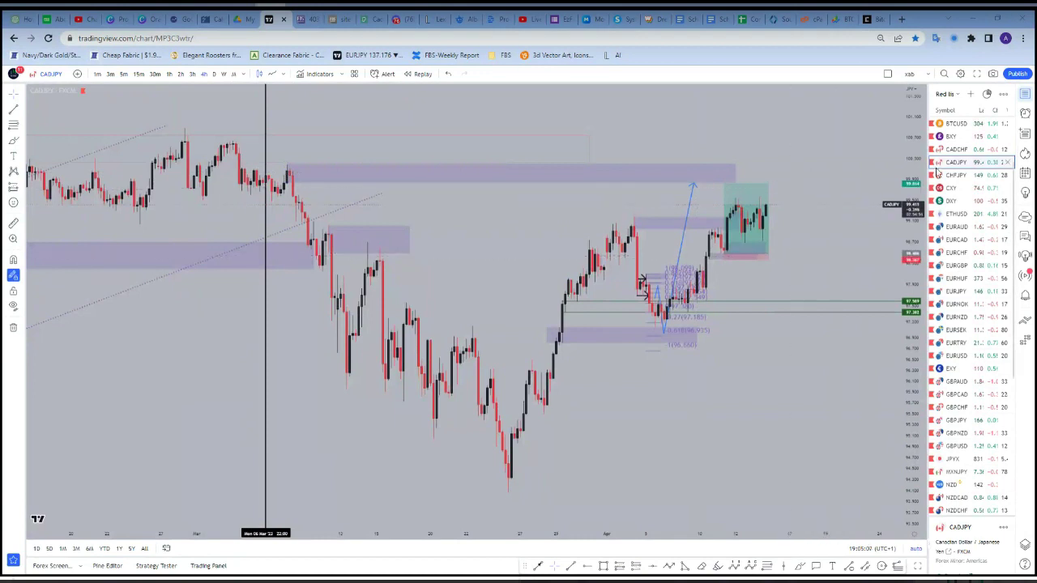
# Show the DXY chart zoomed in on the daily timeframe and begin a callout
pyautogui.click(949, 201)
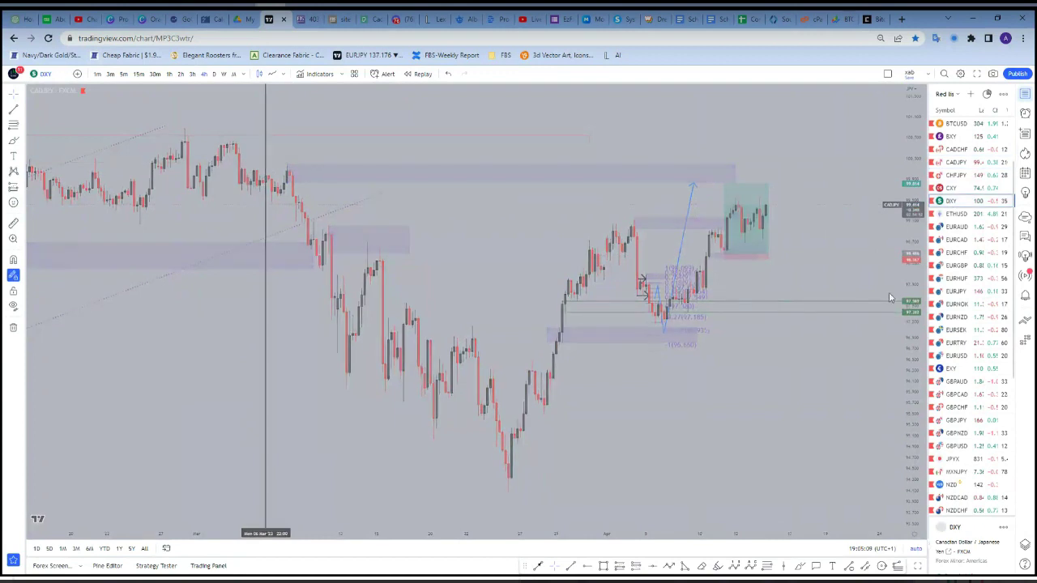
pyautogui.scroll(5, 798, 363)
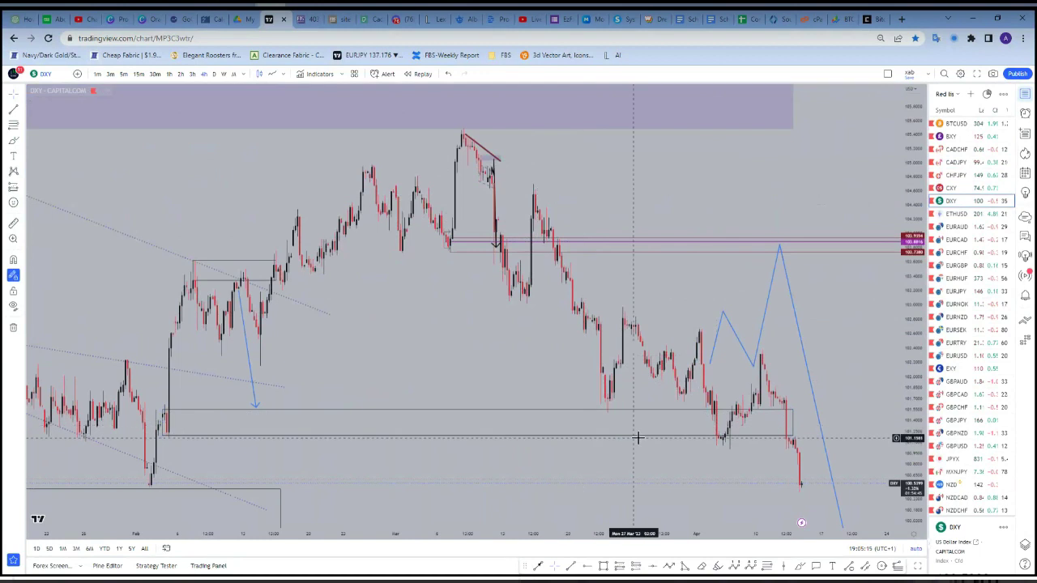
pyautogui.click(214, 73)
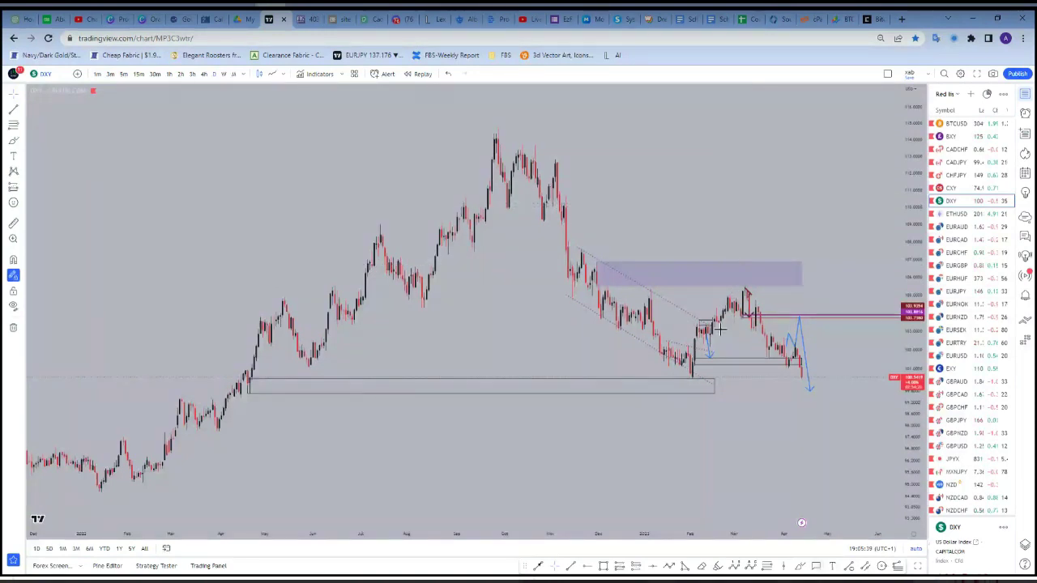
pyautogui.click(656, 170)
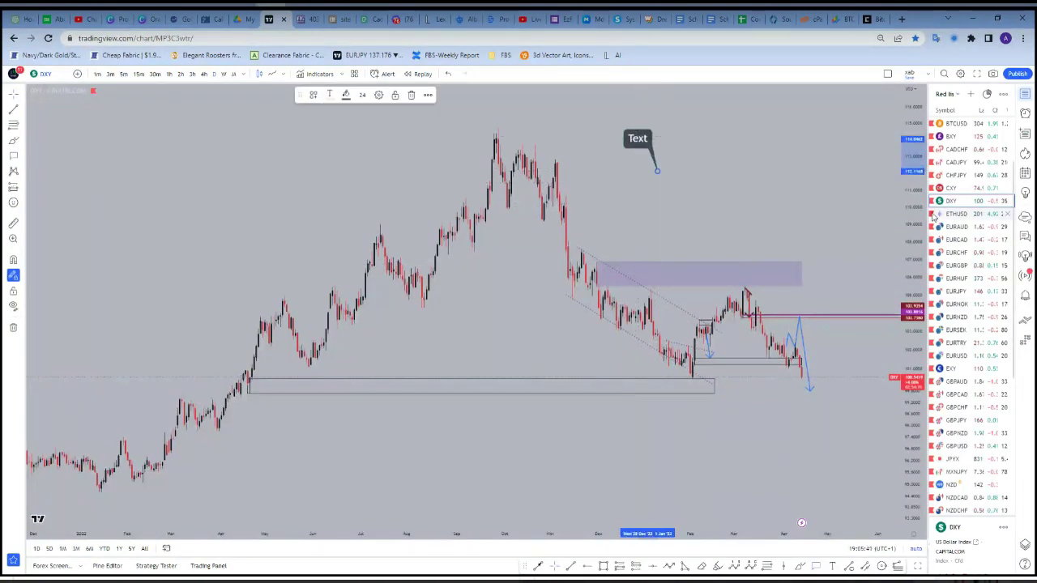
# Write the two-line DXY callout 'eurusd' / 'When $$$ is weak = strong', then switch to EURUSD
pyautogui.write('eurusd')
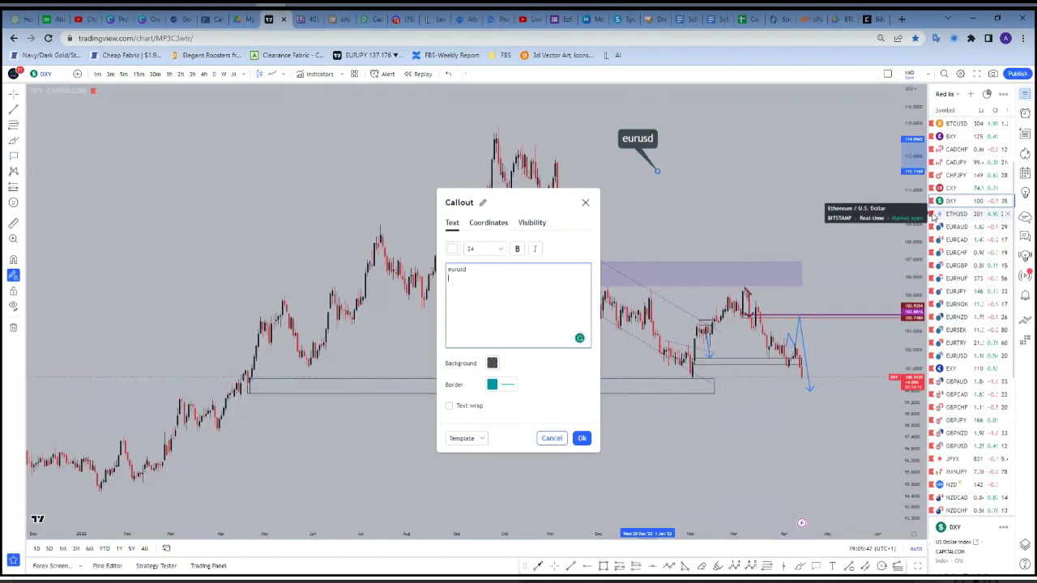
pyautogui.press('Return')
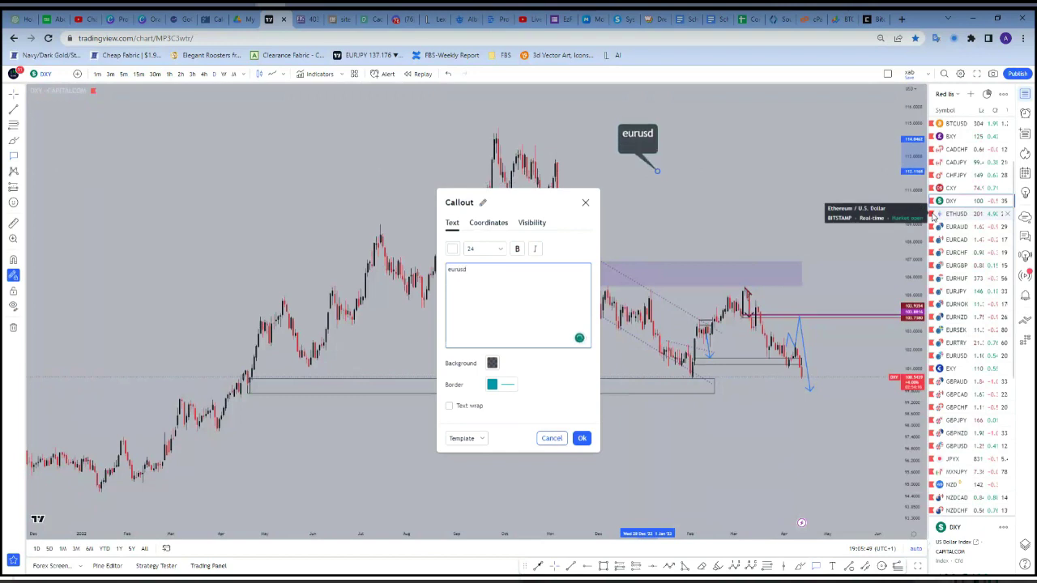
pyautogui.write('wHE')
pyautogui.press('BackSpace')
pyautogui.press('BackSpace')
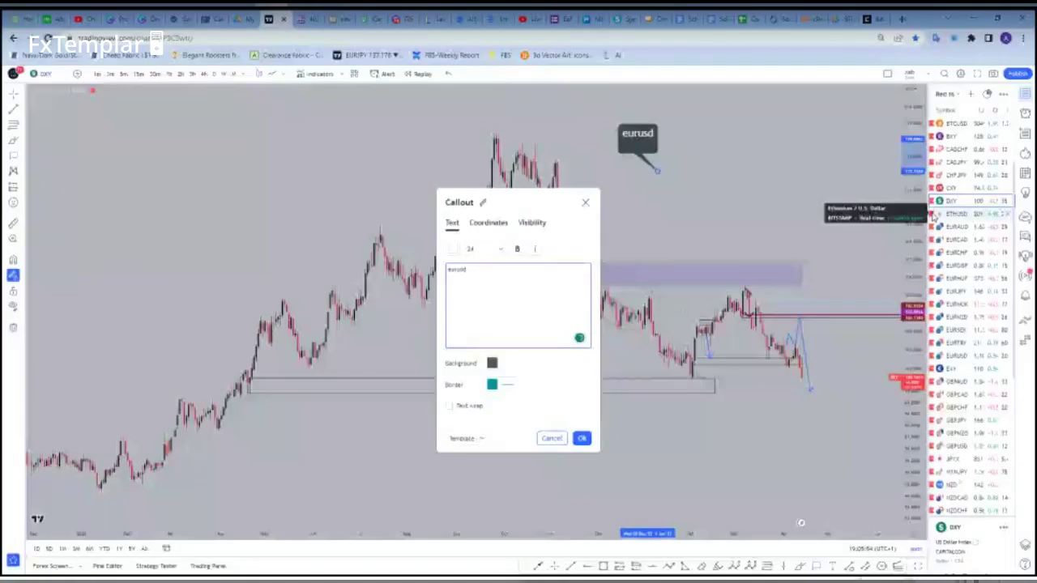
pyautogui.write('When')
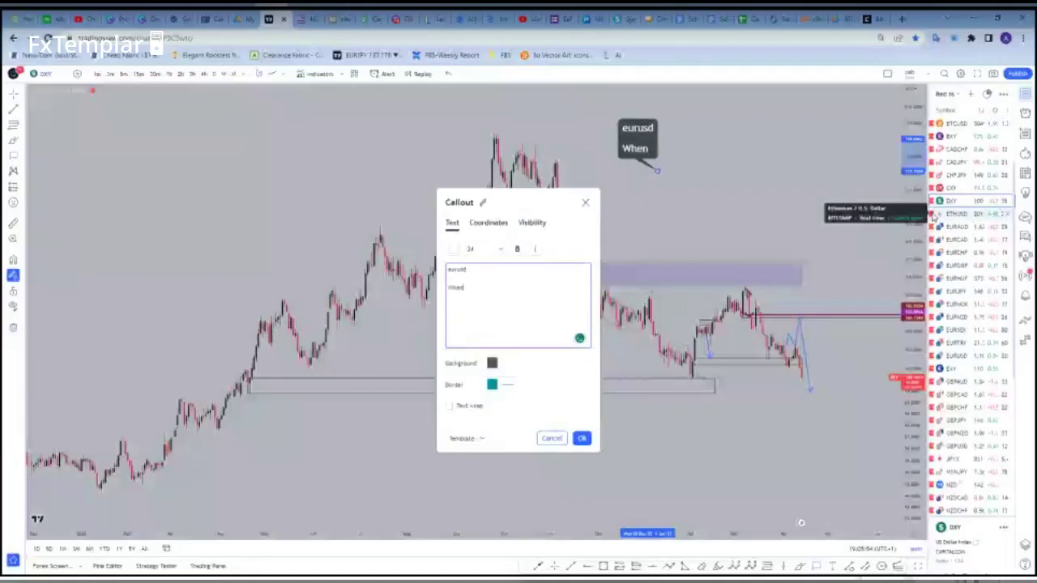
pyautogui.write(' $$$')
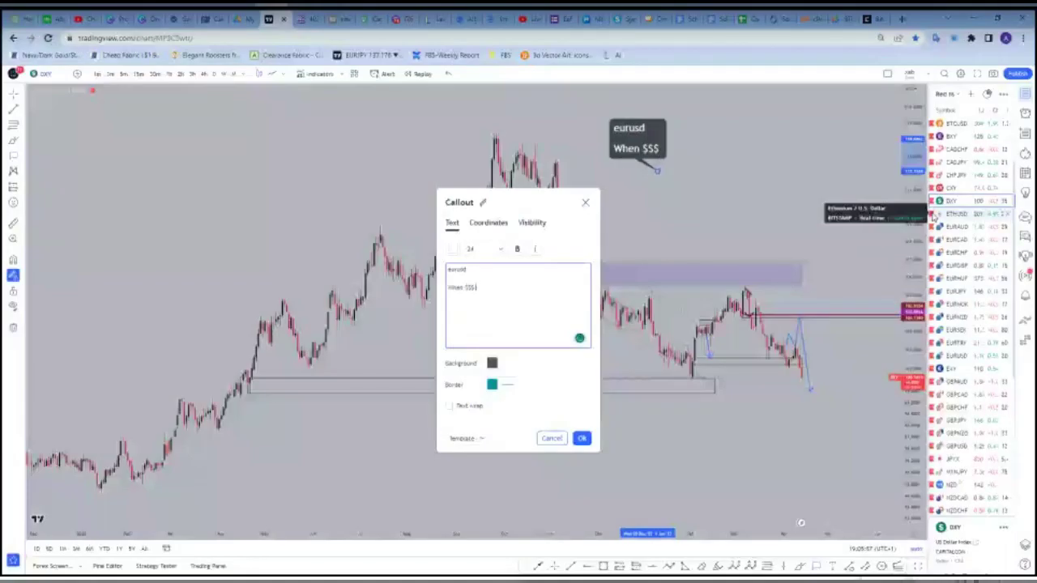
pyautogui.write(' is weak')
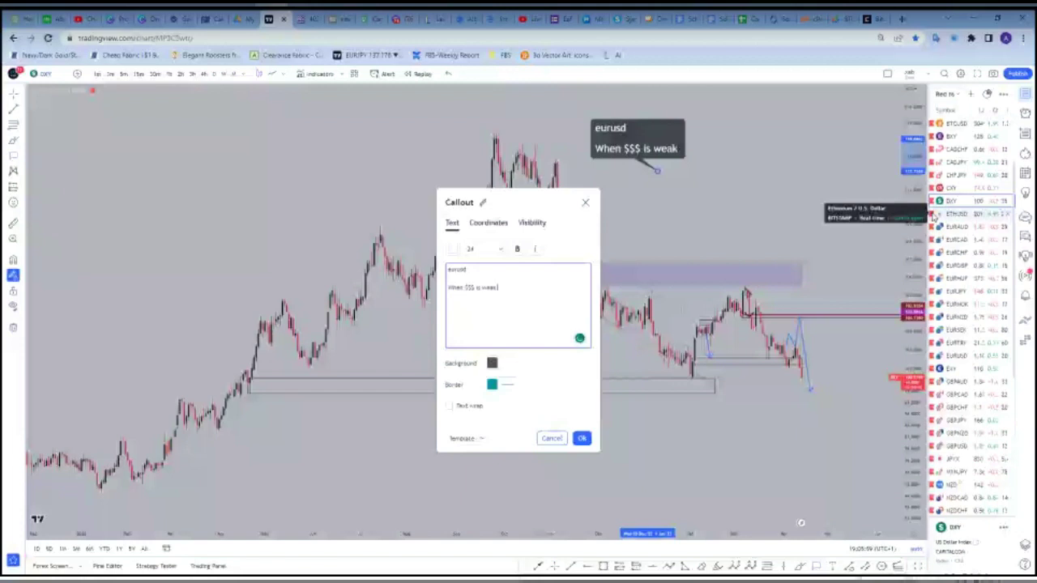
pyautogui.write(' =')
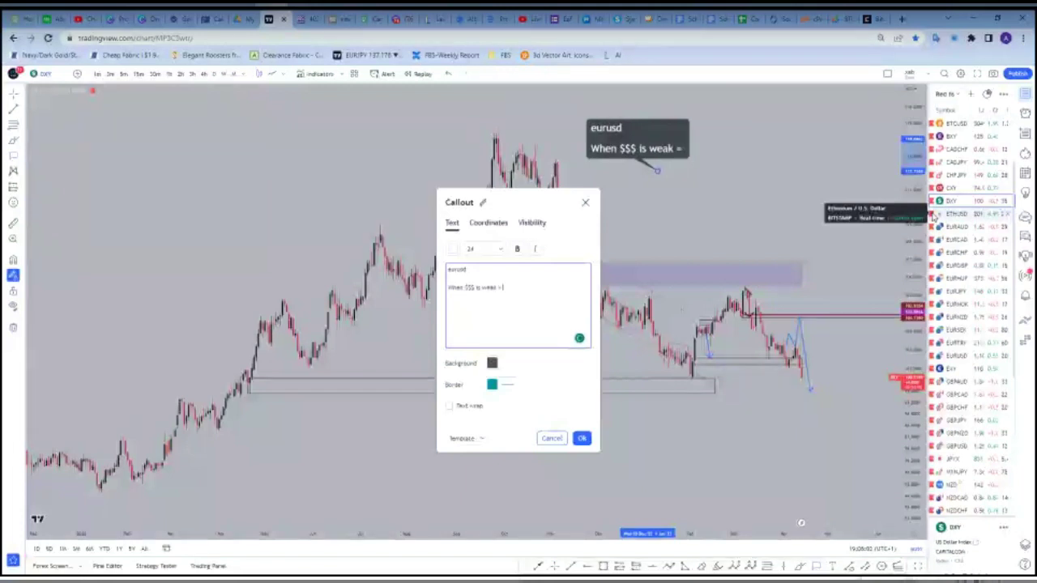
pyautogui.write(' s')
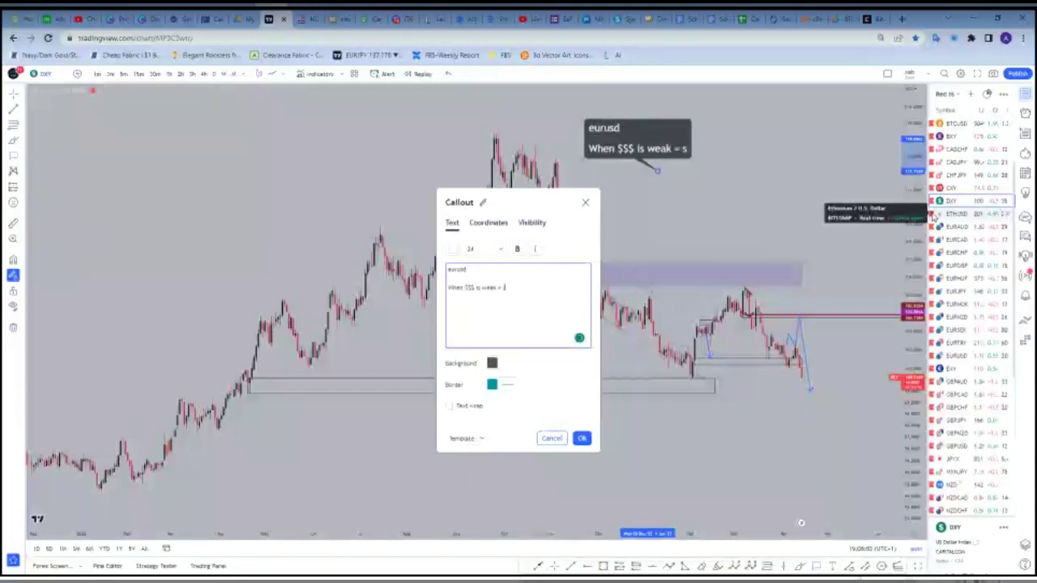
pyautogui.write('trong')
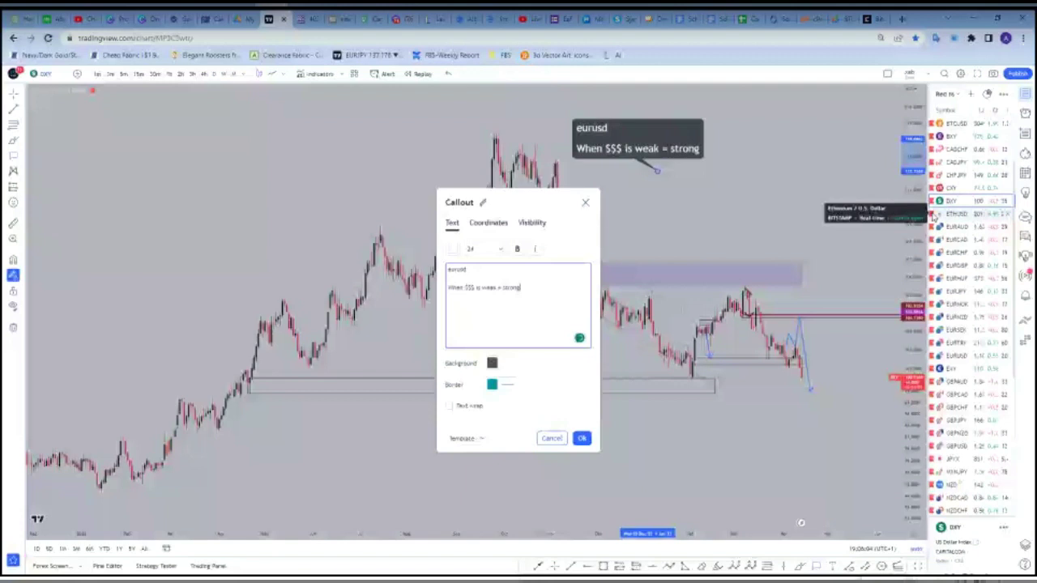
pyautogui.click(582, 438)
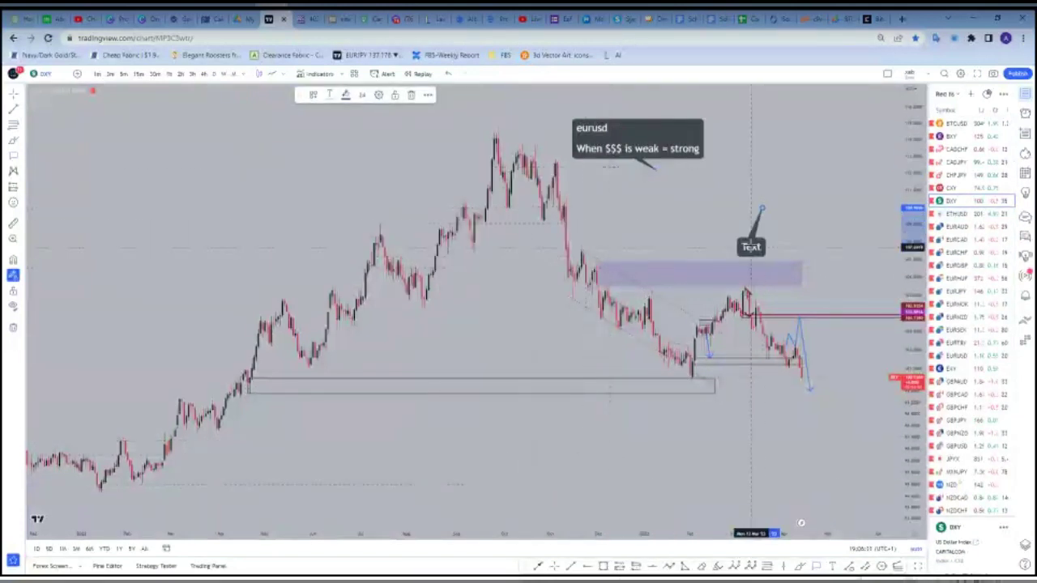
pyautogui.click(737, 300)
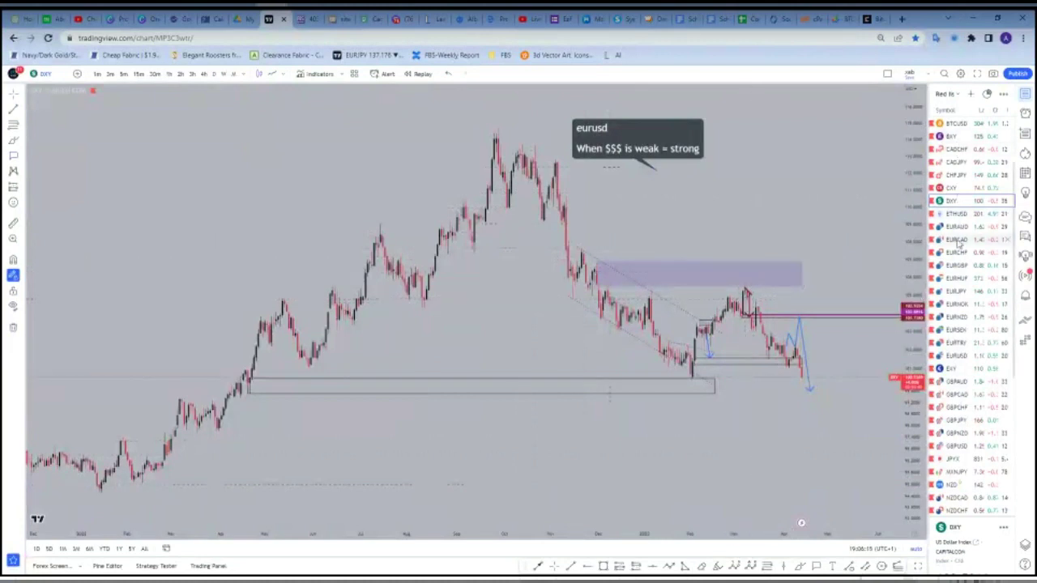
pyautogui.click(960, 356)
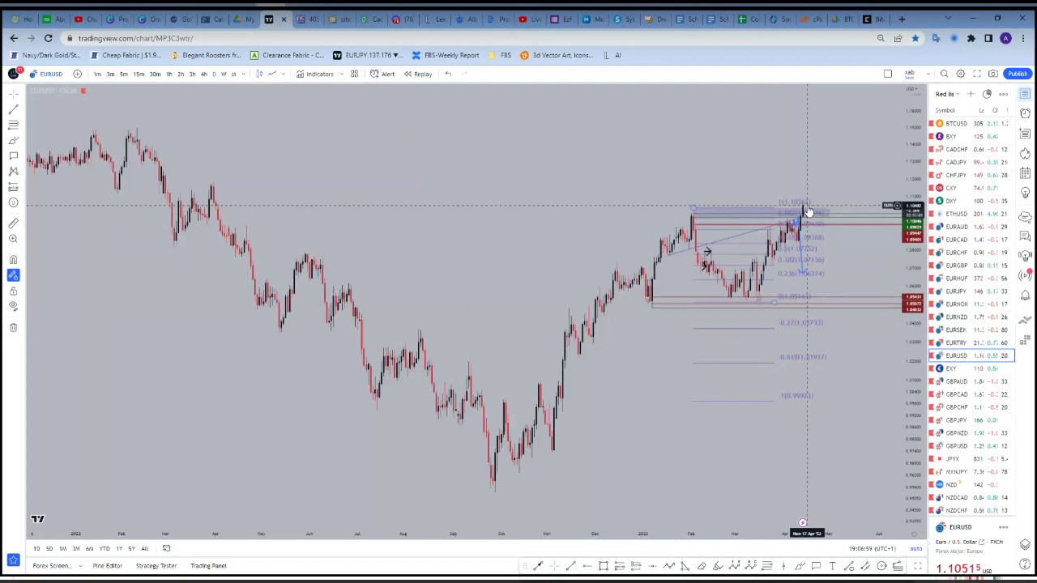
# Scroll down the watchlist and select XAUUSD gold
pyautogui.scroll(-5, 952, 415)
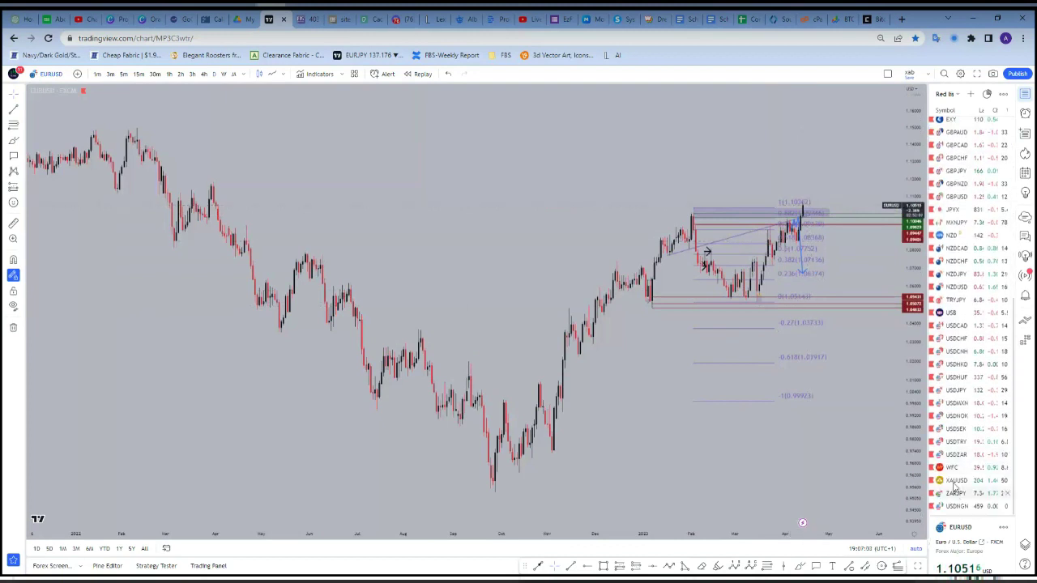
pyautogui.click(956, 480)
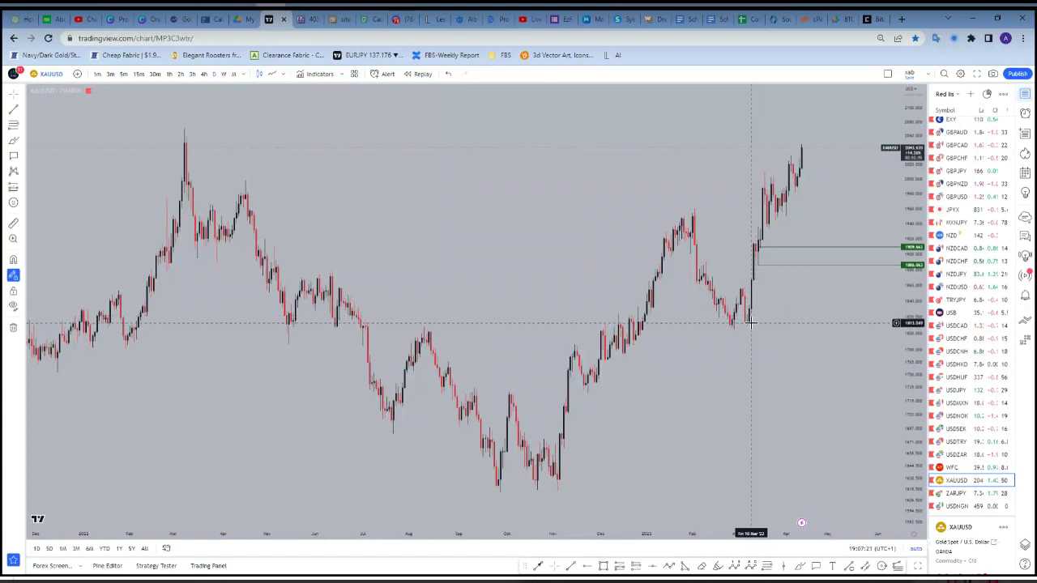
pyautogui.moveTo(755, 323); pyautogui.dragTo(826, 146)
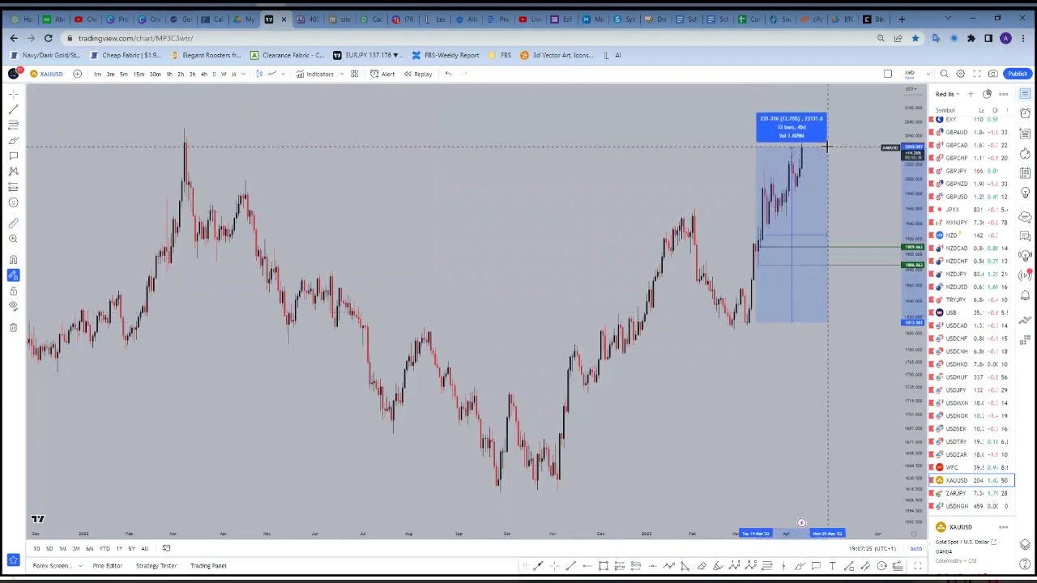
pyautogui.click(847, 138)
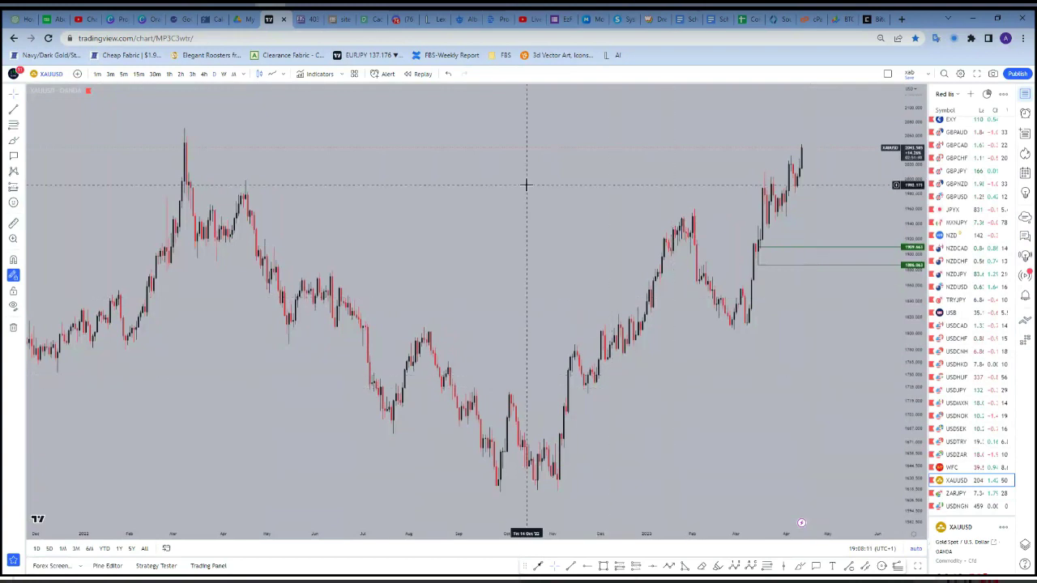
# Open the US30 chart through symbol search, then the US100 chart
pyautogui.write('US30')
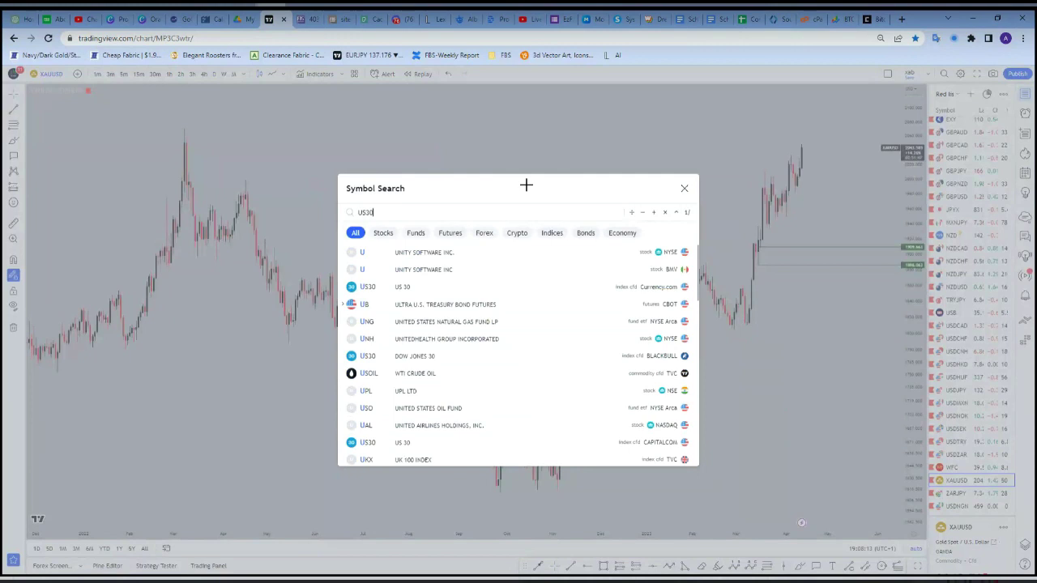
pyautogui.press('Return')
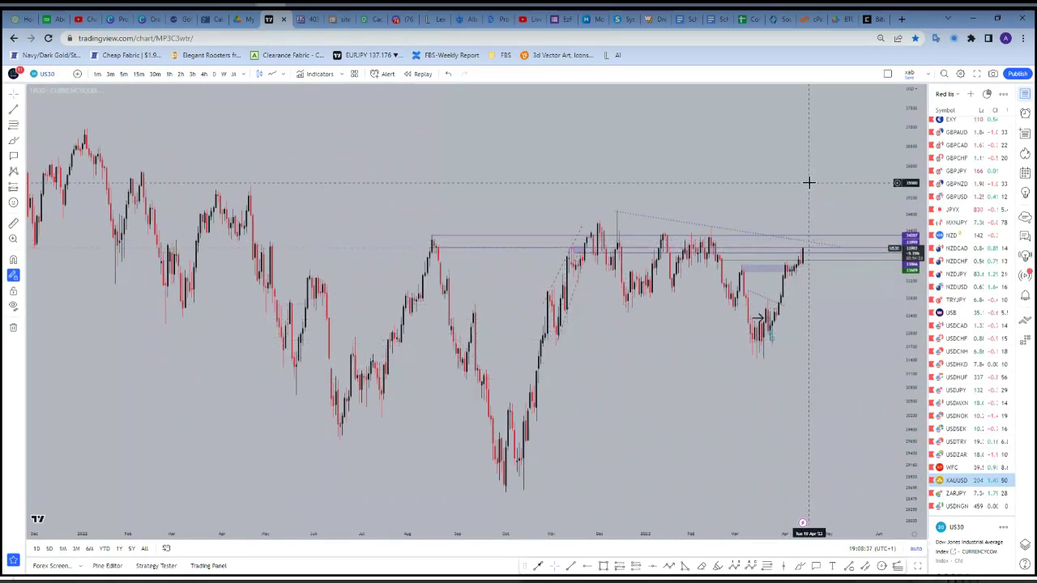
pyautogui.write('US100')
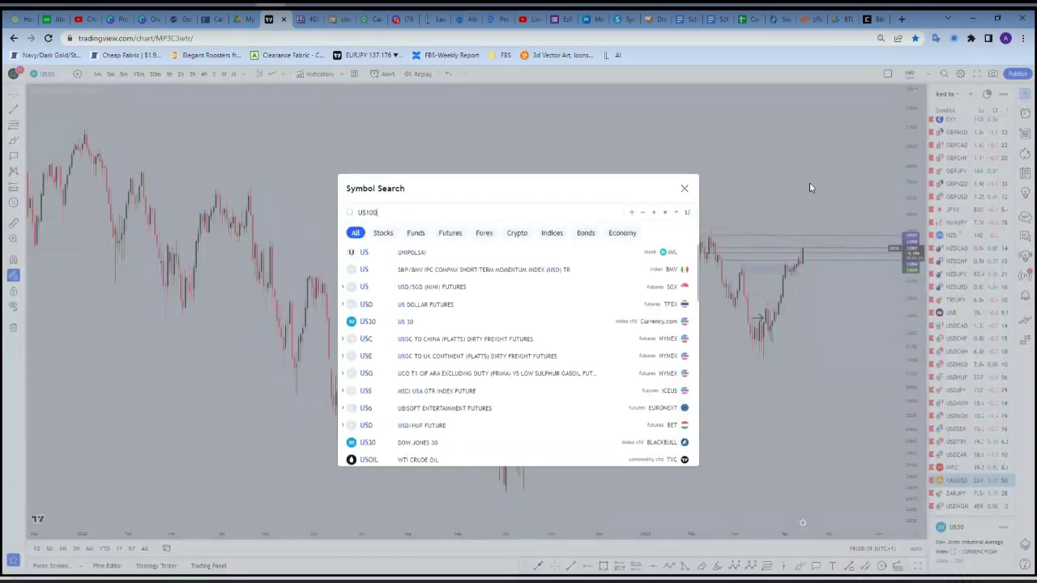
pyautogui.press('Return')
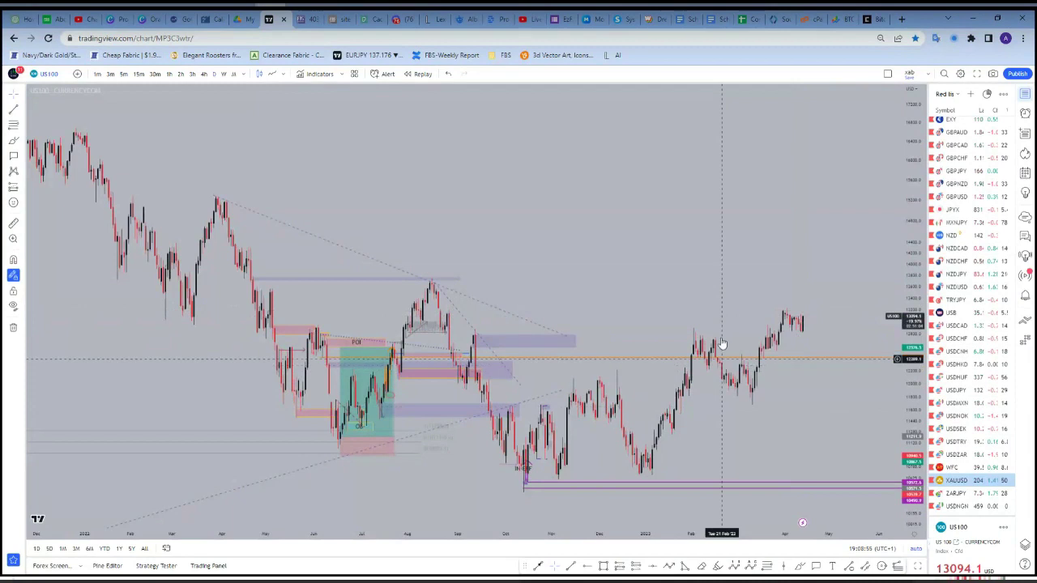
pyautogui.scroll(-2, 719, 335)
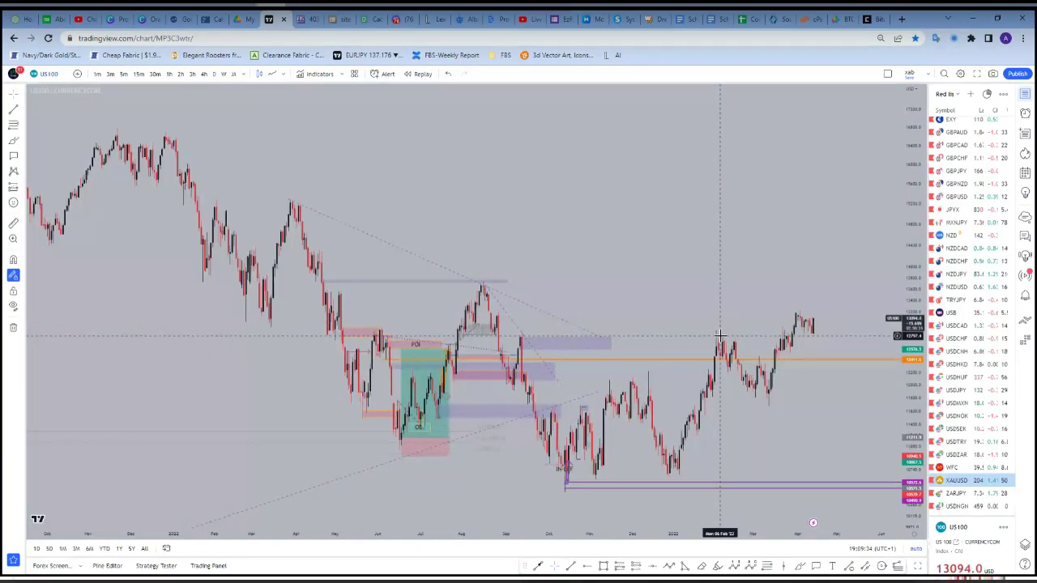
pyautogui.scroll(5, 945, 184)
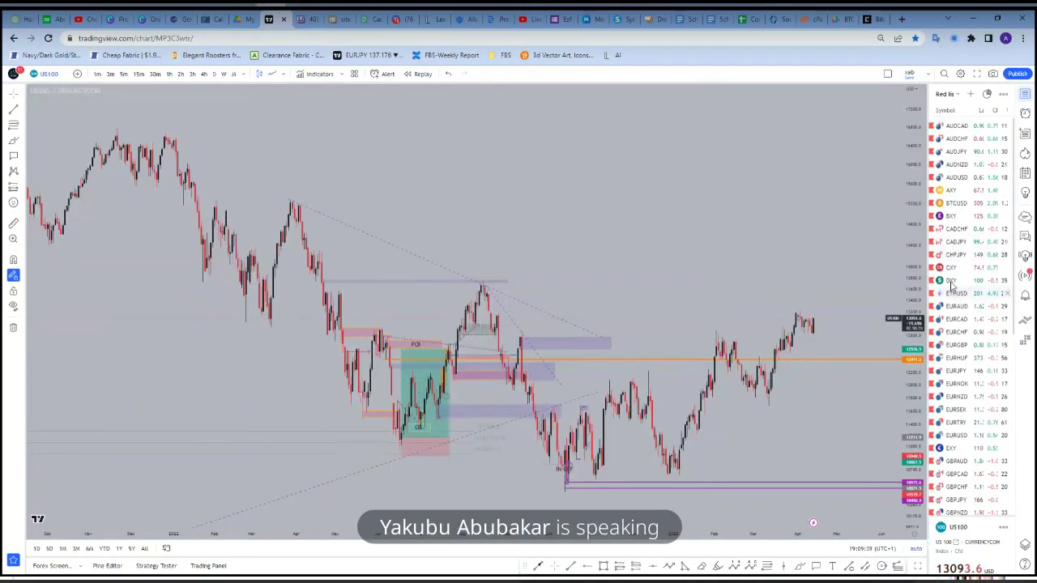
# Return to DXY, extend the grey zone rectangle further right and zoom out to see more history
pyautogui.click(951, 282)
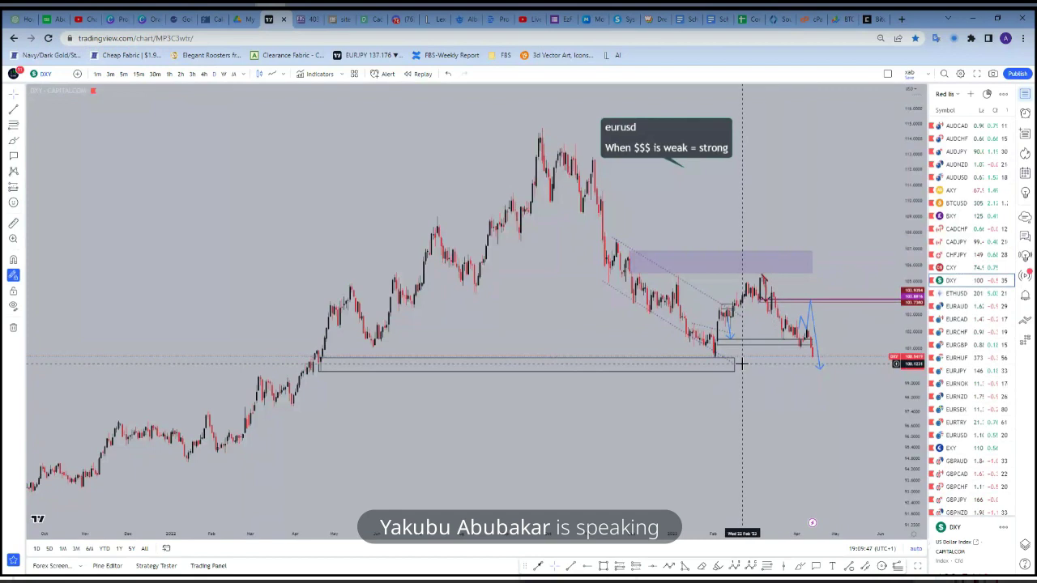
pyautogui.moveTo(736, 365); pyautogui.dragTo(837, 364)
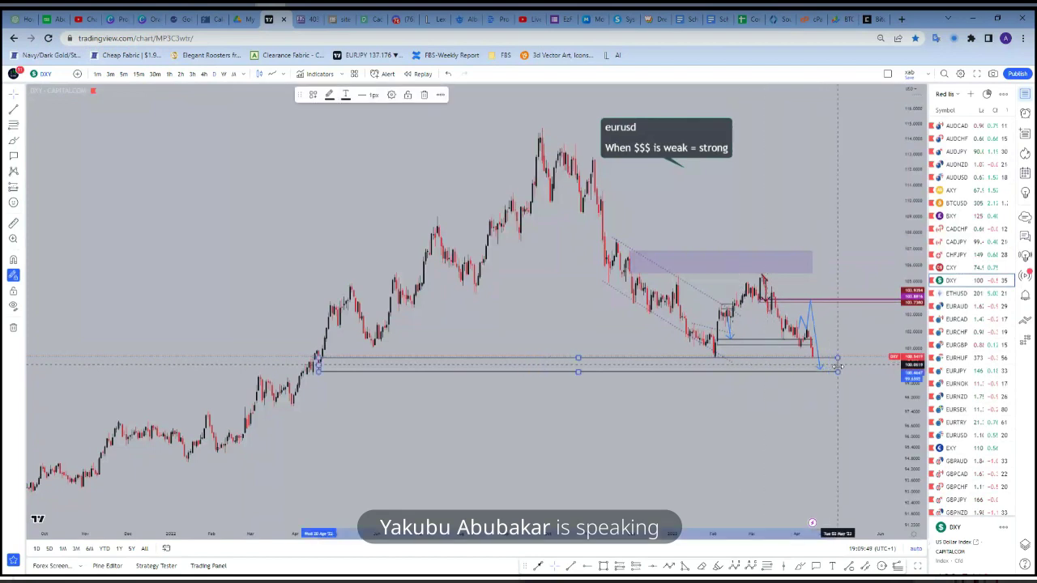
pyautogui.click(807, 394)
pyautogui.scroll(-2, 807, 394)
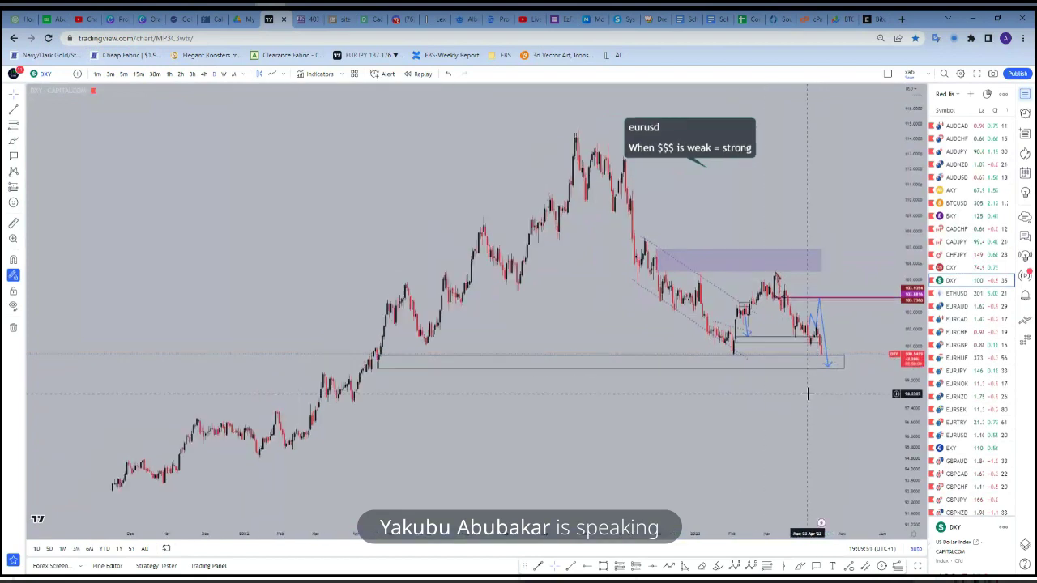
pyautogui.scroll(-1, 807, 393)
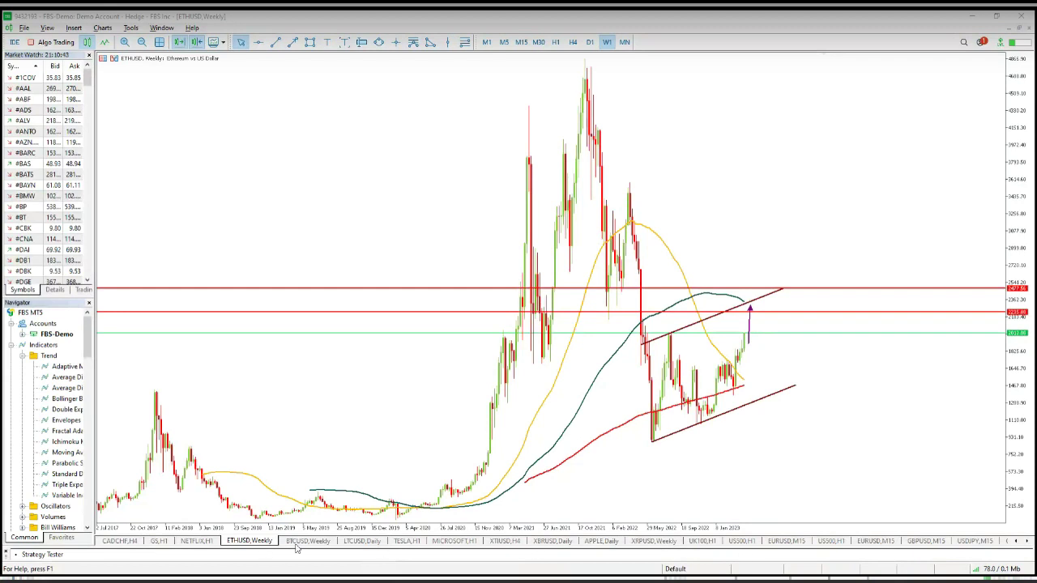
# Scroll the chart tab bar along to the XAUUSD,Weekly chart
pyautogui.click(1019, 542)
pyautogui.click(1019, 542)
pyautogui.click(1019, 542)
pyautogui.click(1019, 542)
pyautogui.click(1019, 542)
pyautogui.click(1019, 542)
pyautogui.click(1019, 542)
pyautogui.click(1019, 542)
pyautogui.click(1019, 542)
pyautogui.click(1019, 541)
pyautogui.click(1019, 542)
pyautogui.click(1019, 542)
pyautogui.click(1019, 542)
pyautogui.click(1019, 542)
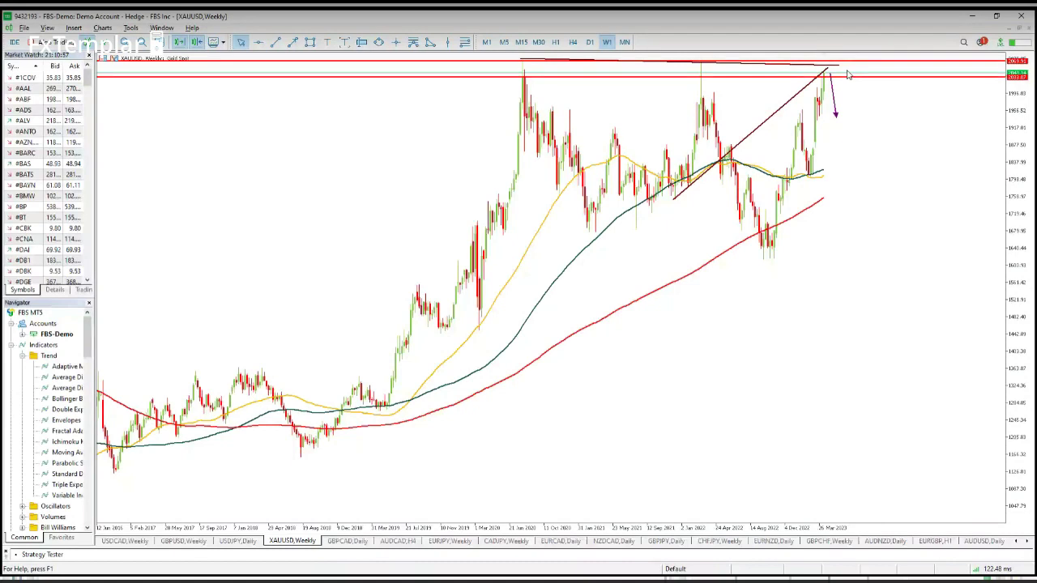
# Measure the roughly 13% rally from the moving average to the recent highs with the crosshair
pyautogui.click(396, 42)
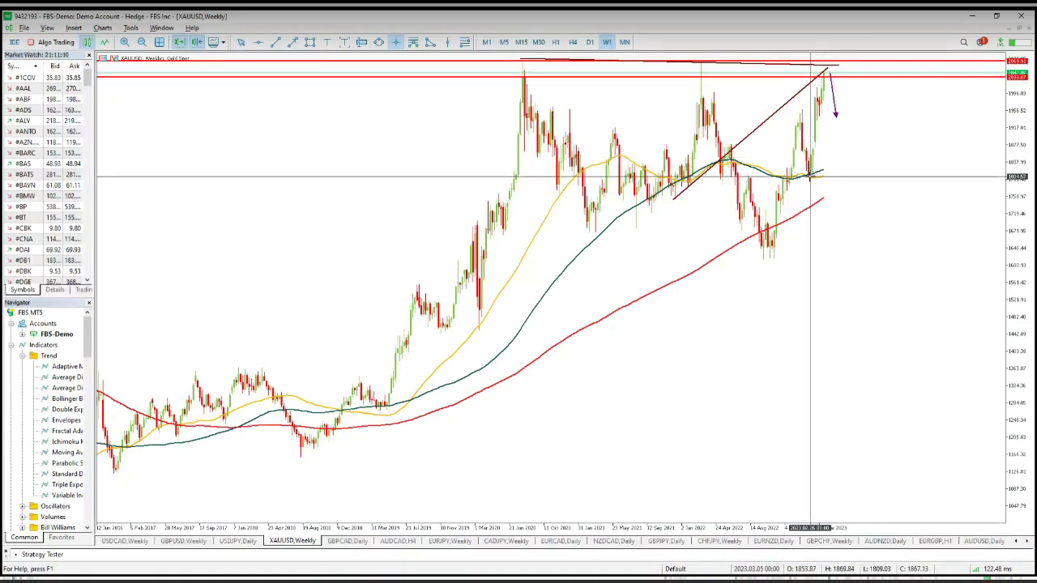
pyautogui.moveTo(813, 177)
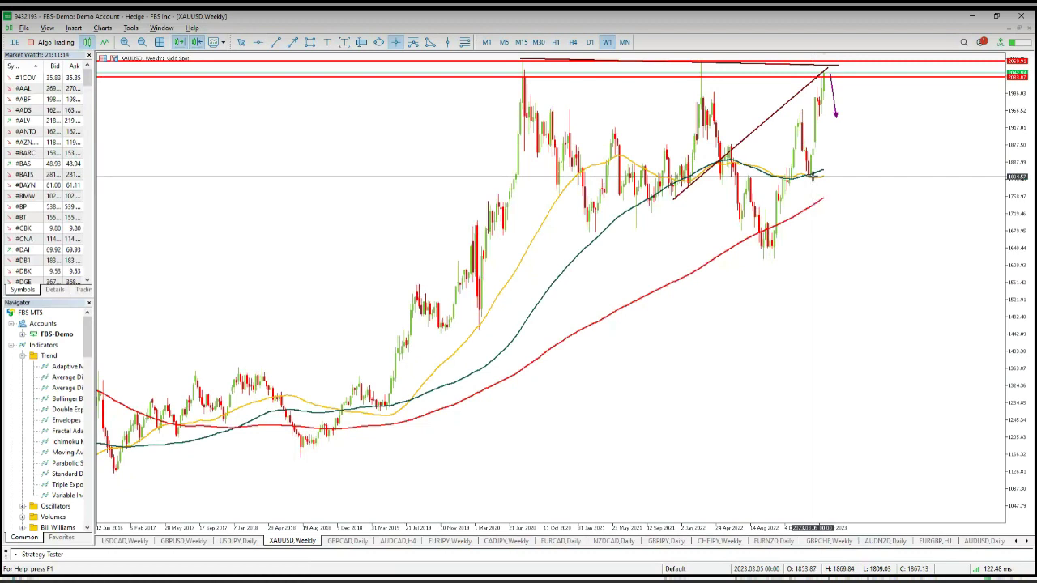
pyautogui.moveTo(813, 176); pyautogui.dragTo(826, 71)
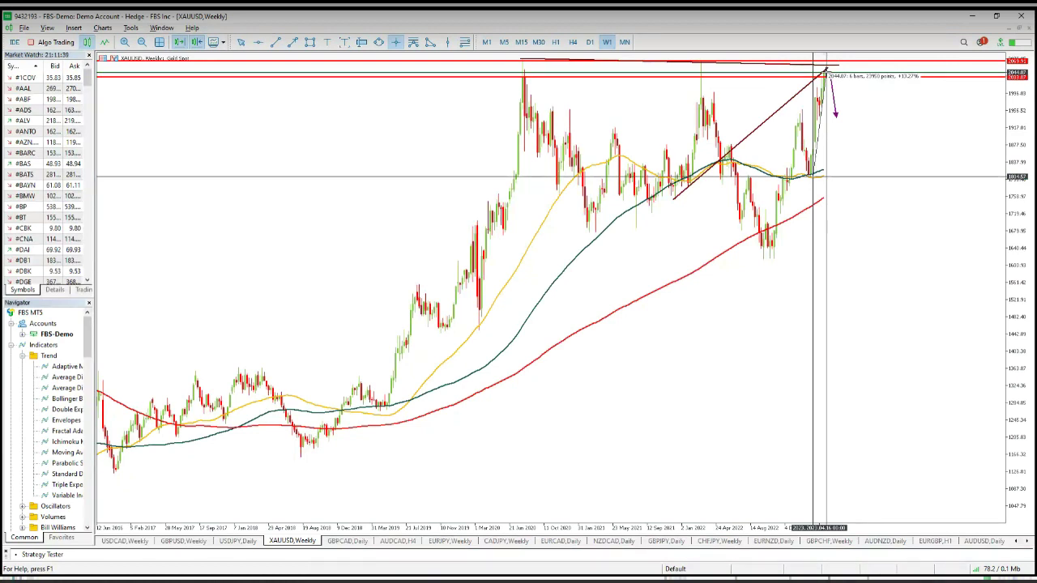
pyautogui.moveTo(826, 73); pyautogui.dragTo(826, 72)
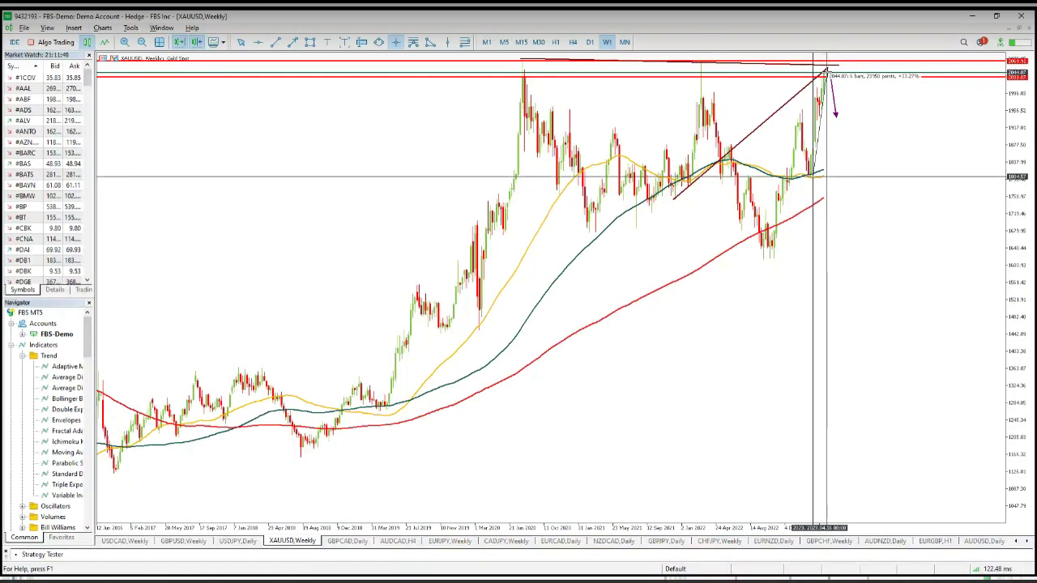
pyautogui.moveTo(827, 71); pyautogui.dragTo(837, 75)
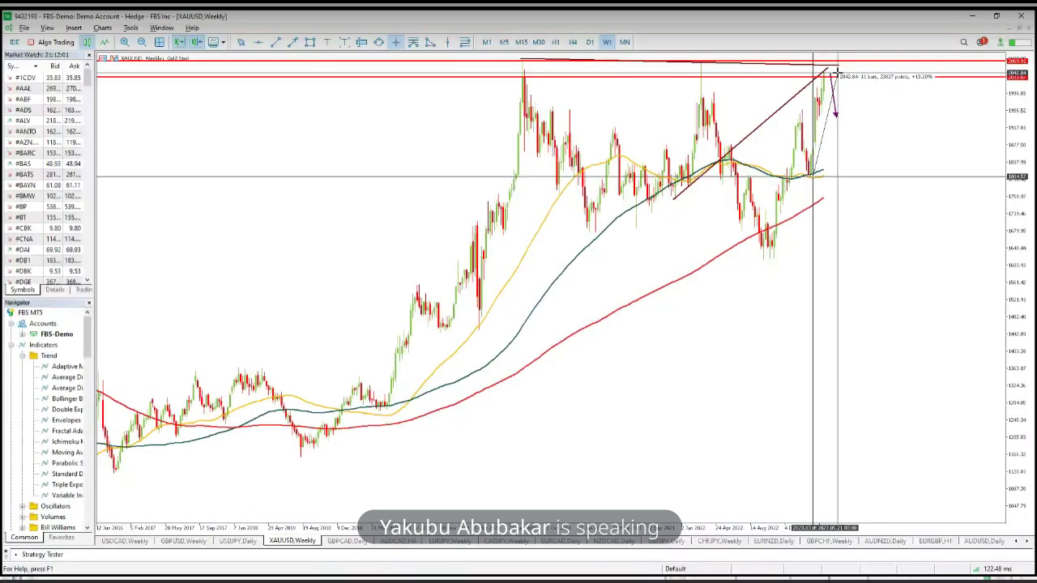
pyautogui.click(836, 74)
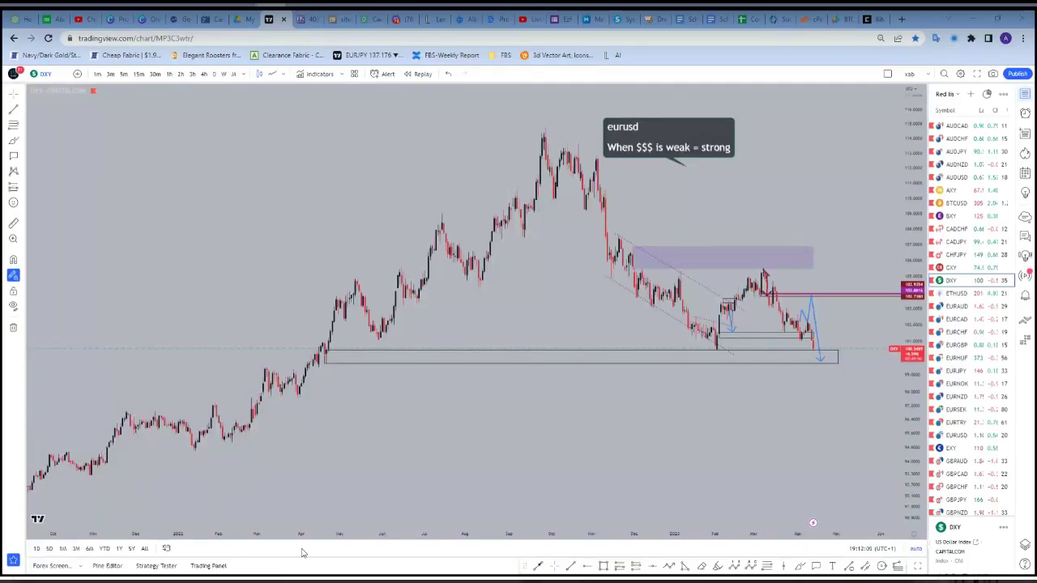
# Scroll the watchlist down and pick the XAUUSD row
pyautogui.scroll(-5, 972, 466)
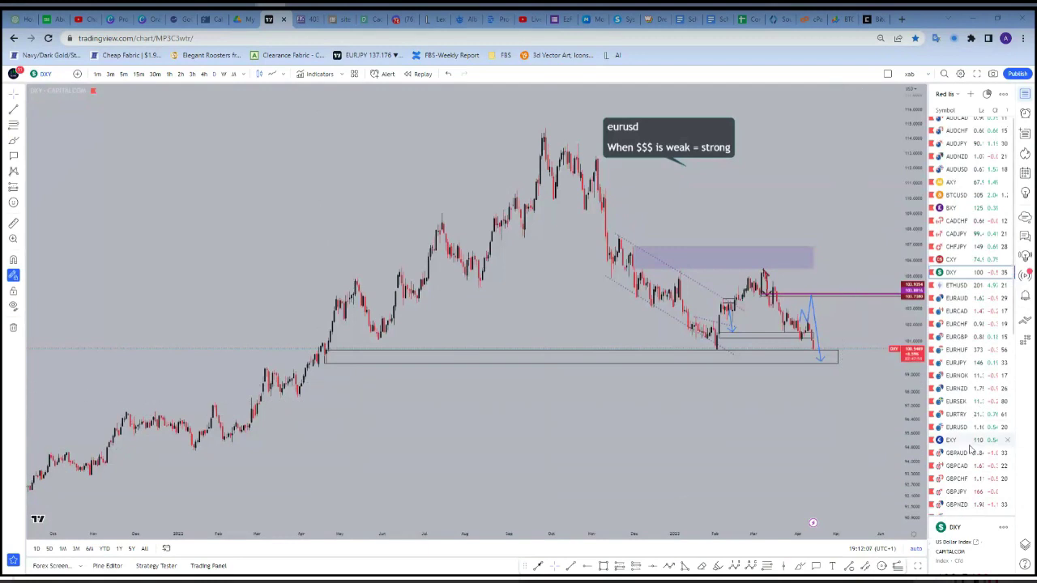
pyautogui.click(960, 481)
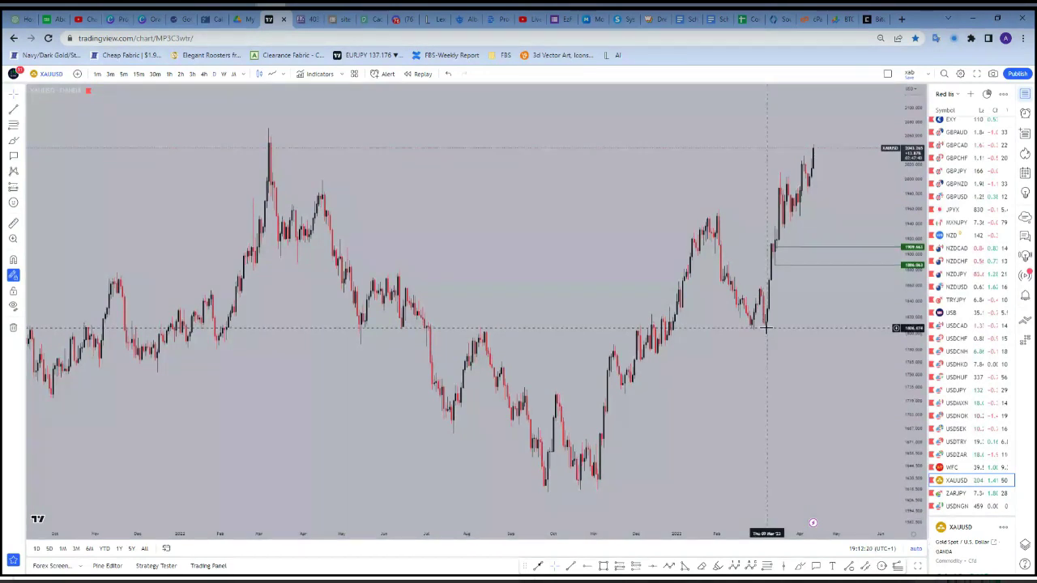
# Measure XAUUSD from the 08 Mar low to the latest high (~235 points, 12.99%, 33 bars), then clear it
pyautogui.click(13, 98)
pyautogui.click(30, 95)
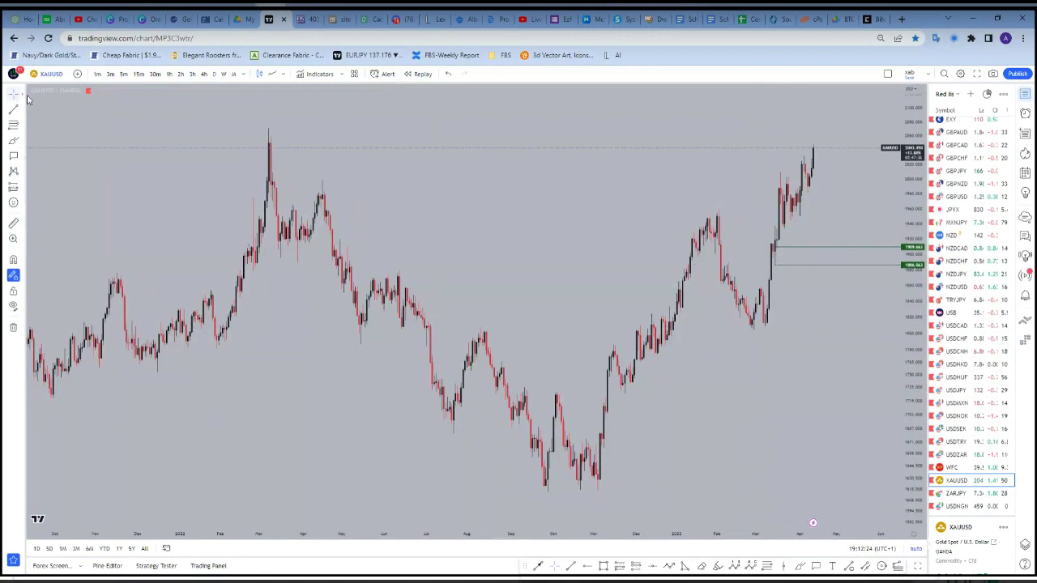
pyautogui.keyDown('shift'); pyautogui.click(766, 324); pyautogui.keyUp('shift')
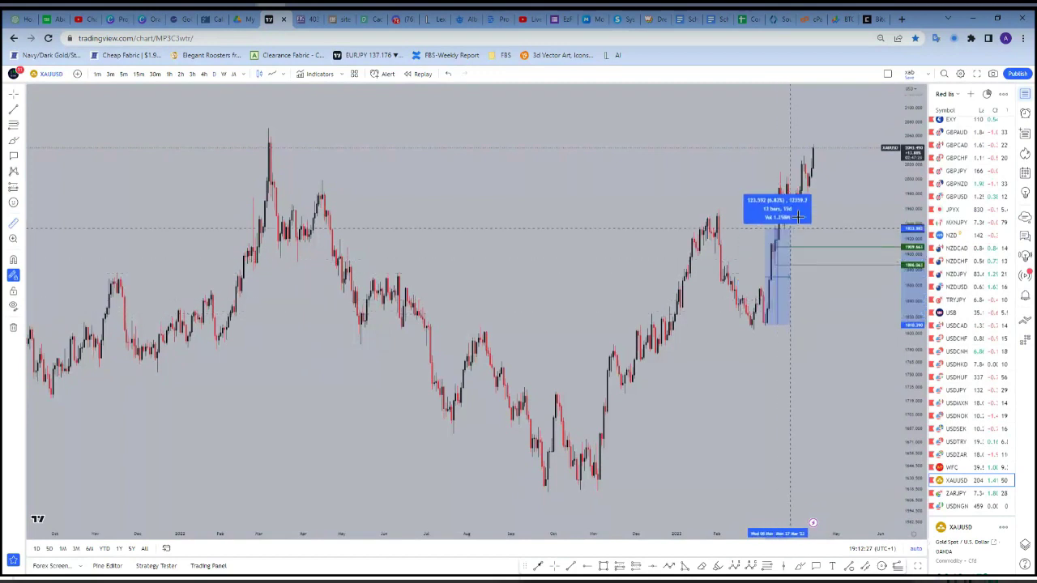
pyautogui.click(828, 146)
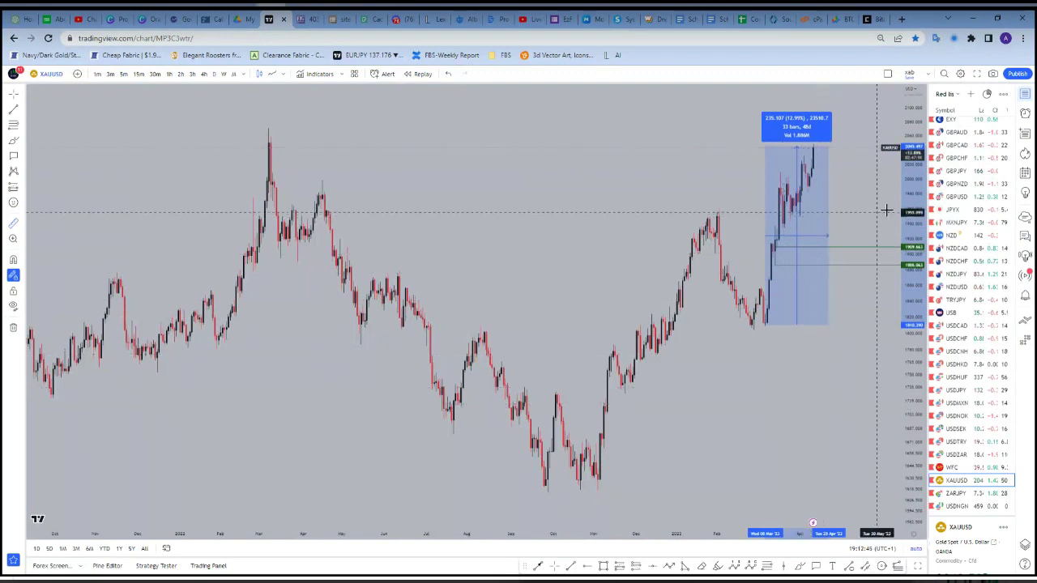
pyautogui.scroll(3, 883, 206)
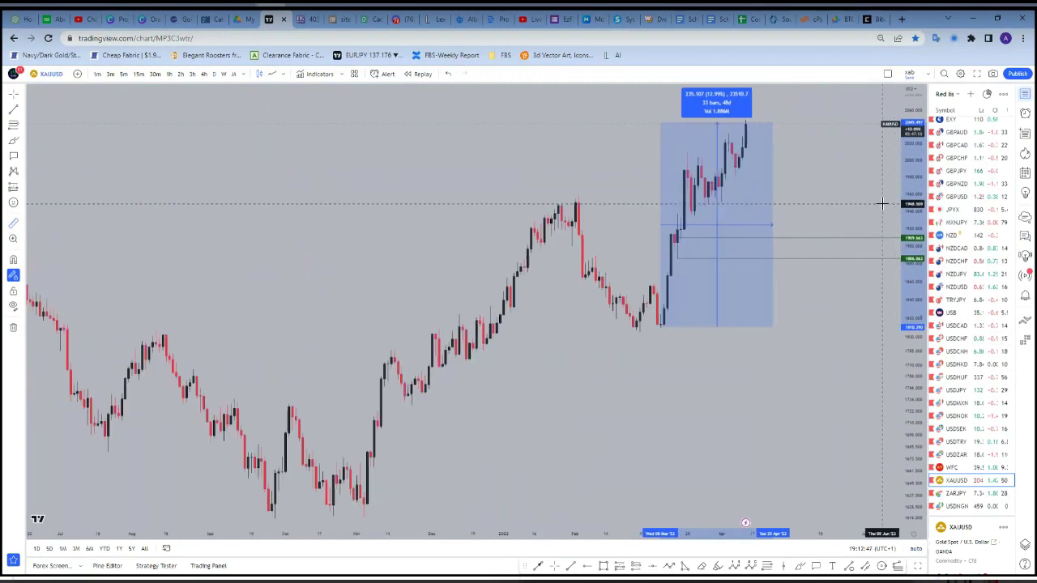
pyautogui.scroll(2, 882, 204)
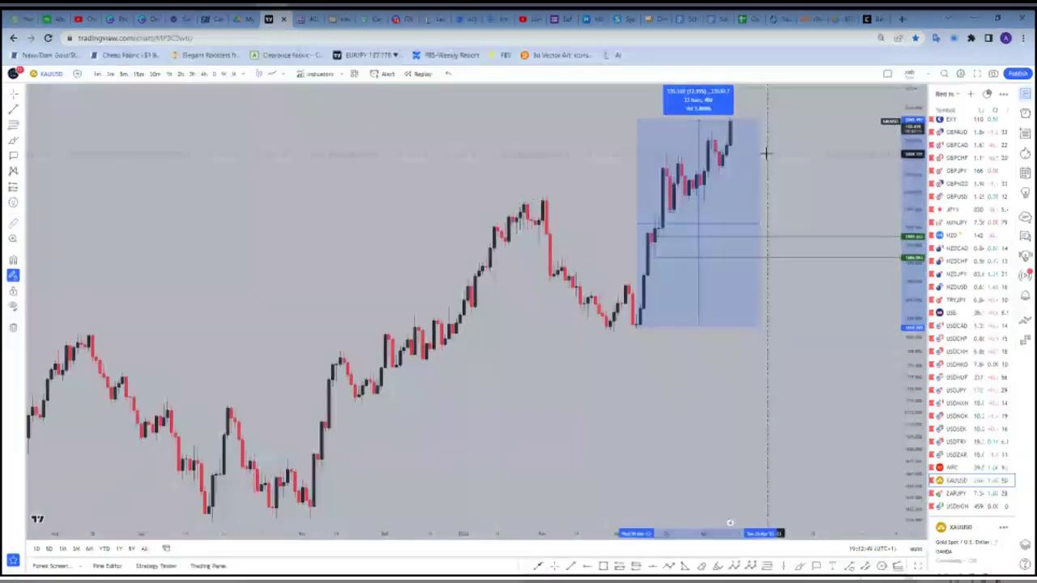
pyautogui.scroll(3, 764, 153)
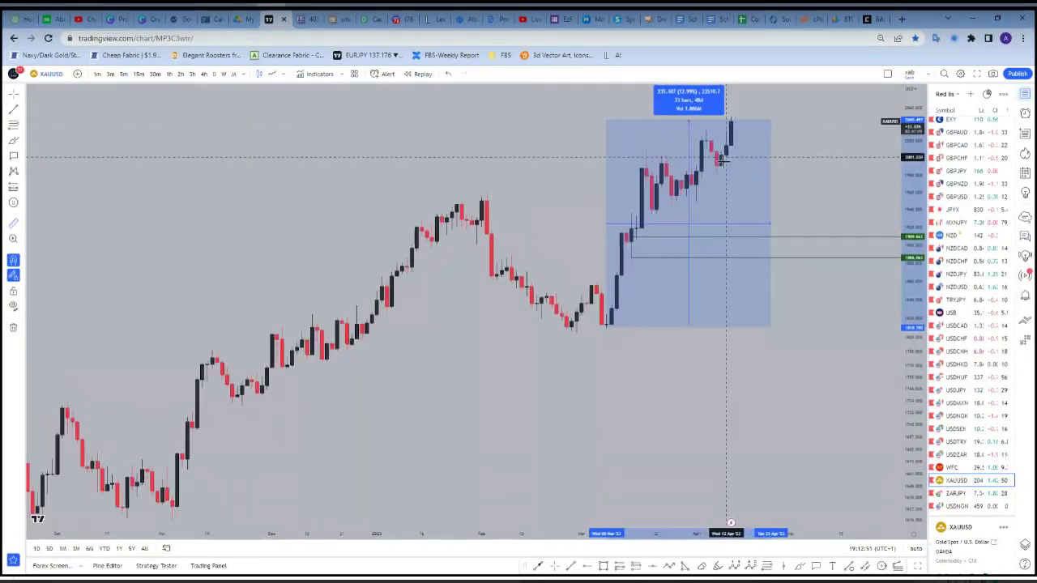
pyautogui.scroll(1, 724, 160)
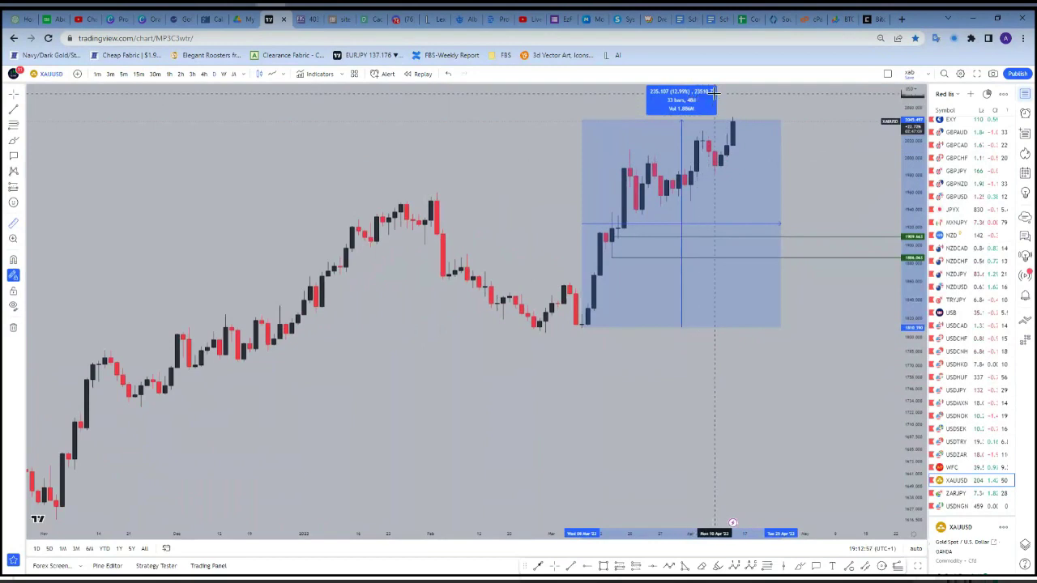
pyautogui.scroll(-1, 715, 92)
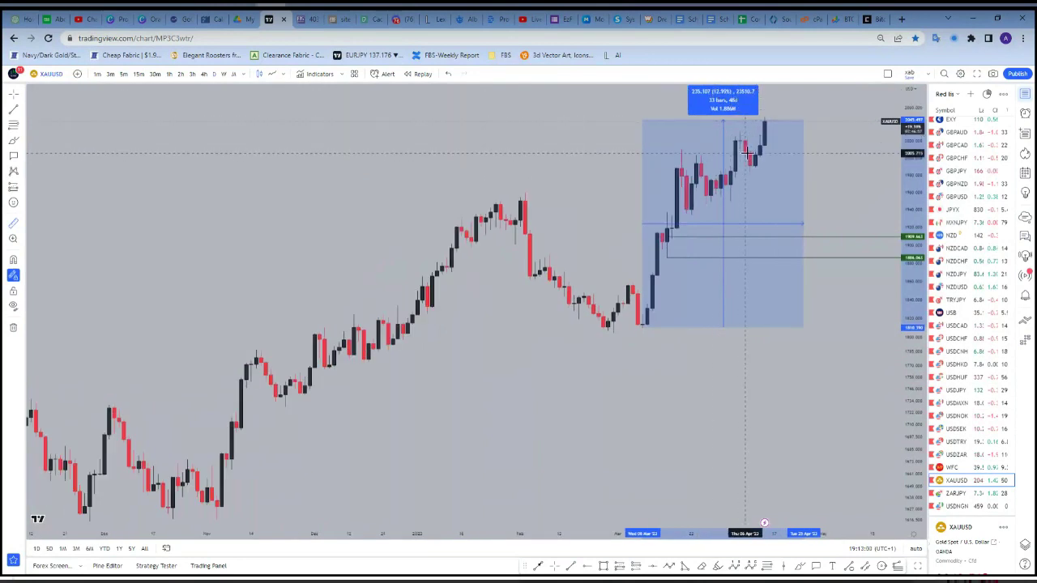
pyautogui.click(726, 357)
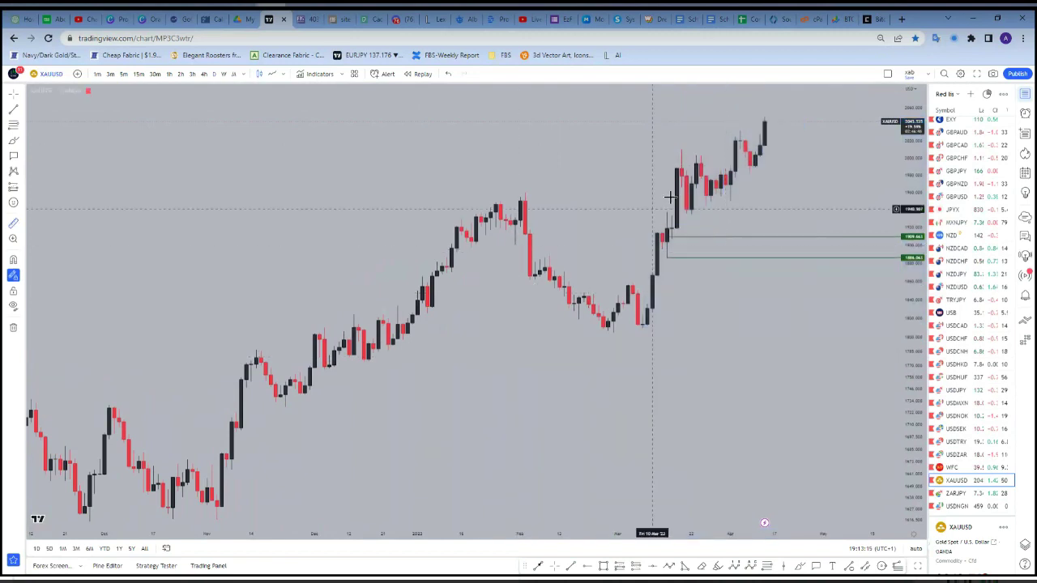
# On XAUUSD 1-hour with auto price scale, measure 12 Apr low to latest high: 43.383 points, 2.16%
pyautogui.click(172, 74)
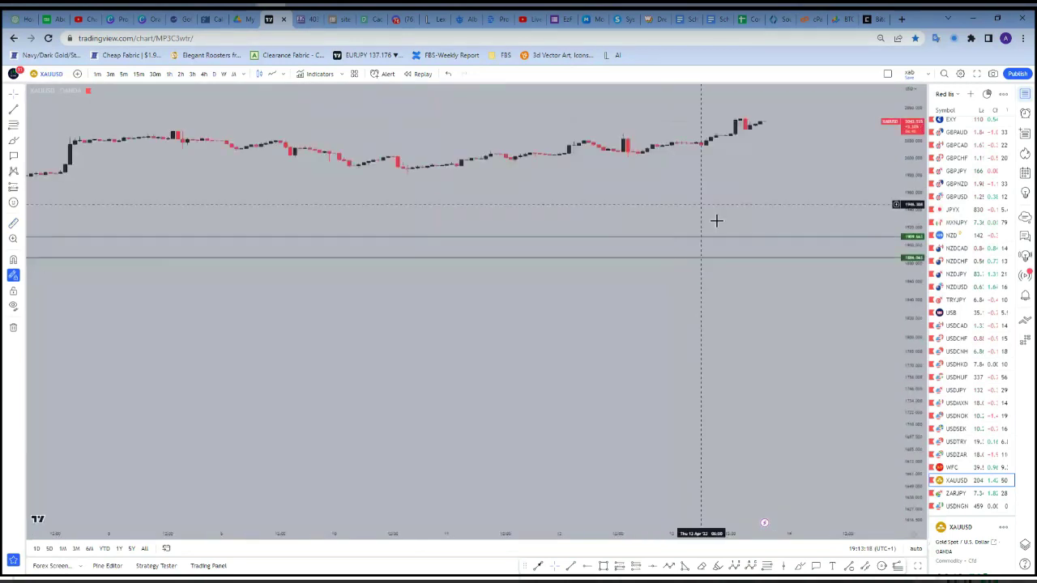
pyautogui.click(915, 550)
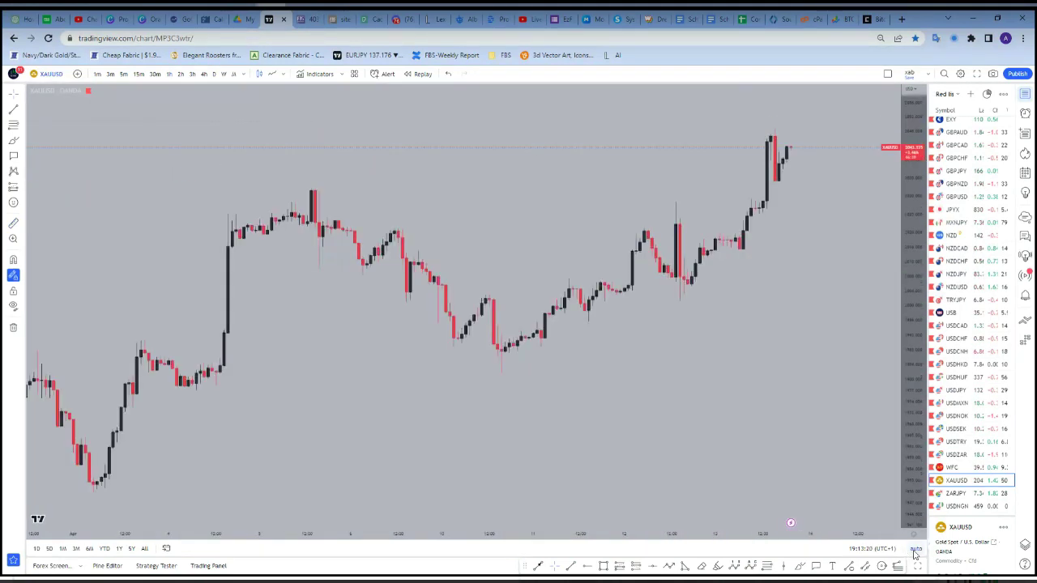
pyautogui.keyDown('shift'); pyautogui.click(691, 282); pyautogui.keyUp('shift')
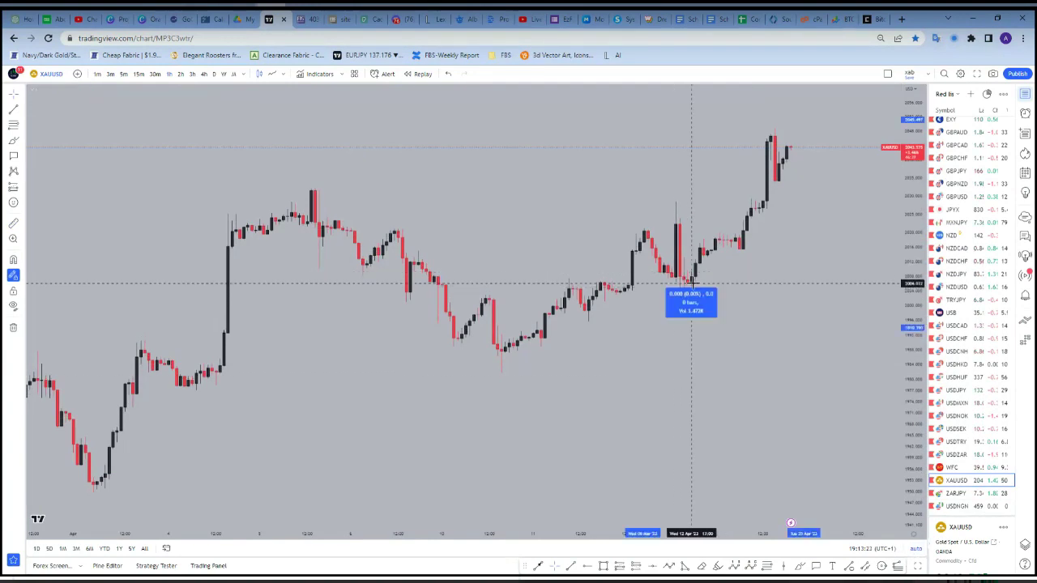
pyautogui.click(777, 127)
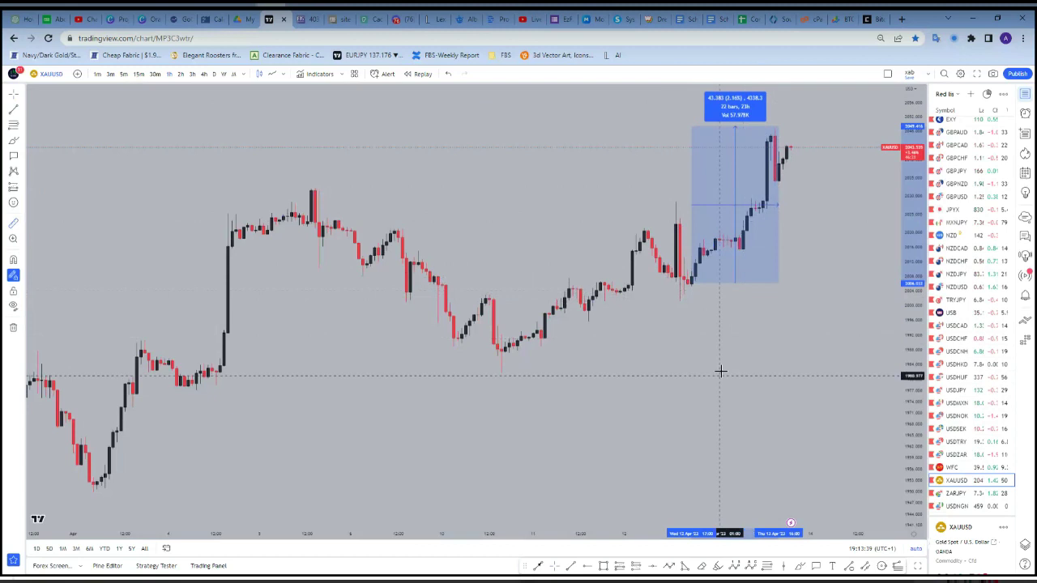
pyautogui.scroll(-2, 725, 364)
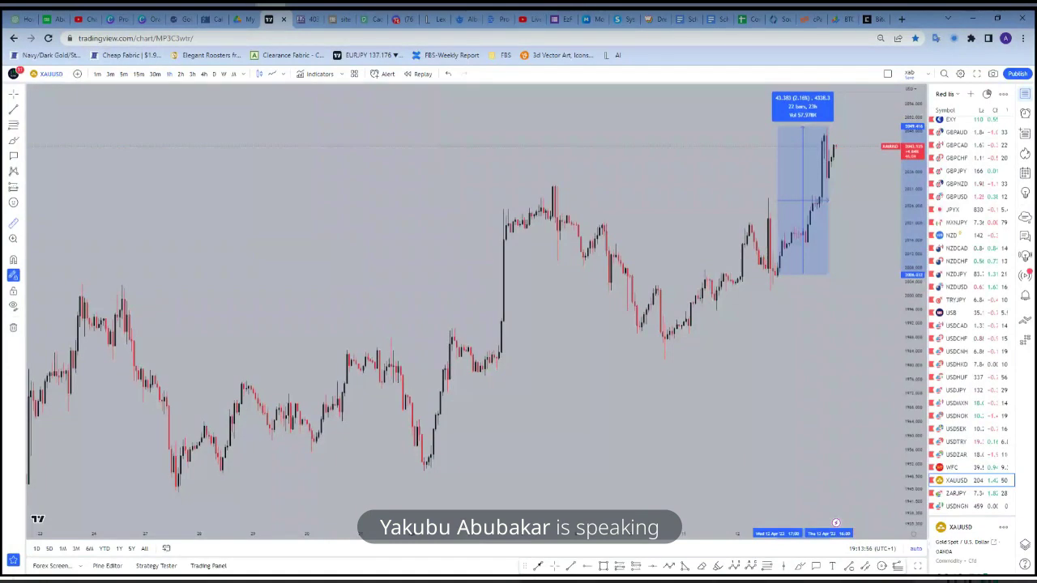
pyautogui.click(648, 386)
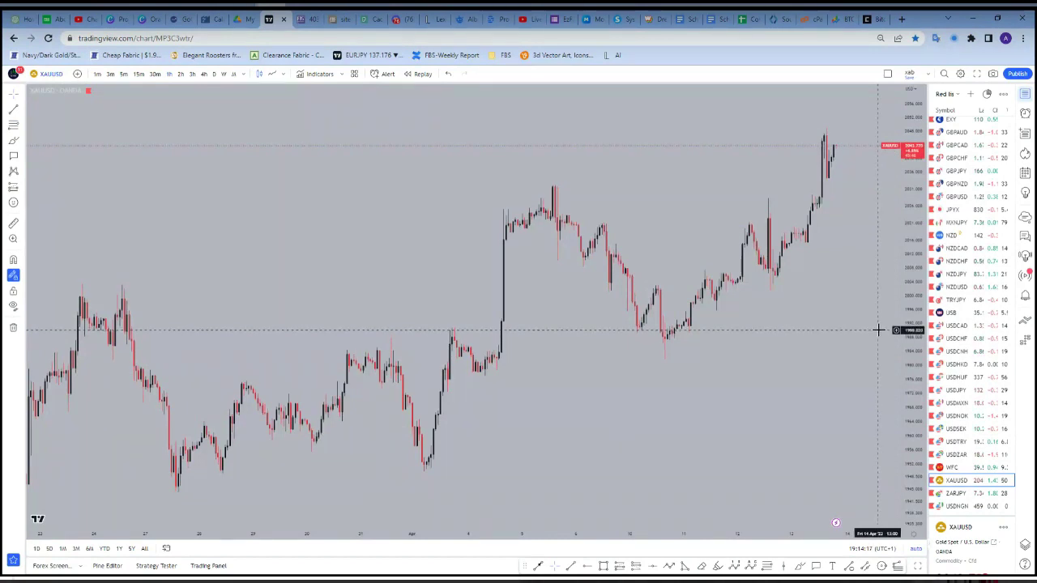
# Start a new XAUUSD hourly measurement from around 1990, reading 9.640 points or 0.48%
pyautogui.keyDown('shift'); pyautogui.click(878, 329); pyautogui.keyUp('shift')
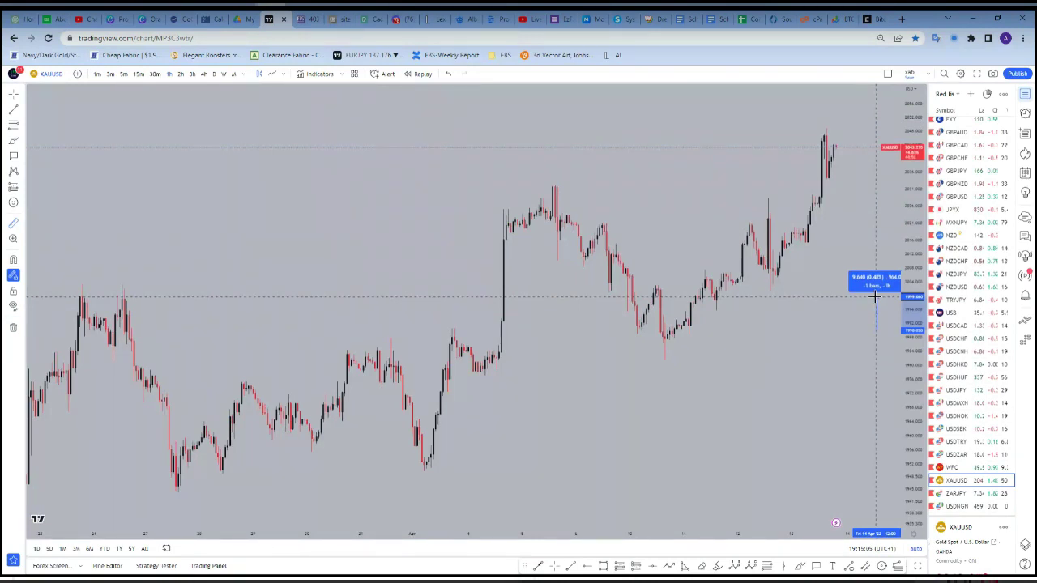
# Discard the trial price measurement on the XAUUSD hourly chart
pyautogui.click(768, 264)
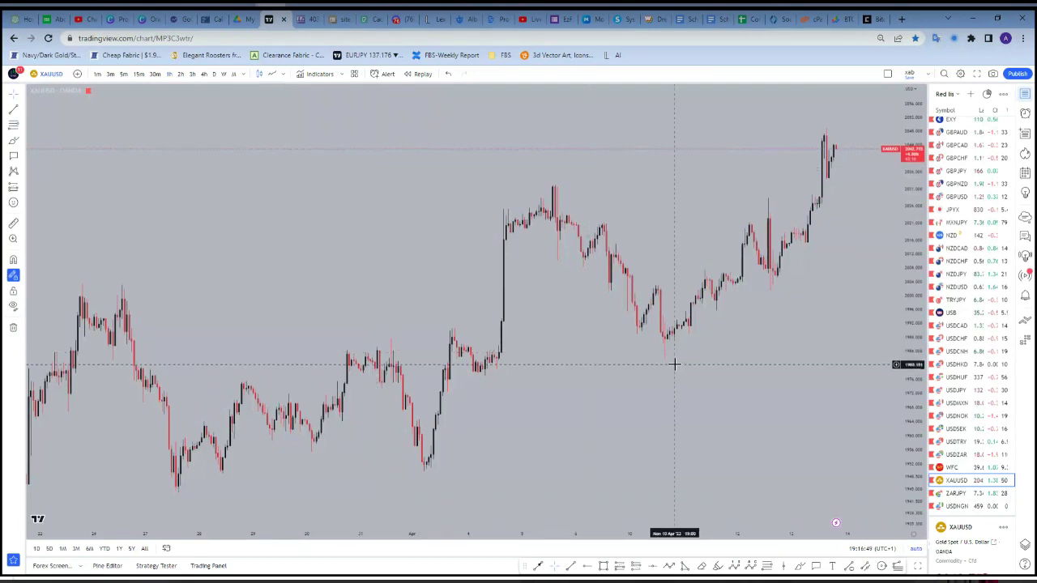
# Switch XAUUSD to a longer timeframe and maximise the price pane so indicator panes are hidden
pyautogui.scroll(1, 673, 363)
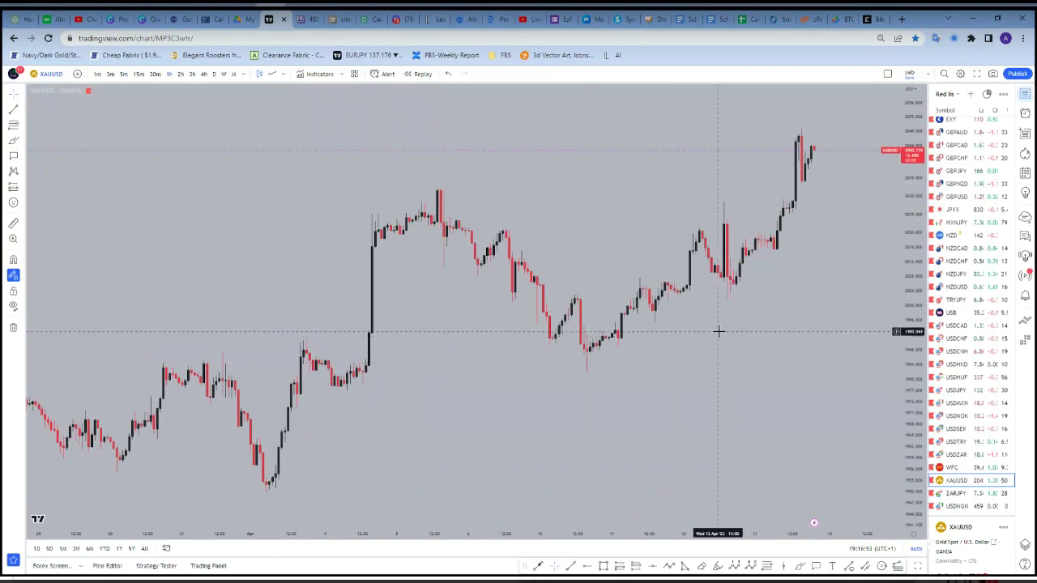
pyautogui.click(217, 74)
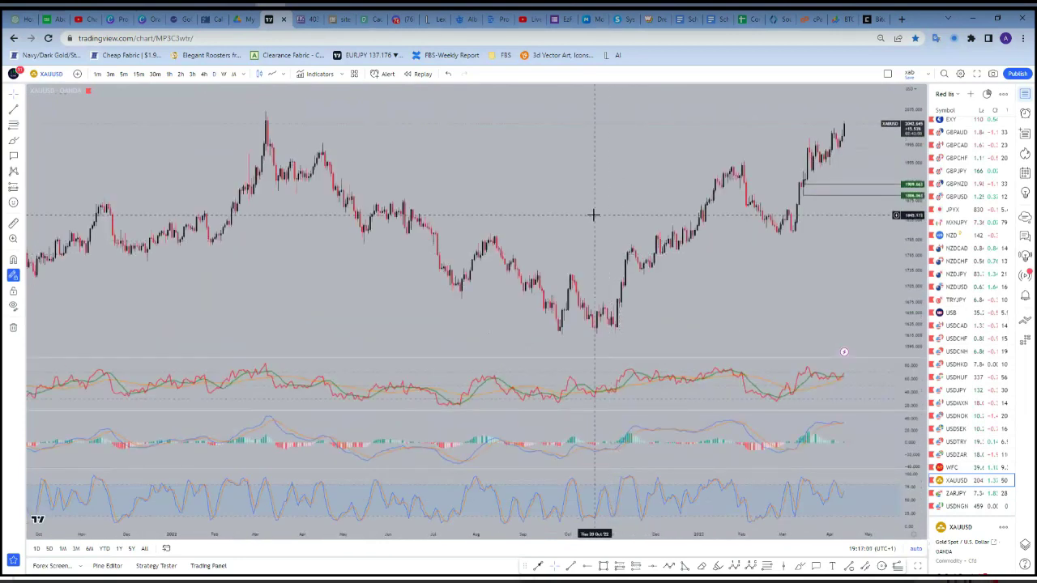
pyautogui.doubleClick(640, 177)
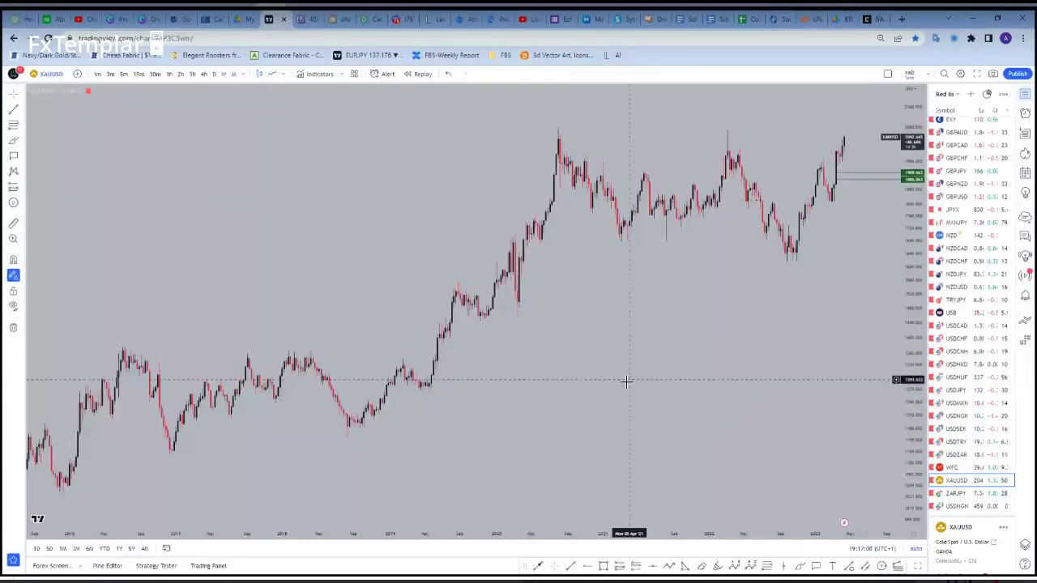
# Draw a level line from the 2020 gold peak across to the right of the latest candles
pyautogui.moveTo(611, 359); pyautogui.dragTo(469, 359)
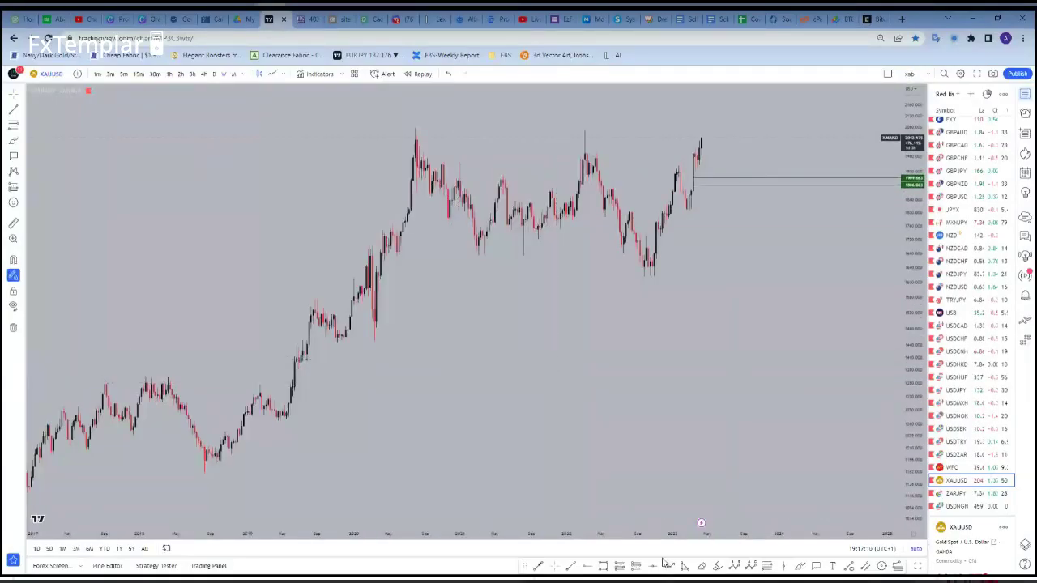
pyautogui.click(570, 568)
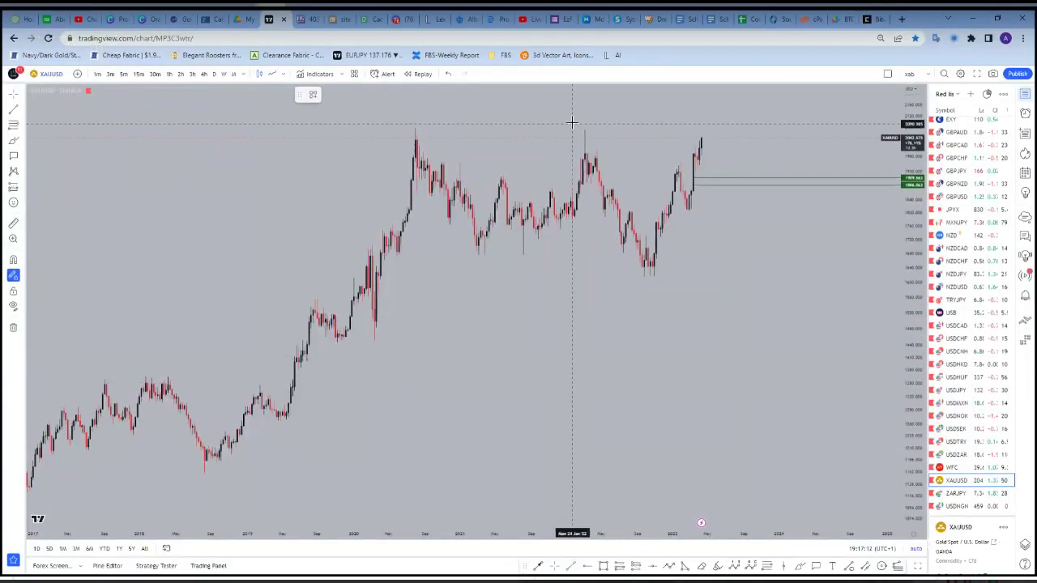
pyautogui.click(414, 128)
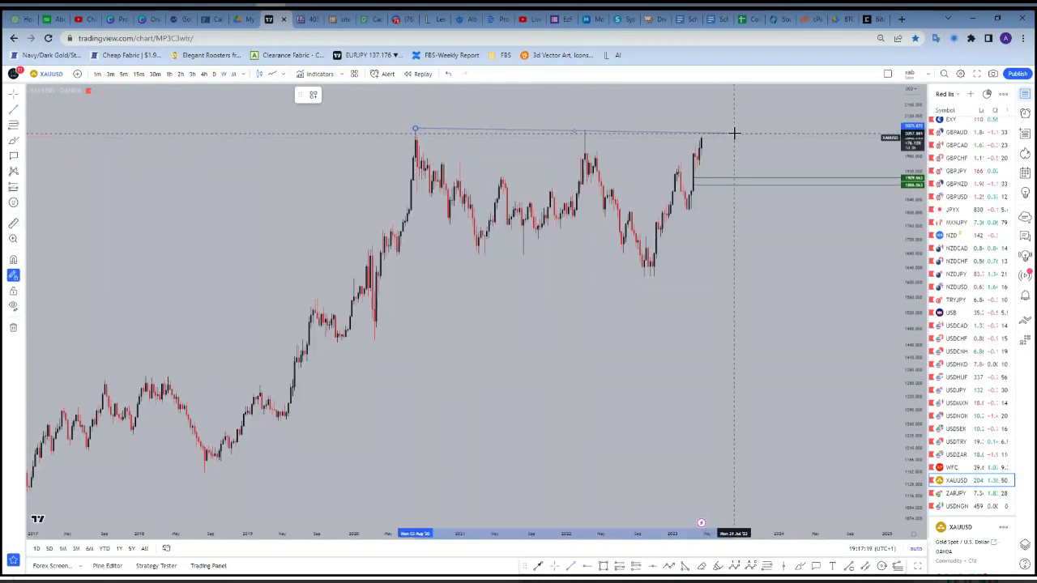
pyautogui.click(739, 130)
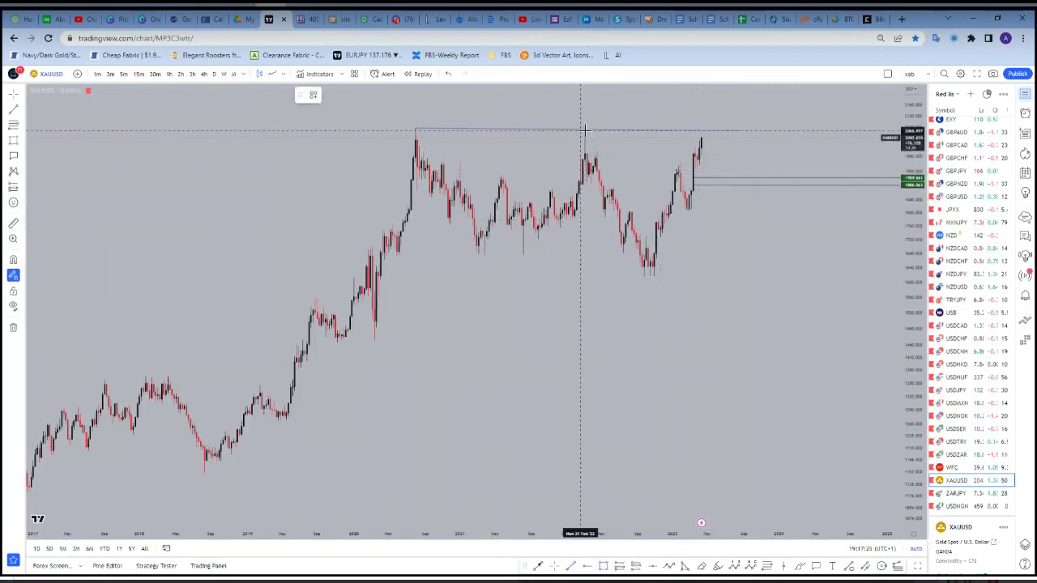
# Shade a supply-zone rectangle from the 2022 high over the recent highs
pyautogui.click(584, 129)
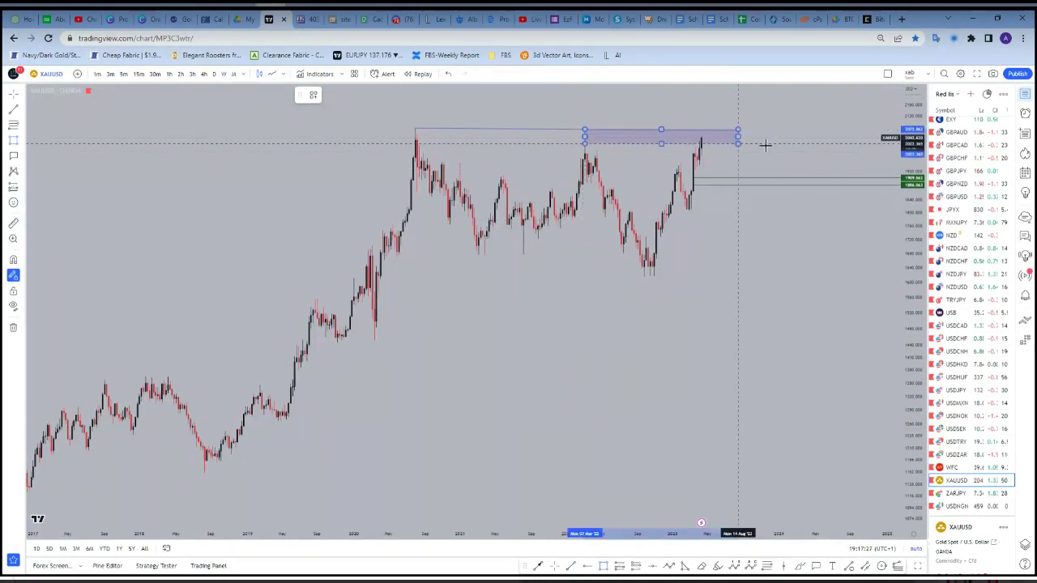
pyautogui.click(768, 154)
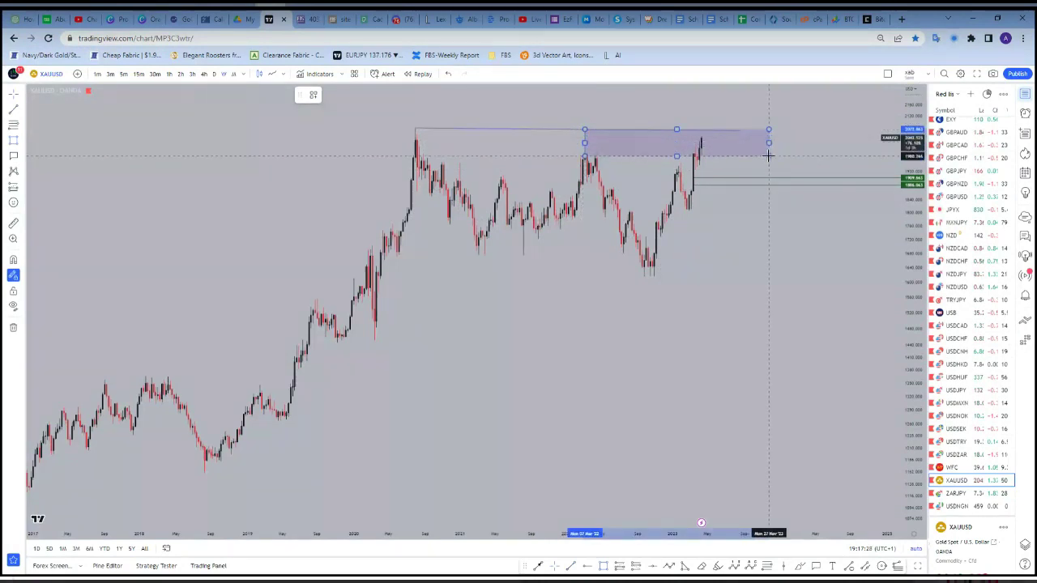
pyautogui.click(801, 132)
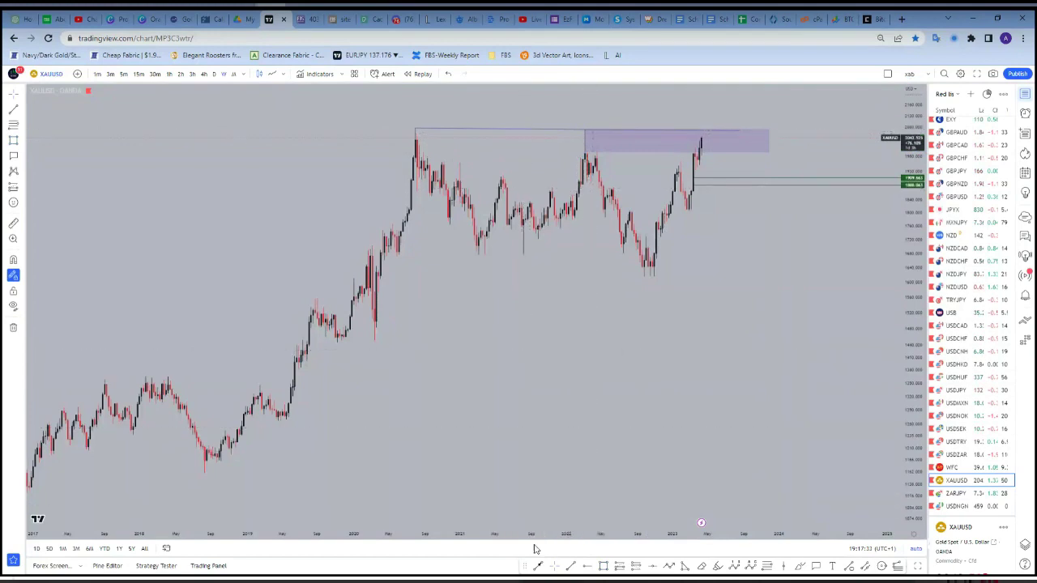
# Draw a rising trend line from the 2021 lows up into the shaded supply zone
pyautogui.click(536, 238)
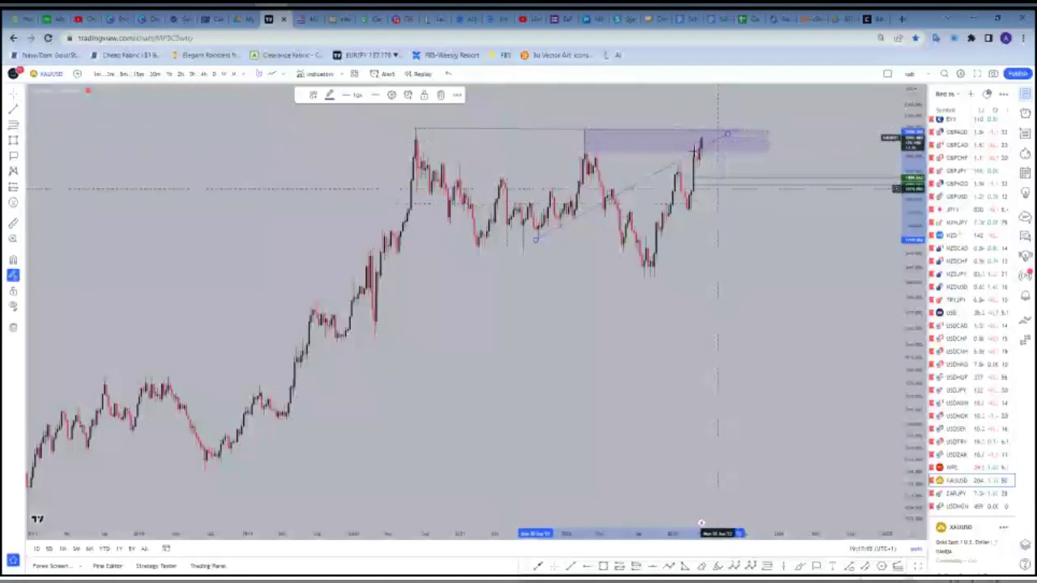
pyautogui.click(754, 491)
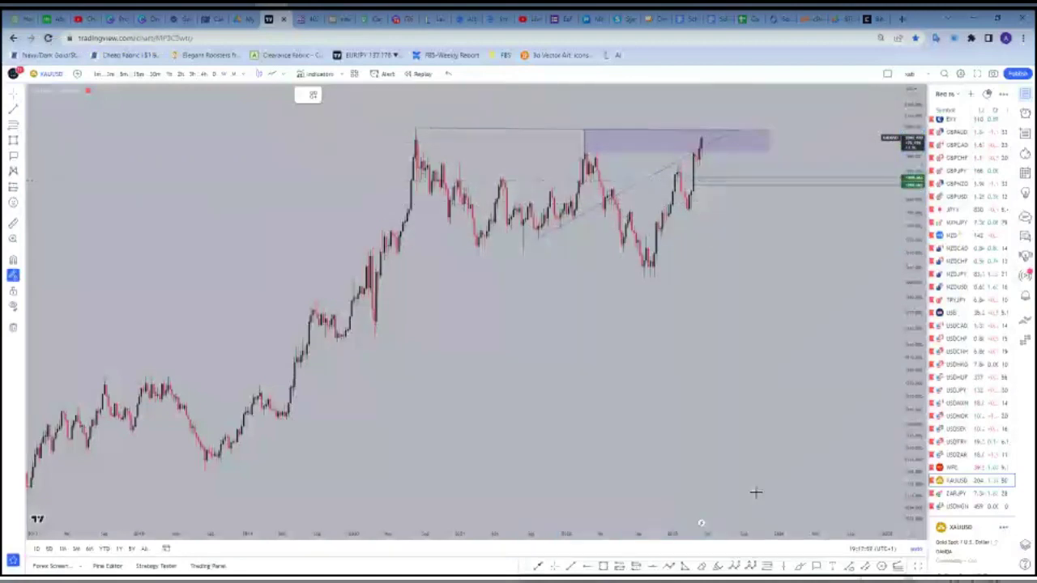
# Draw a Fibonacci retracement from the 2071.360 high to the 1616.274 low, then switch to daily candles
pyautogui.click(586, 128)
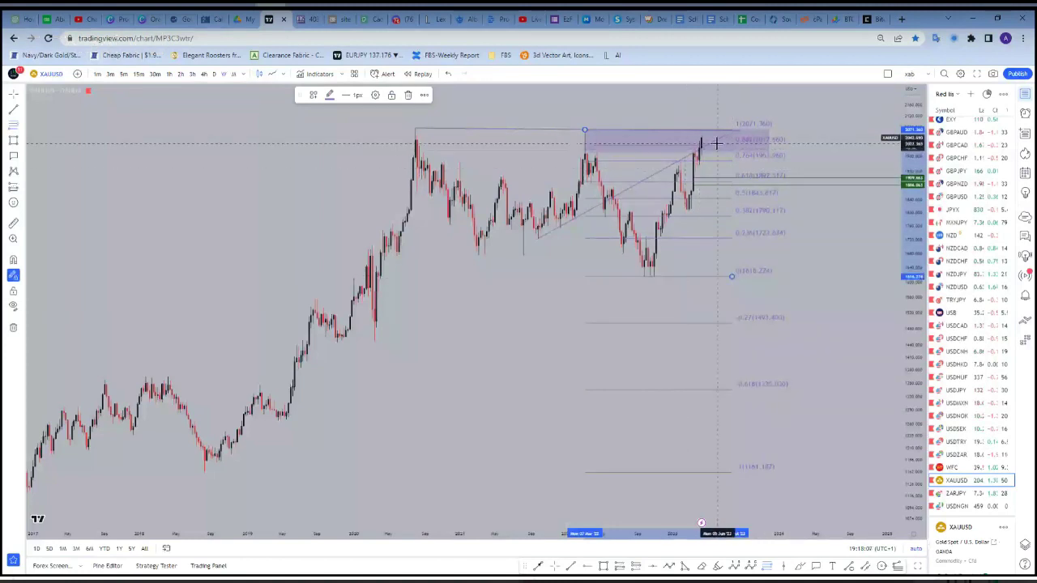
pyautogui.scroll(-2, 641, 219)
pyautogui.click(556, 296)
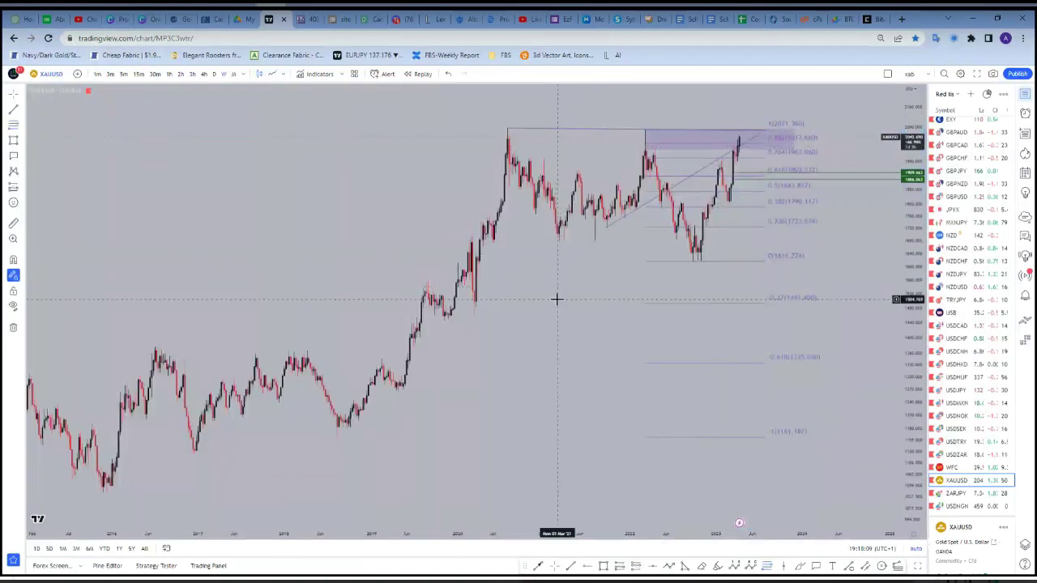
pyautogui.click(214, 74)
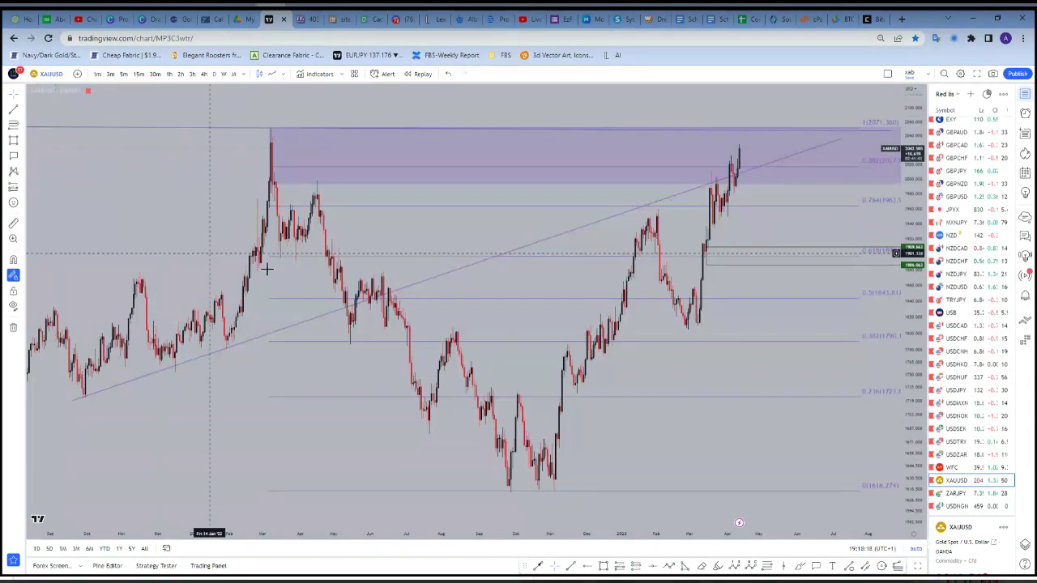
# Add a horizontal level at the 2022 top wick
pyautogui.click(585, 566)
pyautogui.click(265, 144)
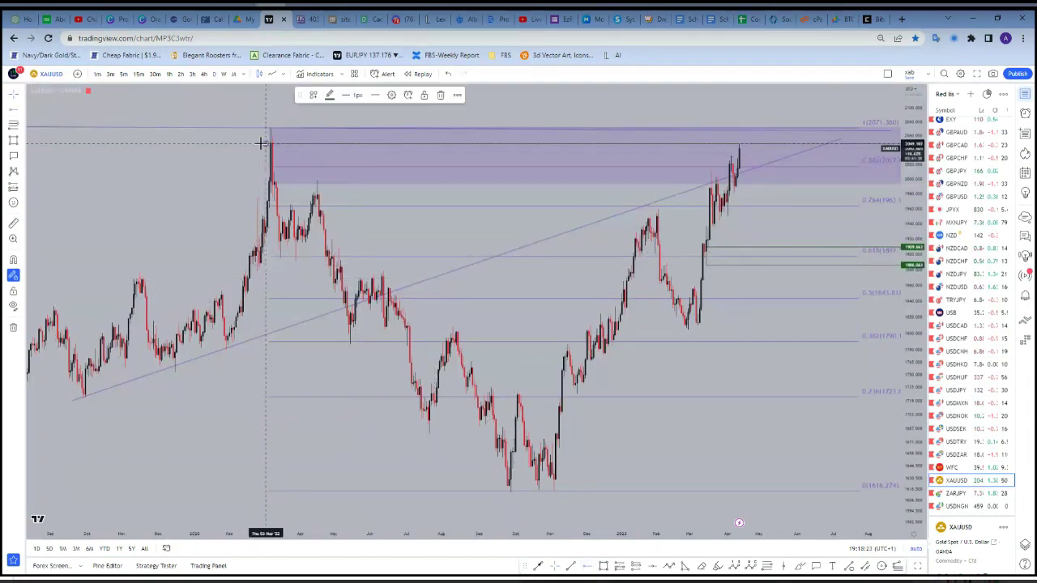
pyautogui.click(155, 151)
pyautogui.scroll(2, 815, 271)
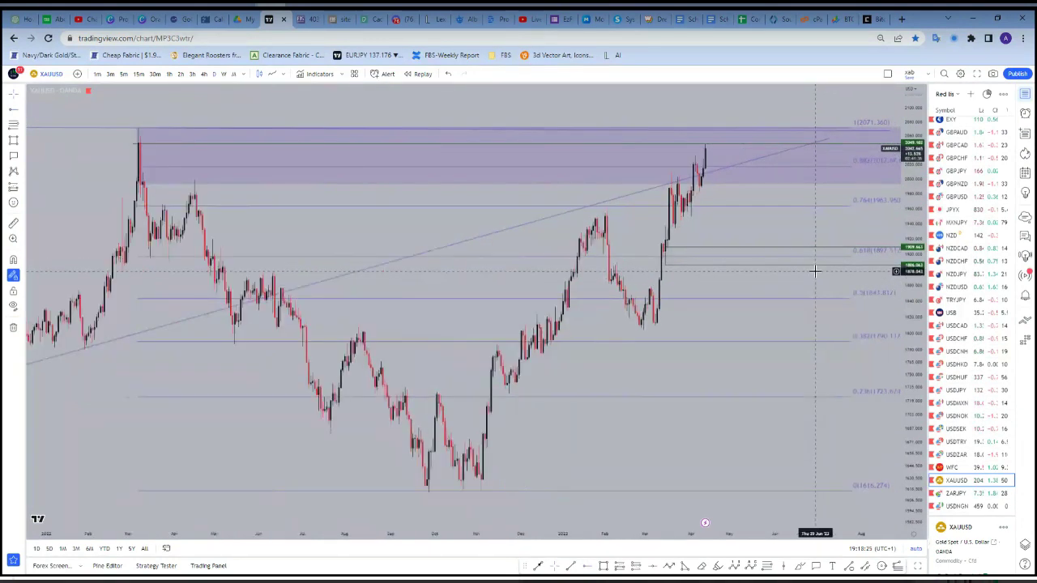
# Draw a rightward arrow beside the latest candles
pyautogui.click(538, 567)
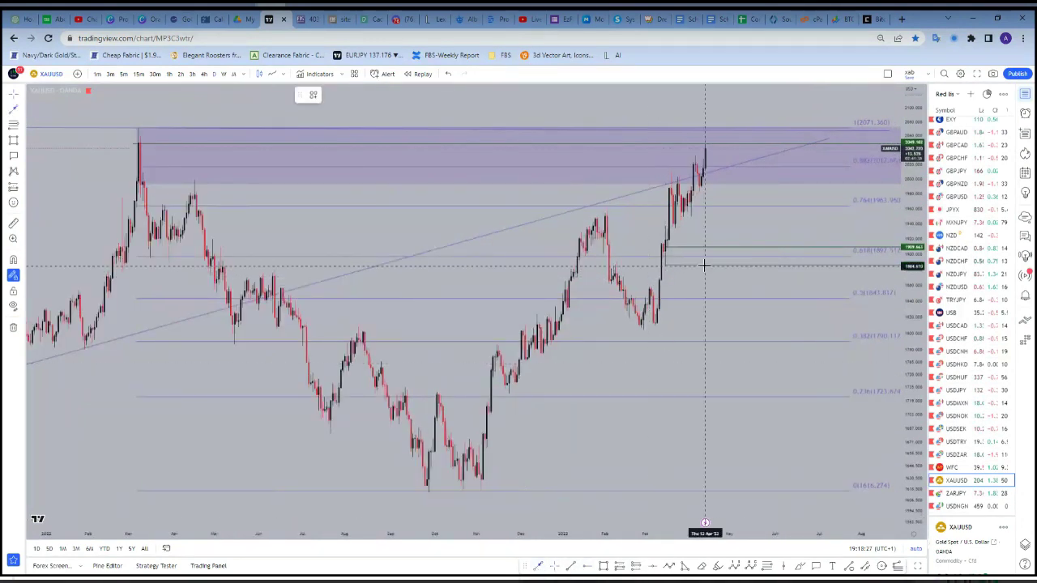
pyautogui.click(695, 191)
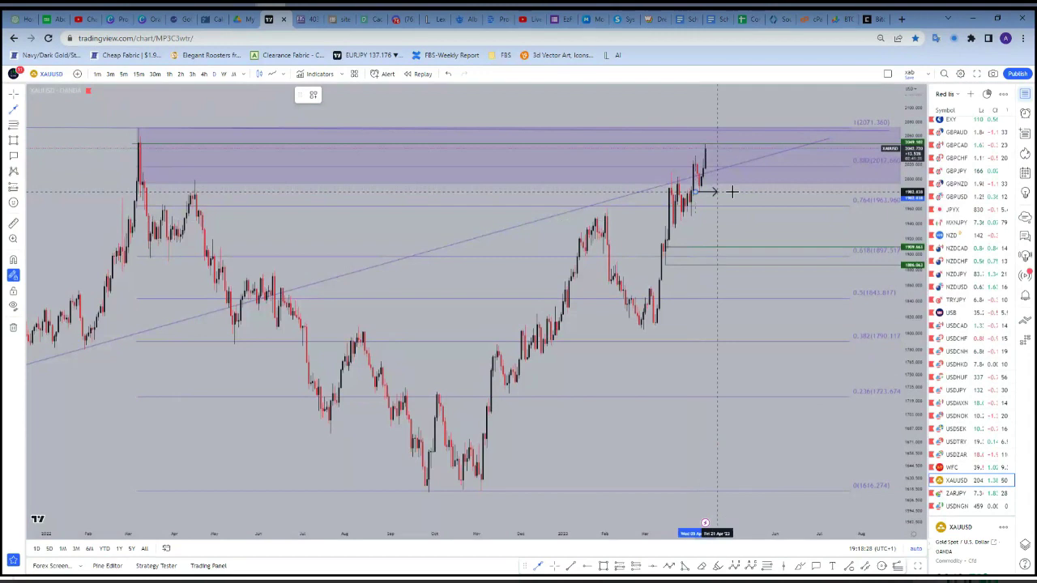
pyautogui.click(732, 191)
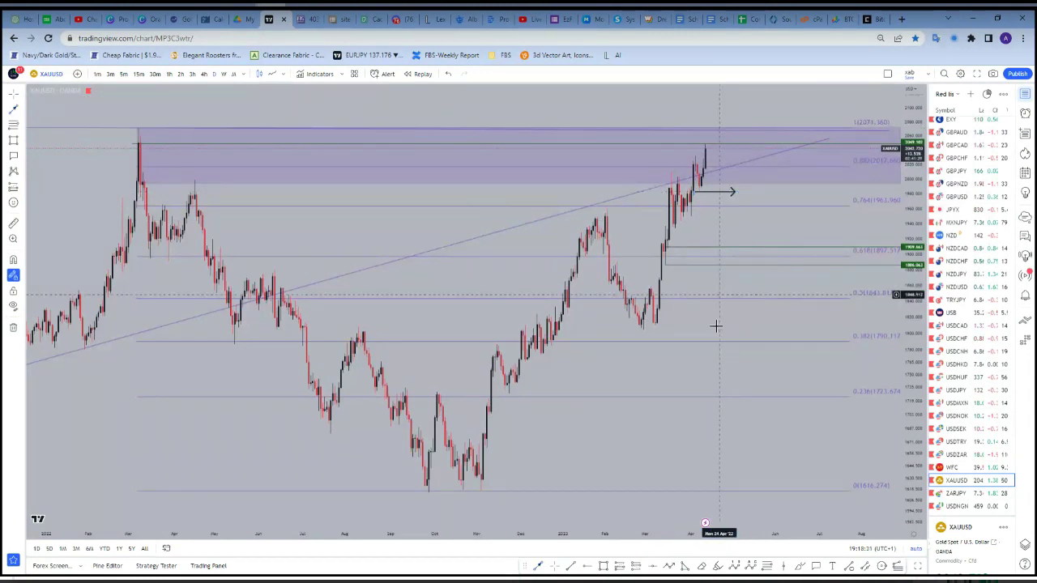
# Draw a zigzag path projecting a dip, a supply-zone retest, then a drop below 0.382
pyautogui.click(665, 566)
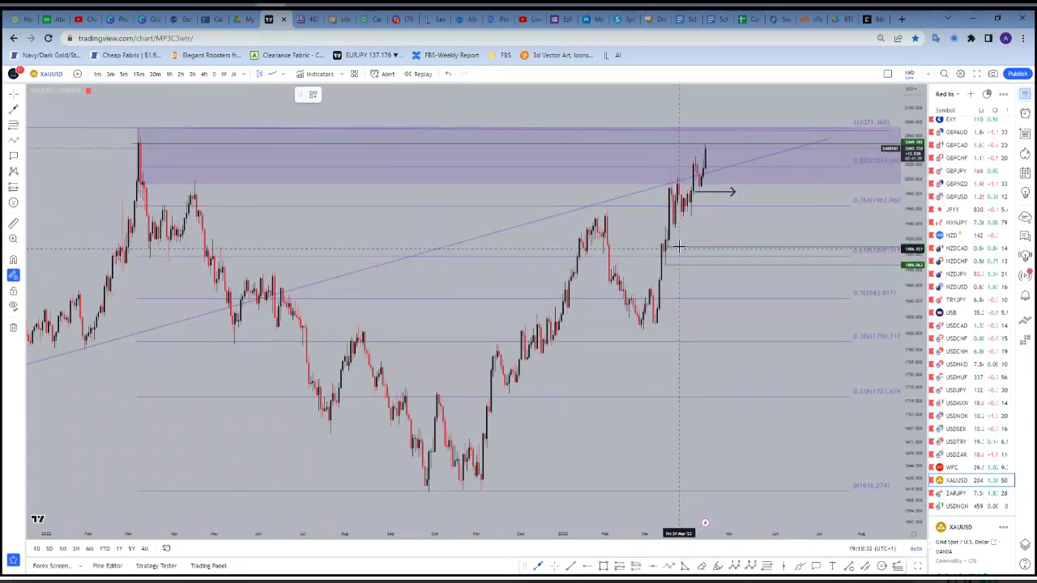
pyautogui.click(683, 213)
pyautogui.click(693, 159)
pyautogui.click(698, 191)
pyautogui.click(706, 144)
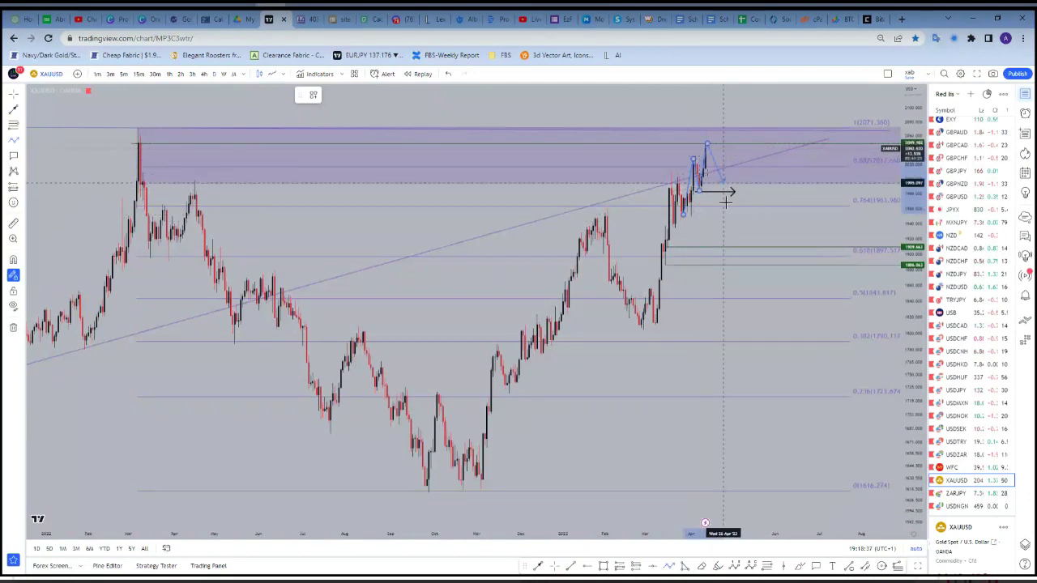
pyautogui.click(723, 237)
pyautogui.click(740, 171)
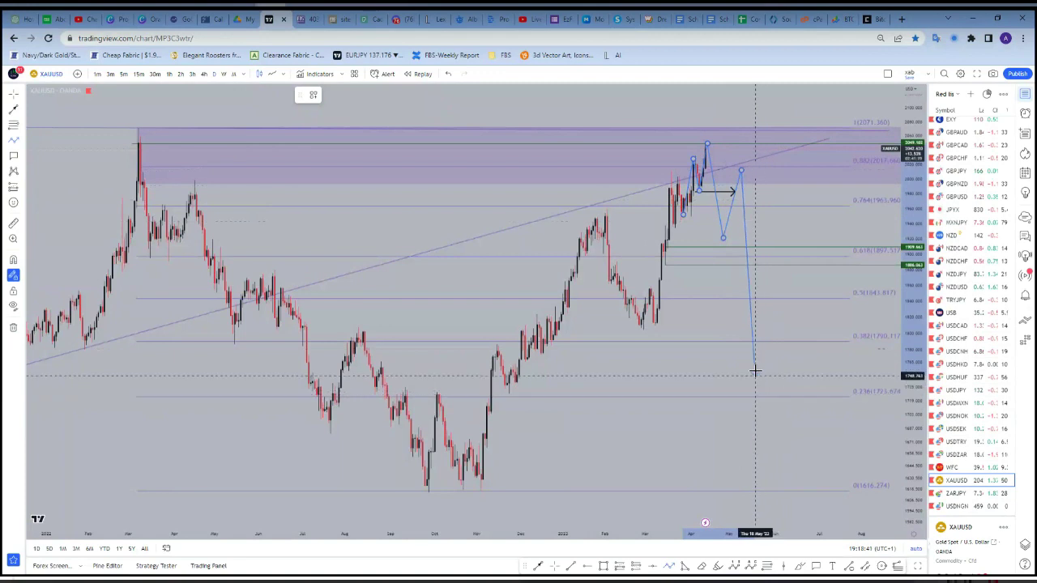
pyautogui.doubleClick(756, 364)
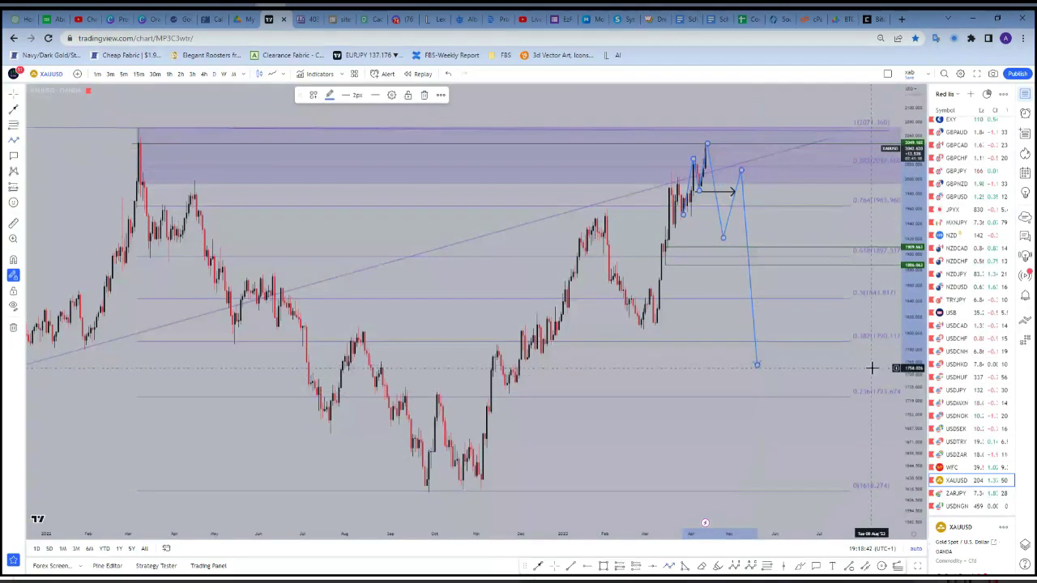
pyautogui.scroll(2, 756, 390)
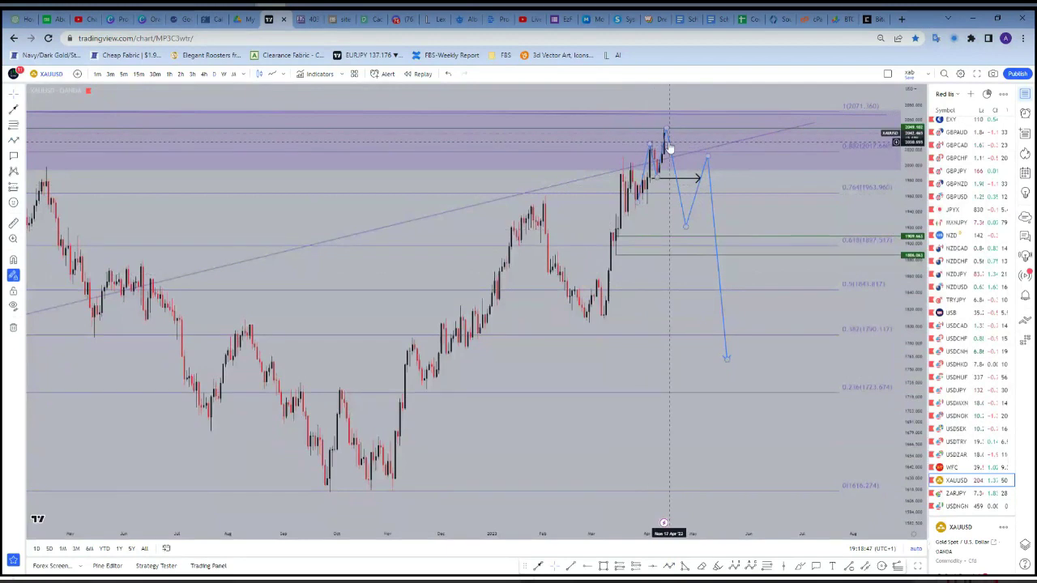
pyautogui.scroll(-1, 671, 143)
pyautogui.scroll(-1, 671, 143)
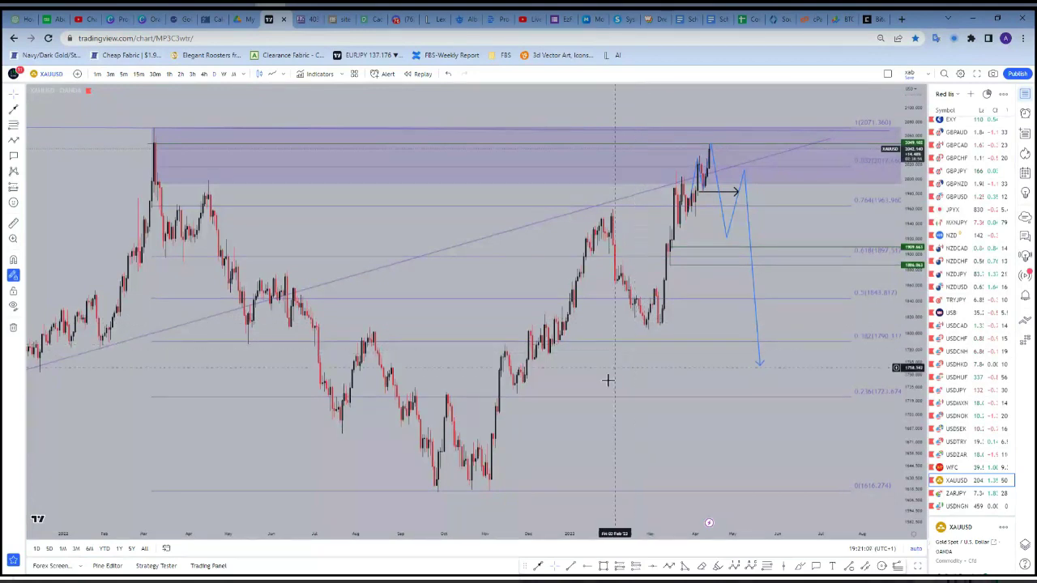
# Set the bar replay starting point on the gold daily chart
pyautogui.scroll(-1, 397, 356)
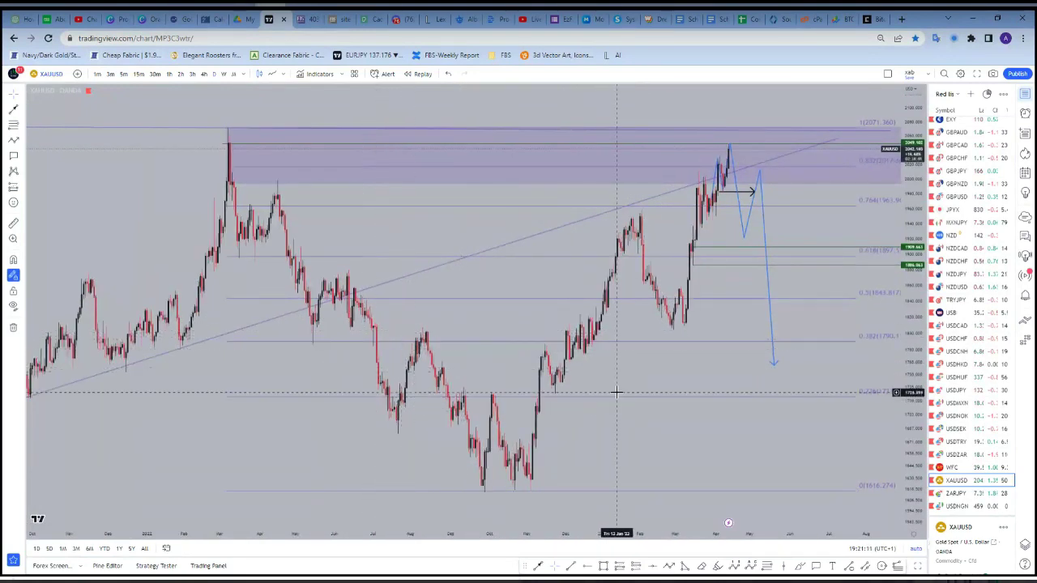
pyautogui.scroll(1, 475, 440)
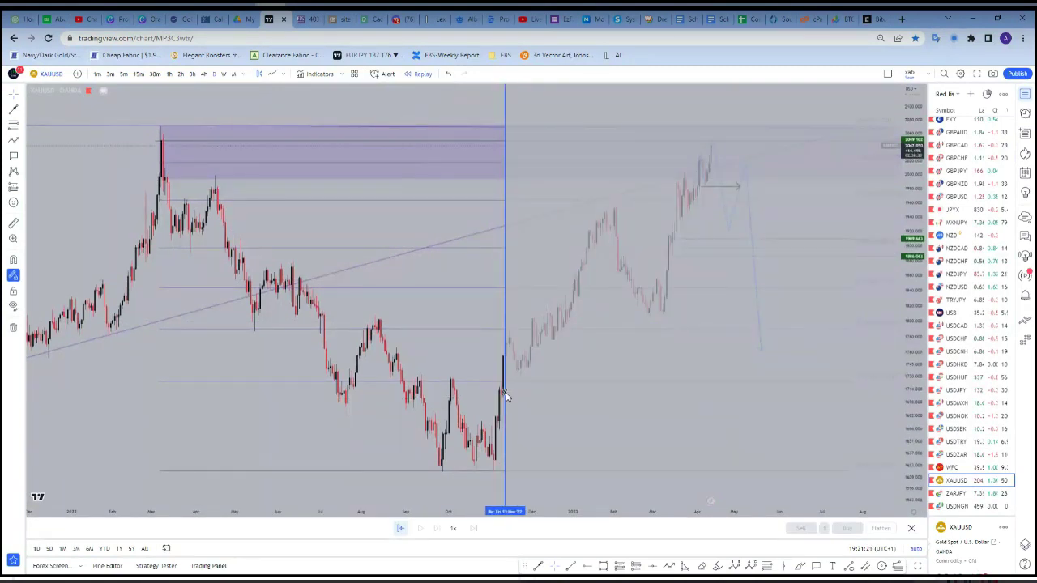
pyautogui.click(504, 395)
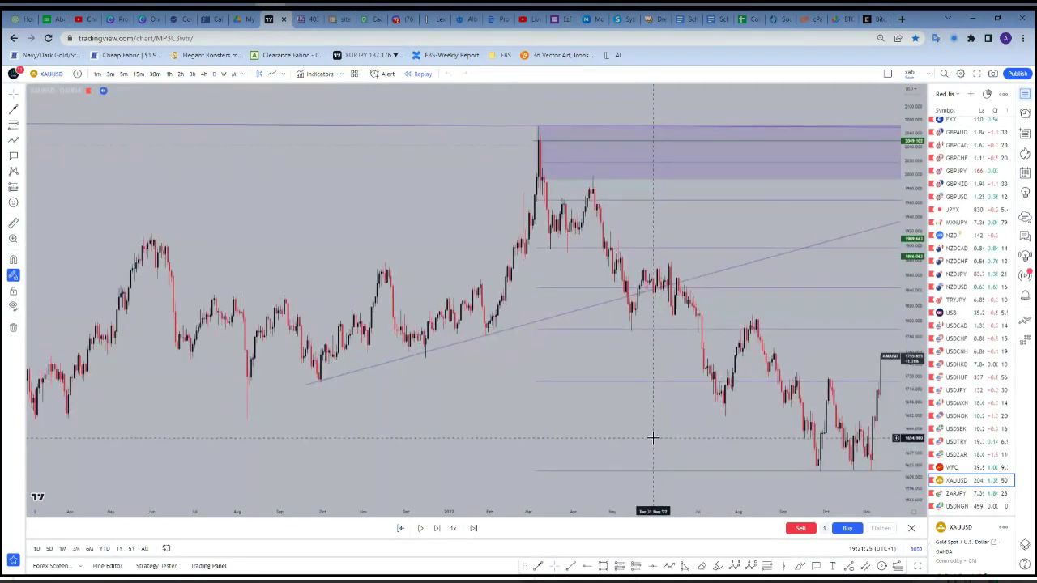
# Draw a rightward arrow from the latest swing high and advance the replay one candle
pyautogui.moveTo(632, 430)
pyautogui.mouseDown()
pyautogui.moveTo(490, 431)
pyautogui.moveTo(365, 412)
pyautogui.mouseUp()
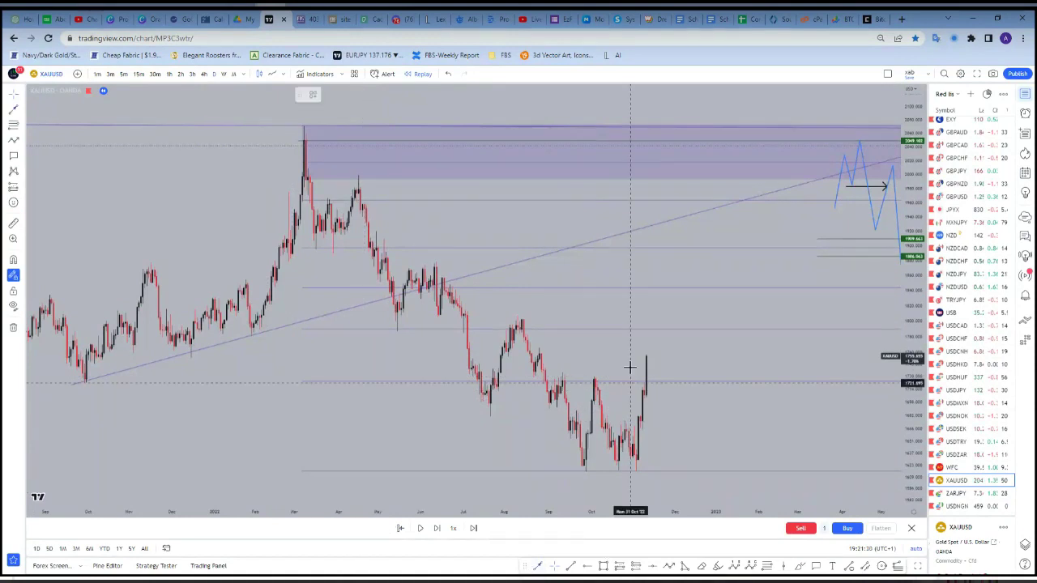
pyautogui.click(586, 377)
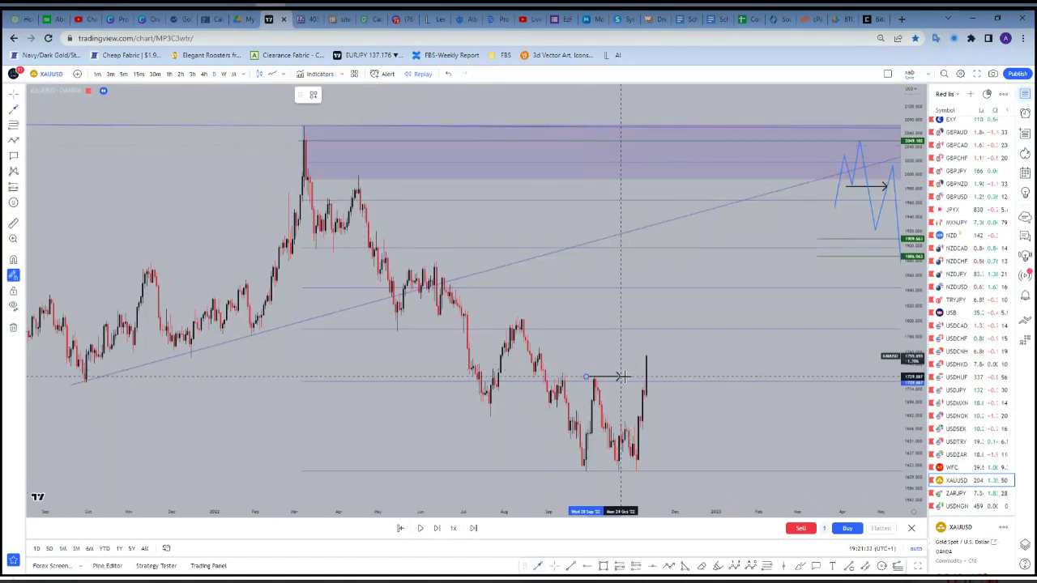
pyautogui.click(640, 377)
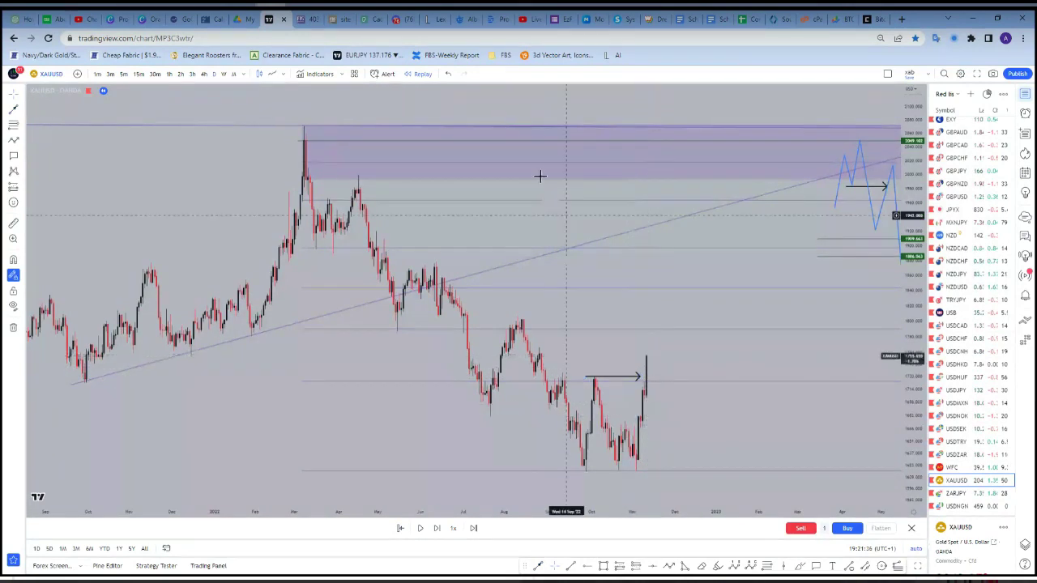
pyautogui.click(436, 531)
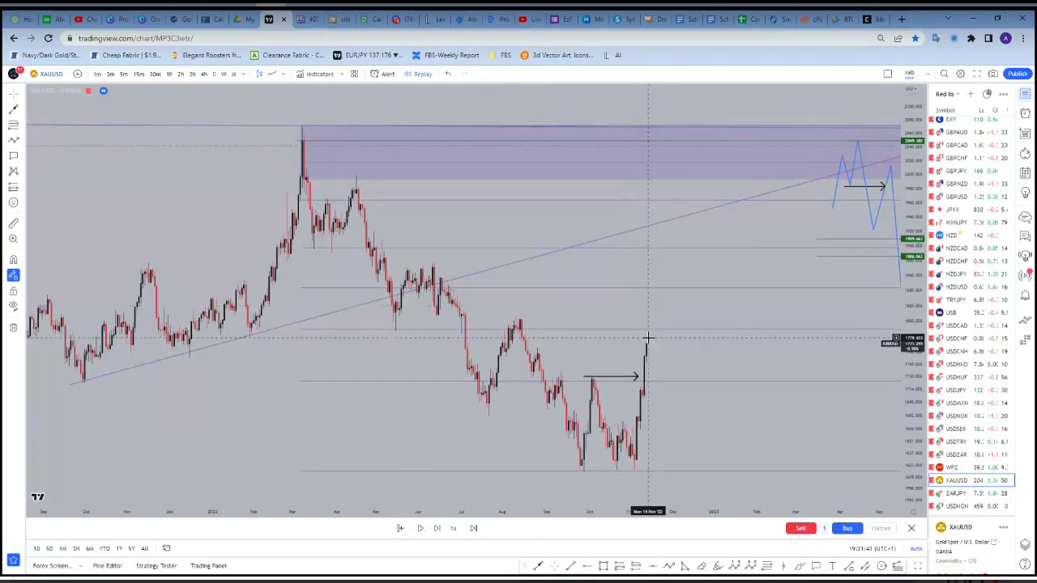
# Move the gold chart through 1-hour to 15-minute candles and place a horizontal ray on the breakout spike
pyautogui.click(171, 76)
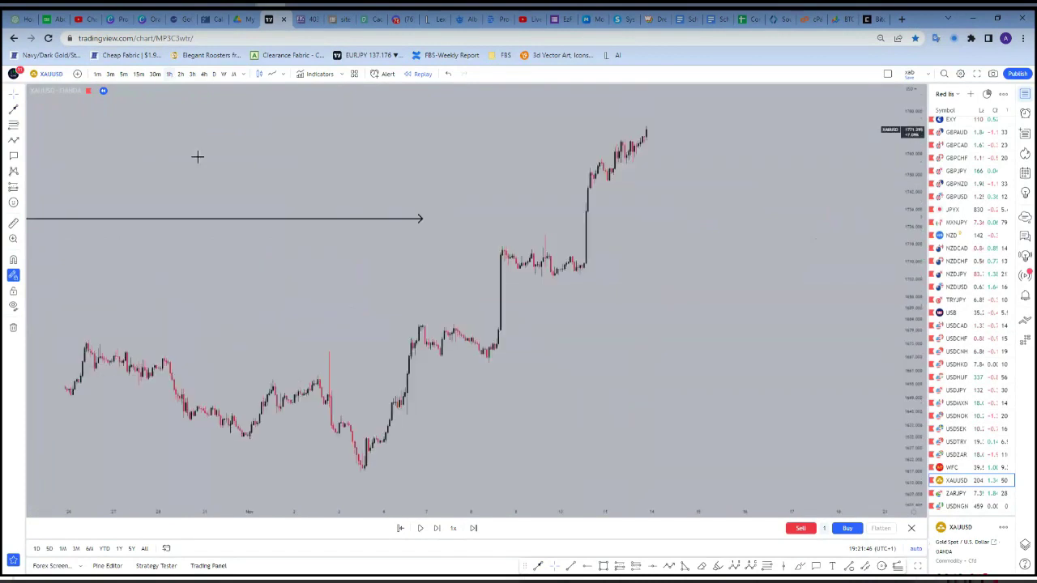
pyautogui.scroll(-2, 729, 324)
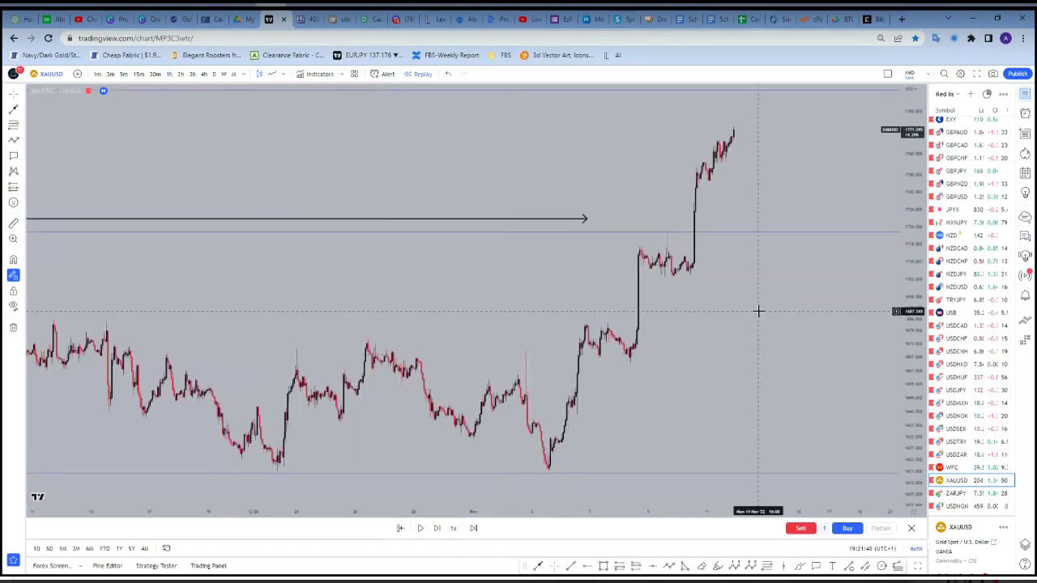
pyautogui.moveTo(685, 315); pyautogui.dragTo(543, 319)
pyautogui.scroll(3, 543, 319)
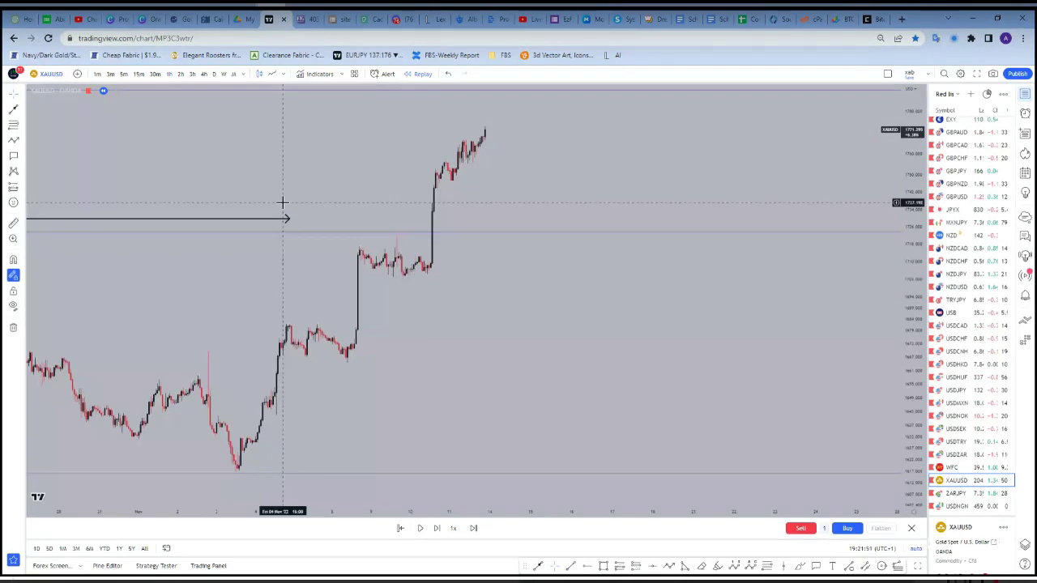
pyautogui.scroll(2, 162, 89)
pyautogui.scroll(2, 182, 180)
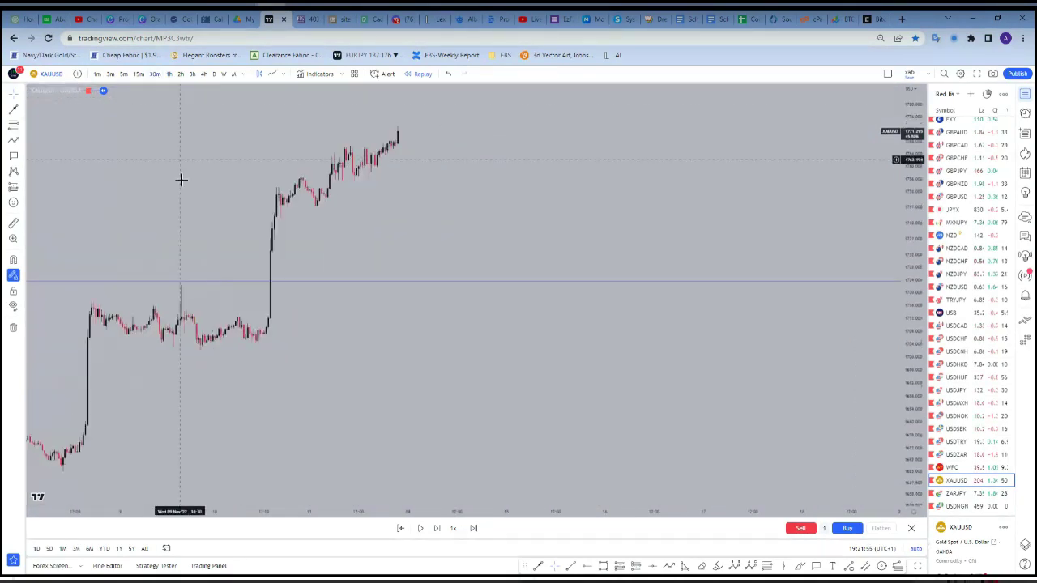
pyautogui.moveTo(176, 192); pyautogui.dragTo(579, 296)
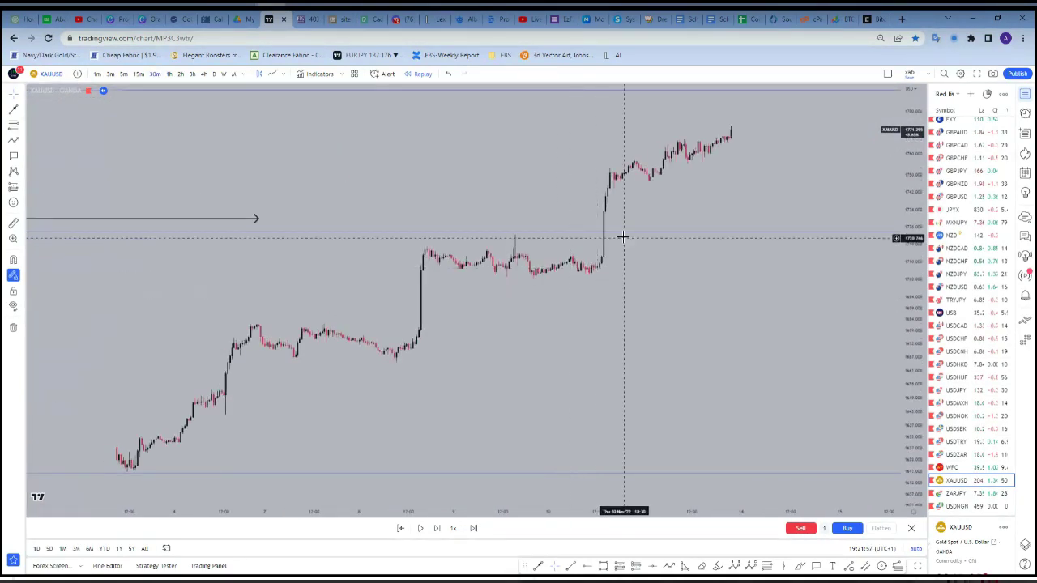
pyautogui.click(135, 75)
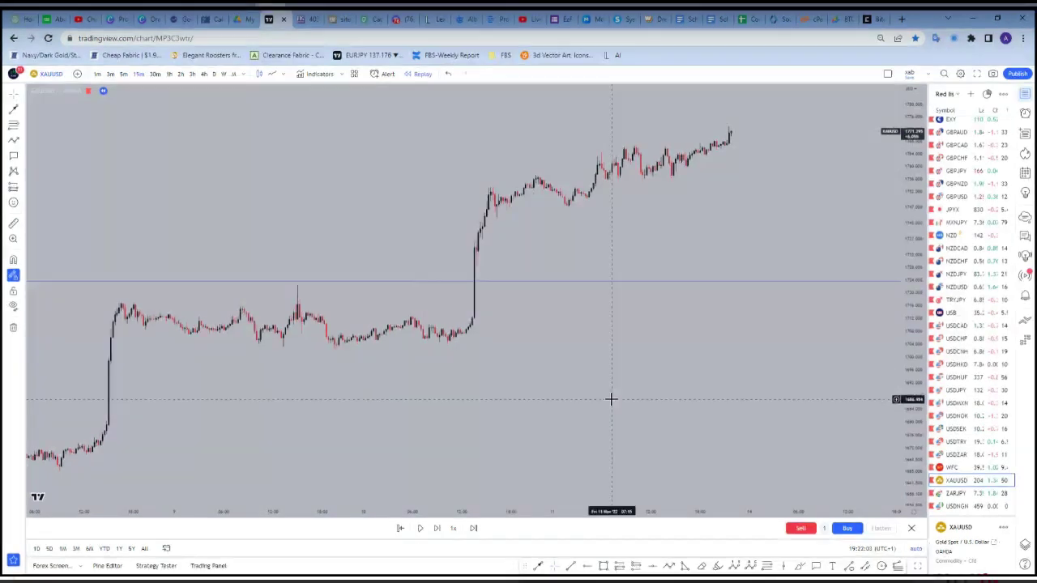
pyautogui.click(481, 240)
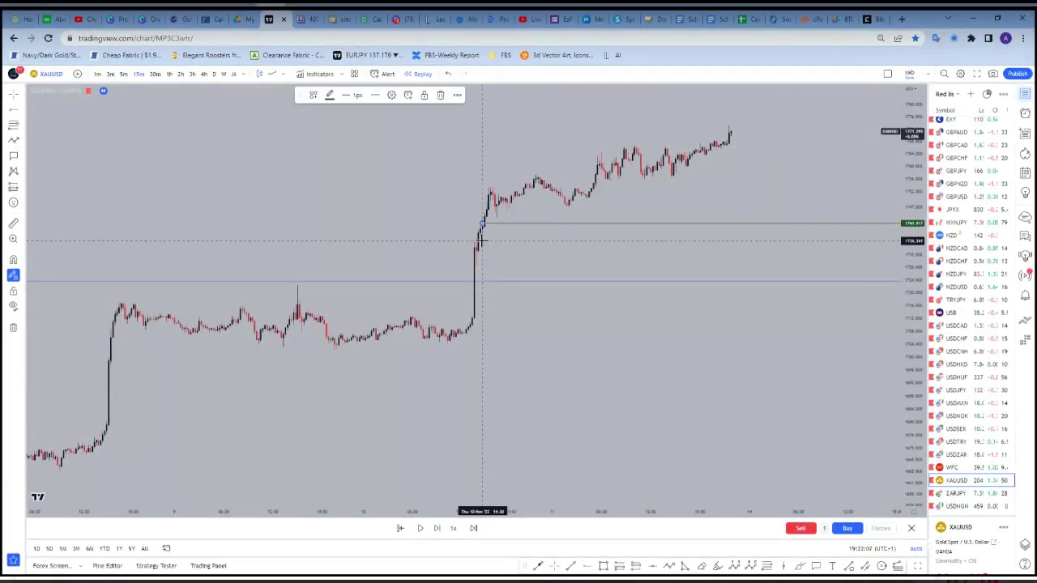
# Add three more horizontal rays down the spike candle, including one at 1734.170
pyautogui.click(482, 240)
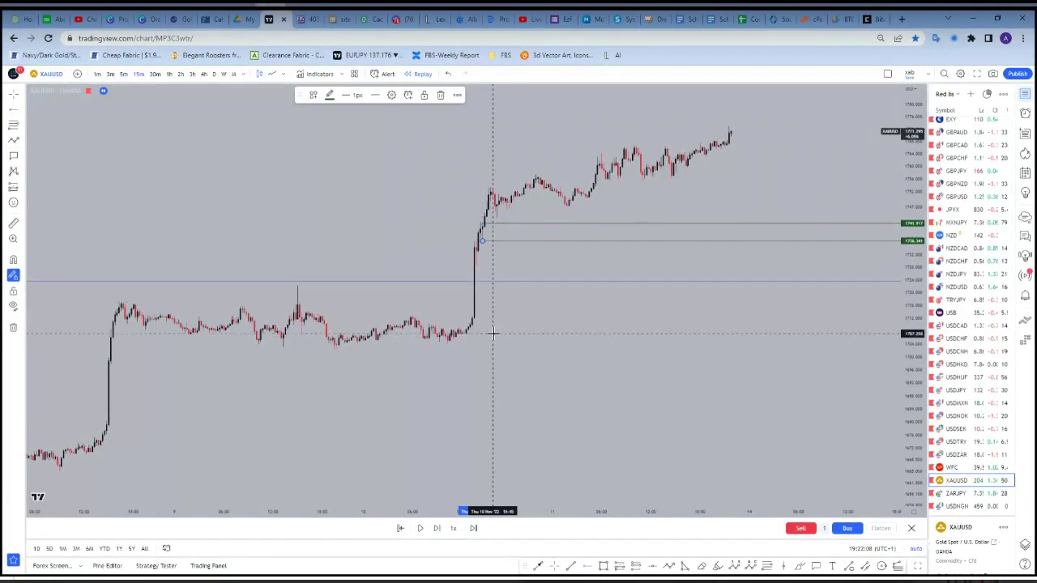
pyautogui.click(475, 247)
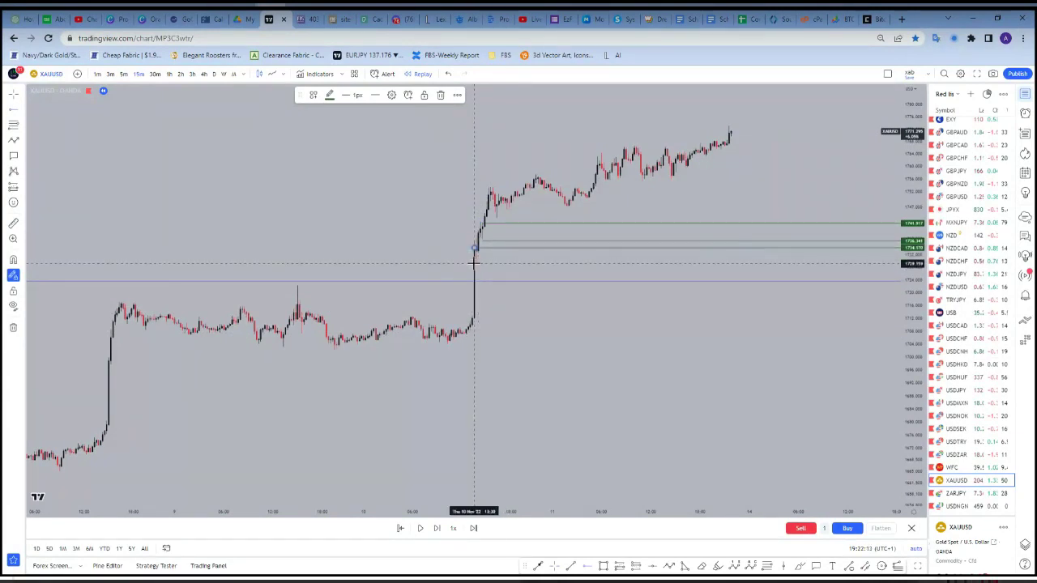
pyautogui.click(474, 263)
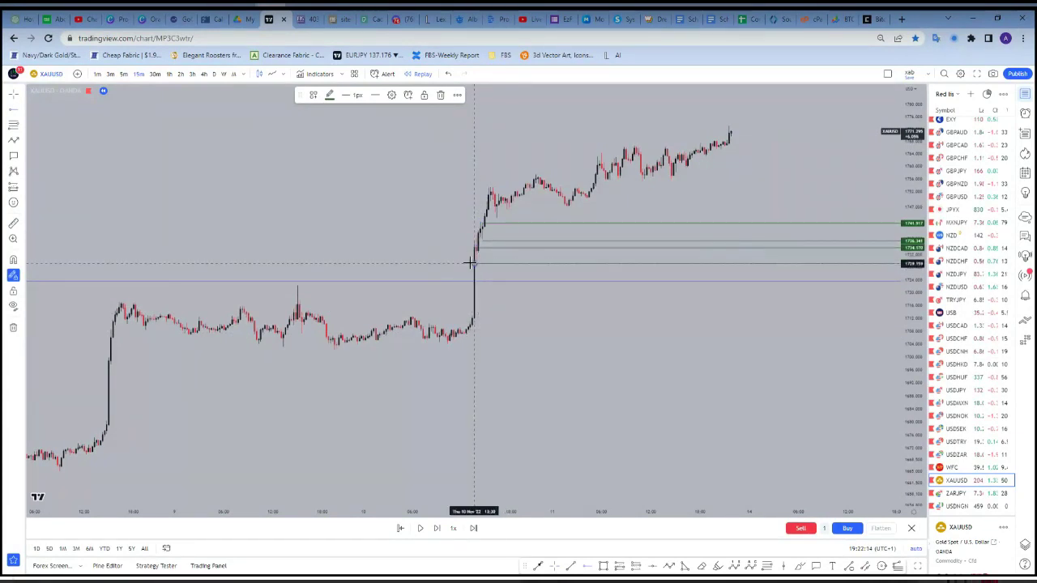
# Return the chart to the 4-hour timeframe and start the bar replay playing
pyautogui.click(203, 74)
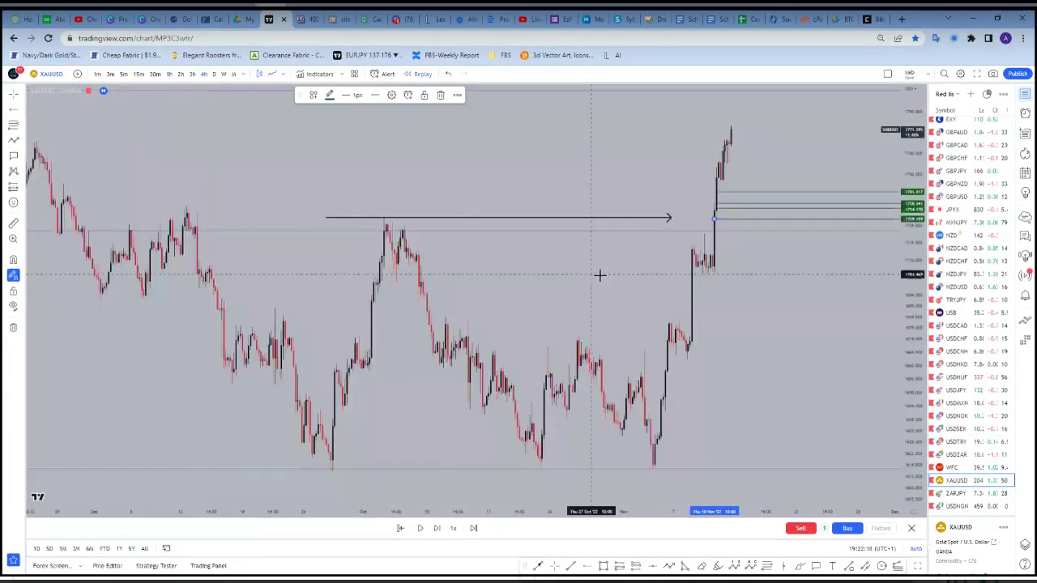
pyautogui.scroll(1, 740, 259)
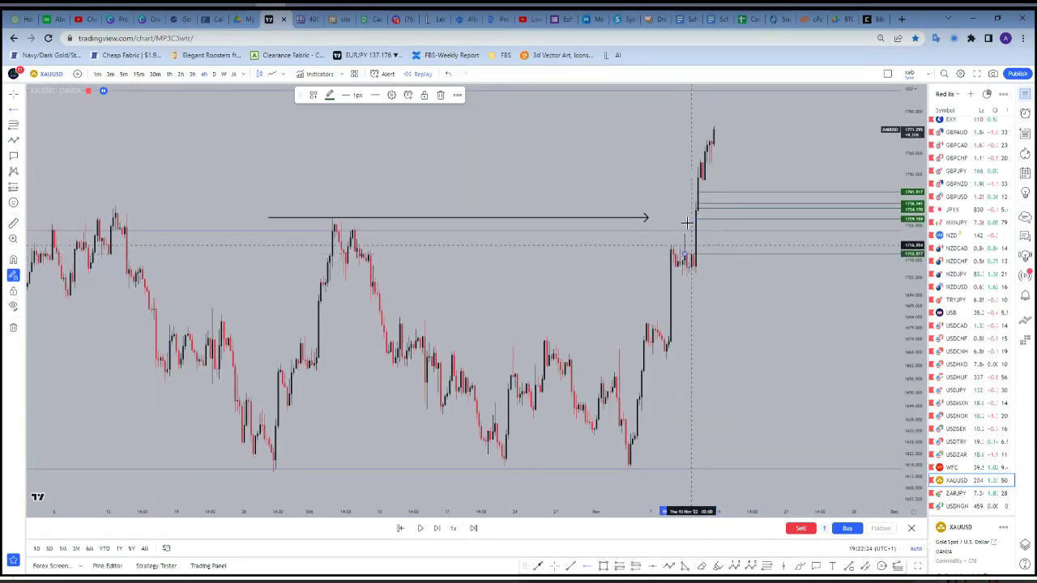
pyautogui.click(651, 181)
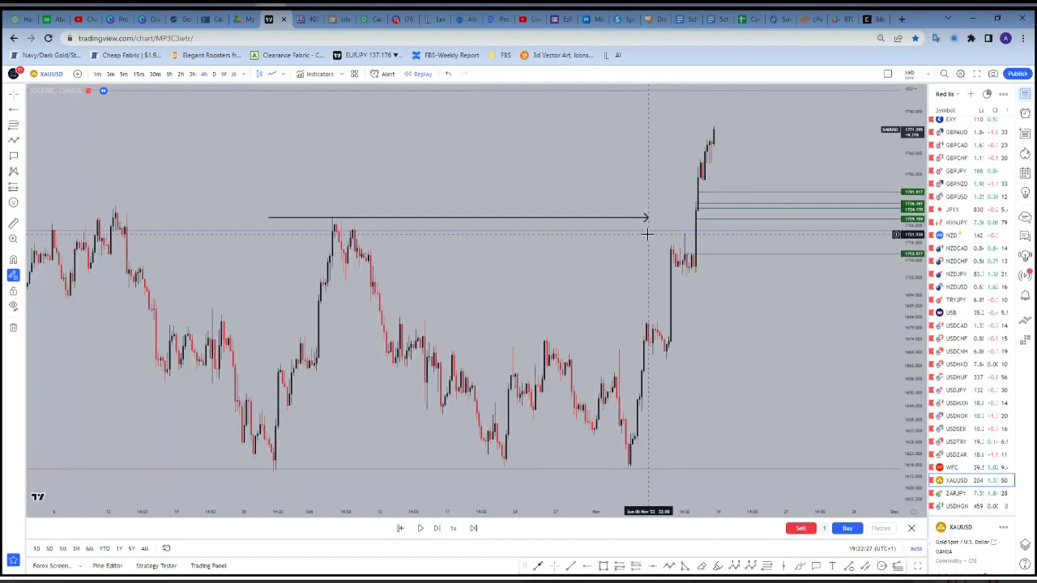
pyautogui.moveTo(252, 111)
pyautogui.mouseDown()
pyautogui.moveTo(446, 203)
pyautogui.moveTo(527, 216)
pyautogui.mouseUp()
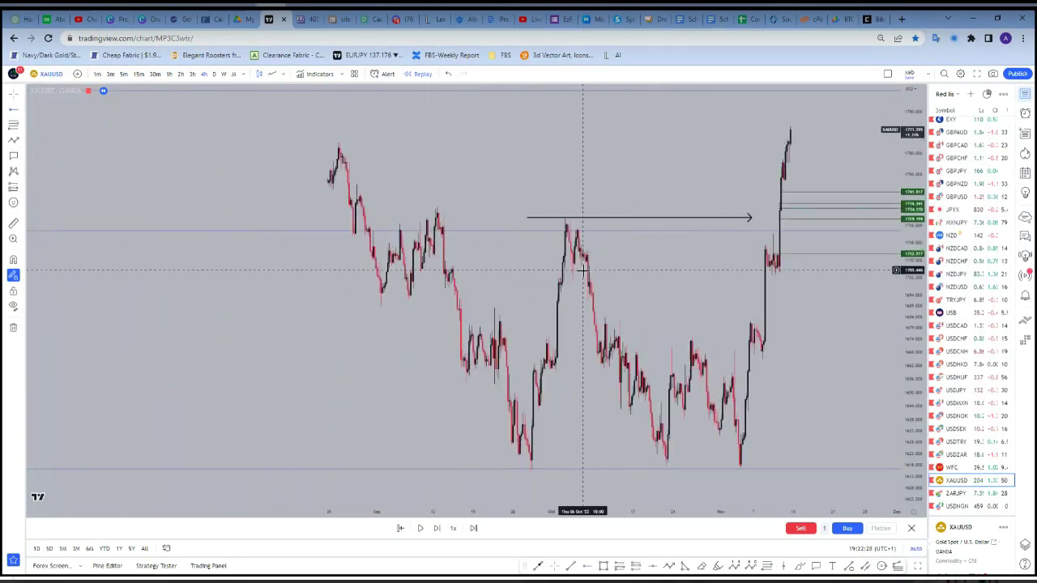
pyautogui.scroll(2, 583, 270)
pyautogui.scroll(-3, 583, 272)
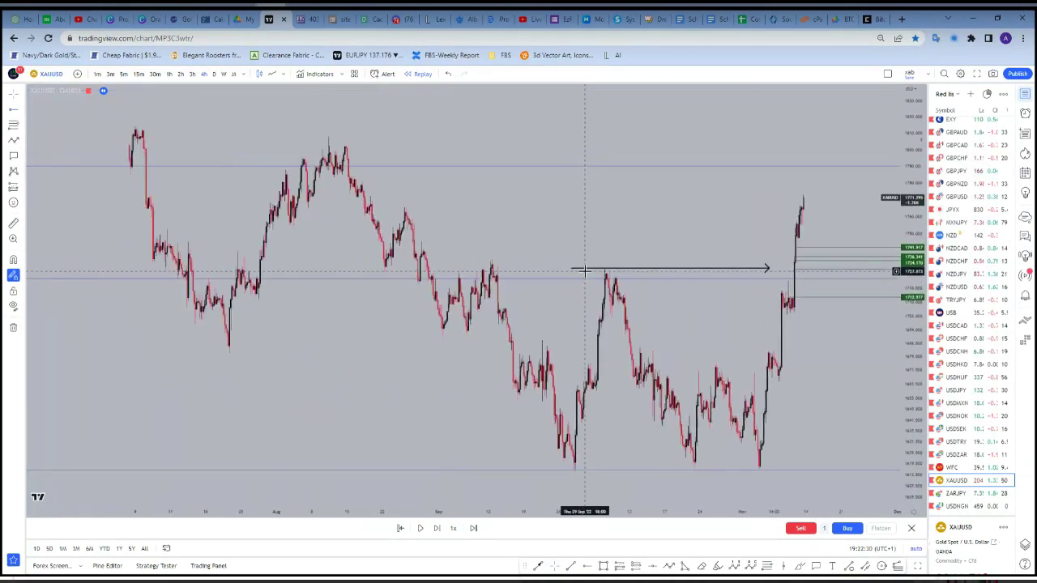
pyautogui.scroll(3, 586, 274)
pyautogui.scroll(2, 587, 277)
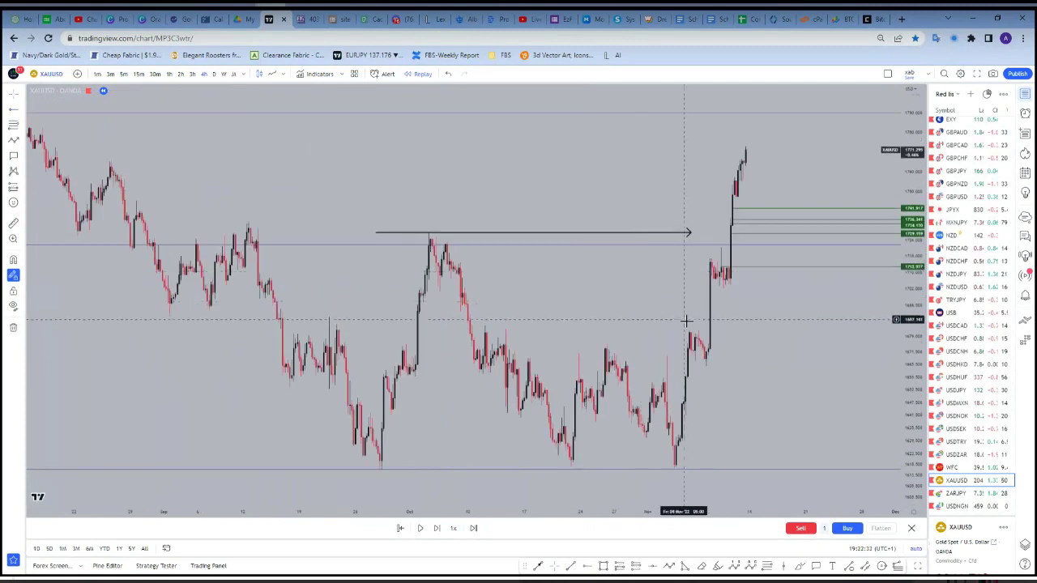
pyautogui.scroll(-1, 870, 287)
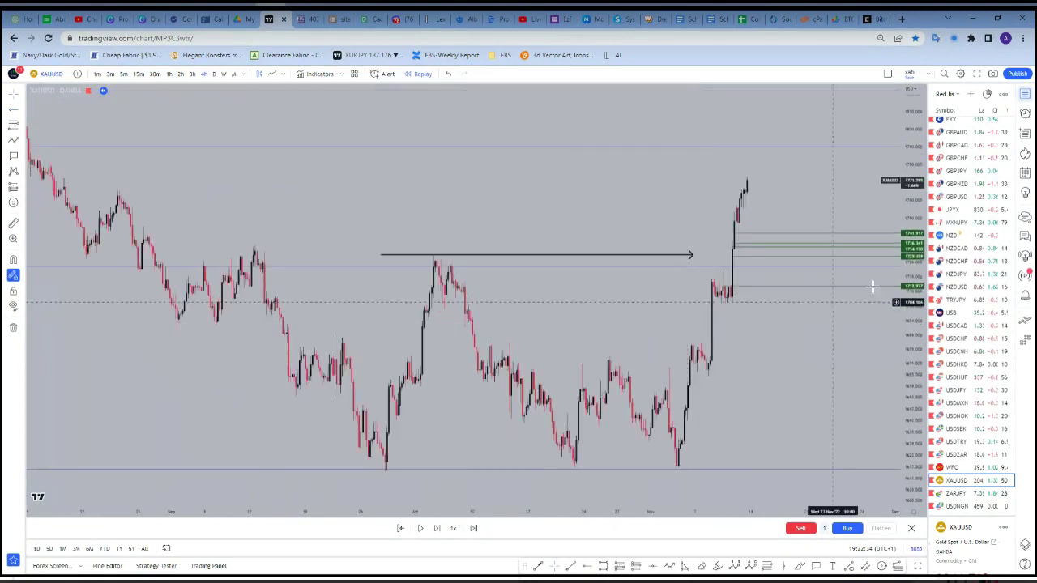
pyautogui.click(423, 529)
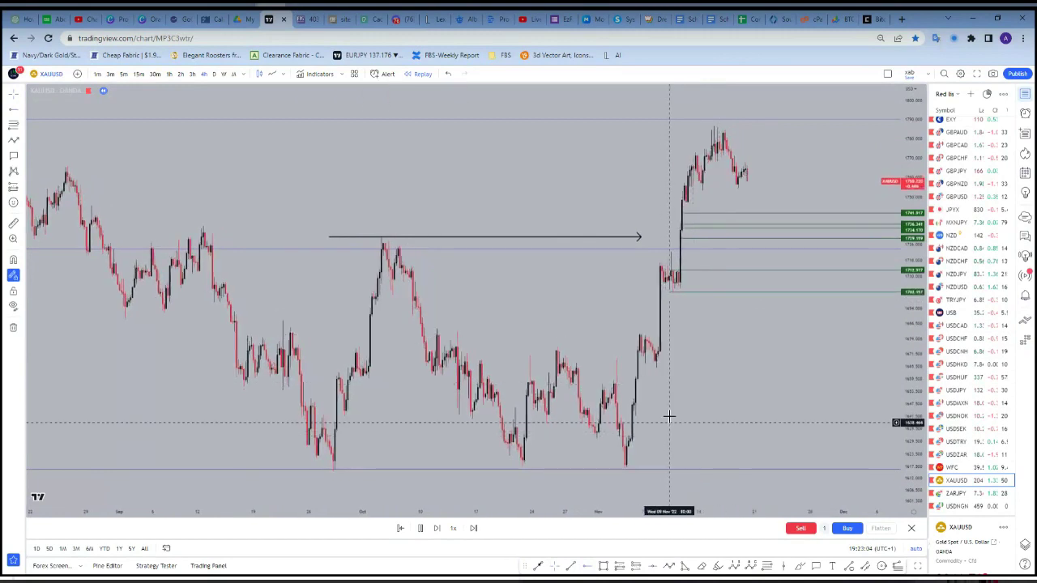
# Pause the replay once gold dips into the green rays and bounces near 1755
pyautogui.scroll(-2, 669, 422)
pyautogui.scroll(-3, 661, 401)
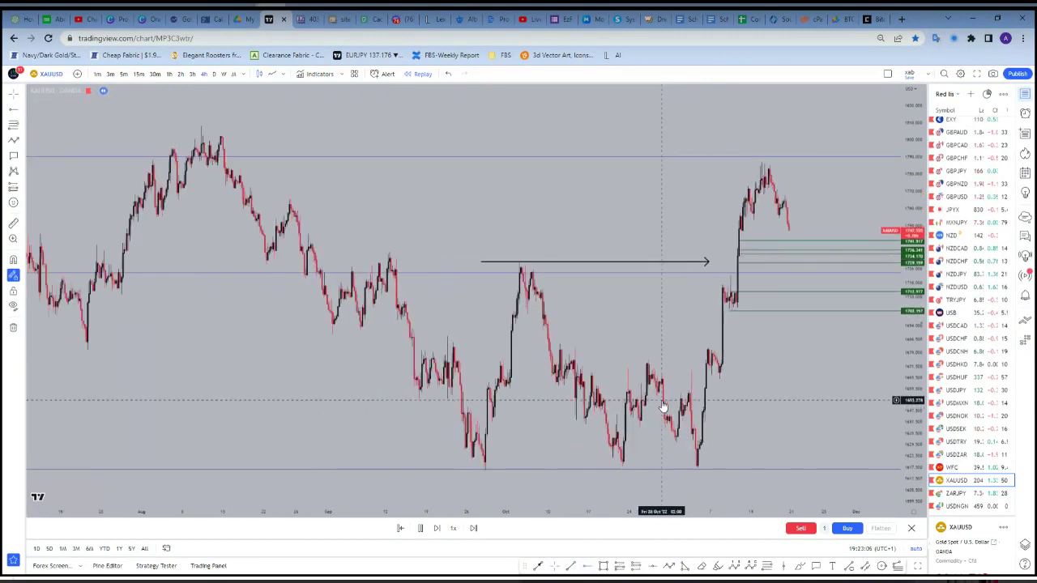
pyautogui.scroll(2, 662, 403)
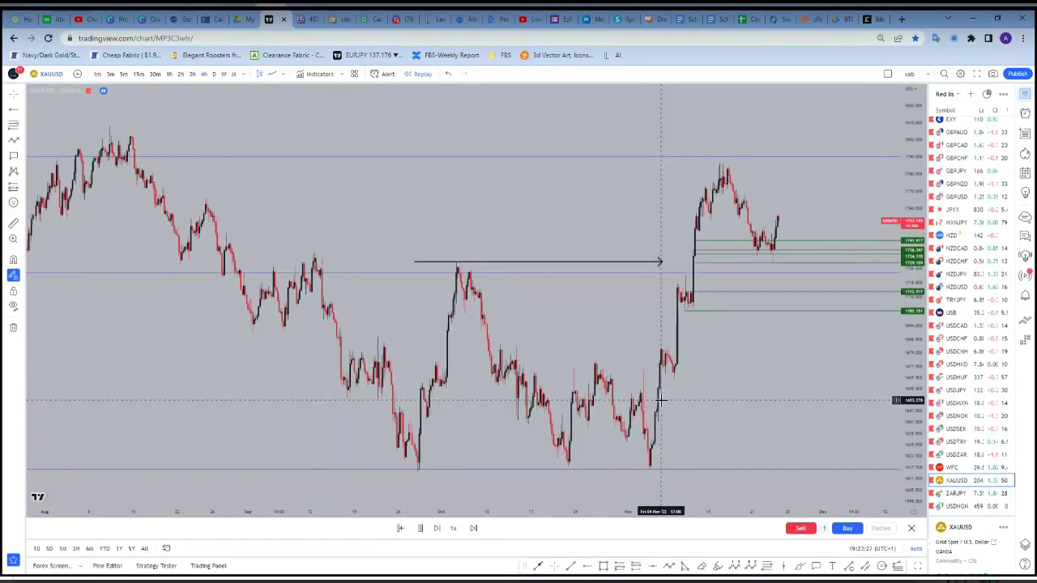
pyautogui.scroll(2, 661, 401)
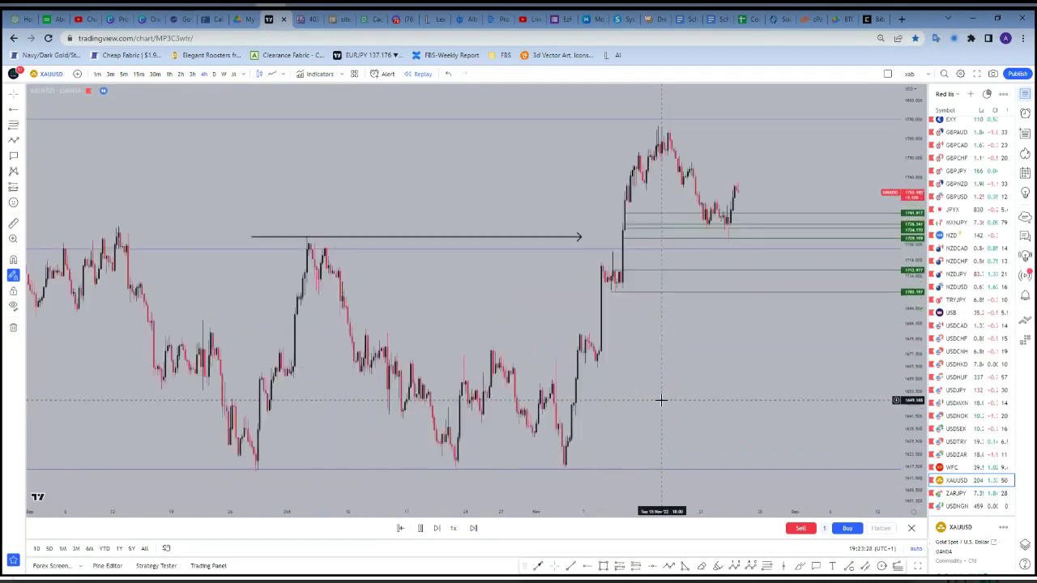
pyautogui.click(421, 528)
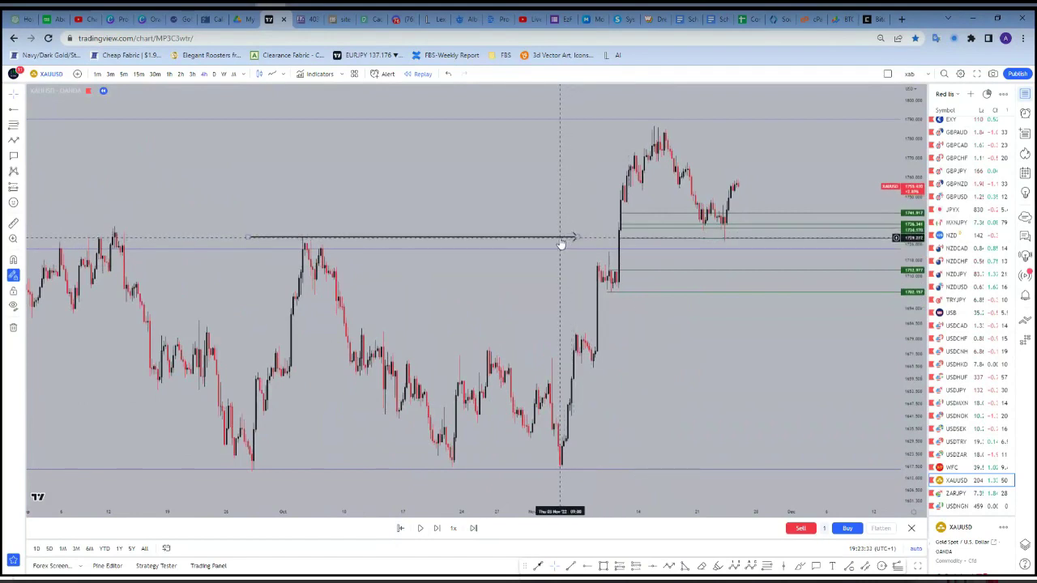
# Delete the uppermost green ray near 1736 and drag another ray lower toward the pullback
pyautogui.click(661, 230)
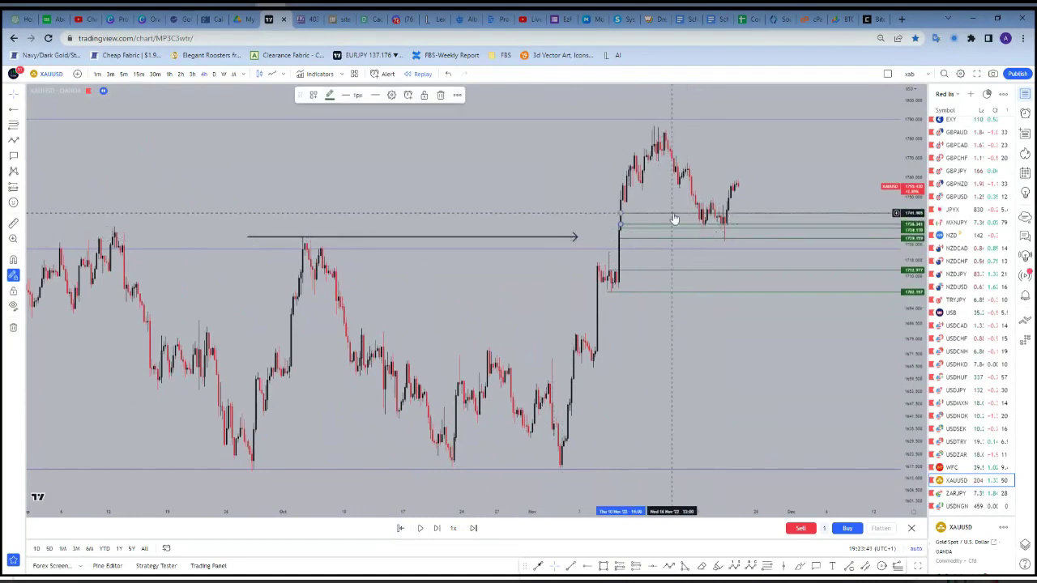
pyautogui.press('Delete')
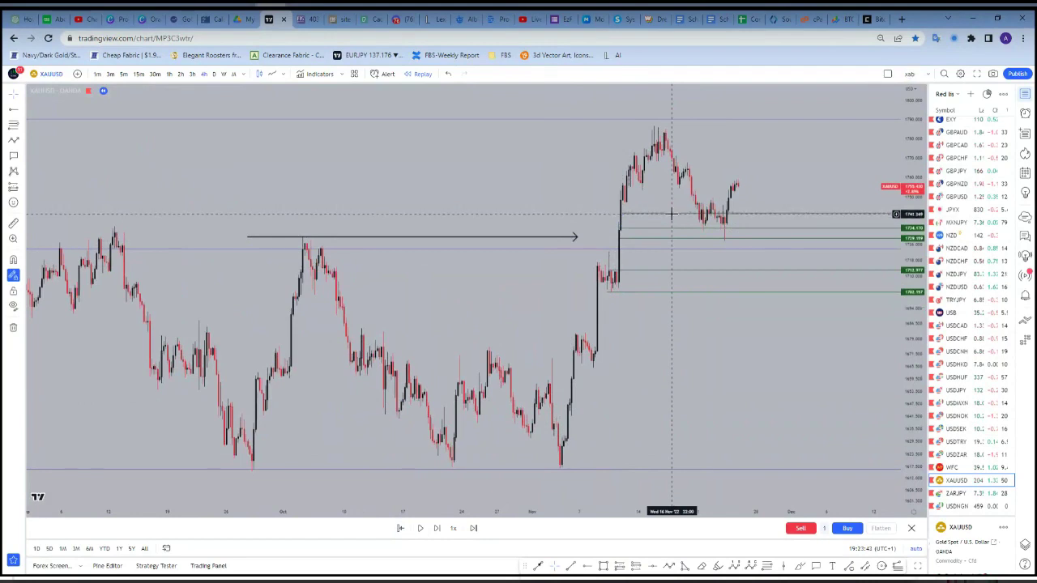
pyautogui.moveTo(672, 216)
pyautogui.mouseDown()
pyautogui.moveTo(667, 234)
pyautogui.moveTo(675, 231)
pyautogui.mouseUp()
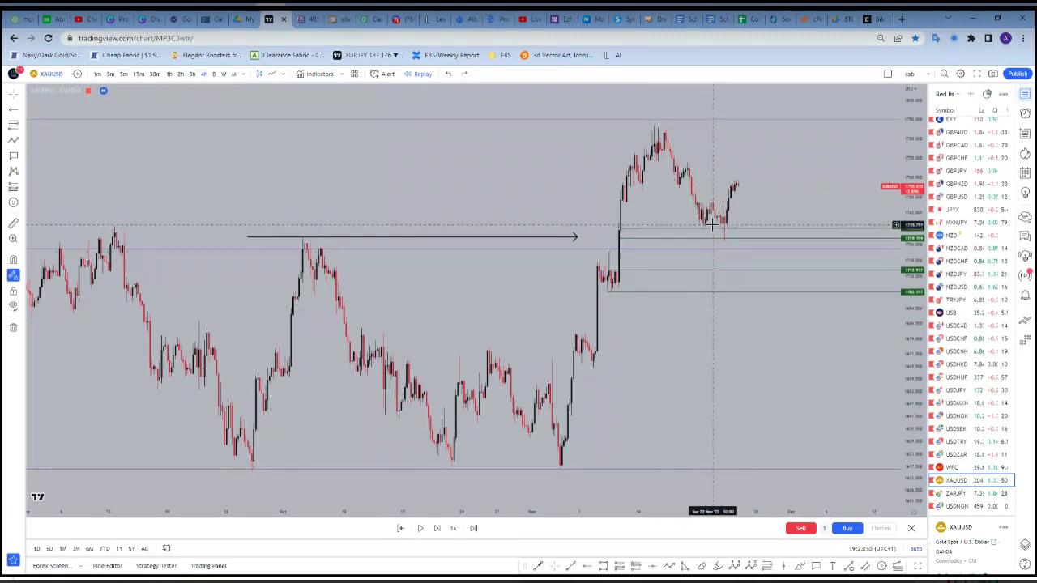
pyautogui.scroll(-1, 722, 240)
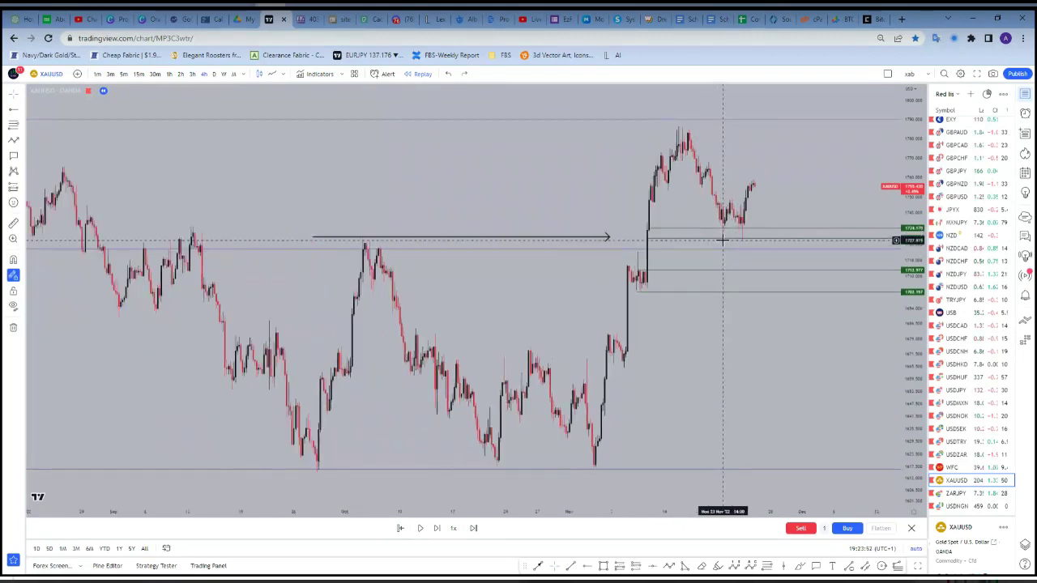
# Switch XAUUSD to the 15-minute chart and review earlier history around the green rays
pyautogui.click(139, 74)
pyautogui.scroll(-3, 386, 316)
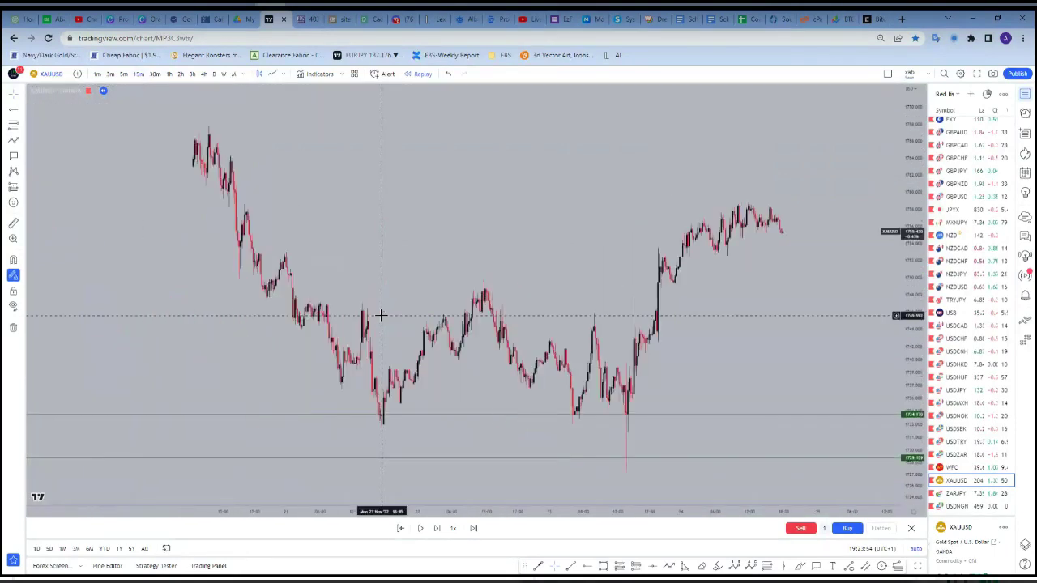
pyautogui.scroll(-1, 385, 315)
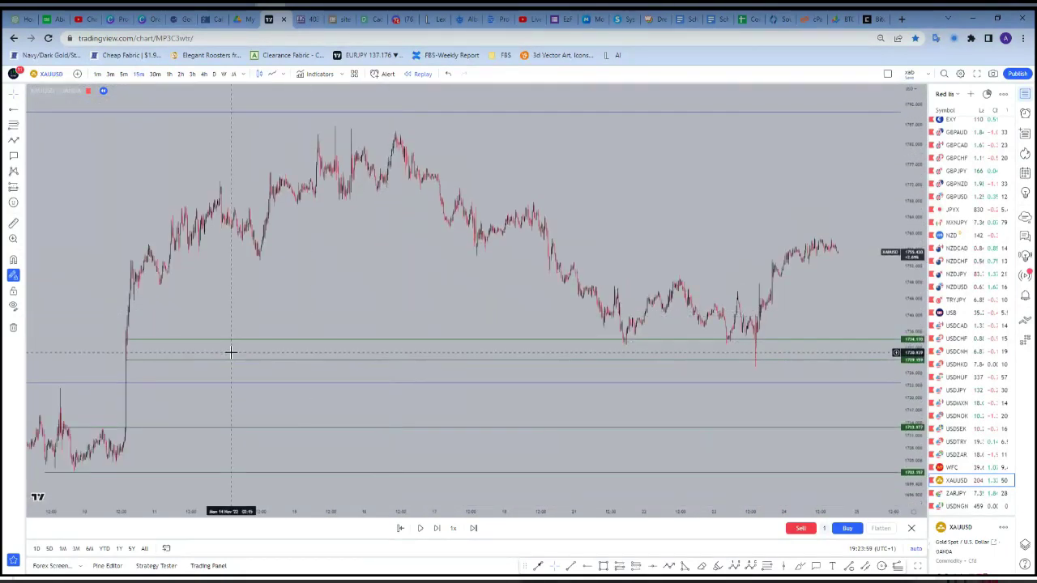
pyautogui.scroll(1, 231, 352)
pyautogui.moveTo(143, 308); pyautogui.dragTo(479, 303)
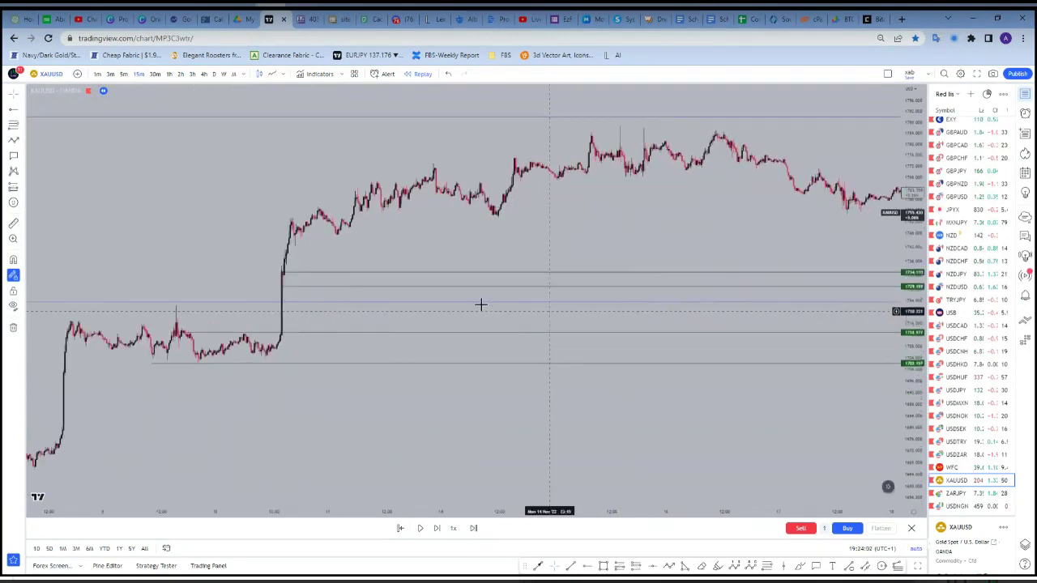
pyautogui.click(283, 290)
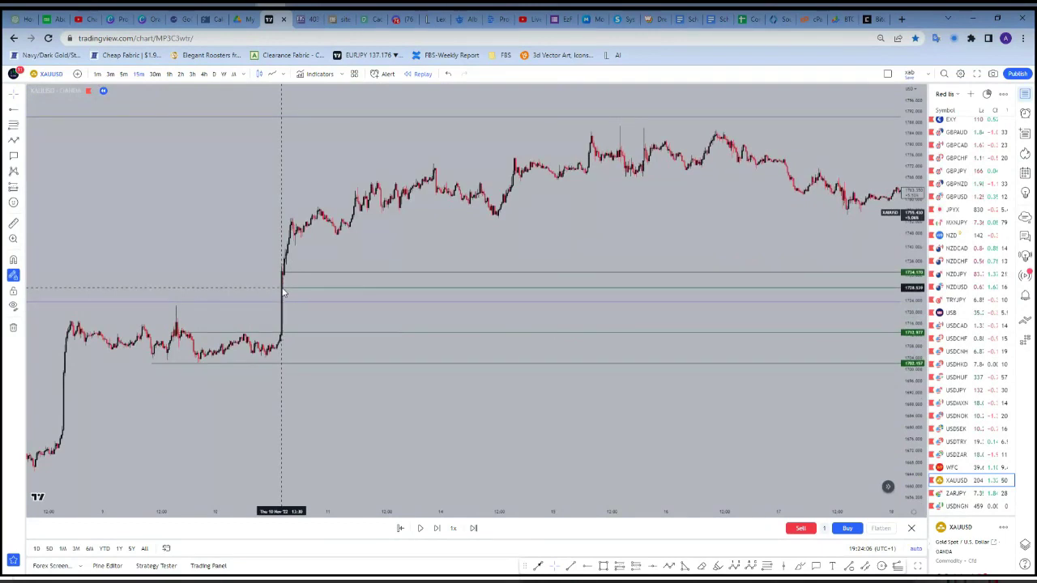
pyautogui.click(455, 243)
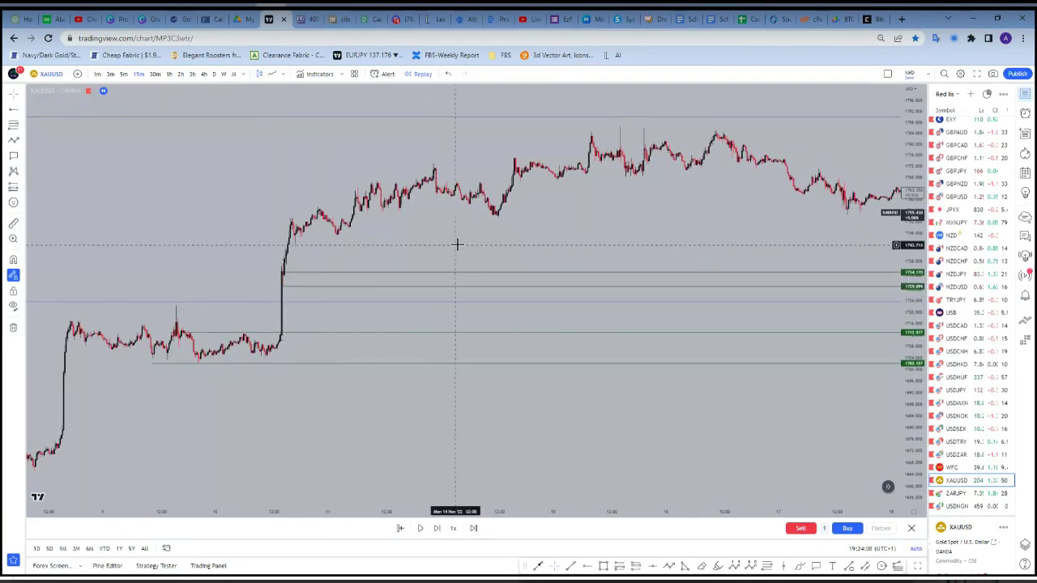
pyautogui.moveTo(457, 243); pyautogui.dragTo(886, 324)
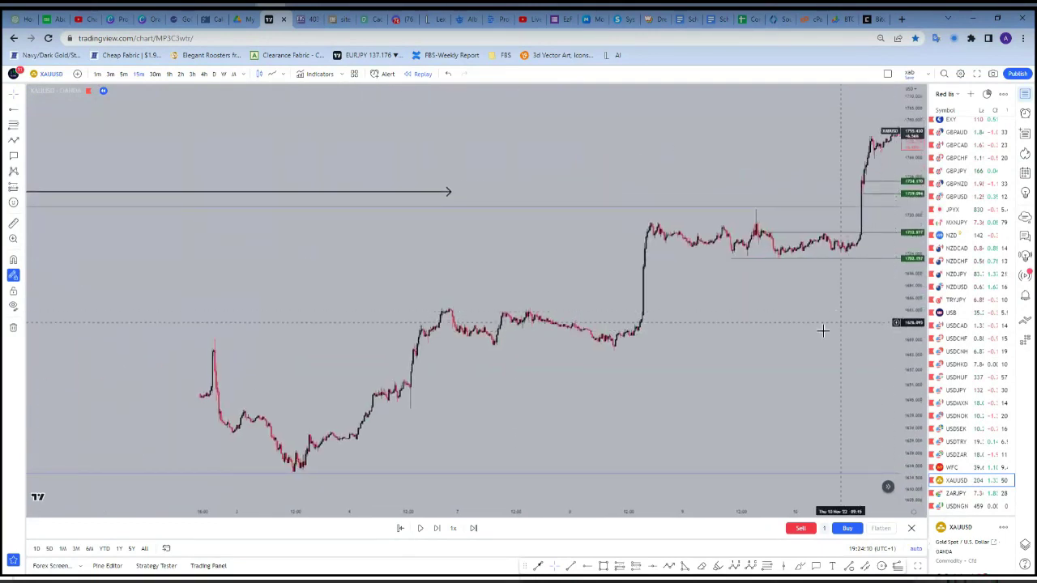
# Return to the latest candles and start the bar replay playing
pyautogui.click(888, 487)
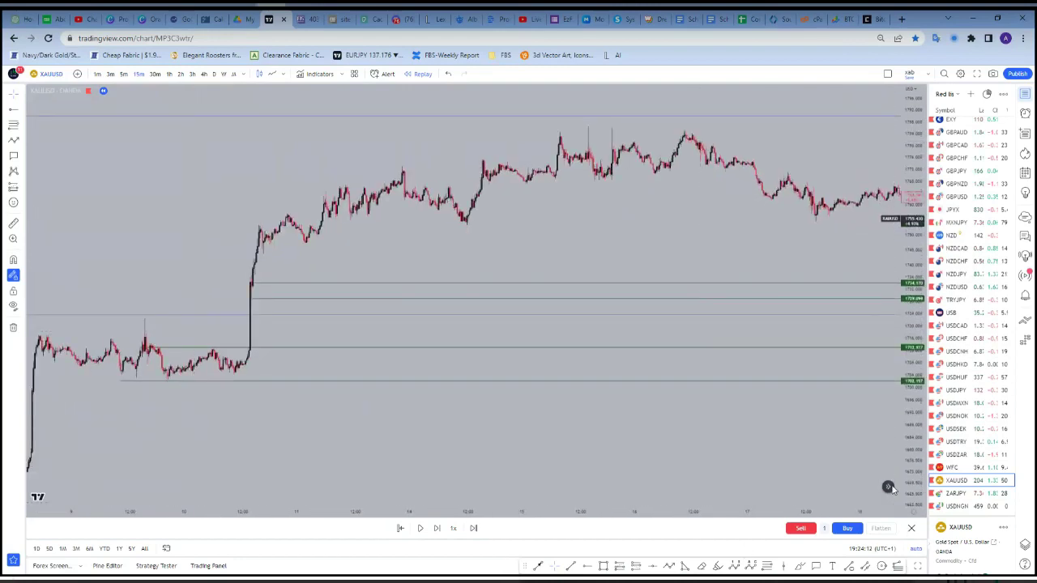
pyautogui.scroll(-5, 794, 398)
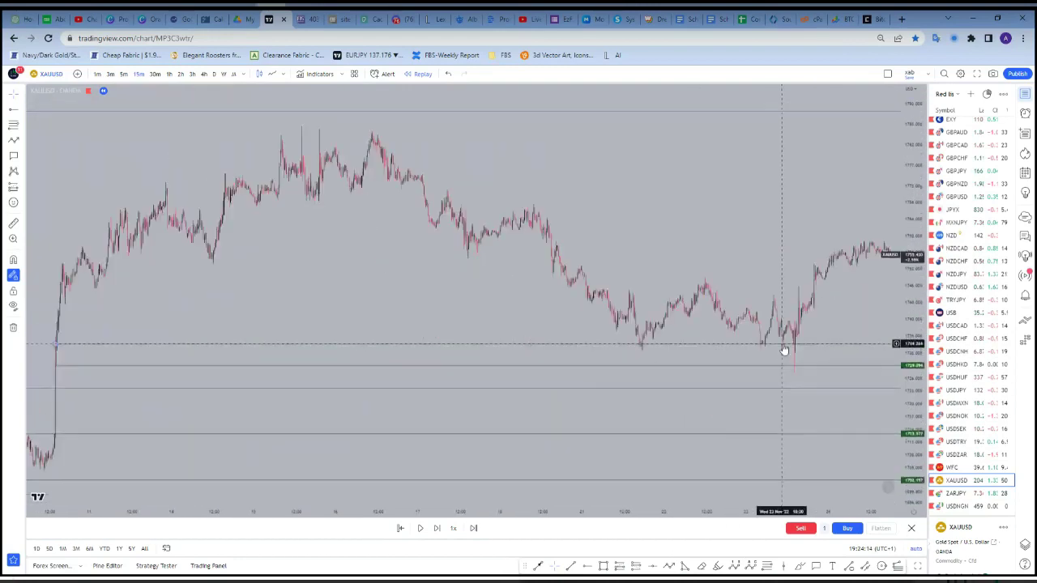
pyautogui.scroll(4, 759, 298)
pyautogui.moveTo(715, 281); pyautogui.dragTo(585, 297)
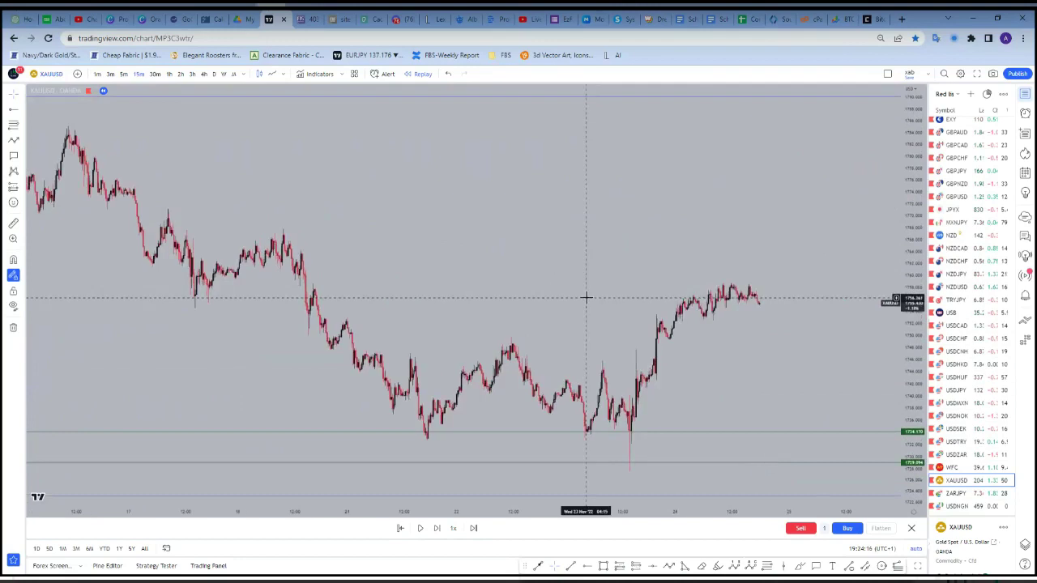
pyautogui.click(419, 527)
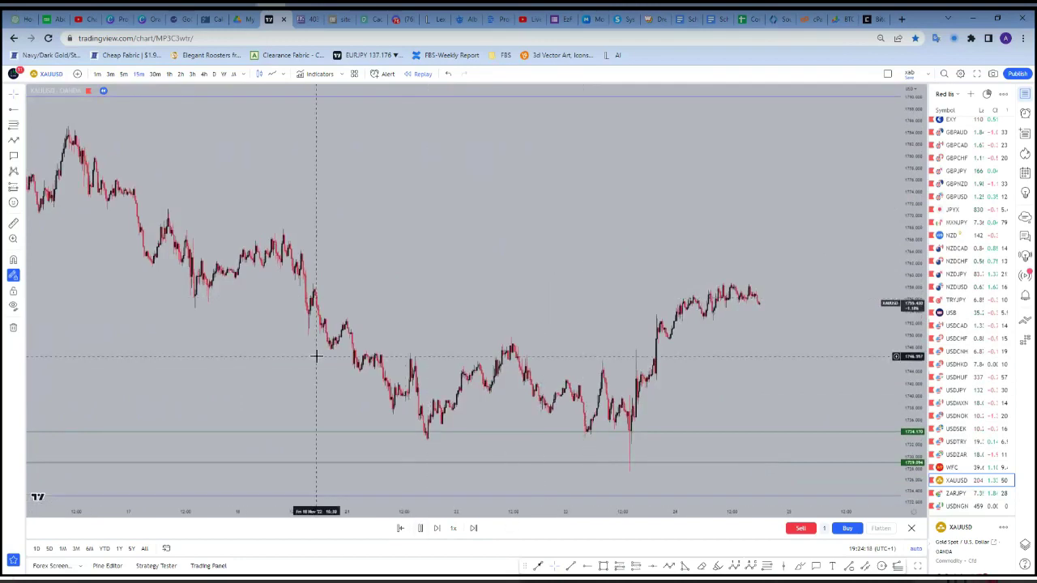
# Switch XAUUSD to the 3-hour chart and draw a rectangle over the recent low
pyautogui.click(191, 76)
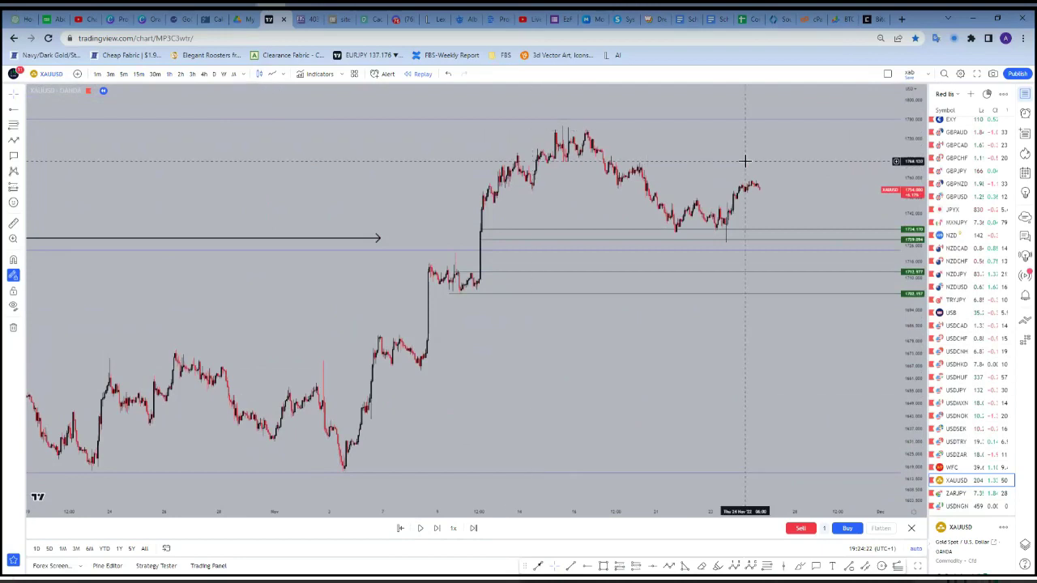
pyautogui.click(604, 566)
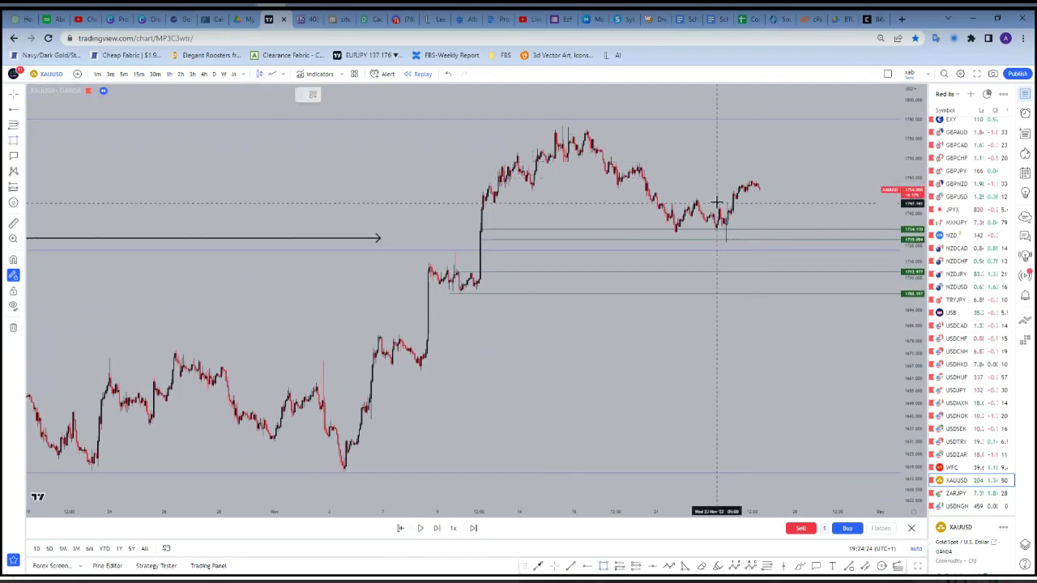
pyautogui.moveTo(727, 217); pyautogui.dragTo(796, 241)
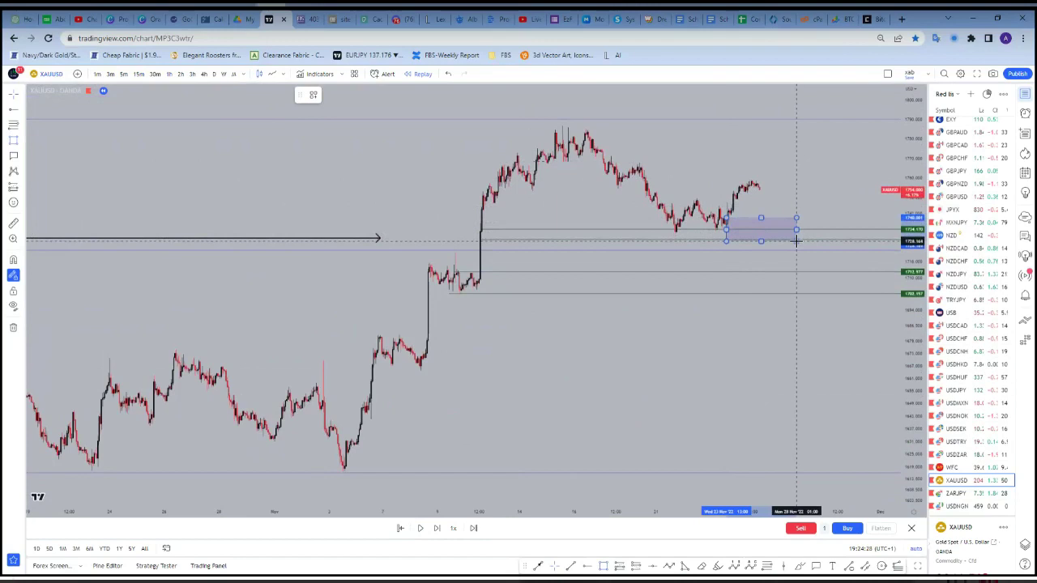
pyautogui.click(799, 185)
# Resume the bar replay at a faster speed
pyautogui.click(421, 528)
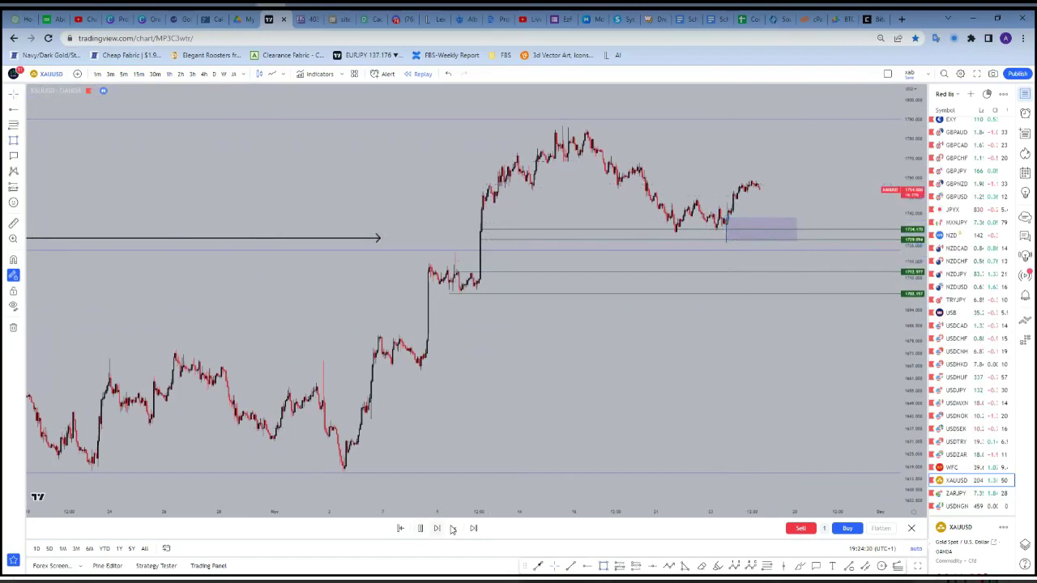
pyautogui.click(453, 528)
pyautogui.click(462, 456)
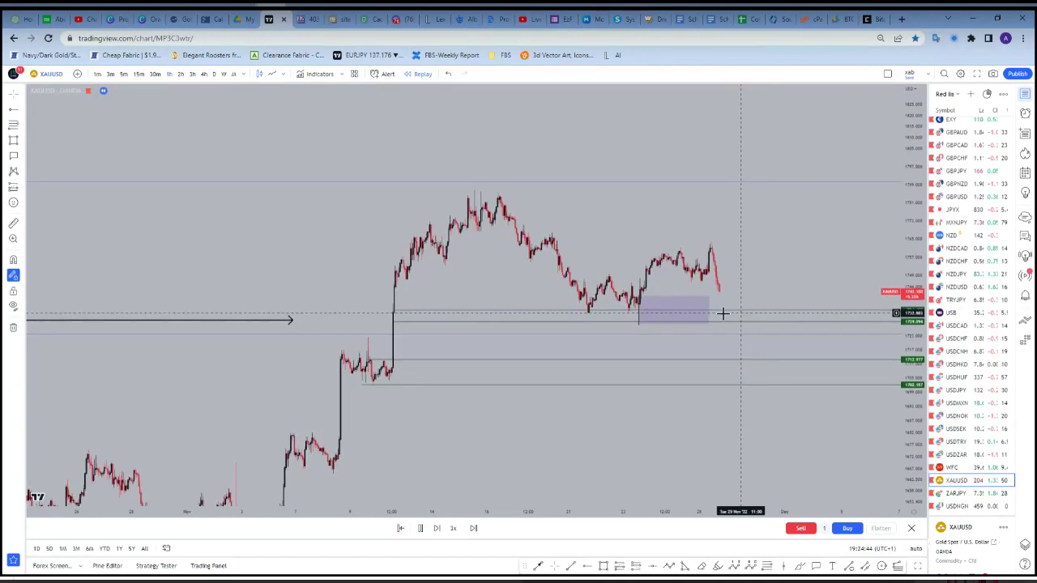
# Widen the gold zone box rightward and anchor a Fib retracement from its low to the swing high
pyautogui.moveTo(722, 313); pyautogui.dragTo(764, 314)
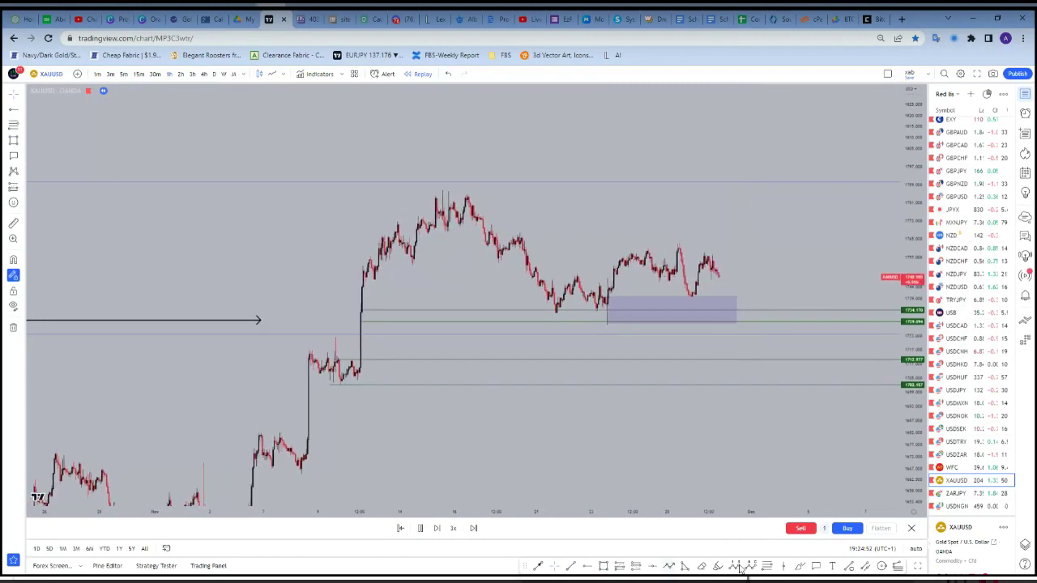
pyautogui.click(599, 324)
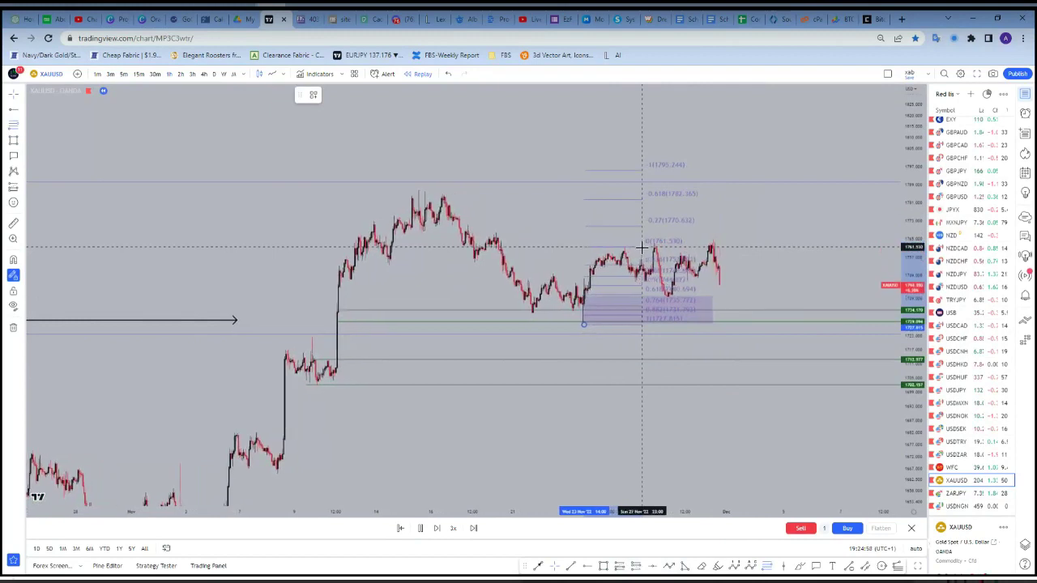
pyautogui.click(642, 247)
pyautogui.click(764, 217)
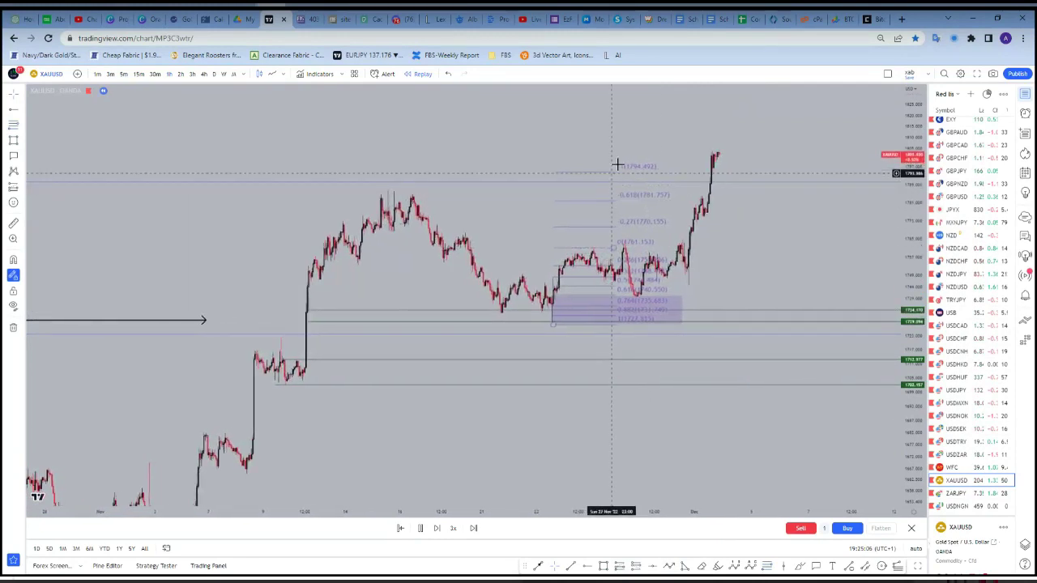
# Exit chart replay mode, pan to the later candles and zigzag, and show gold on the daily timeframe
pyautogui.click(851, 508)
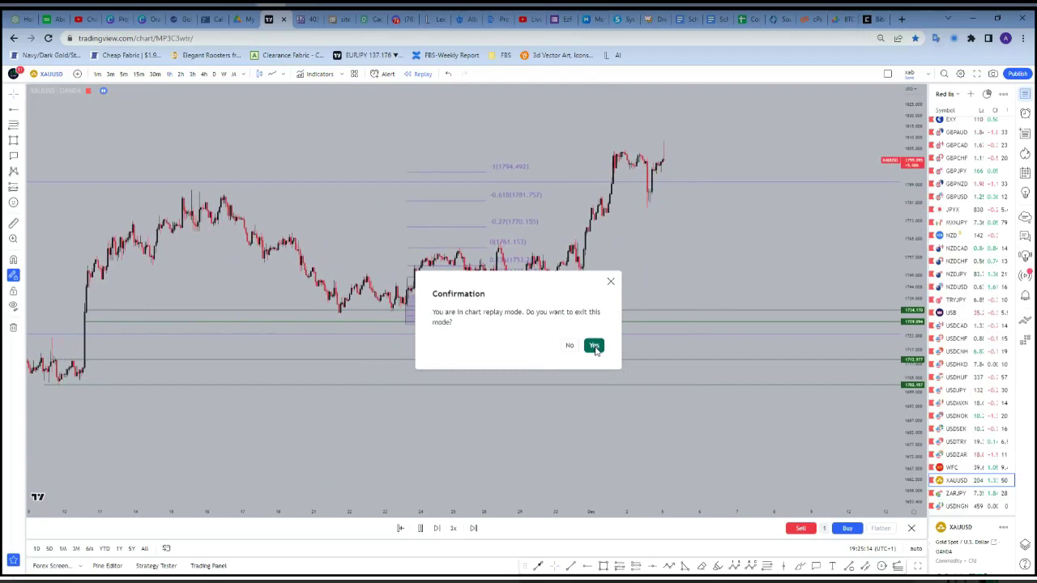
pyautogui.click(594, 346)
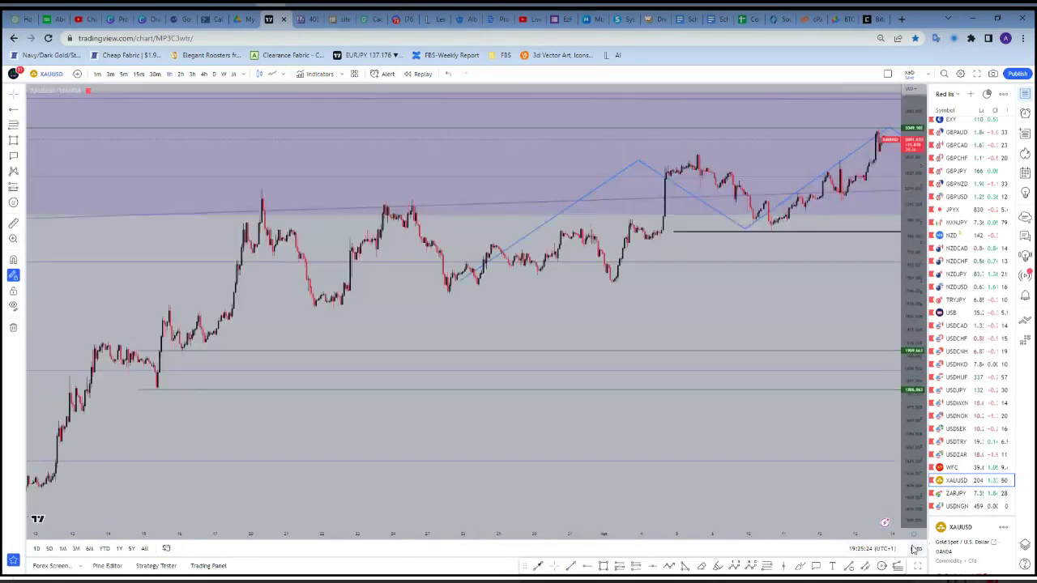
pyautogui.scroll(4, 832, 449)
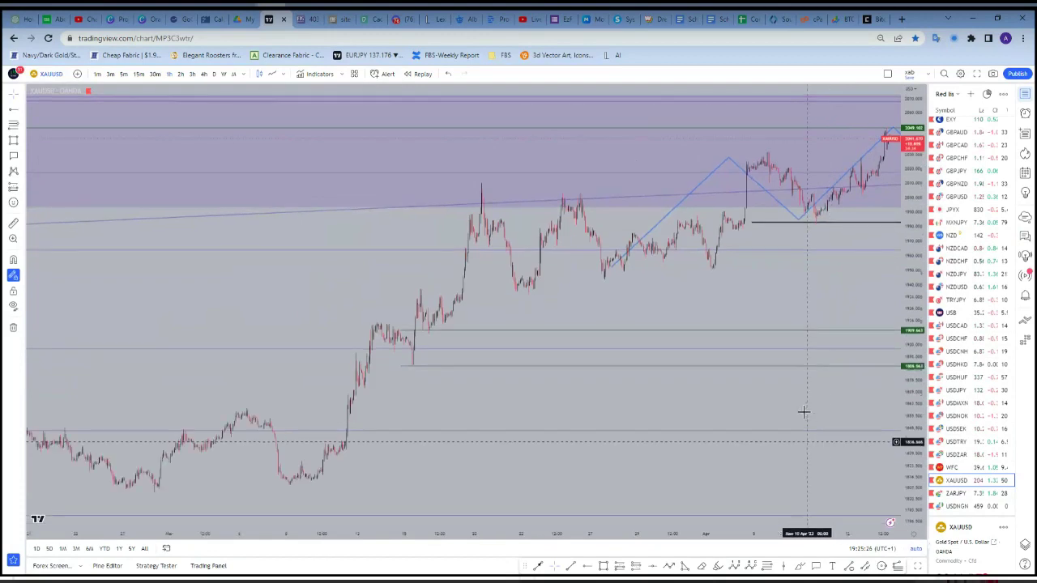
pyautogui.moveTo(750, 412); pyautogui.dragTo(509, 410)
pyautogui.scroll(-3, 771, 253)
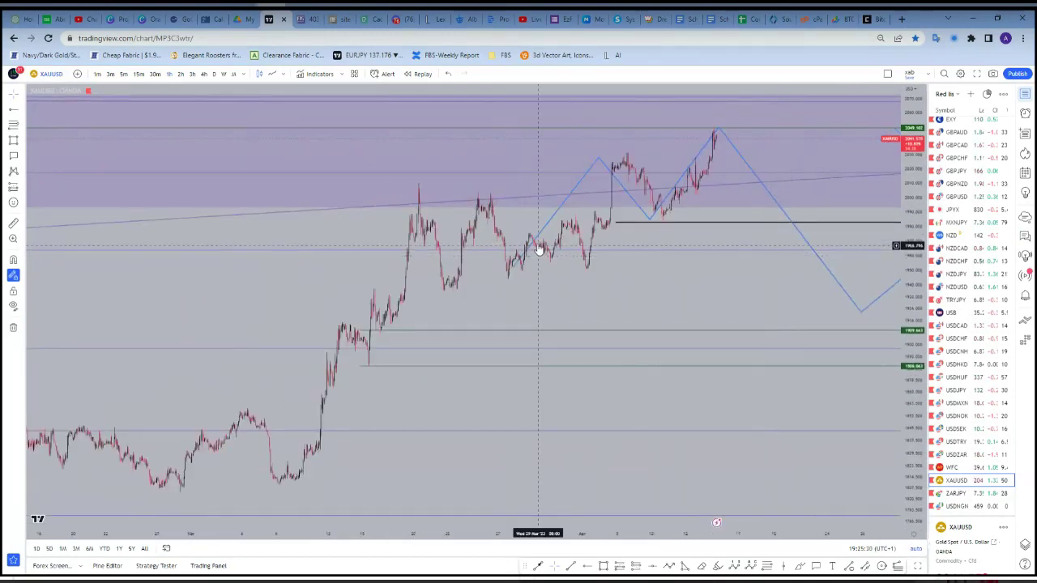
pyautogui.click(215, 82)
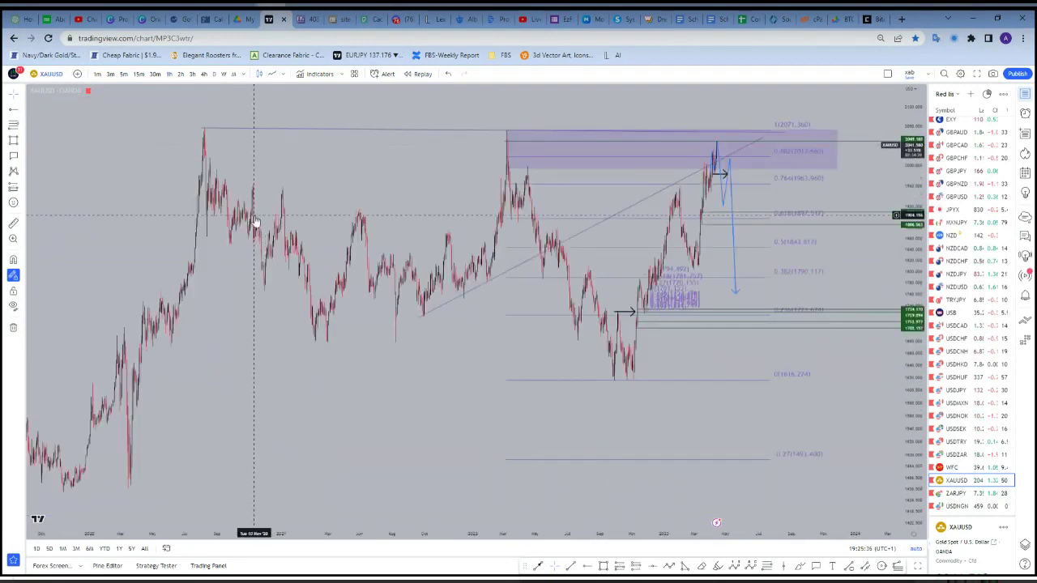
pyautogui.scroll(2, 254, 215)
pyautogui.scroll(3, 254, 215)
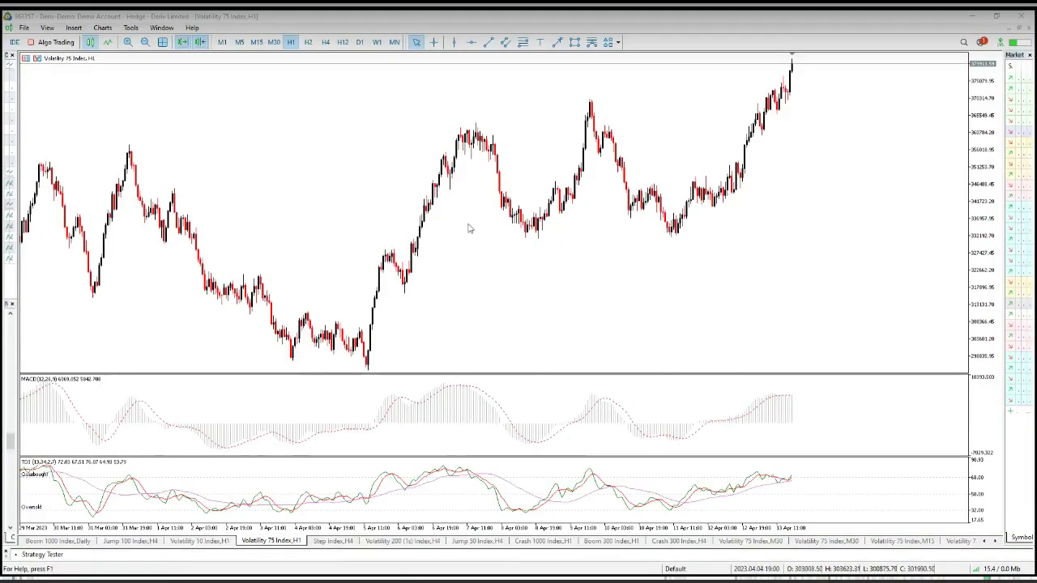
# Show the Volatility 75 Index chart as D1 daily candles
pyautogui.click(361, 43)
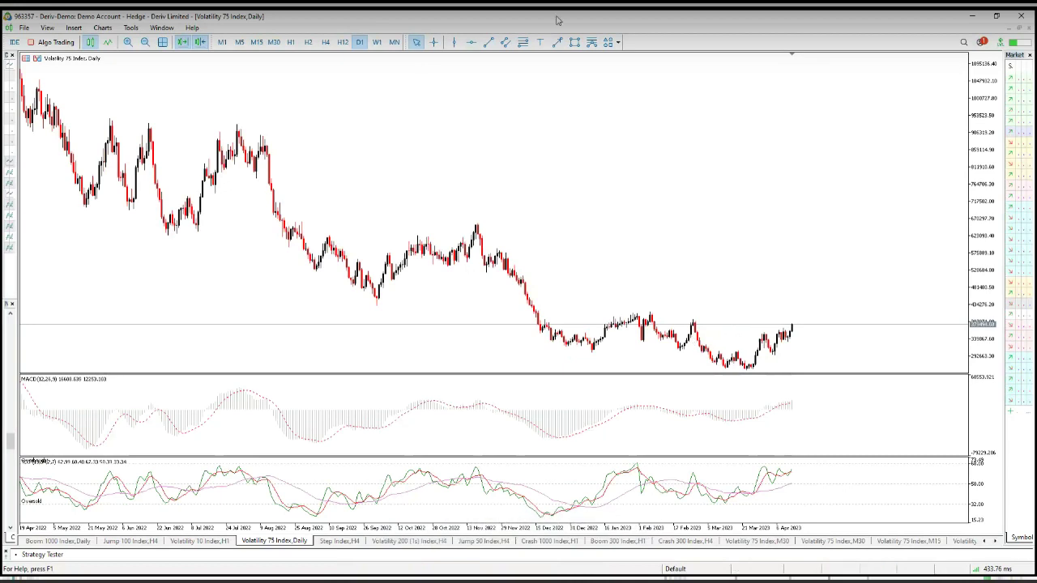
pyautogui.click(574, 42)
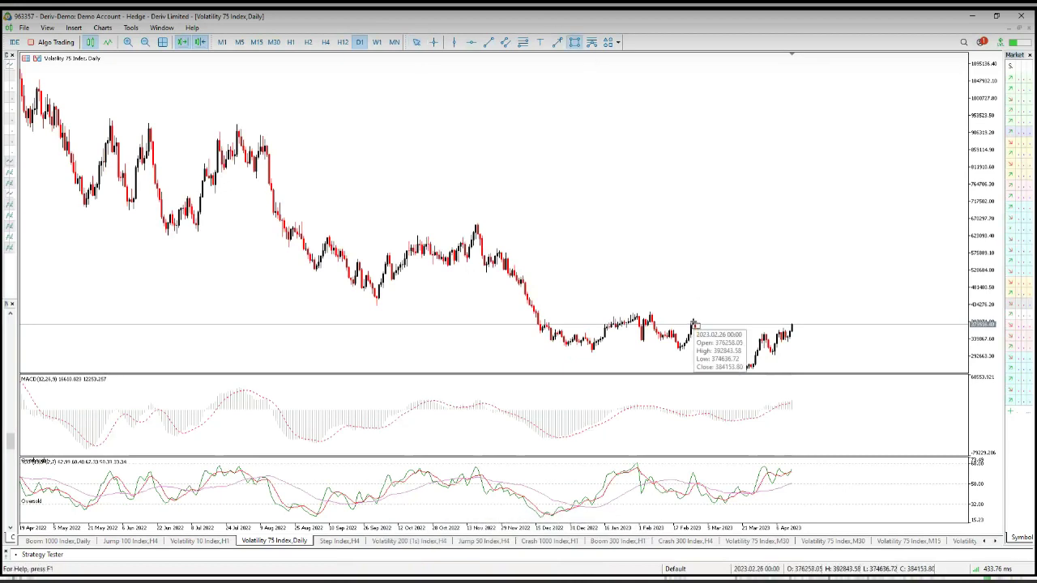
# Draw a supply-zone rectangle from the February 2023 high extending past the latest candle
pyautogui.moveTo(693, 321); pyautogui.dragTo(818, 329)
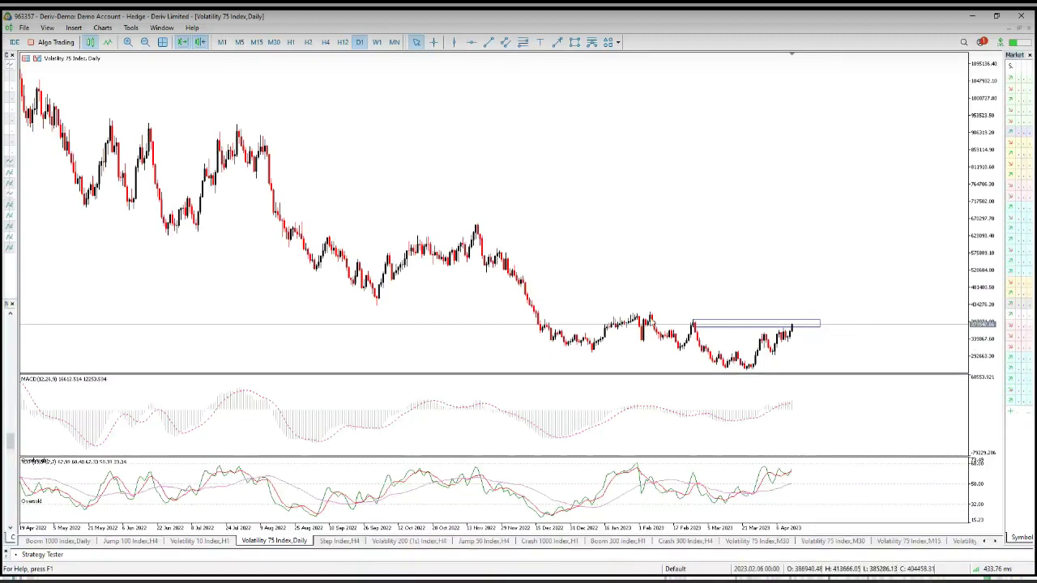
pyautogui.moveTo(649, 320)
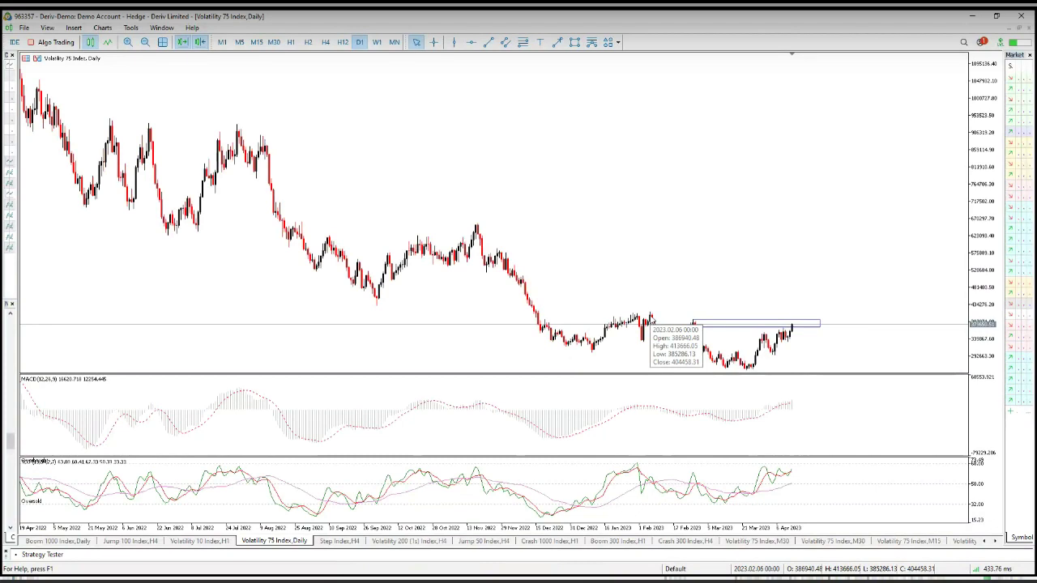
pyautogui.click(471, 42)
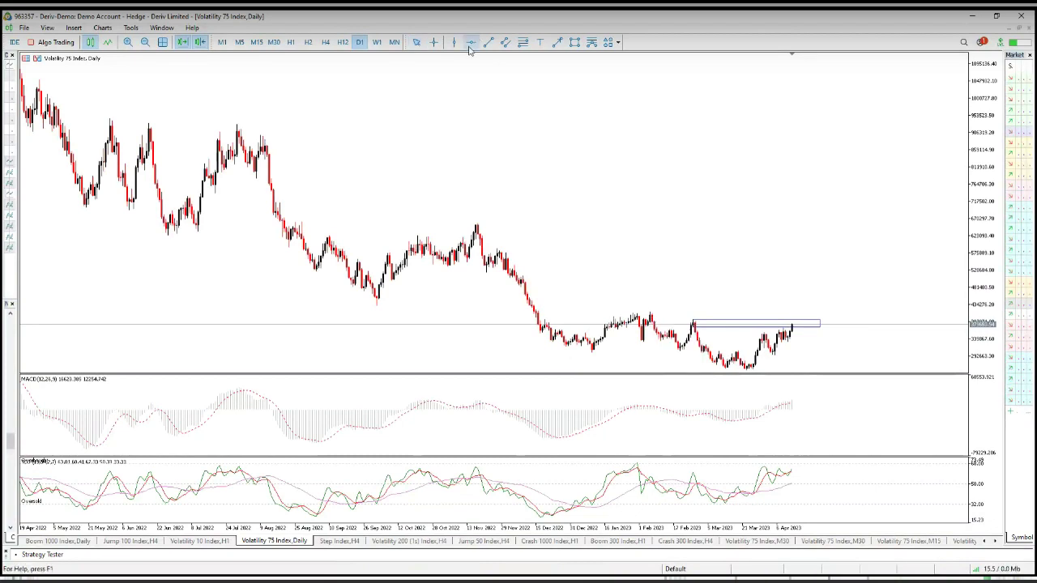
# Place two red horizontal levels and lower both into a tight band near the September 2022 low
pyautogui.click(523, 287)
pyautogui.moveTo(602, 287); pyautogui.dragTo(597, 277)
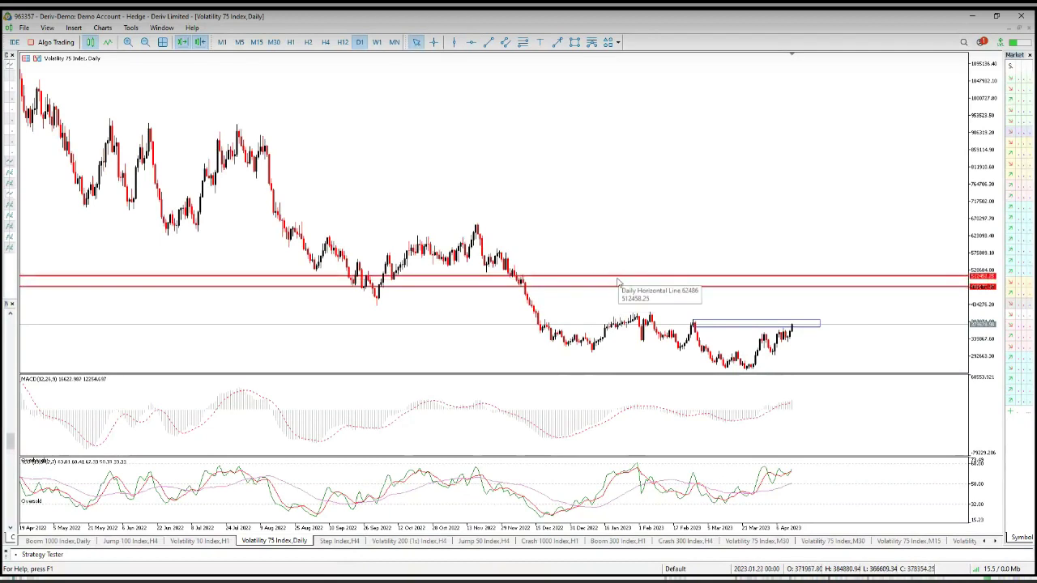
pyautogui.doubleClick(613, 289)
pyautogui.moveTo(614, 289); pyautogui.dragTo(616, 314)
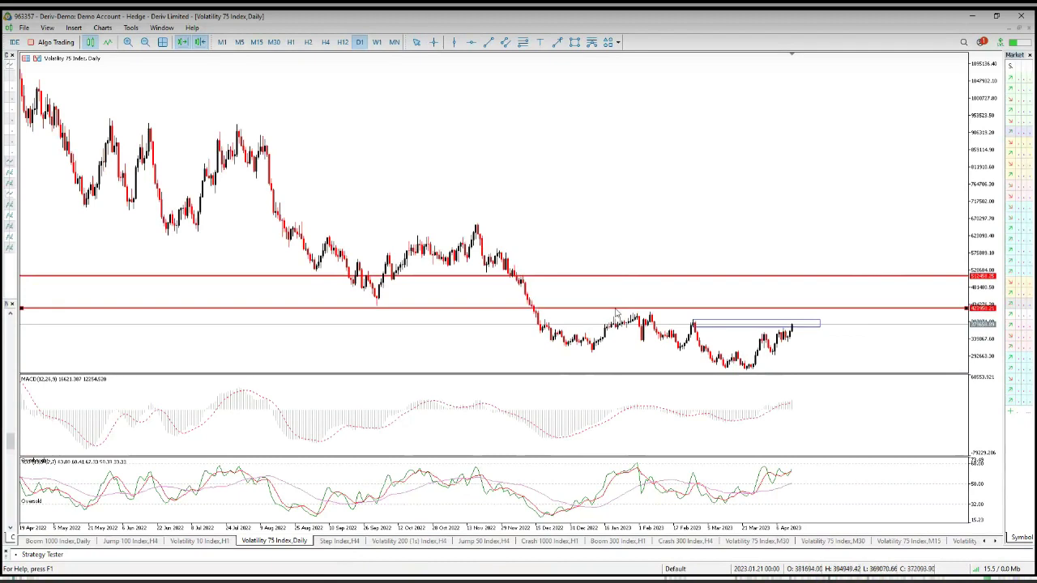
pyautogui.doubleClick(613, 279)
pyautogui.moveTo(614, 279); pyautogui.dragTo(618, 304)
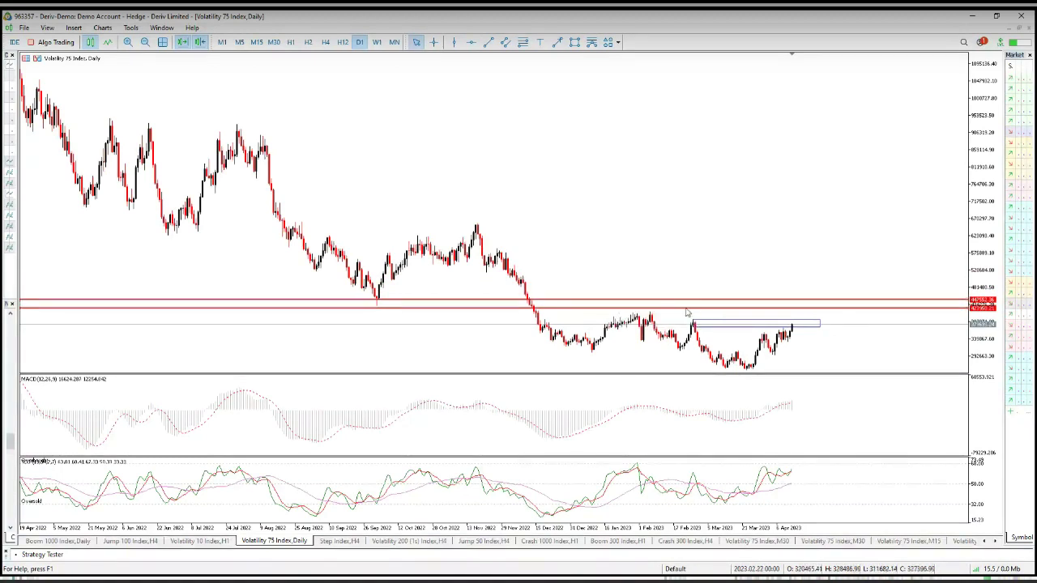
pyautogui.hotkey('ctrl', 'f')
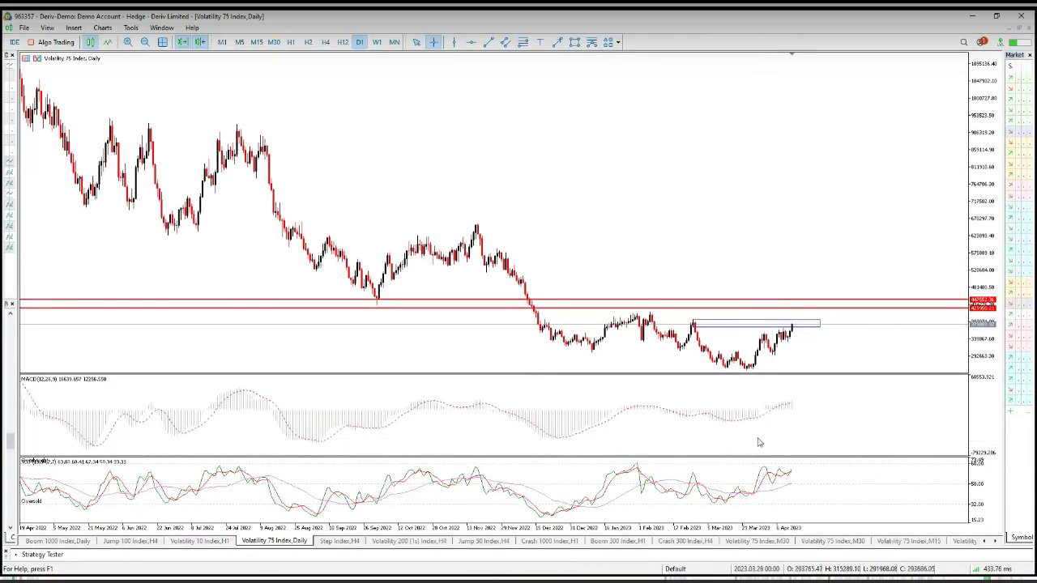
# Place a vertical line on the 21 Mar 2023 swing-low candle
pyautogui.click(433, 43)
pyautogui.click(454, 43)
pyautogui.moveTo(778, 219); pyautogui.dragTo(762, 219)
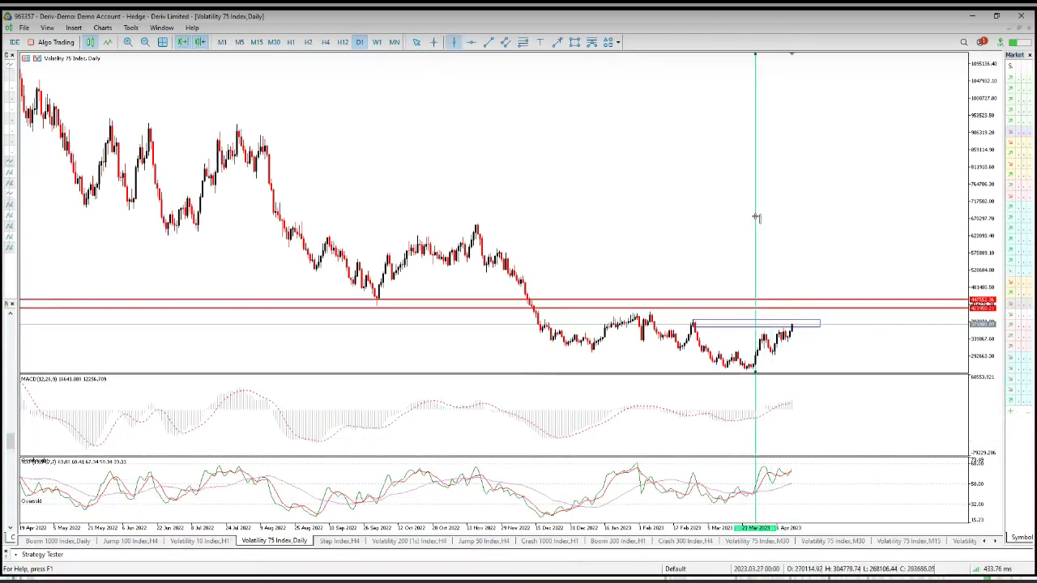
pyautogui.click(755, 217)
pyautogui.moveTo(755, 220); pyautogui.dragTo(754, 220)
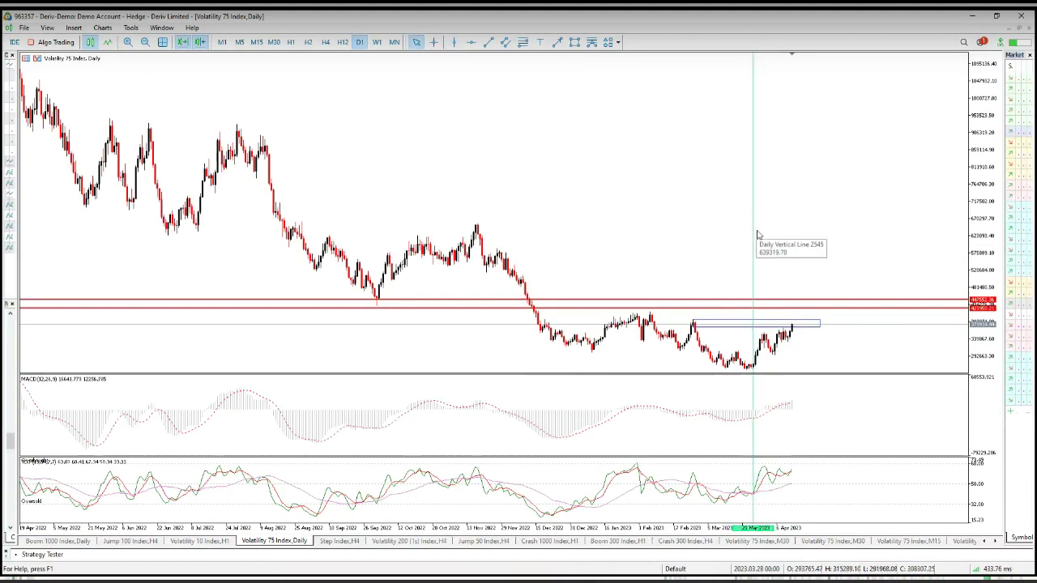
pyautogui.click(326, 45)
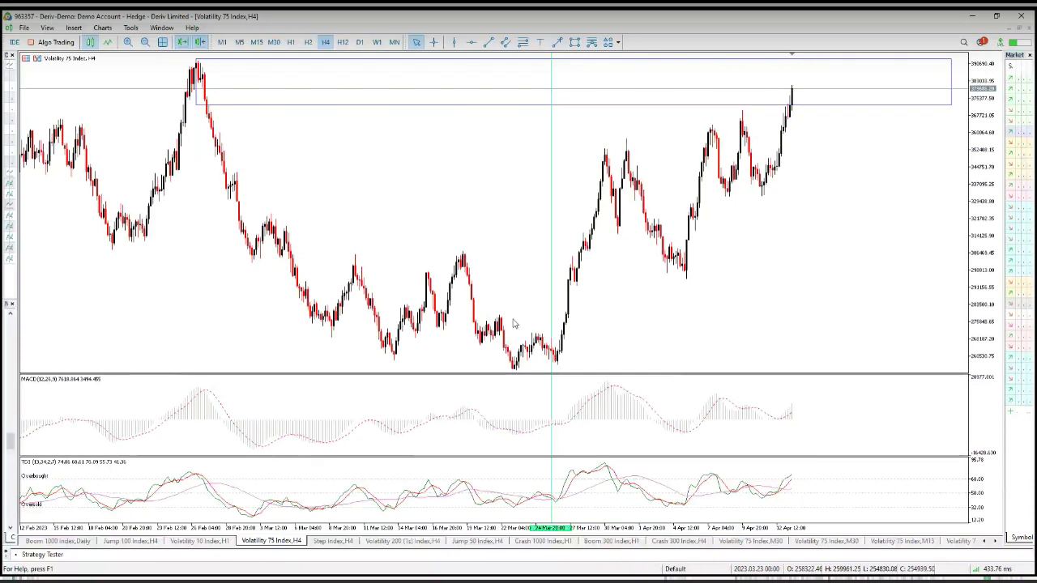
# Box the early-April pullback lows on H4 and draw a Fibonacci from the box low to the swing high
pyautogui.click(574, 42)
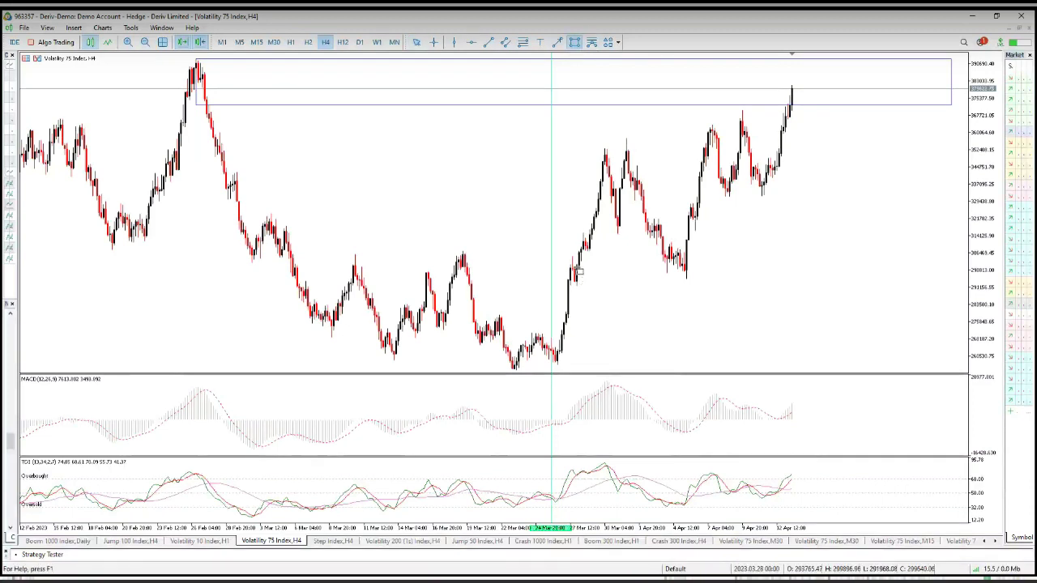
pyautogui.moveTo(575, 267); pyautogui.dragTo(714, 286)
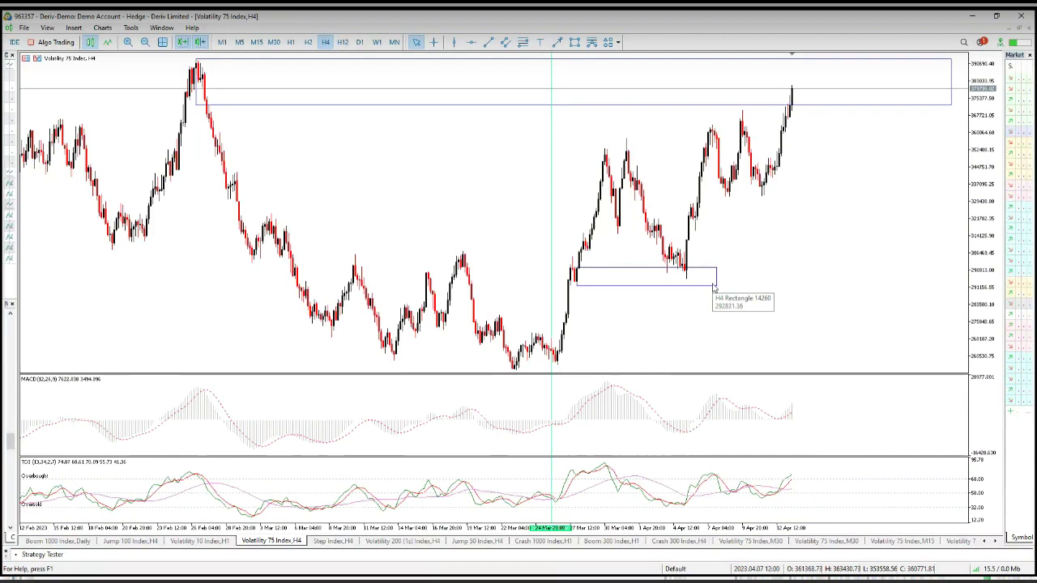
pyautogui.click(523, 43)
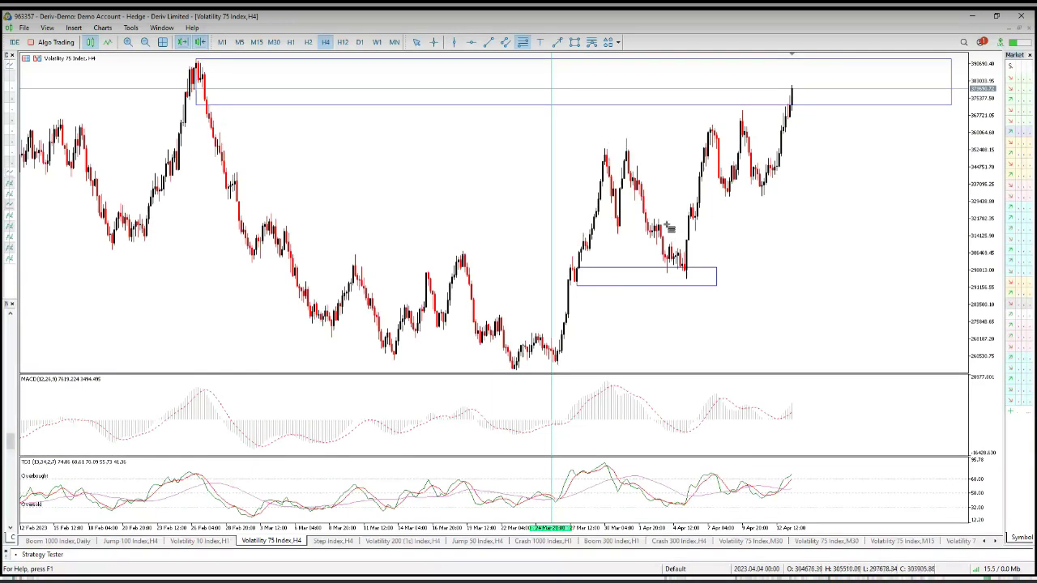
pyautogui.moveTo(576, 282); pyautogui.dragTo(677, 143)
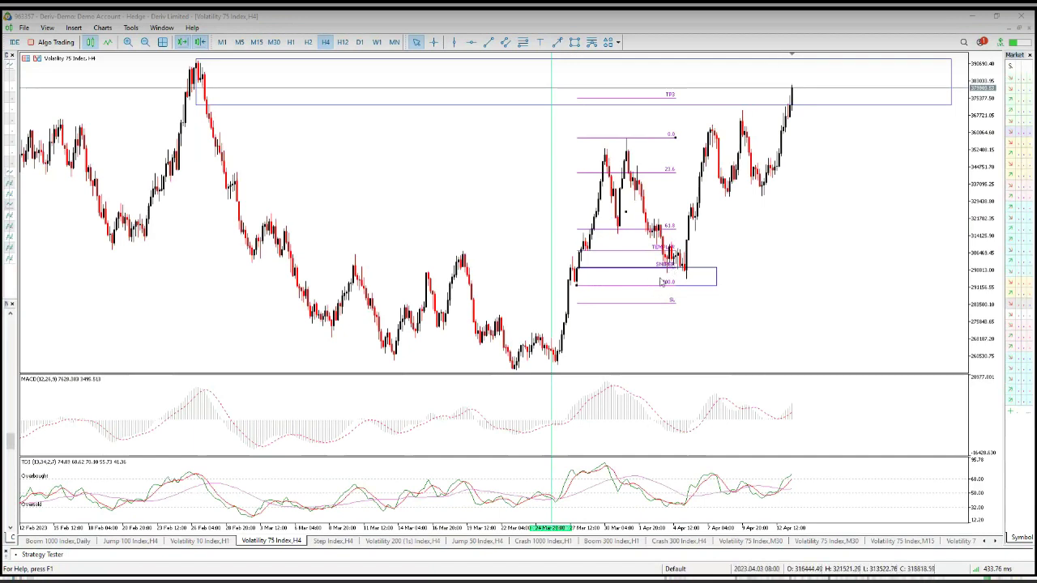
# Measure from TP3 down to the box with the crosshair, then return to the D1 chart
pyautogui.middleClick(693, 97)
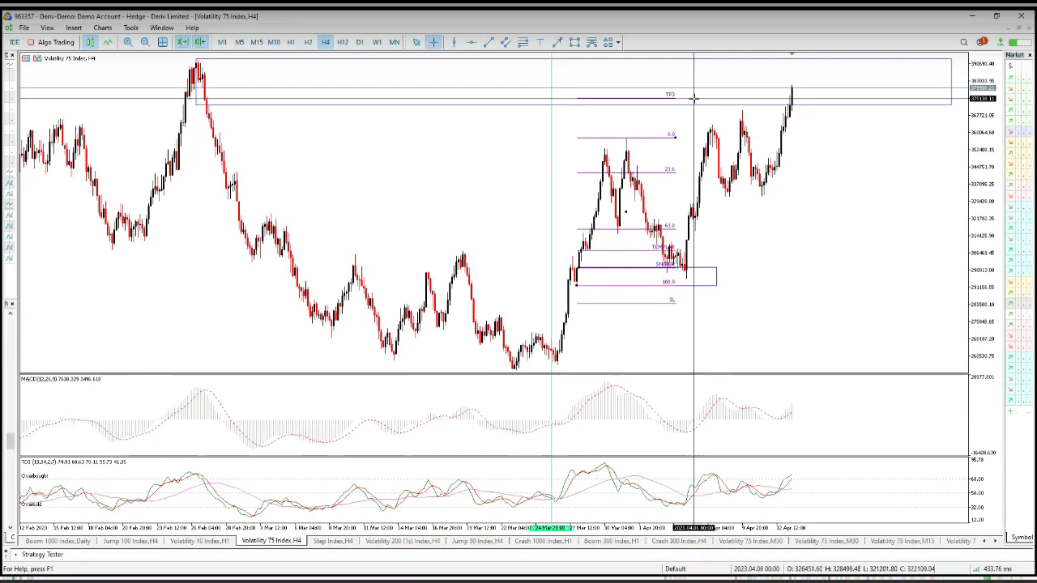
pyautogui.moveTo(713, 267); pyautogui.dragTo(731, 100)
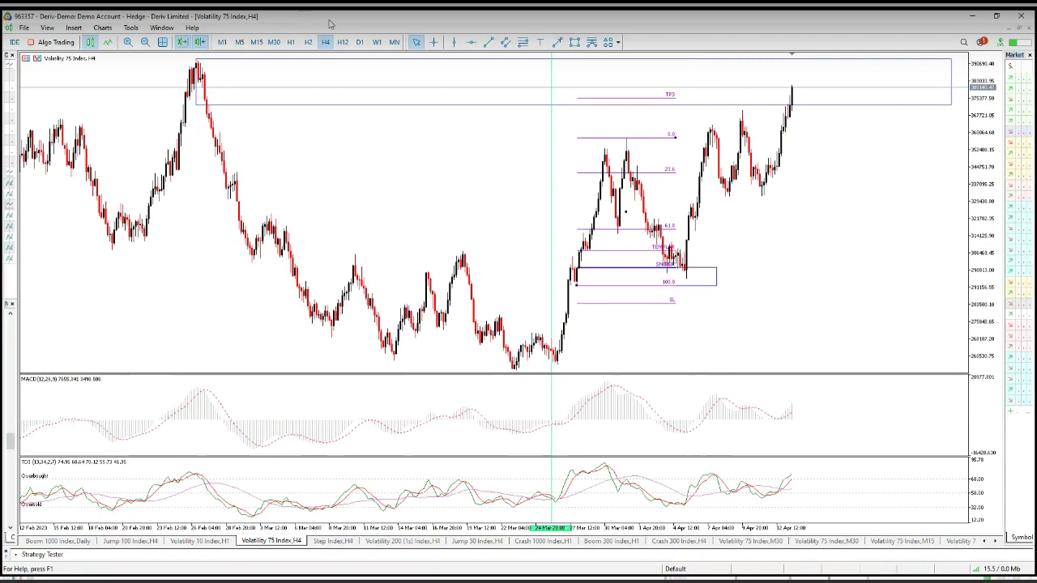
pyautogui.click(359, 42)
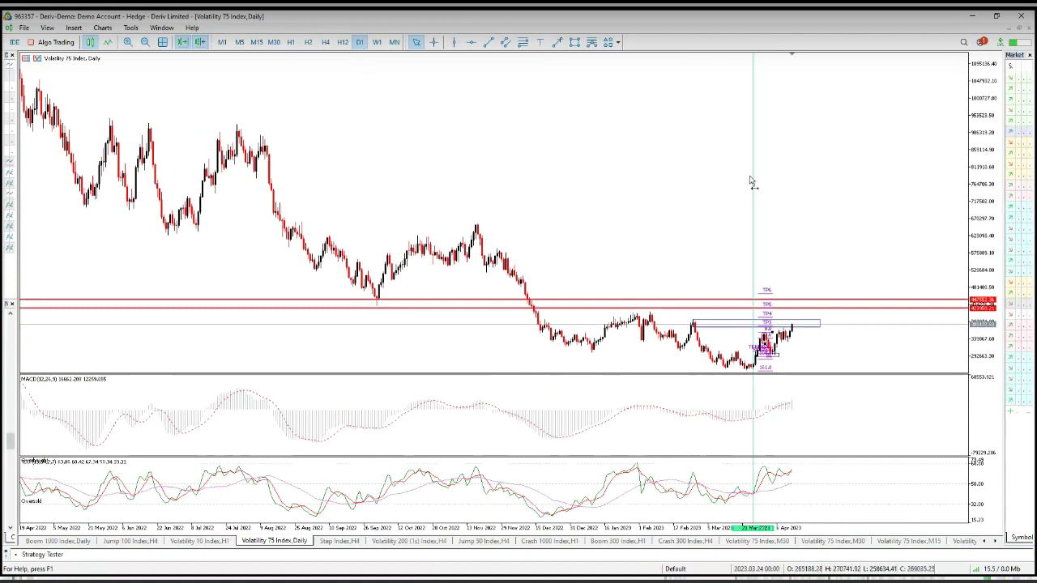
# Drag the cyan vertical line left onto the late-February 2023 high candle
pyautogui.moveTo(752, 183); pyautogui.dragTo(699, 181)
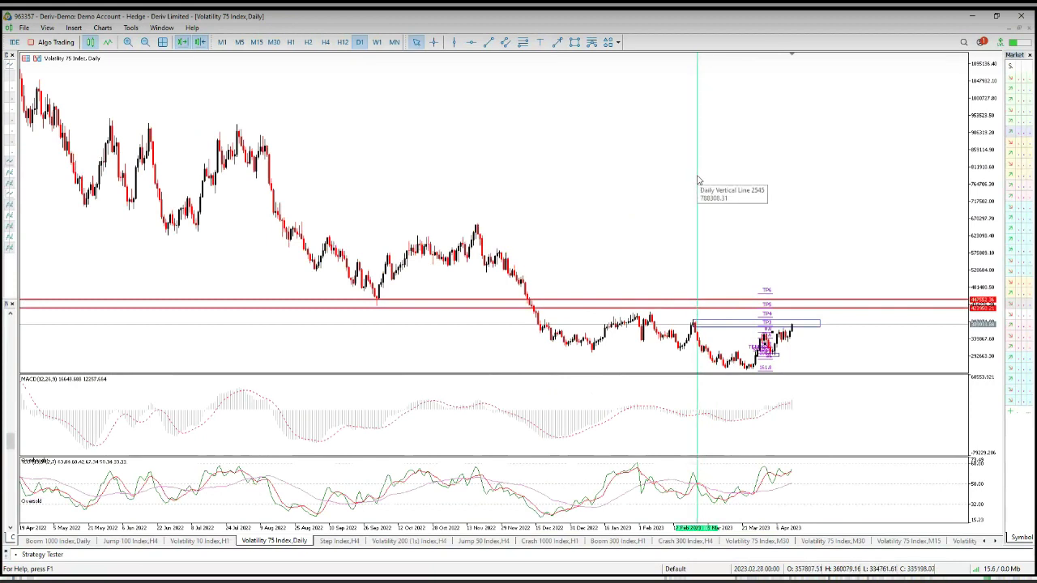
# Switch to H4 and scroll back, zooming out to reveal older history
pyautogui.click(325, 42)
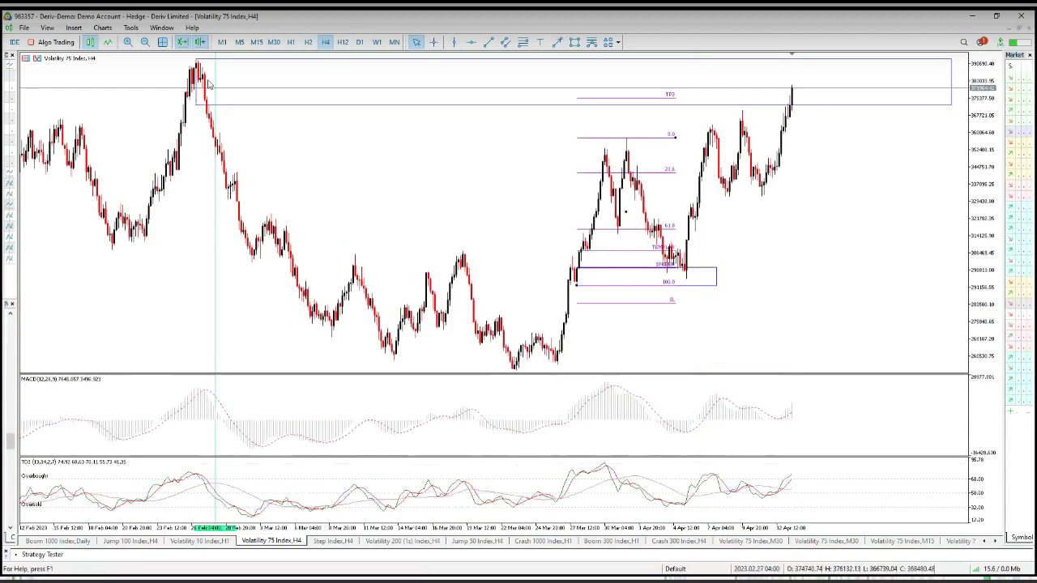
pyautogui.scroll(10, 235, 121)
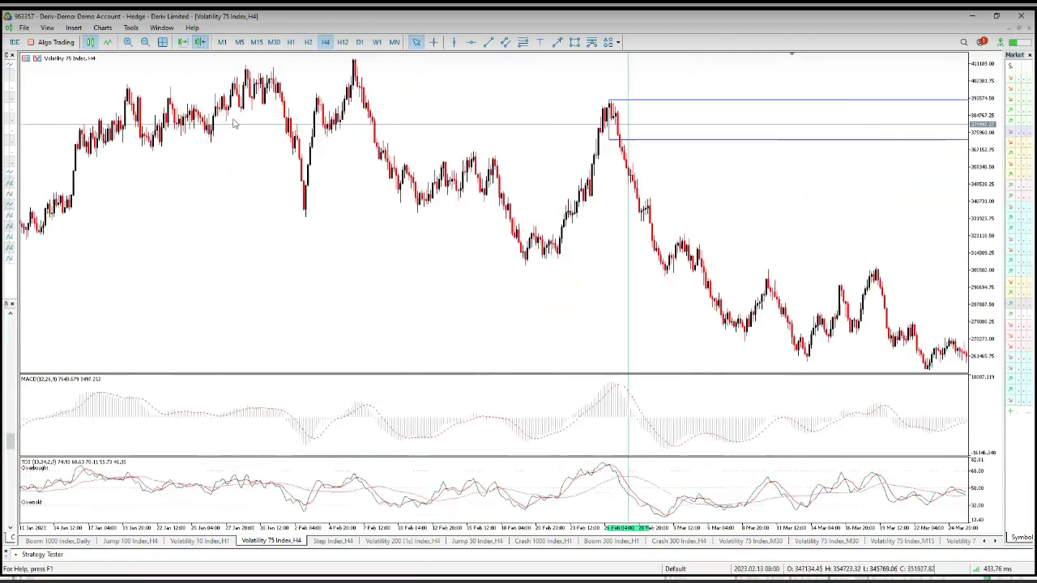
pyautogui.scroll(15, 238, 127)
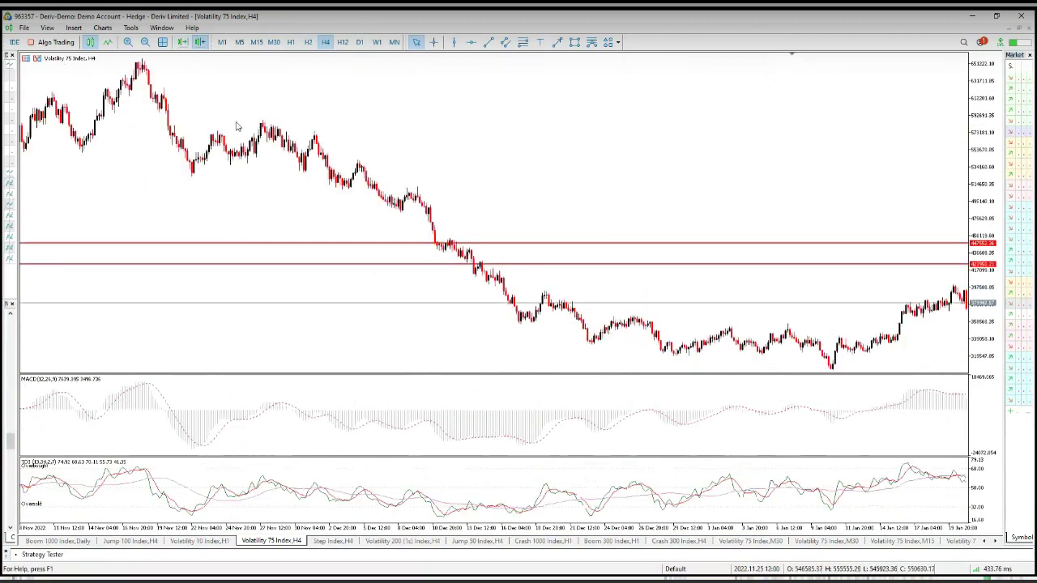
pyautogui.scroll(15, 237, 126)
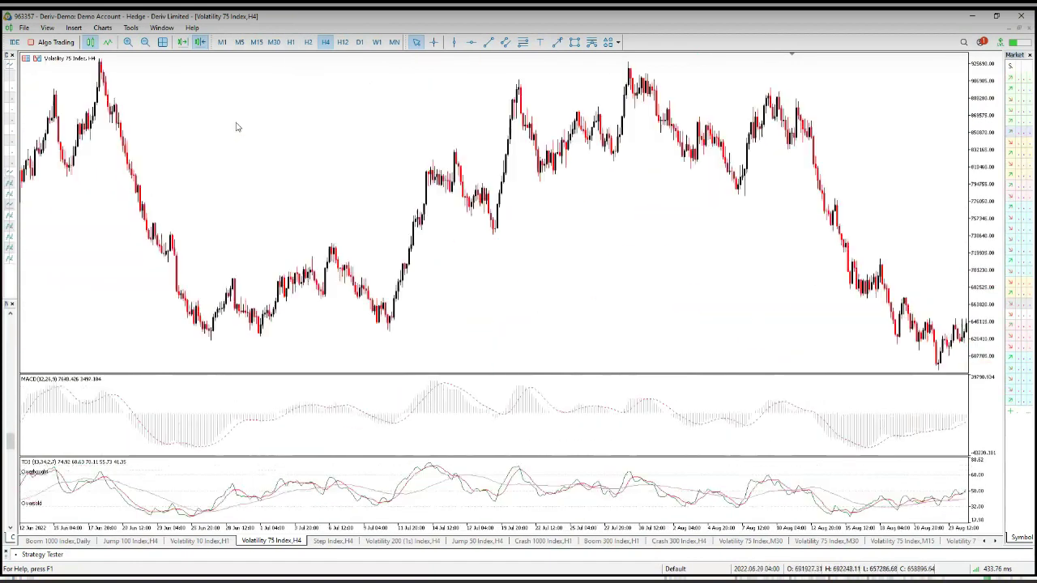
pyautogui.scroll(4, 237, 125)
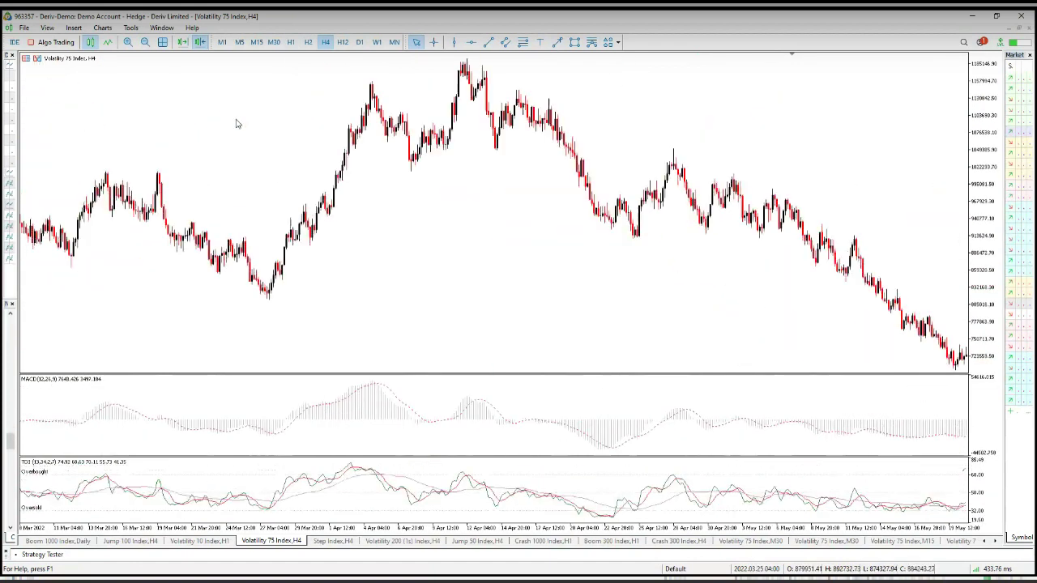
pyautogui.scroll(3, 172, 63)
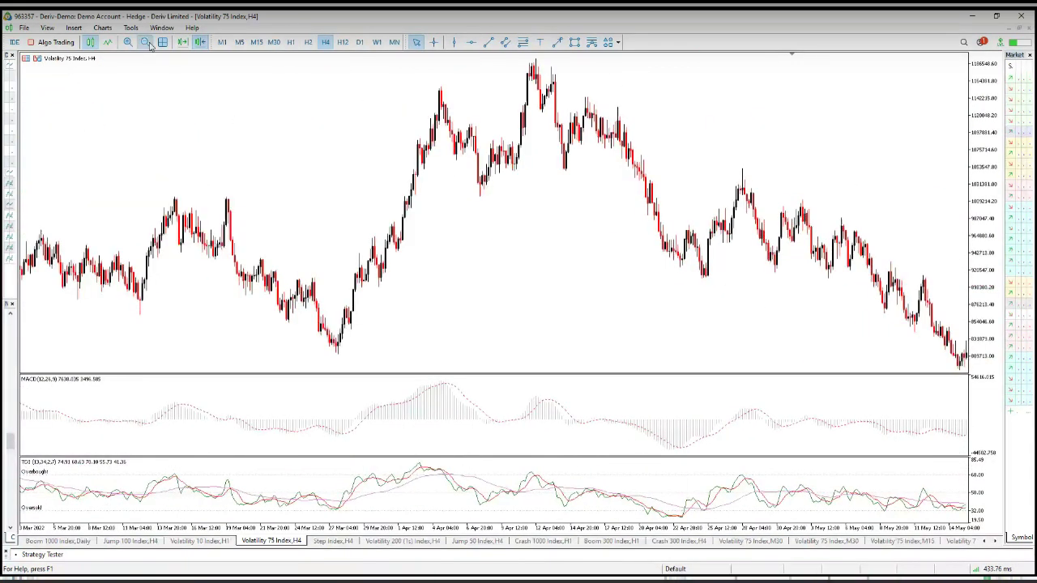
pyautogui.click(147, 42)
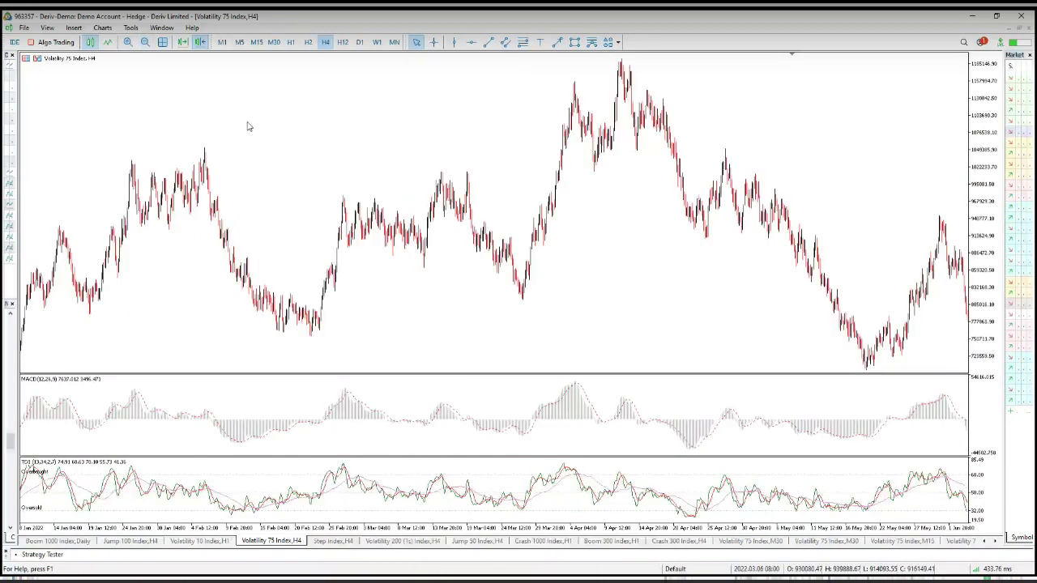
pyautogui.scroll(10, 250, 127)
pyautogui.scroll(5, 250, 127)
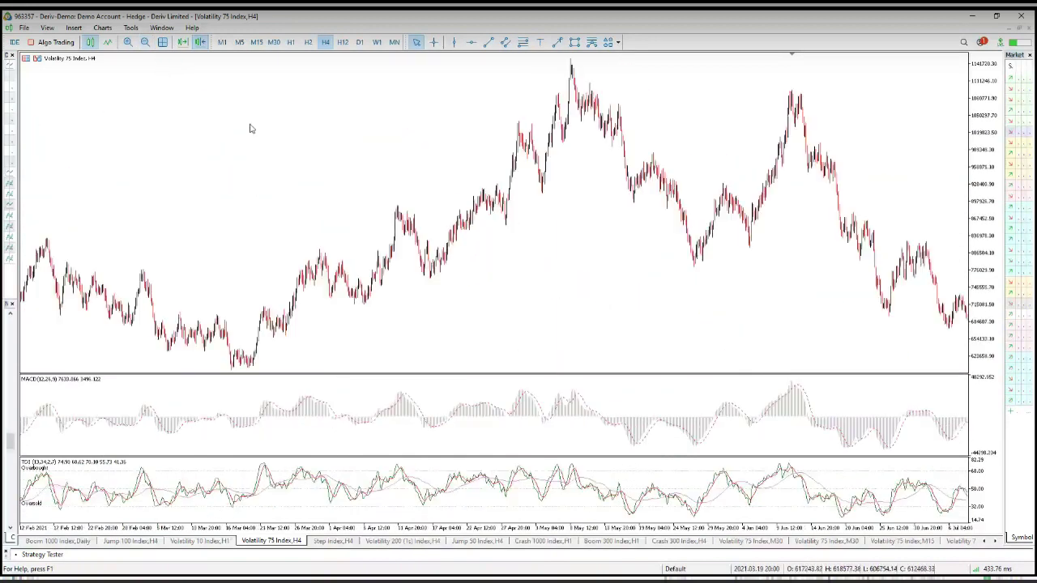
pyautogui.scroll(15, 250, 127)
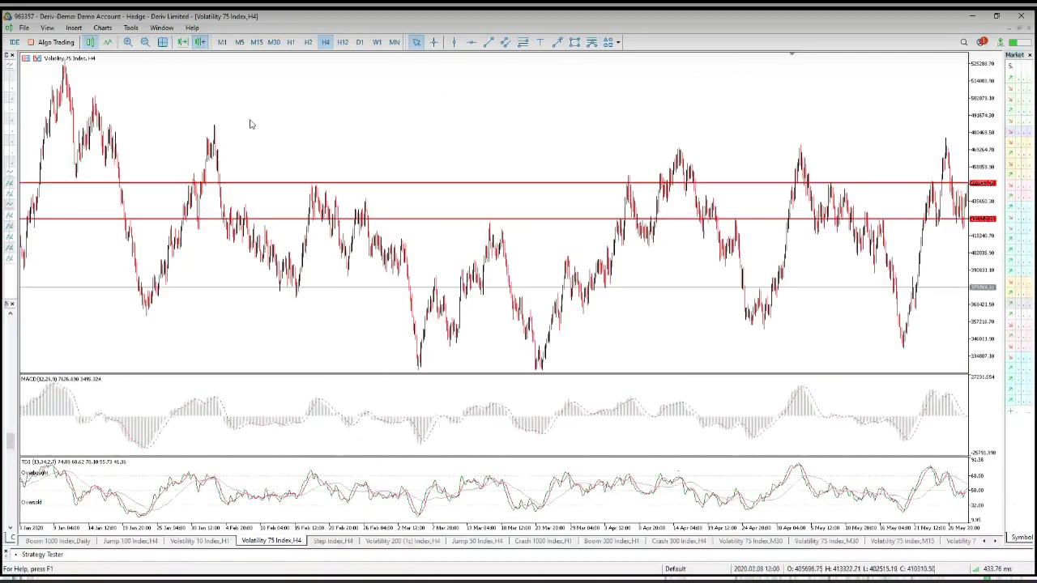
pyautogui.scroll(10, 250, 123)
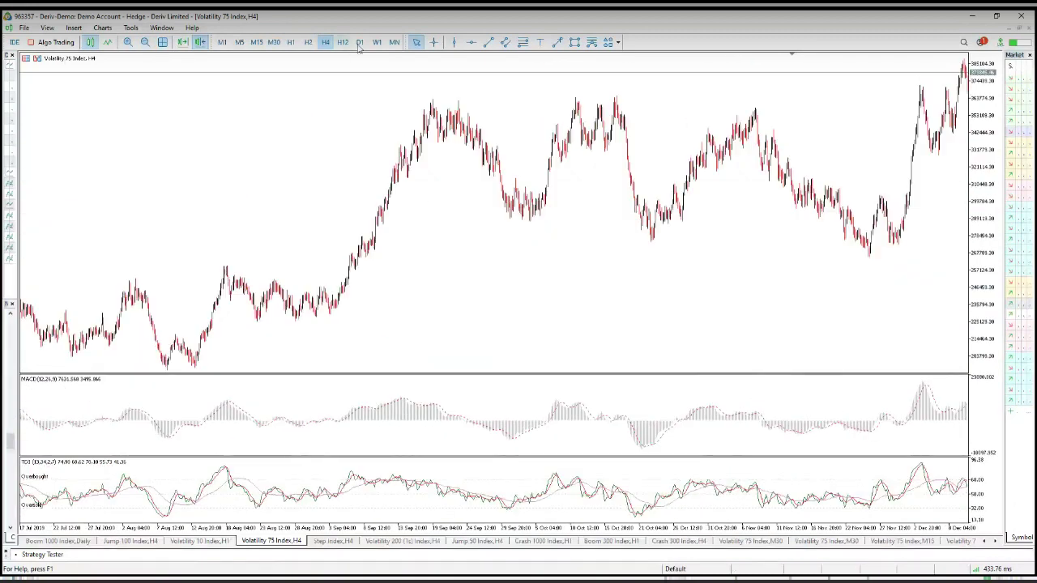
# Toggle D1/H4, jump to the latest bars, then pan and zoom to late February 2023
pyautogui.click(360, 42)
pyautogui.scroll(-15, 660, 264)
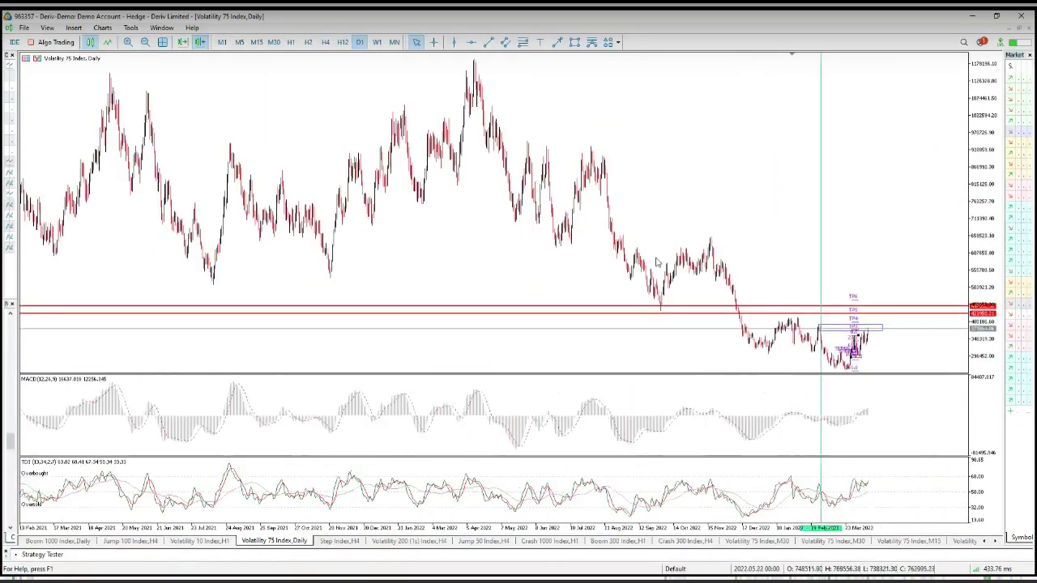
pyautogui.click(326, 43)
pyautogui.scroll(-5, 428, 151)
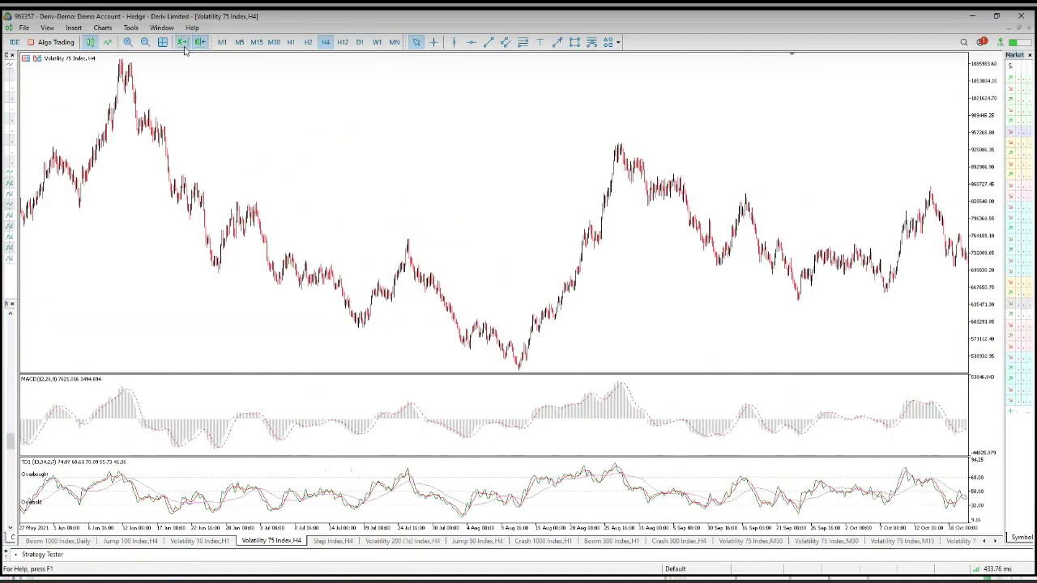
pyautogui.click(183, 45)
pyautogui.moveTo(348, 166); pyautogui.dragTo(418, 173)
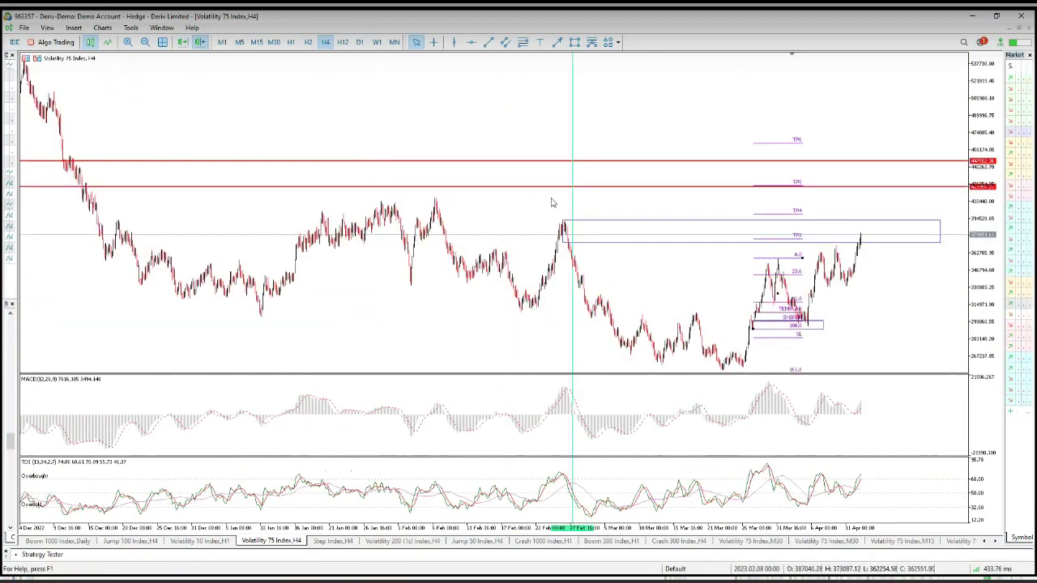
pyautogui.press('+')
pyautogui.press('+')
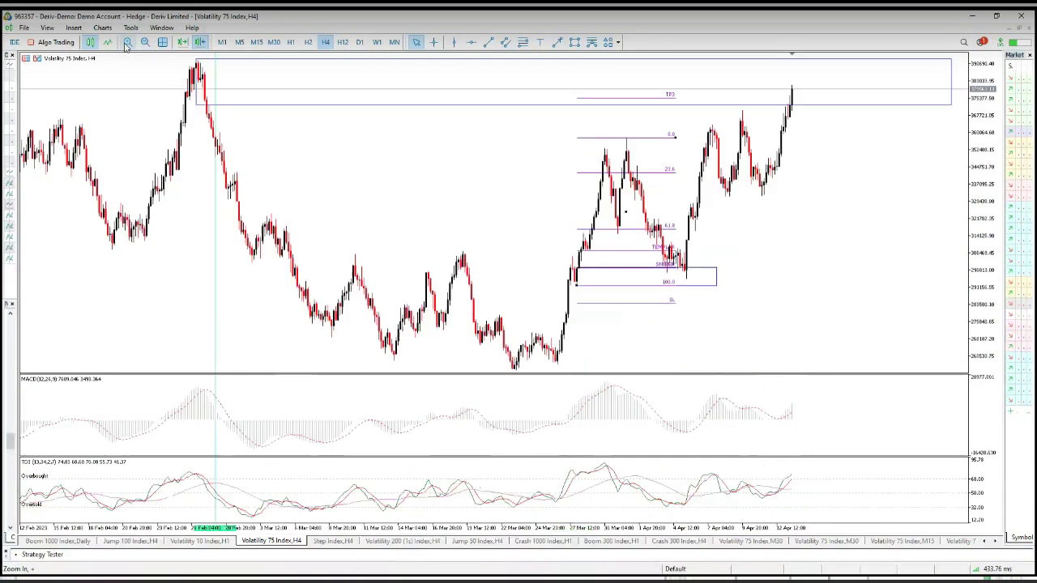
pyautogui.scroll(10, 289, 143)
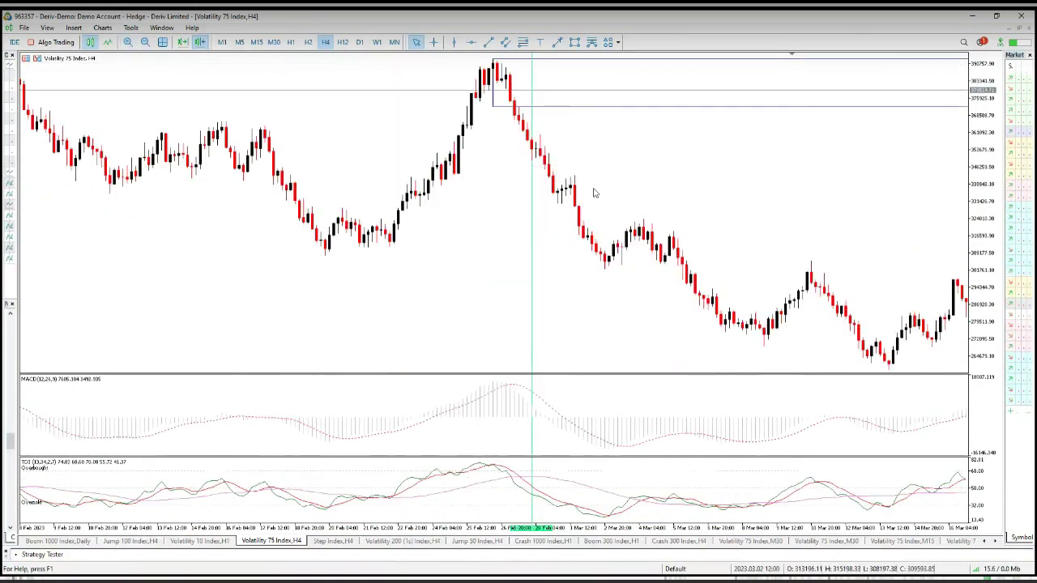
# Draw two supply-zone rectangles over the early-March highs, the second smaller one just below
pyautogui.click(574, 43)
pyautogui.moveTo(574, 175); pyautogui.dragTo(694, 209)
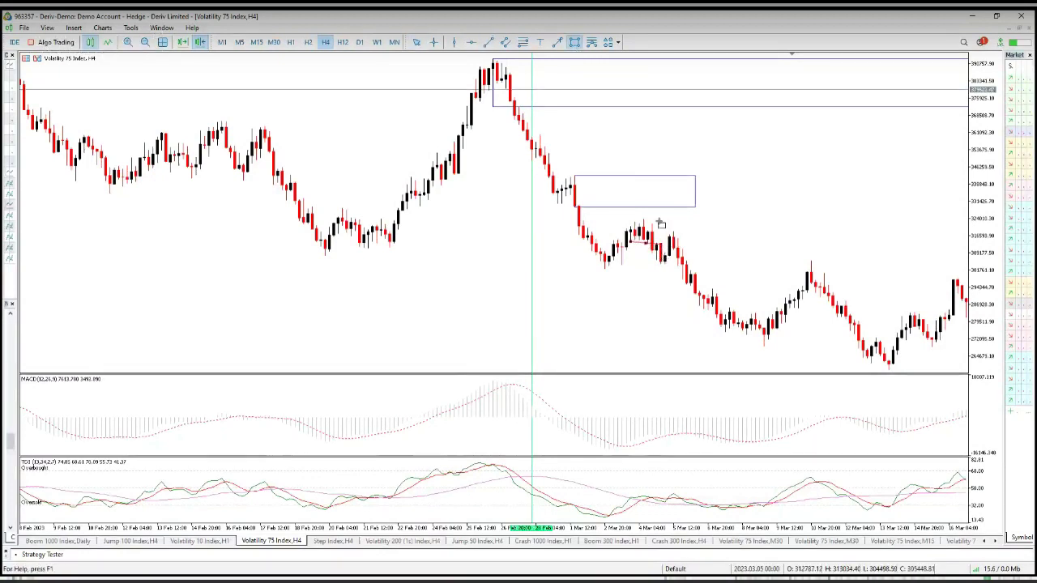
pyautogui.moveTo(642, 219); pyautogui.dragTo(717, 240)
# Draw a thin supply zone stretching right to 22 Mar, nudge it up, and switch to H1
pyautogui.scroll(-5, 717, 268)
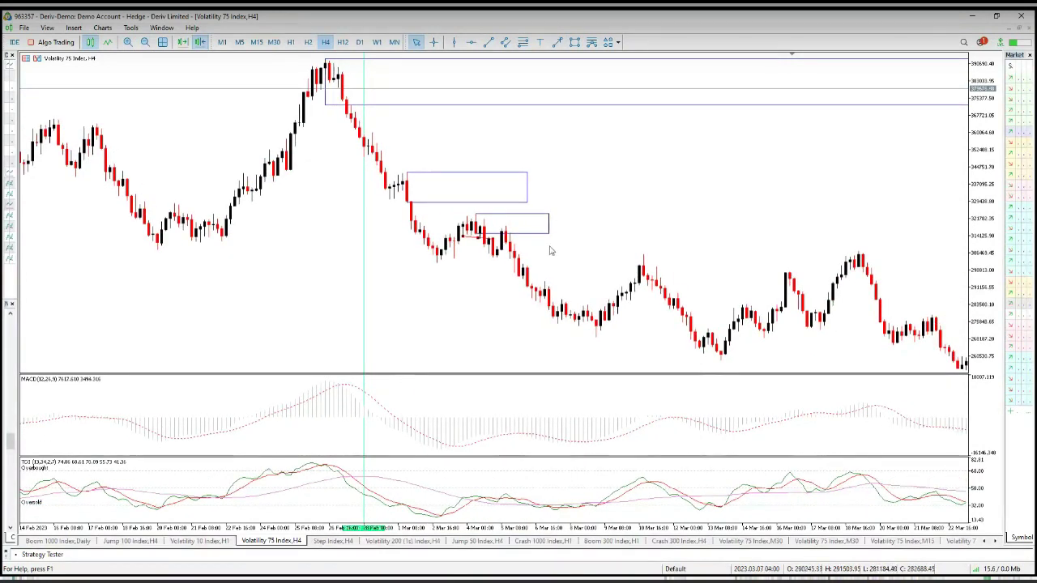
pyautogui.scroll(-3, 666, 260)
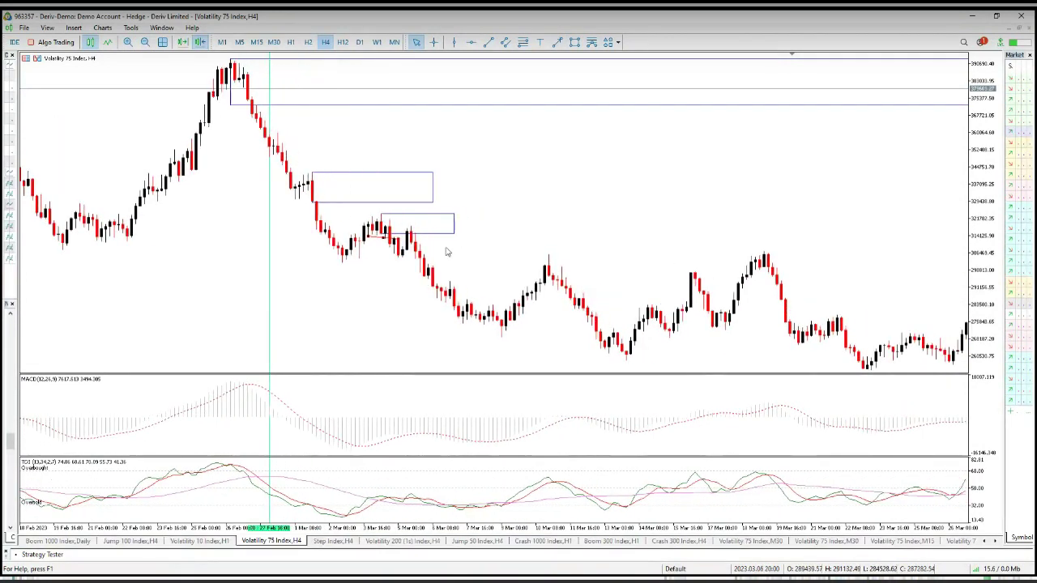
pyautogui.click(574, 43)
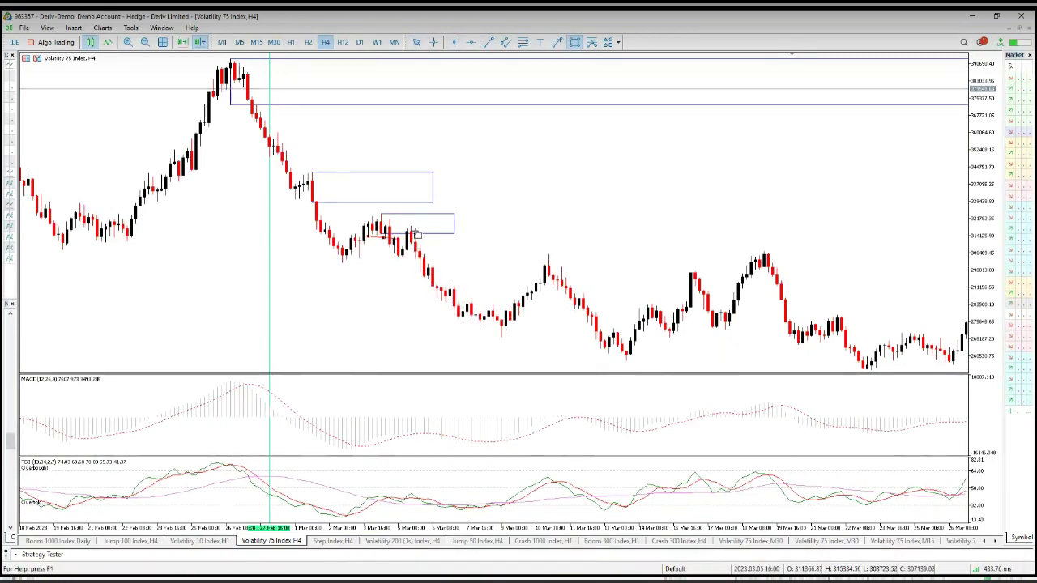
pyautogui.moveTo(412, 228); pyautogui.dragTo(786, 267)
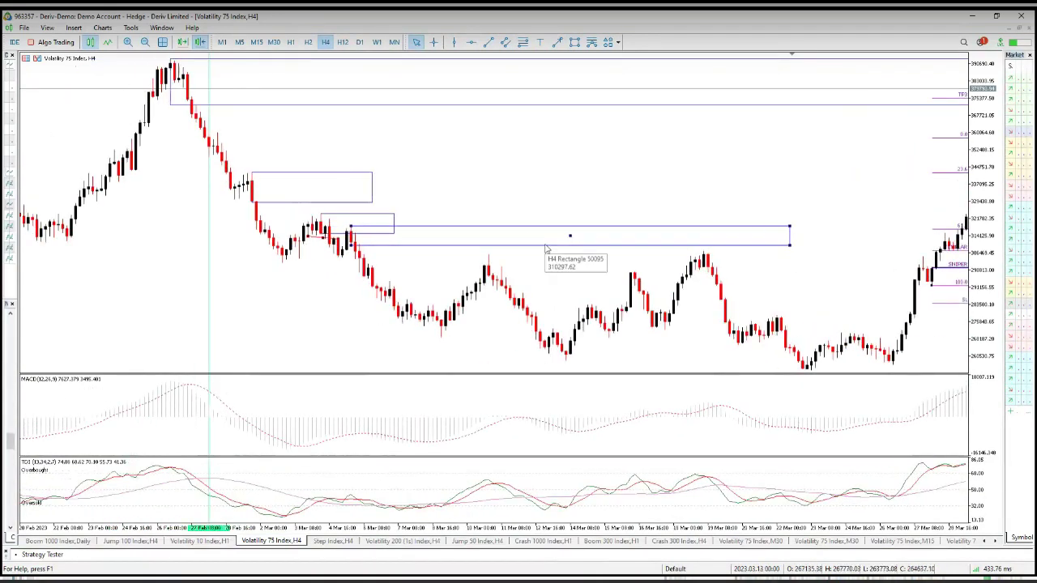
pyautogui.moveTo(570, 236); pyautogui.dragTo(570, 235)
pyautogui.write('h1')
pyautogui.press('Return')
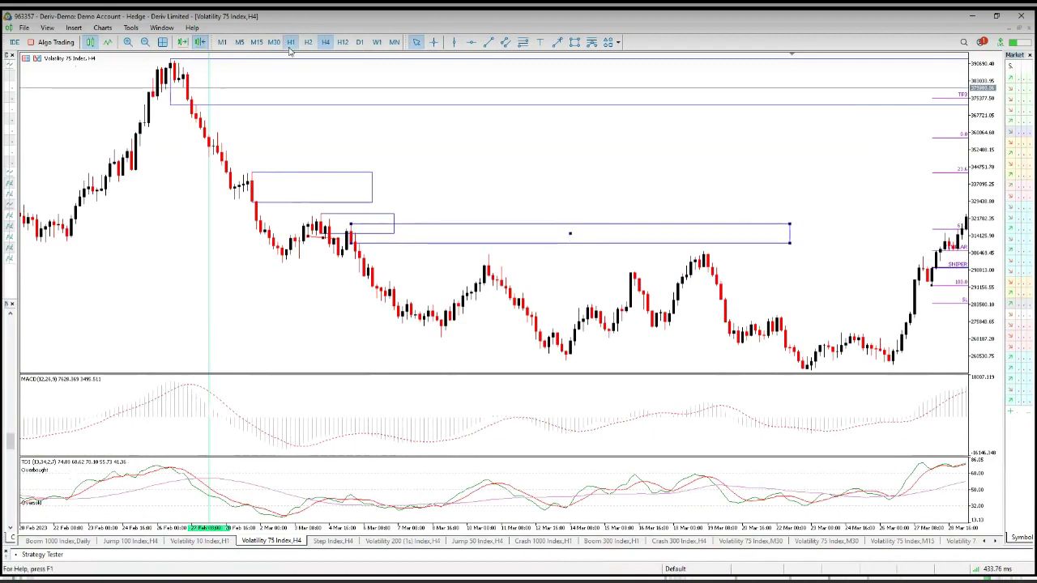
# Scroll to early March and drag the thin supply zone down toward the 10 Mar peak
pyautogui.scroll(-15, 352, 243)
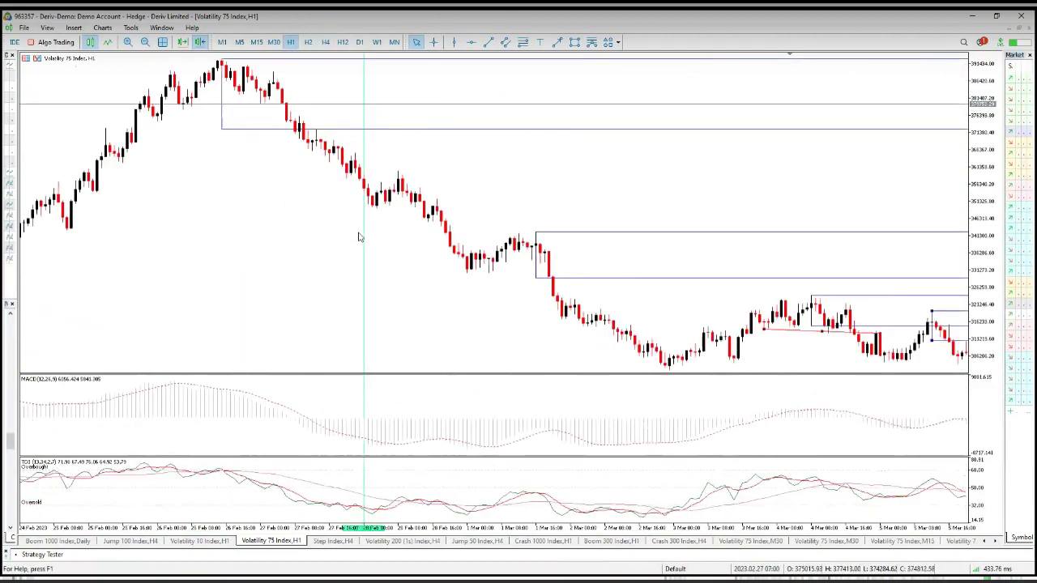
pyautogui.scroll(-10, 701, 289)
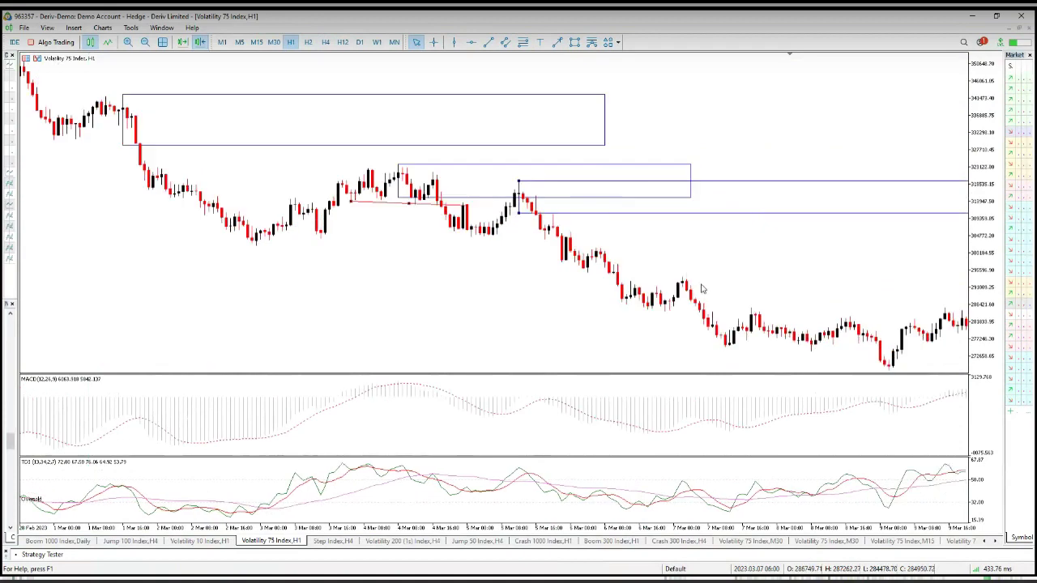
pyautogui.scroll(-3, 702, 289)
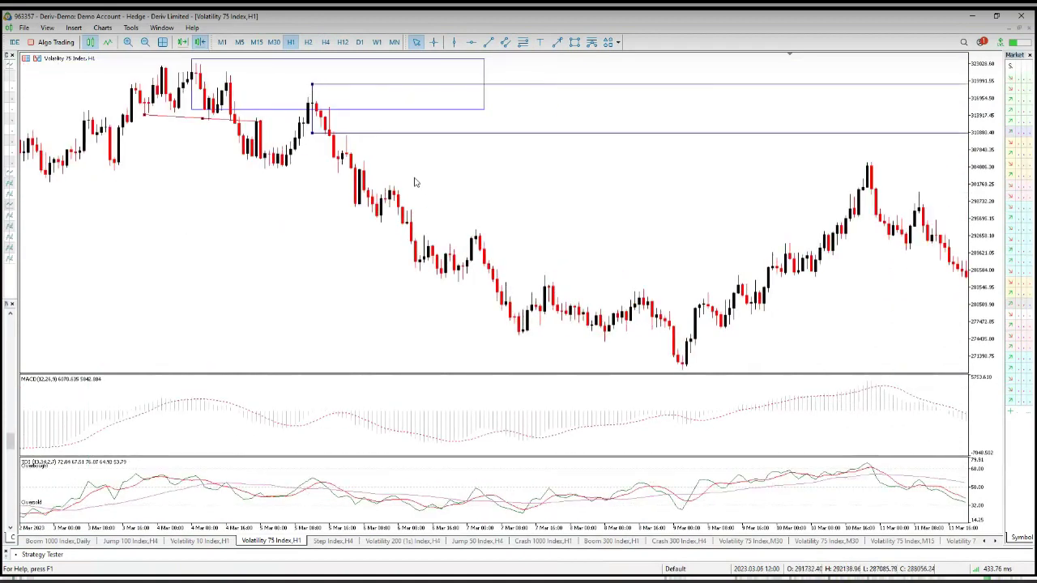
pyautogui.moveTo(318, 98)
pyautogui.mouseDown()
pyautogui.moveTo(314, 142)
pyautogui.moveTo(346, 154)
pyautogui.mouseUp()
pyautogui.moveTo(350, 99); pyautogui.dragTo(349, 138)
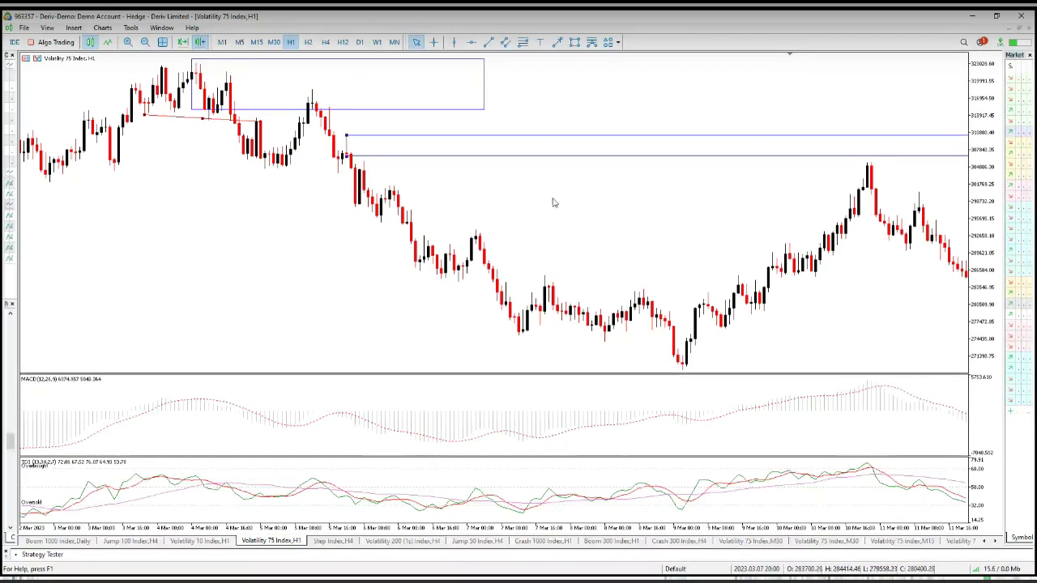
# Zoom out and back in to review the lowered thin zone on the hourly chart
pyautogui.scroll(-5, 603, 230)
pyautogui.scroll(-5, 604, 231)
pyautogui.scroll(-3, 603, 231)
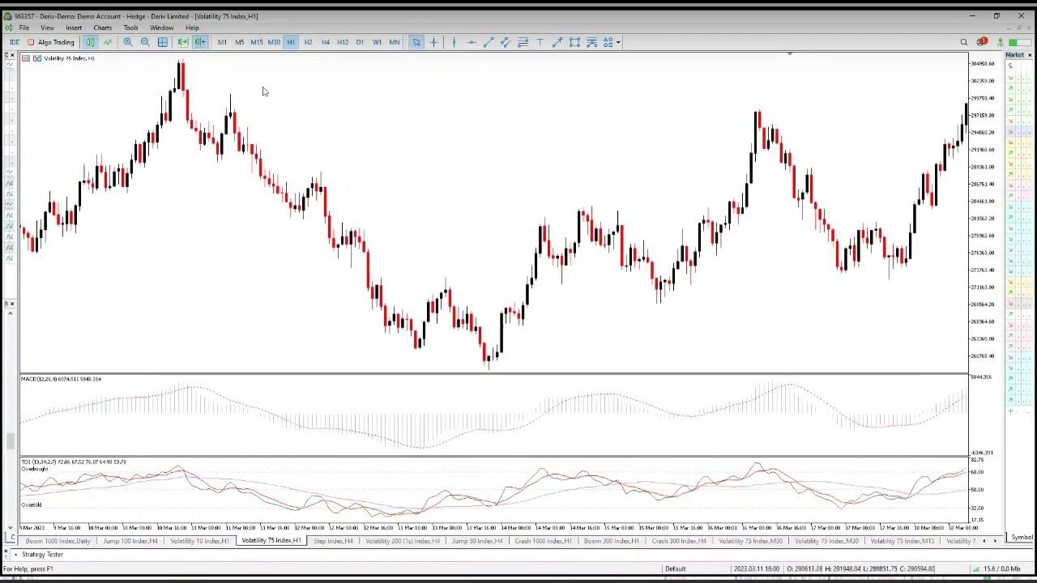
pyautogui.click(145, 43)
pyautogui.click(145, 43)
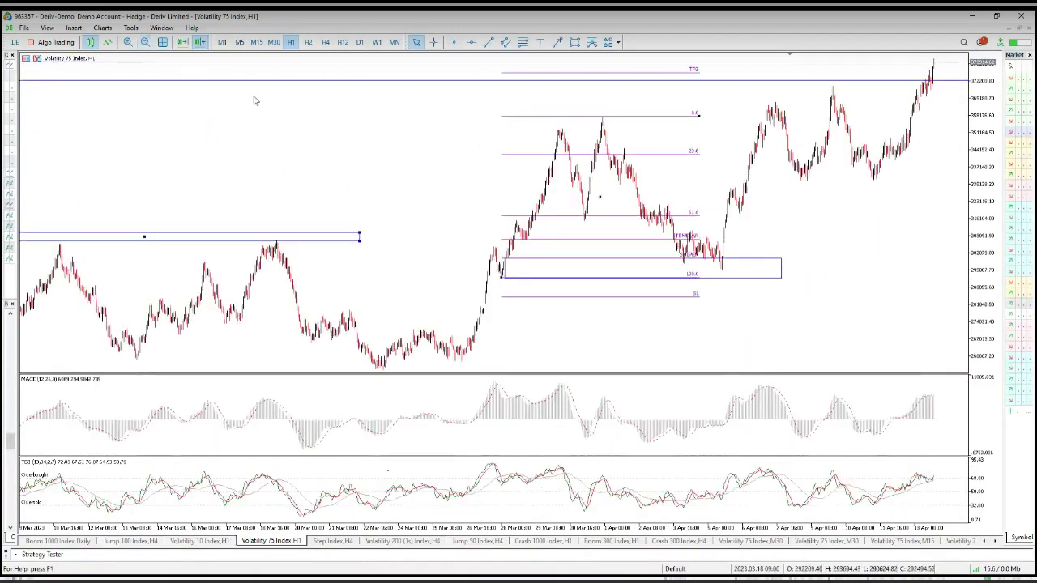
pyautogui.click(128, 43)
pyautogui.scroll(10, 328, 213)
pyautogui.scroll(8, 322, 225)
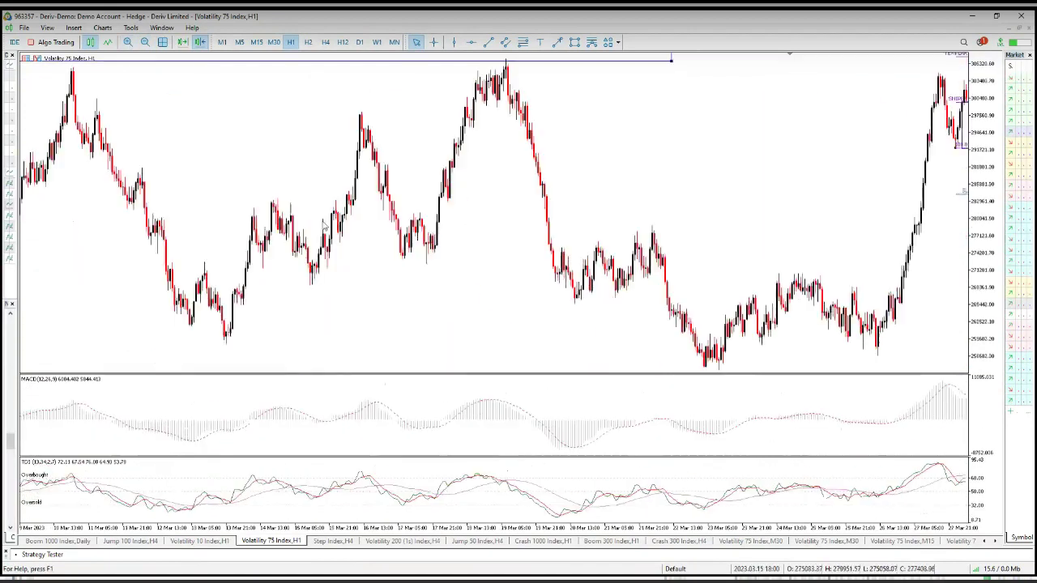
pyautogui.scroll(3, 325, 227)
pyautogui.scroll(4, 326, 227)
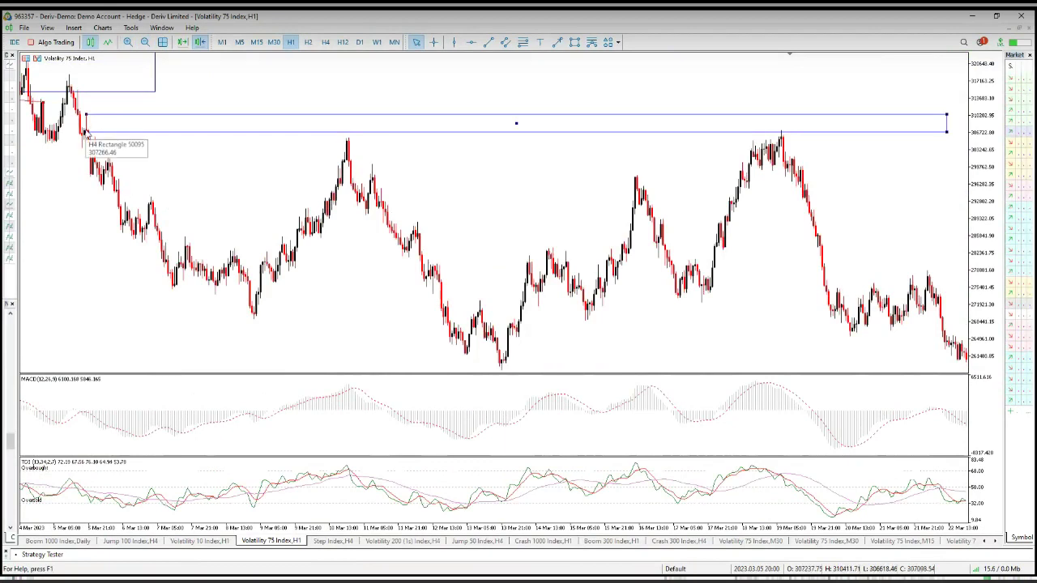
# Draw a supply rectangle at the 10 Mar high and a Fibonacci retracement from it downward
pyautogui.click(574, 42)
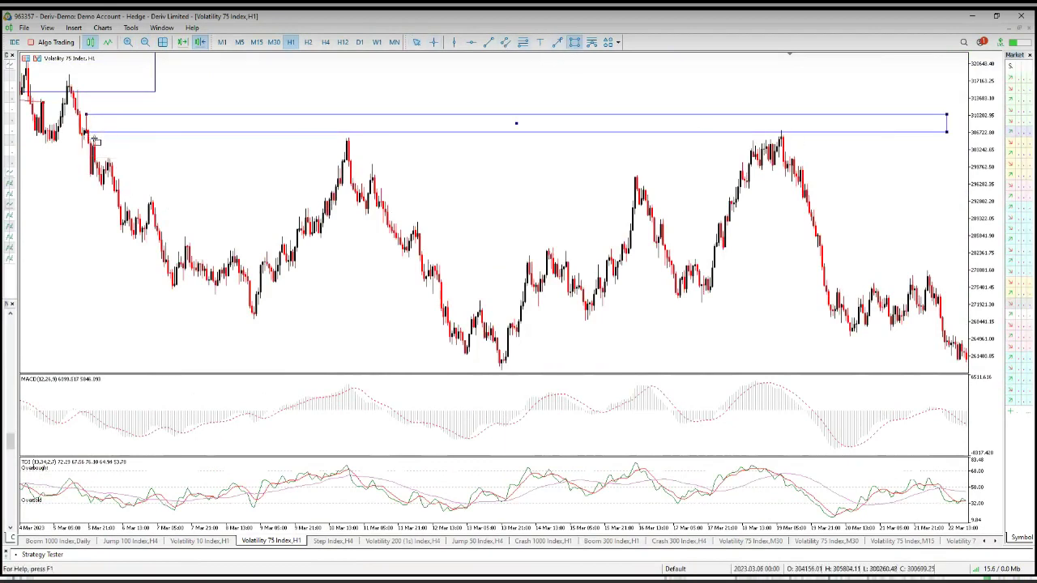
pyautogui.moveTo(94, 139)
pyautogui.mouseDown()
pyautogui.moveTo(378, 152)
pyautogui.moveTo(402, 162)
pyautogui.mouseUp()
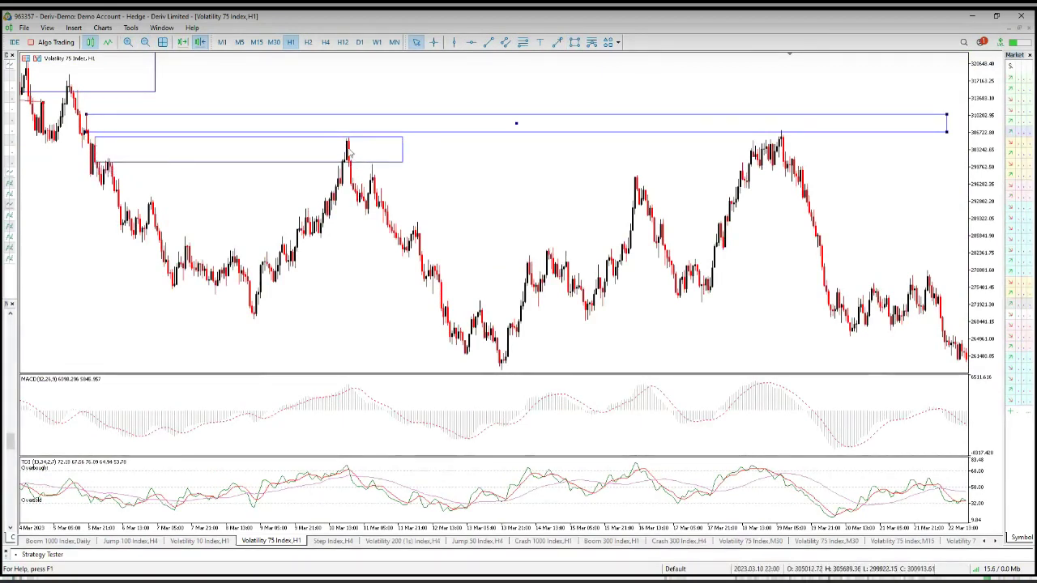
pyautogui.click(522, 42)
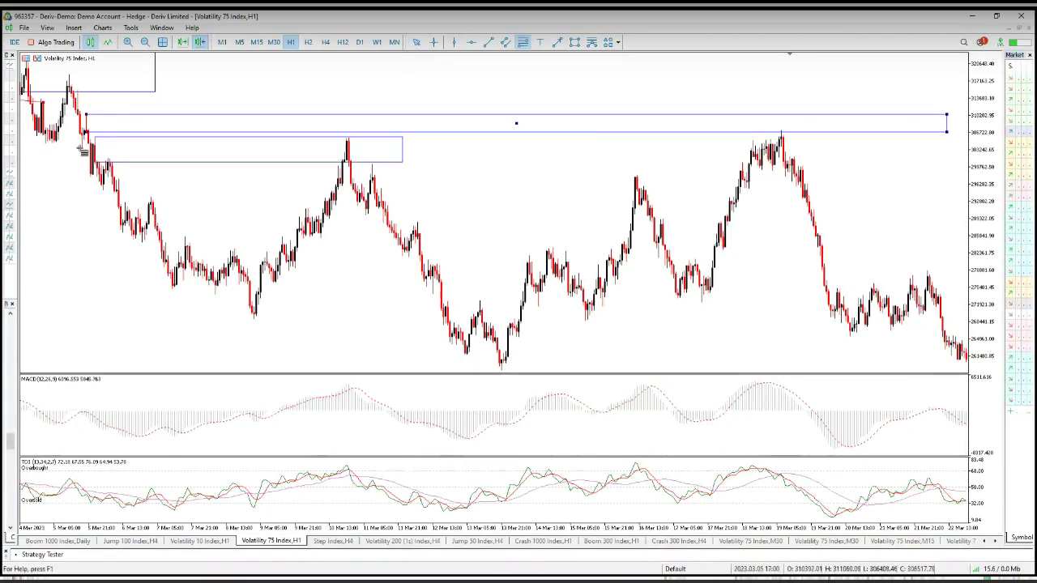
pyautogui.moveTo(95, 133)
pyautogui.mouseDown()
pyautogui.moveTo(285, 317)
pyautogui.moveTo(308, 318)
pyautogui.mouseUp()
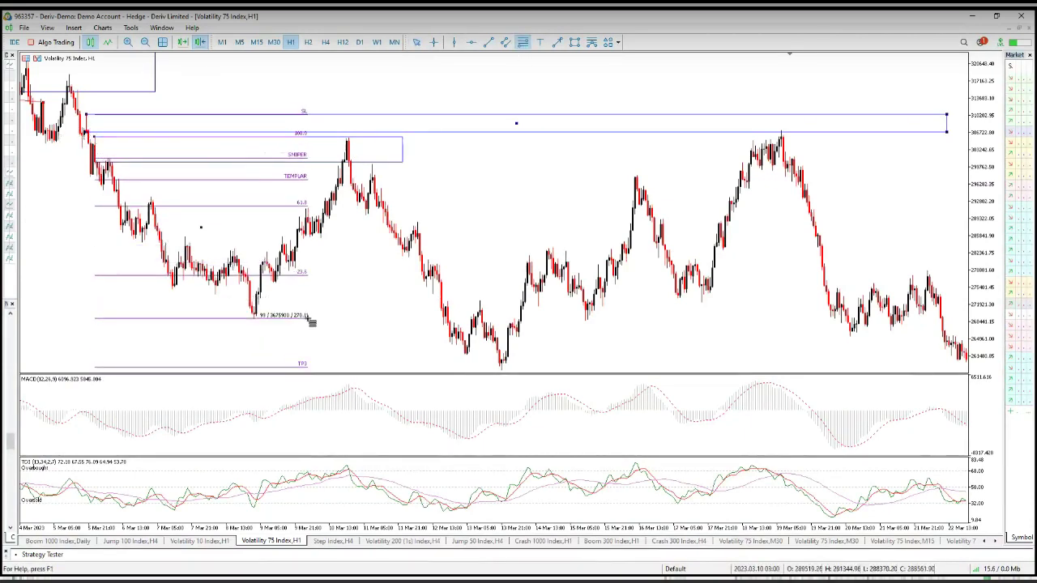
pyautogui.moveTo(312, 319); pyautogui.dragTo(311, 319)
# Reposition the Fibonacci levels and stretch its lower anchor, then view it on H4
pyautogui.middleClick(346, 346)
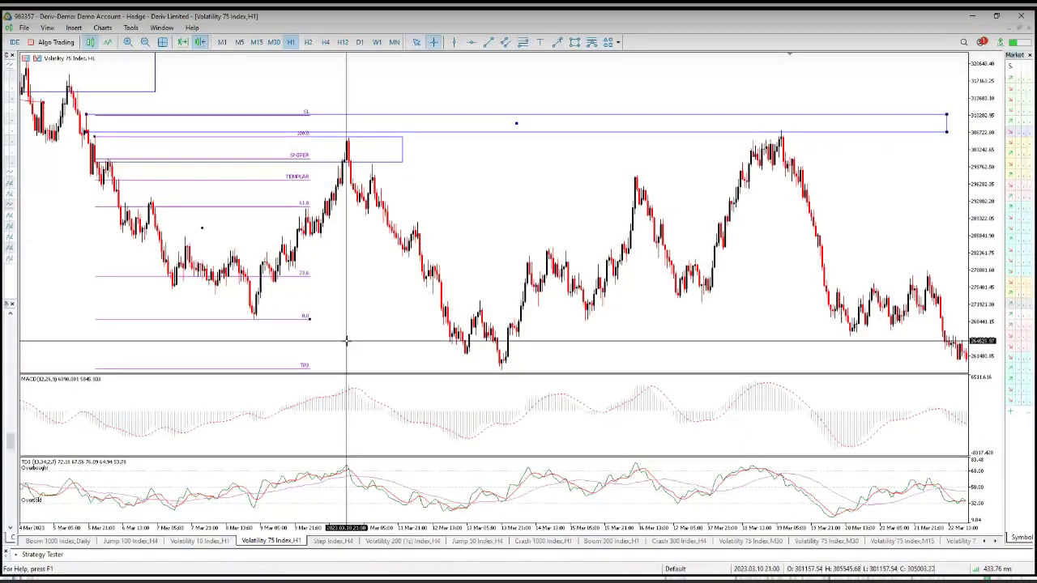
pyautogui.middleClick(363, 358)
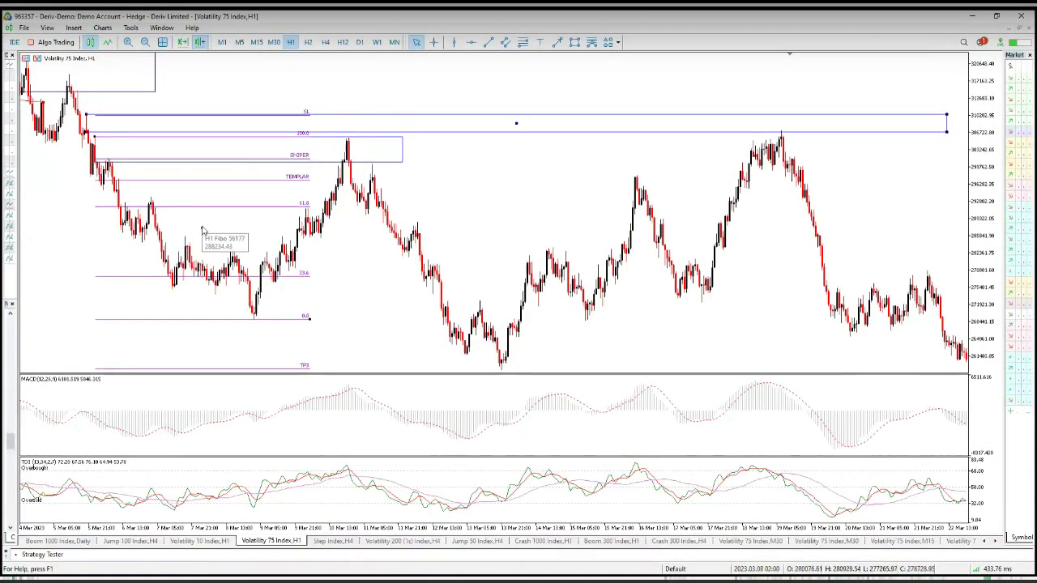
pyautogui.moveTo(206, 231); pyautogui.dragTo(192, 206)
pyautogui.moveTo(298, 299); pyautogui.dragTo(404, 326)
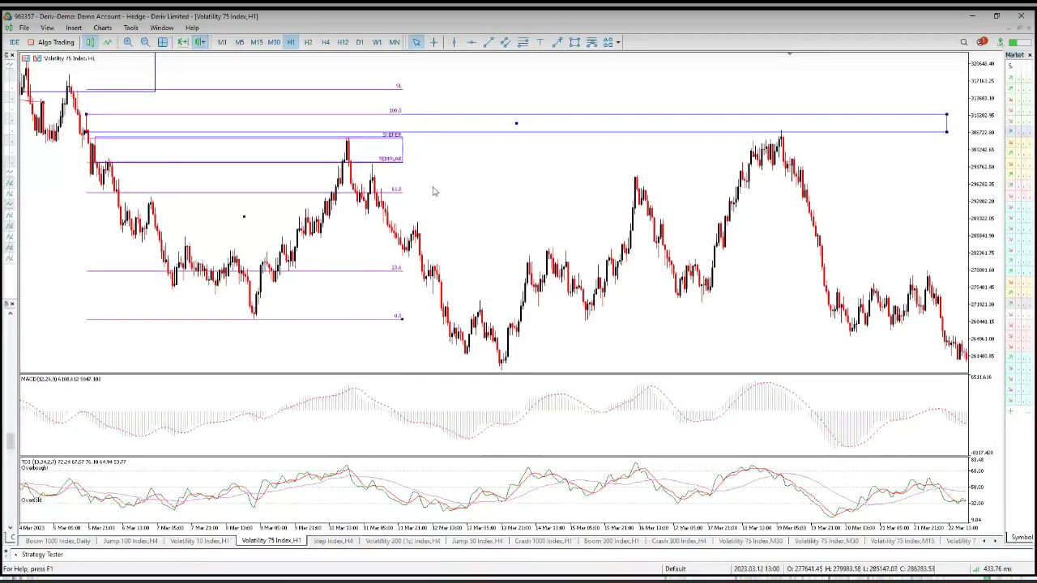
pyautogui.click(324, 42)
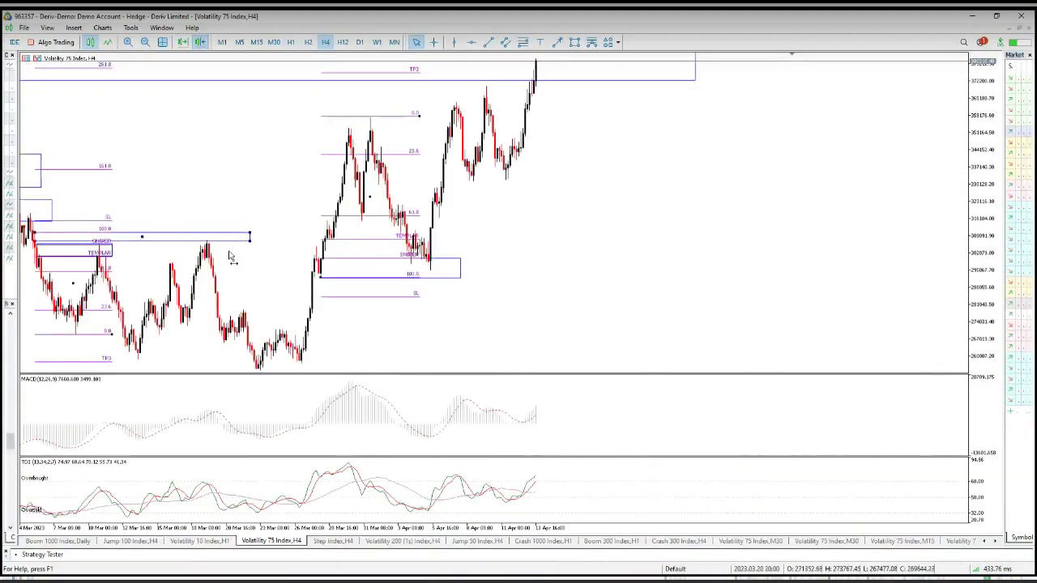
pyautogui.scroll(3, 234, 259)
pyautogui.middleClick(351, 355)
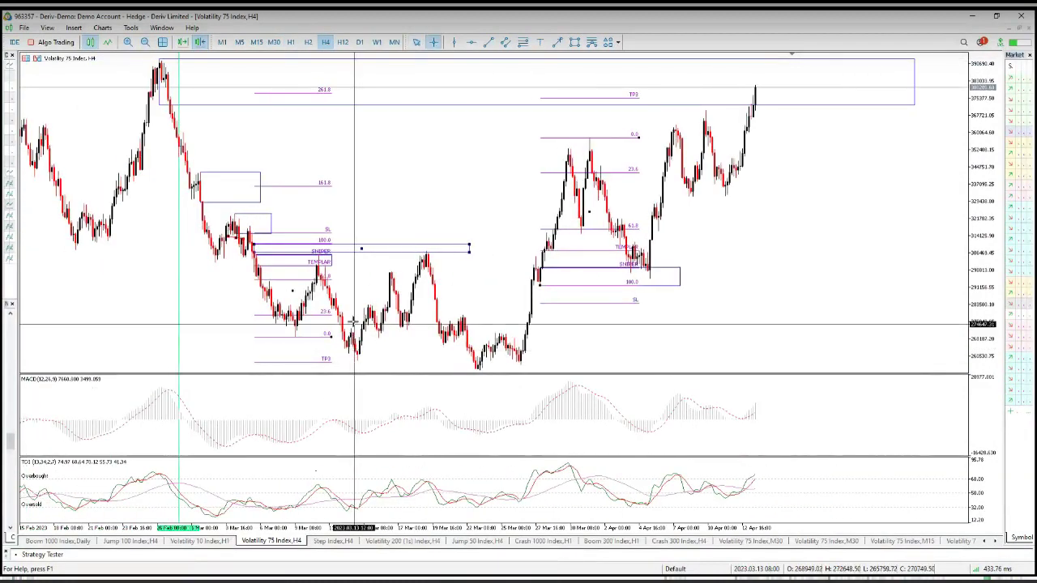
pyautogui.click(397, 363)
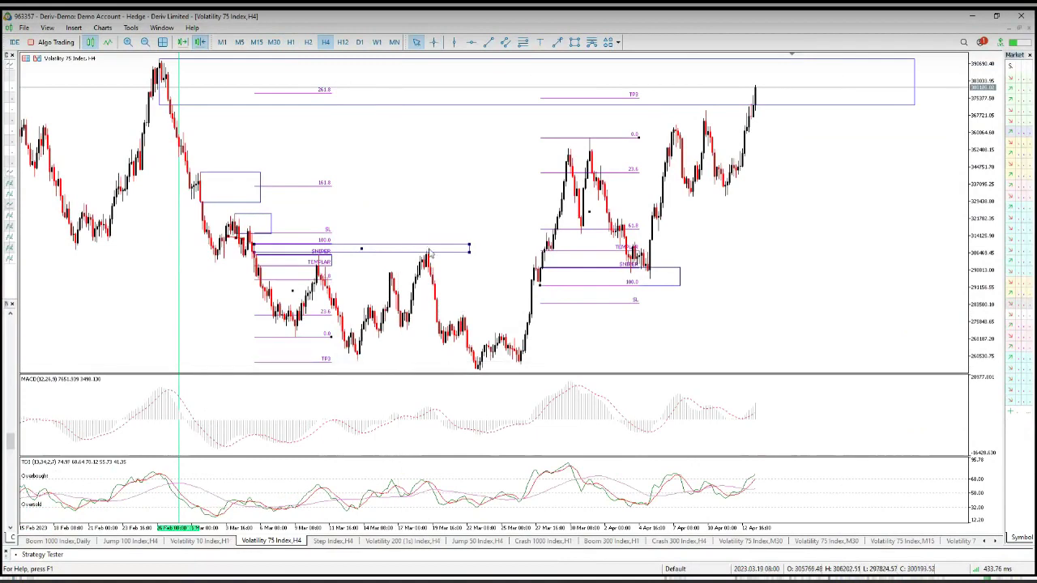
pyautogui.moveTo(476, 366)
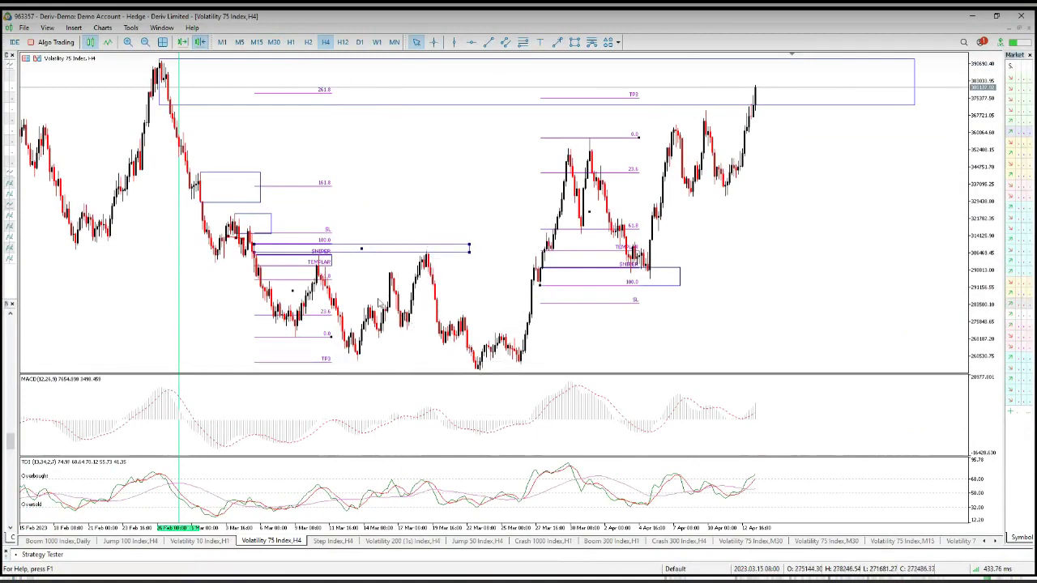
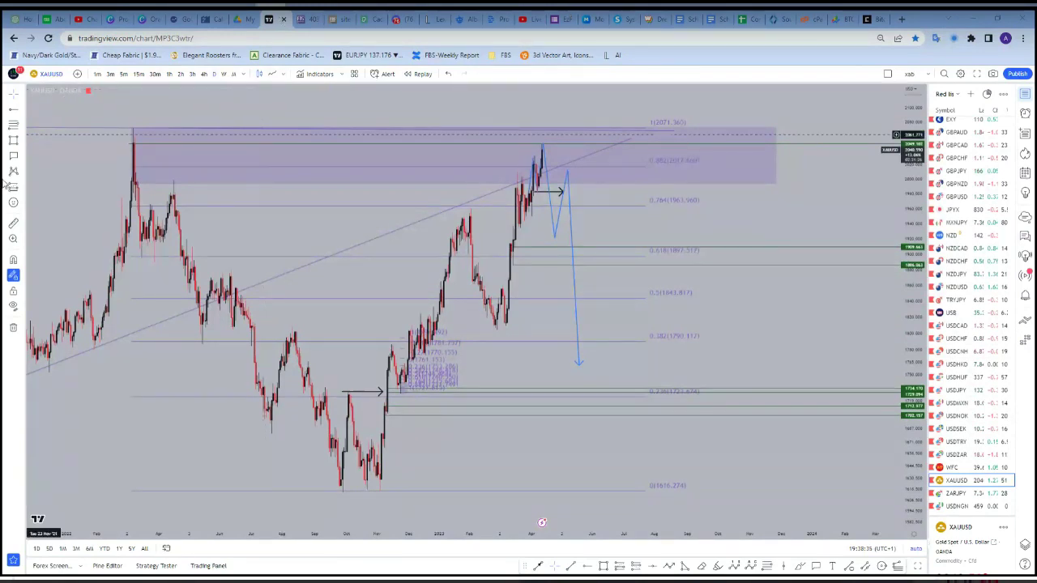
# Look through the chart options menu and chart style list, leaving both unchanged
pyautogui.rightClick(549, 105)
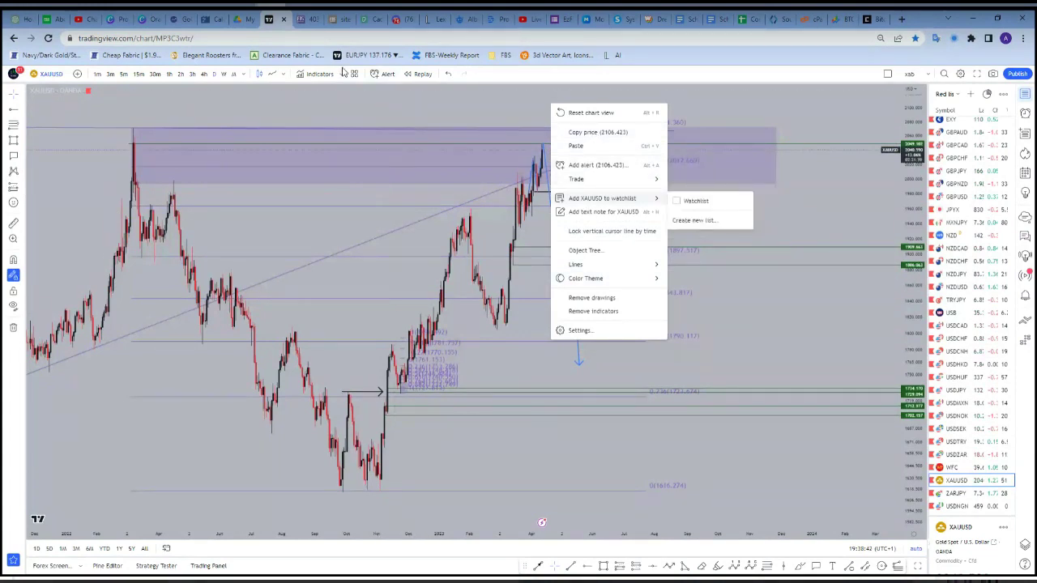
pyautogui.click(409, 74)
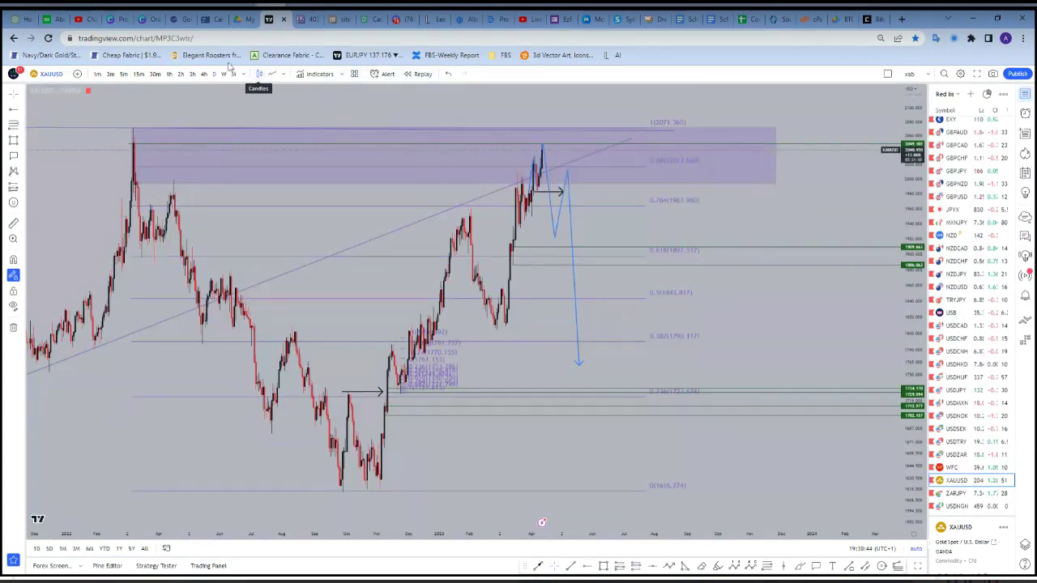
pyautogui.click(282, 73)
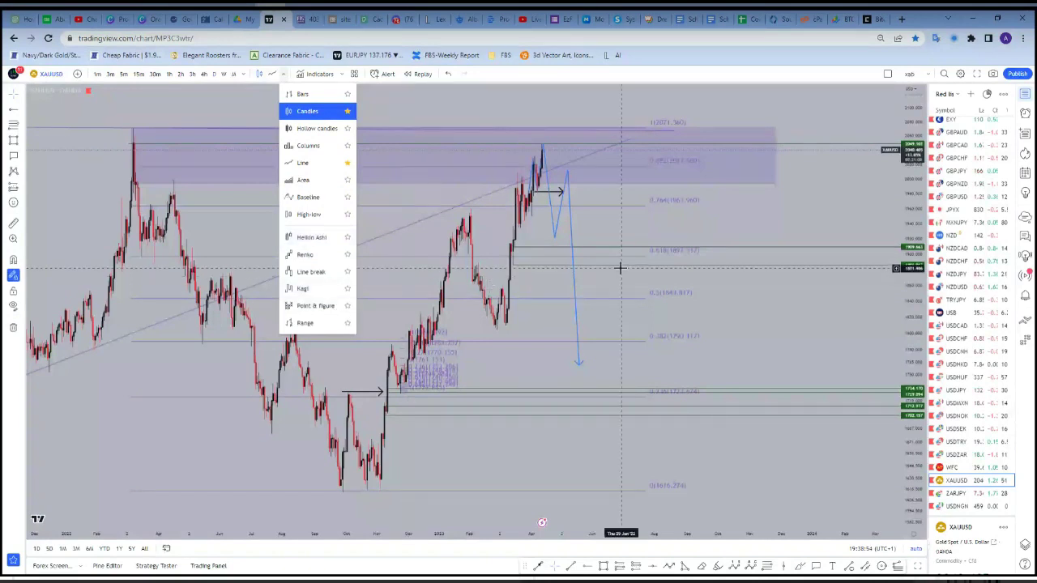
pyautogui.click(726, 218)
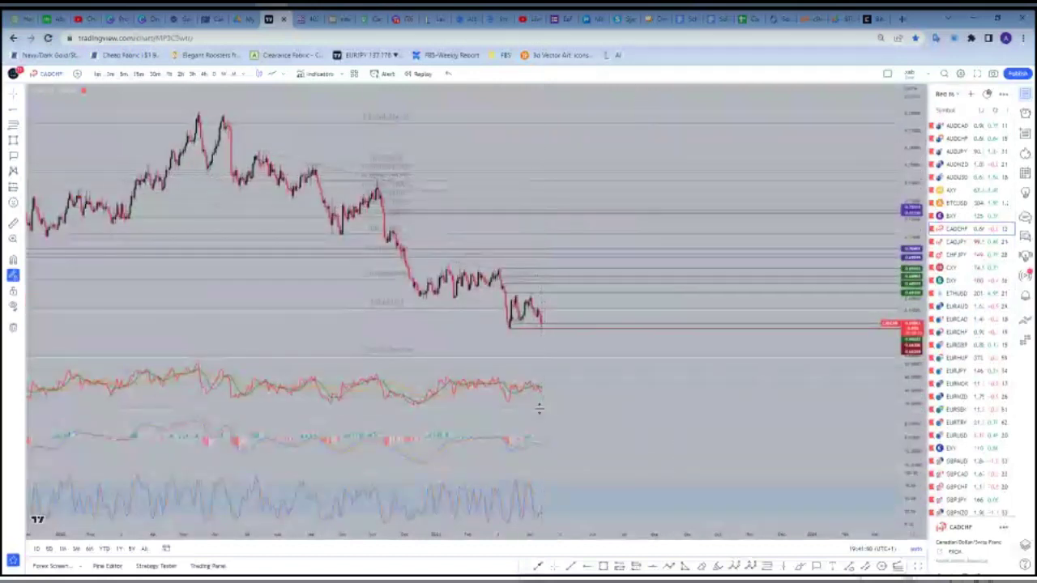
# Maximize the CADCHF price pane to hide the oscillators and pick a shorter timeframe
pyautogui.doubleClick(606, 120)
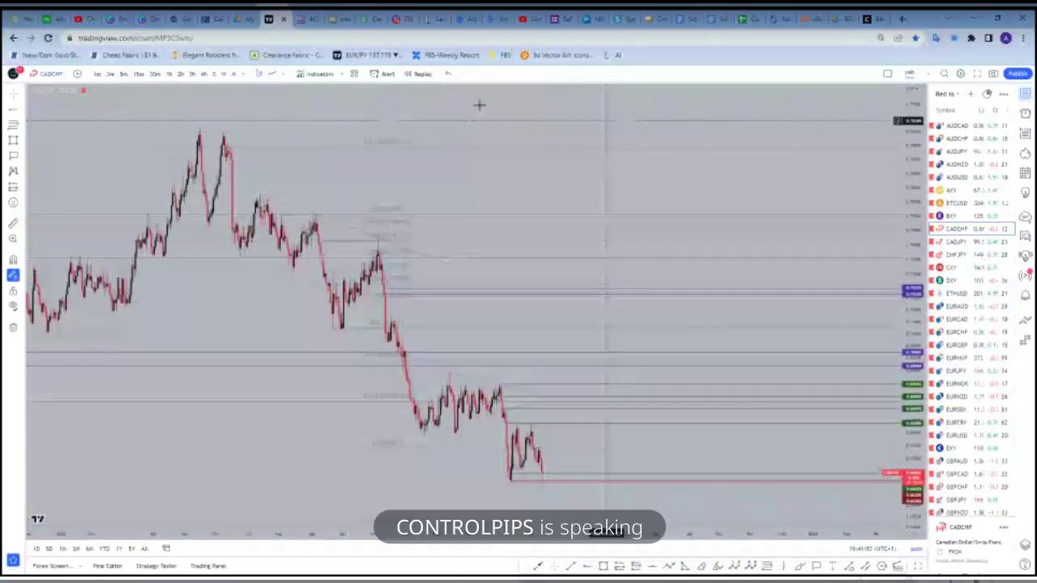
pyautogui.click(204, 75)
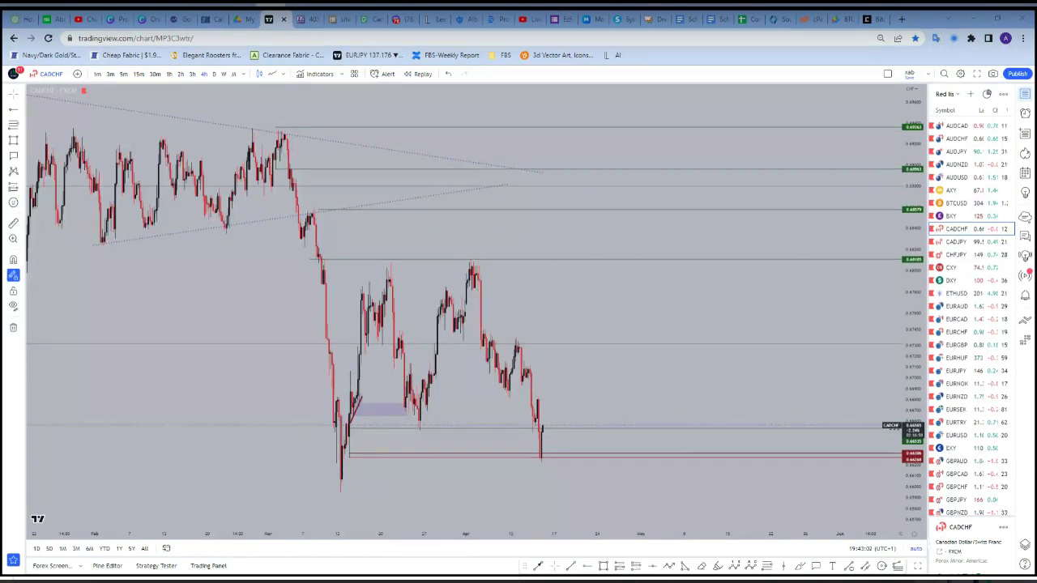
# Switch CADCHF to a shorter intraday timeframe and frame the March–April drop into the red lows
pyautogui.scroll(1, 506, 455)
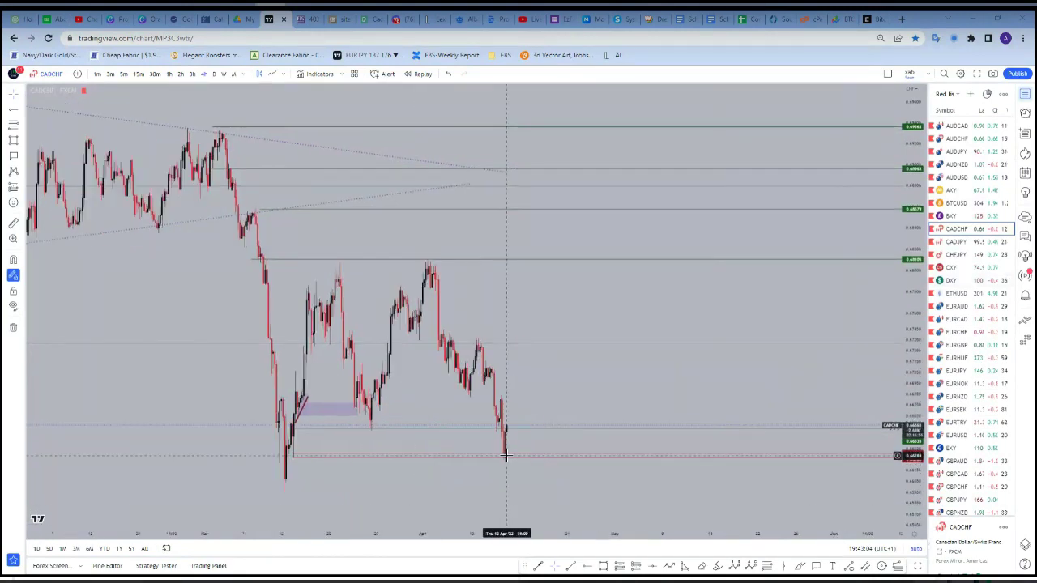
pyautogui.scroll(1, 506, 455)
pyautogui.scroll(2, 502, 458)
pyautogui.click(214, 73)
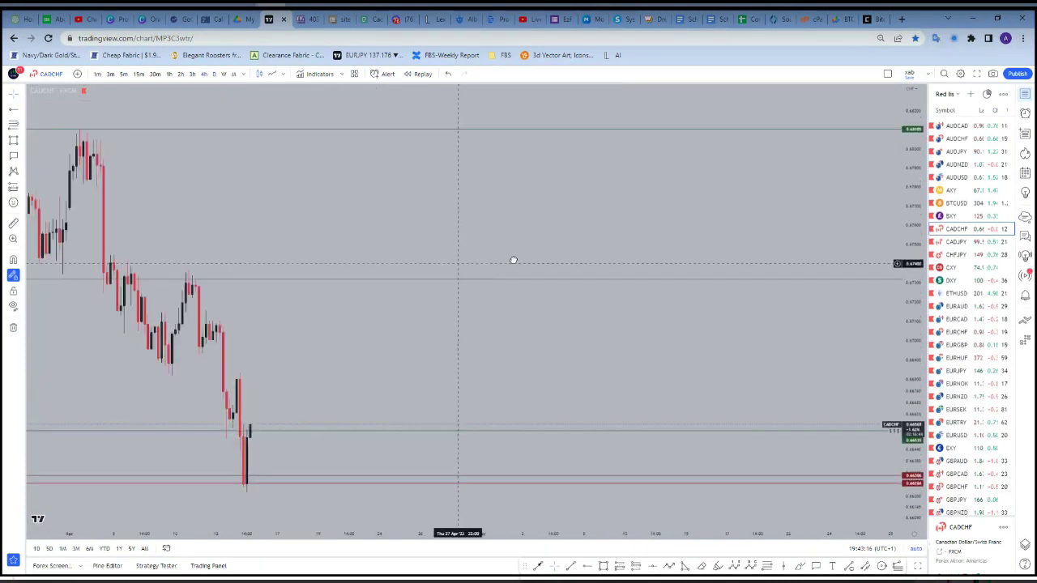
pyautogui.moveTo(513, 260); pyautogui.dragTo(645, 241)
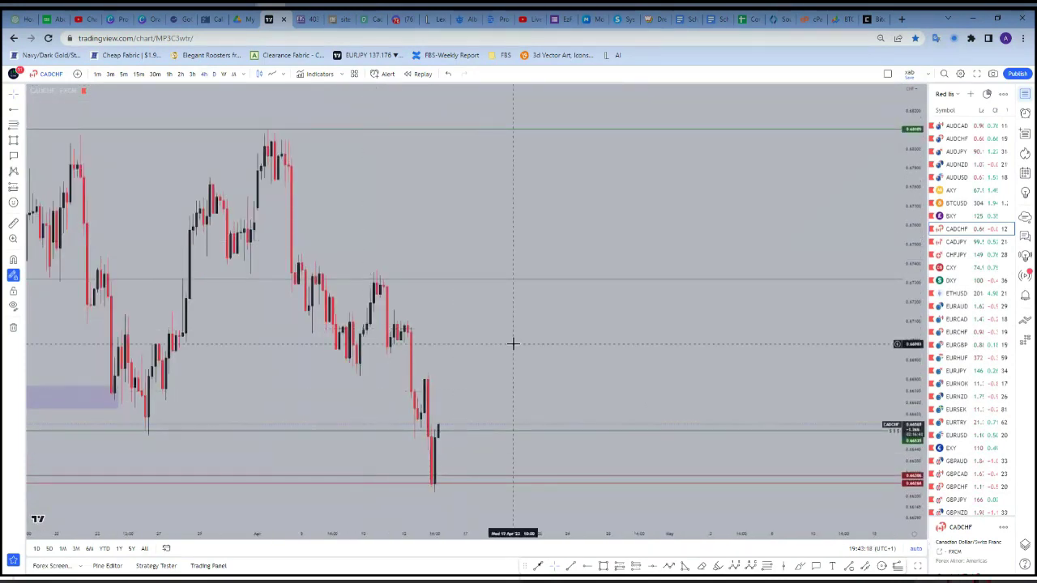
pyautogui.scroll(-5, 513, 343)
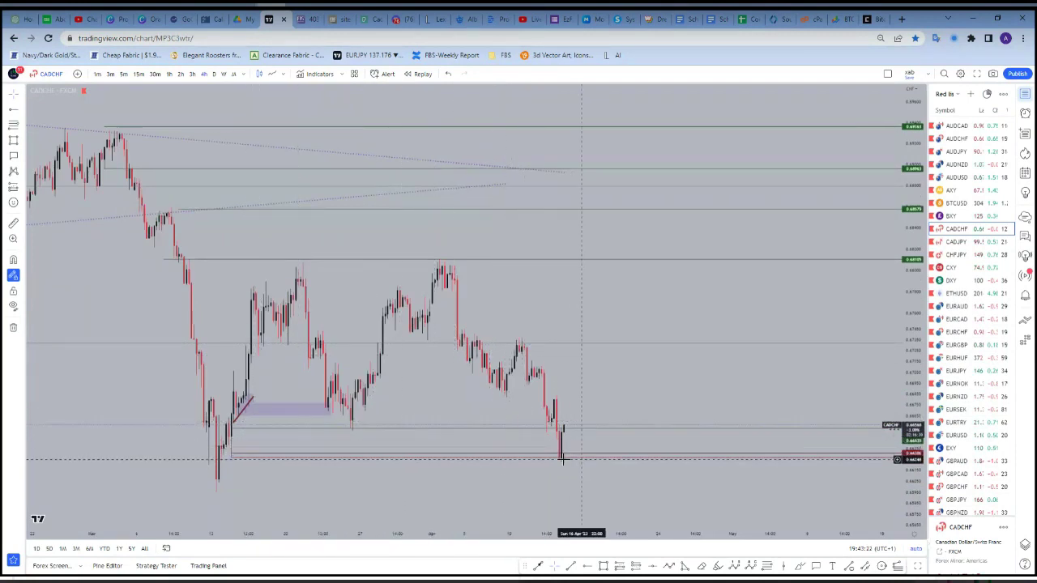
pyautogui.scroll(1, 567, 391)
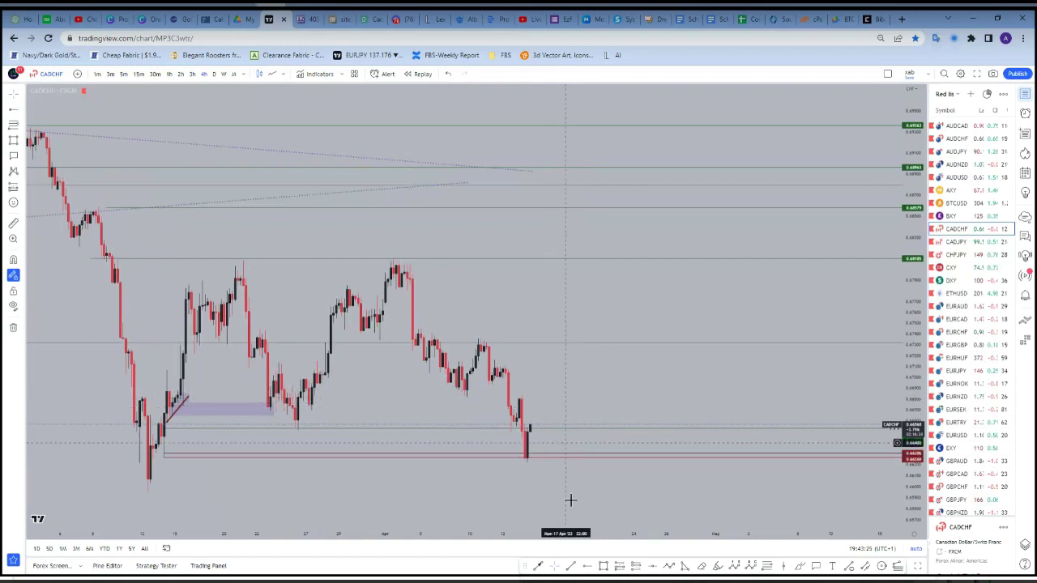
# Draw a small rectangular demand box over the latest CADCHF drop
pyautogui.click(603, 566)
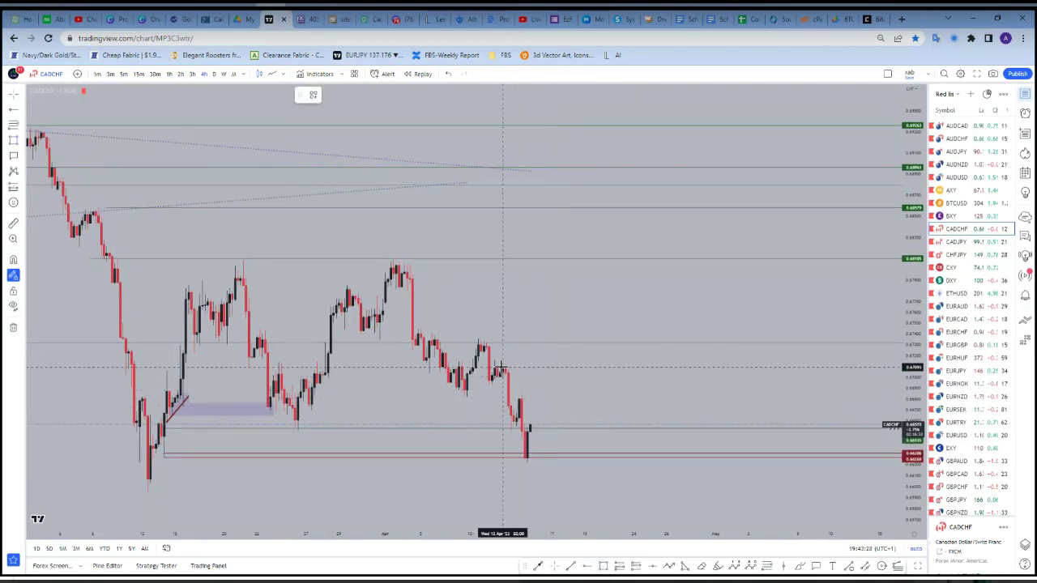
pyautogui.click(503, 366)
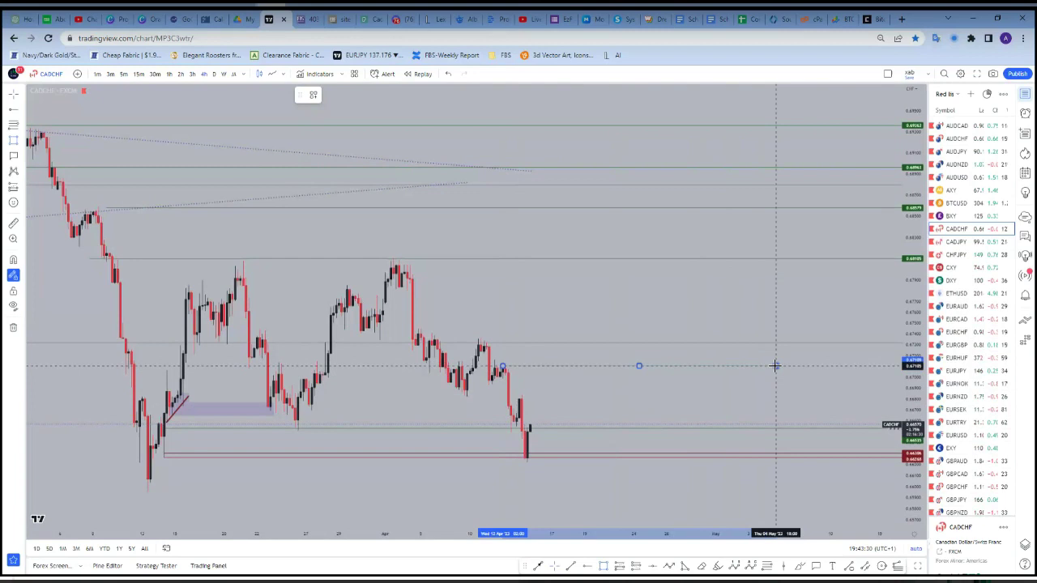
pyautogui.click(784, 373)
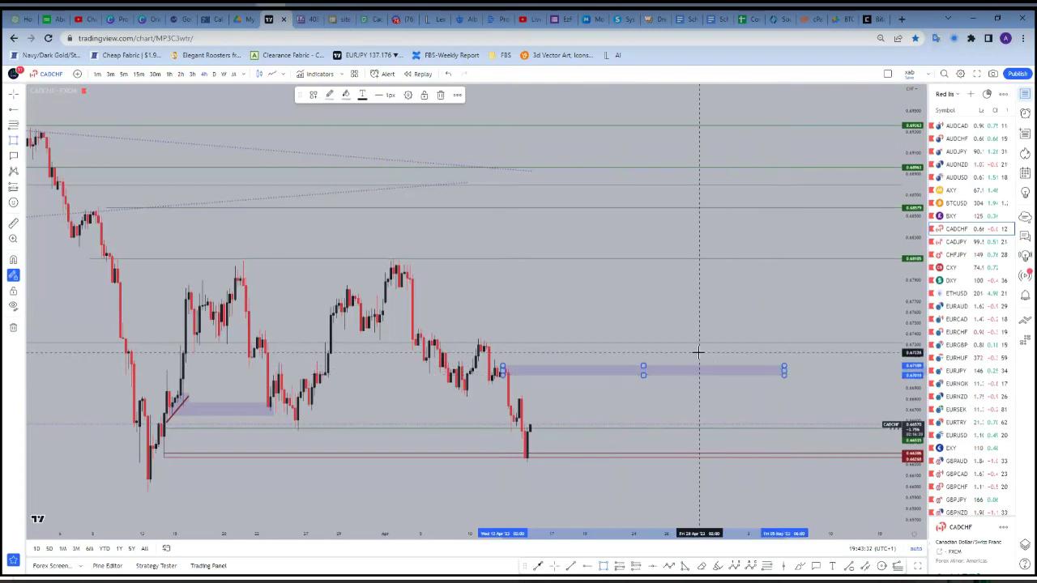
pyautogui.click(691, 357)
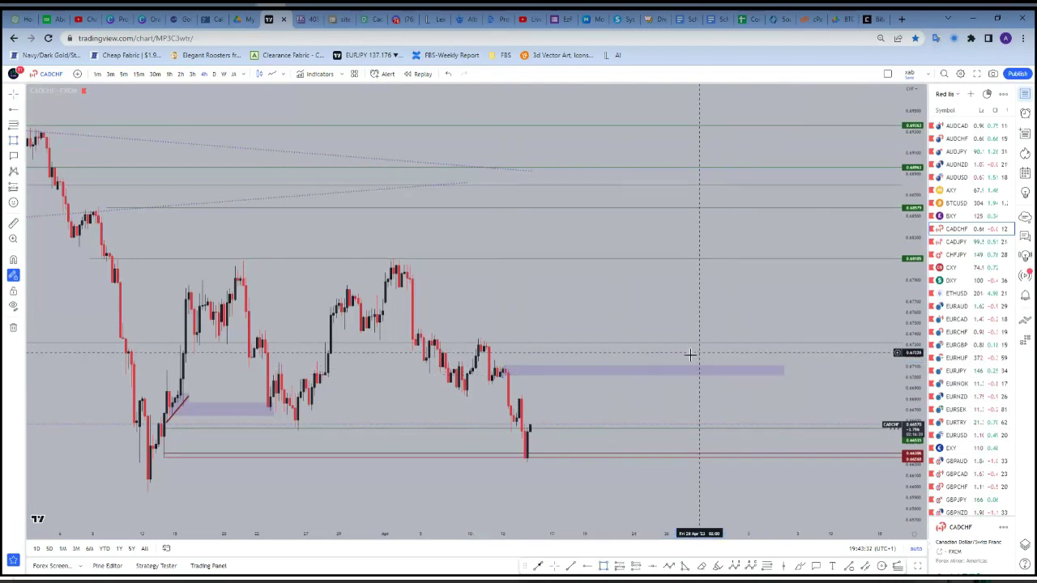
# Add a Fibonacci retracement from the recent swing high to below the latest low
pyautogui.click(767, 566)
pyautogui.click(480, 339)
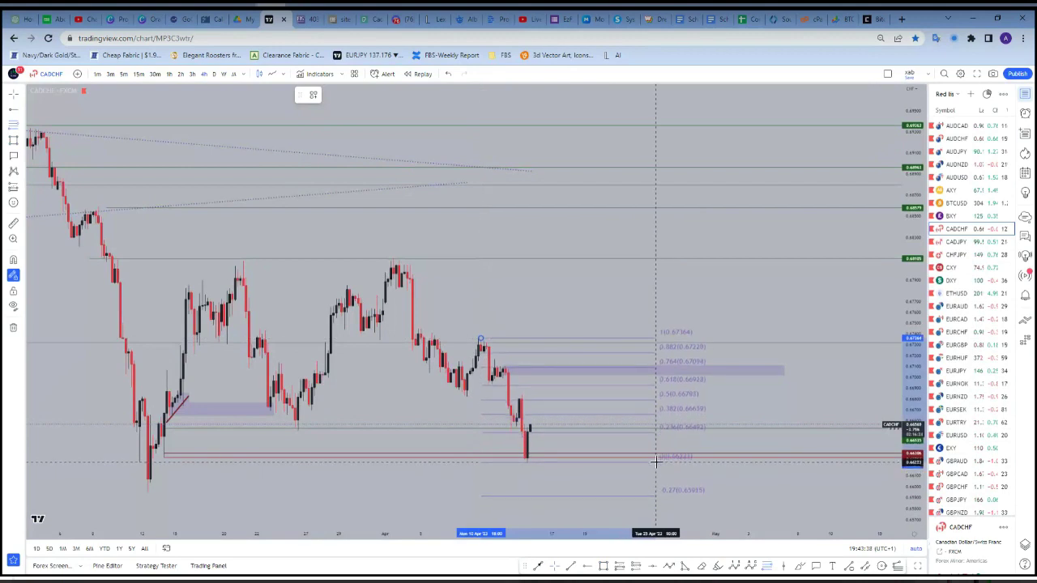
pyautogui.click(658, 463)
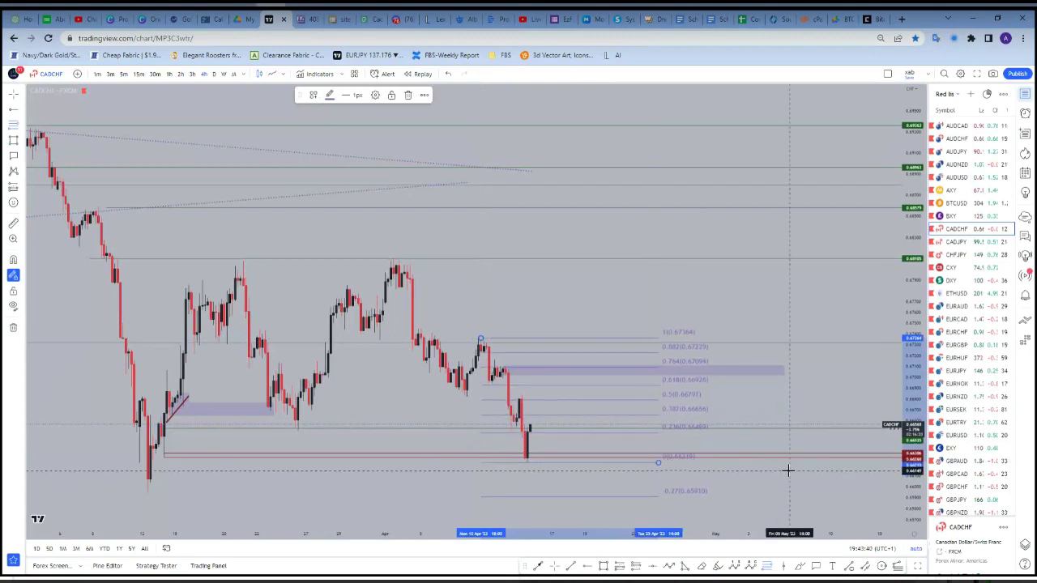
pyautogui.click(790, 470)
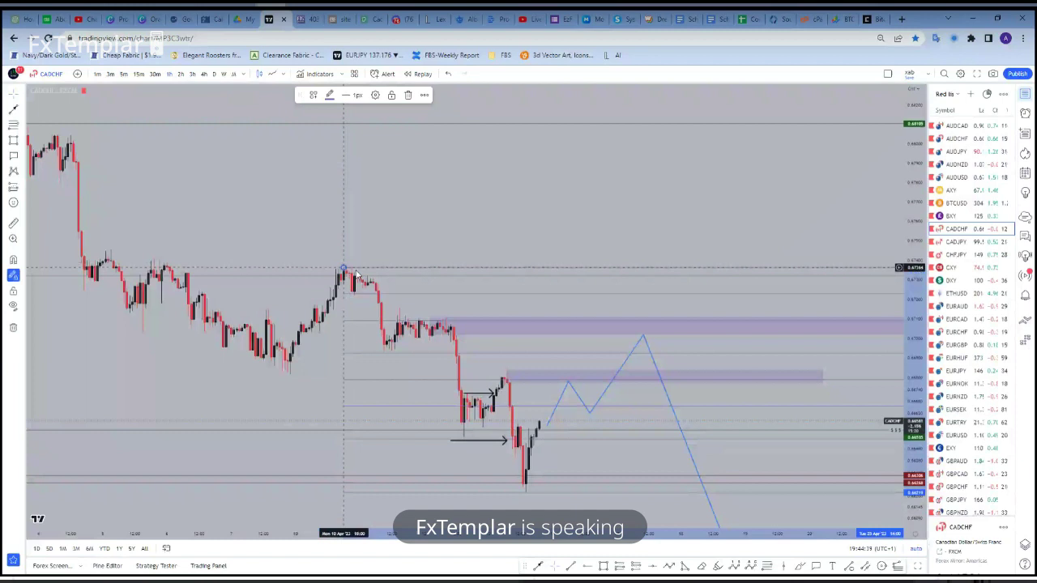
# Frame the latest candles with the arrows and the blue projected path
pyautogui.click(518, 393)
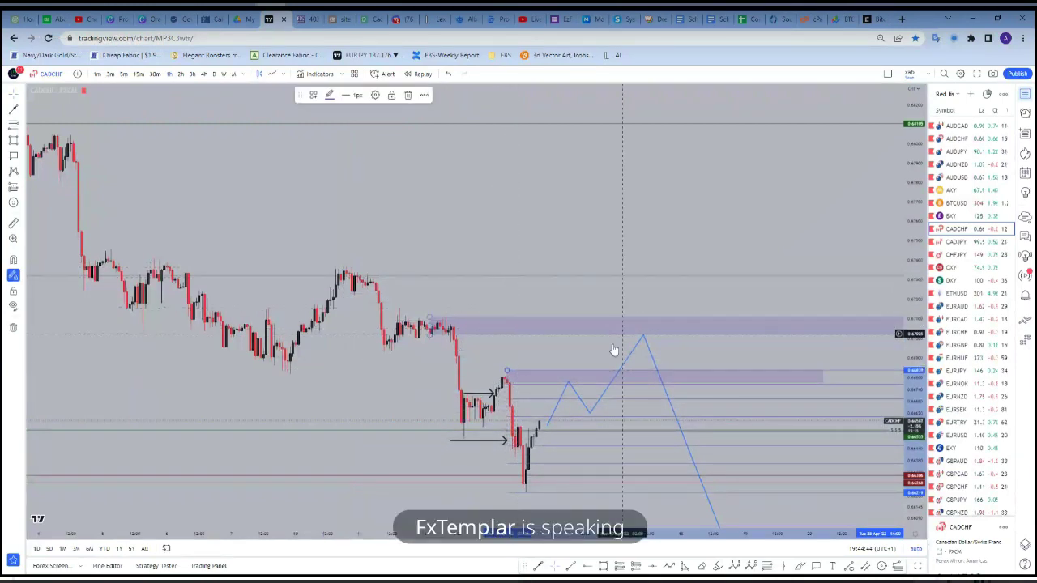
pyautogui.scroll(-3, 607, 358)
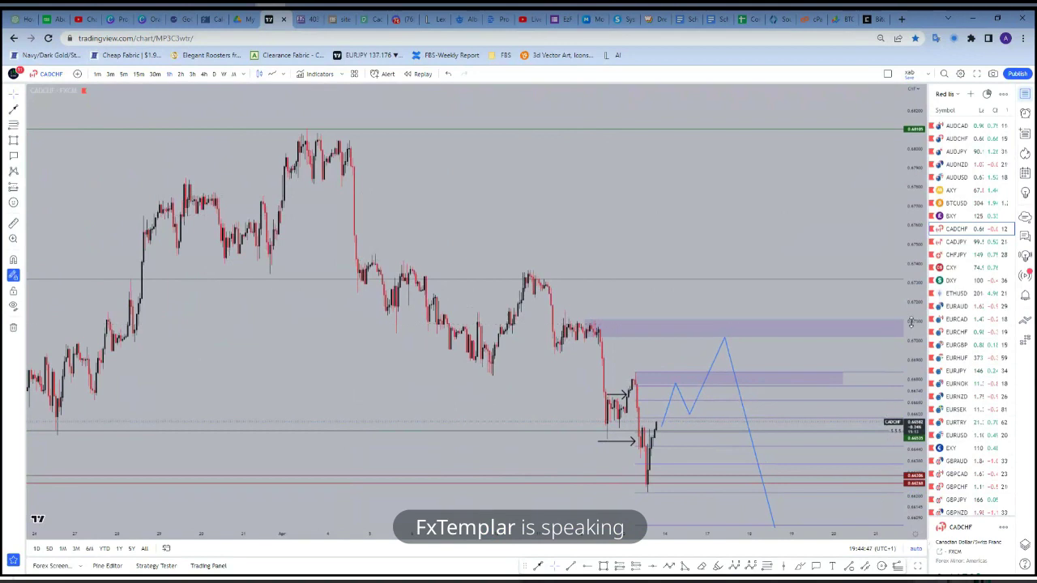
pyautogui.scroll(3, 782, 292)
pyautogui.moveTo(768, 286); pyautogui.dragTo(632, 159)
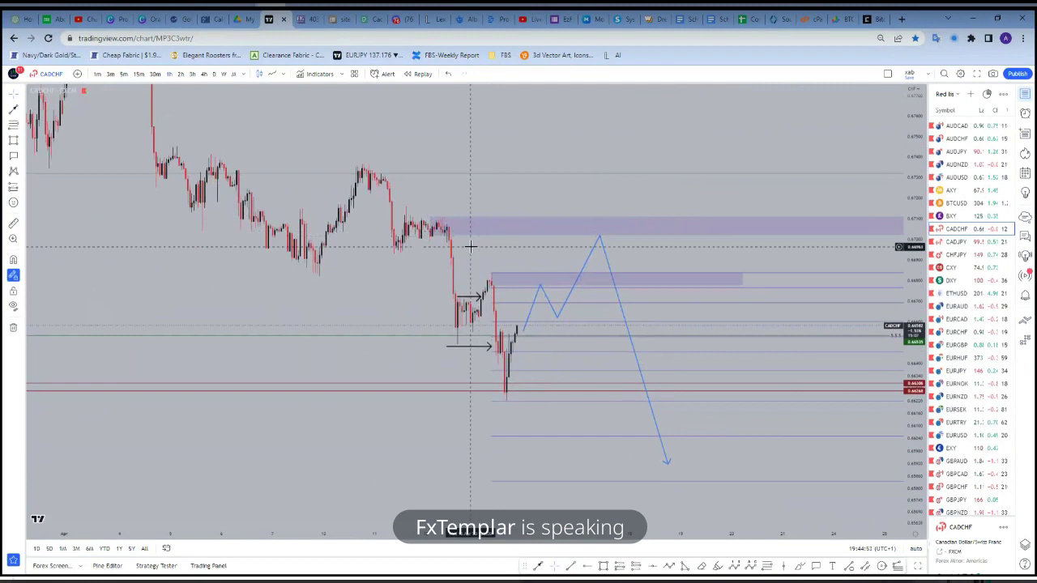
# Extend the upper purple zone's bottom to about 0.66990 and lower the path's peak onto the small box
pyautogui.click(434, 234)
pyautogui.moveTo(434, 237); pyautogui.dragTo(434, 240)
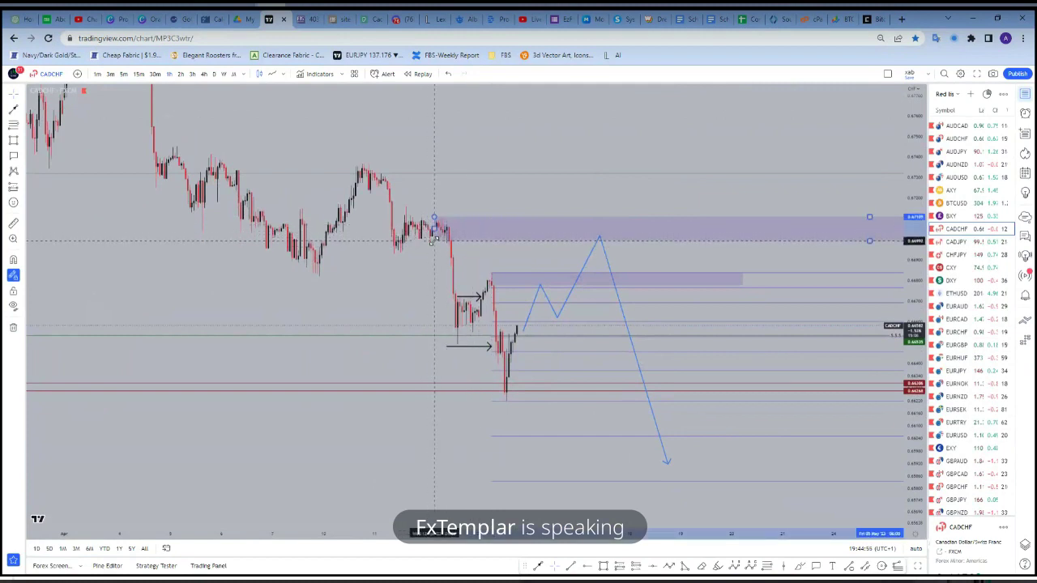
pyautogui.click(615, 202)
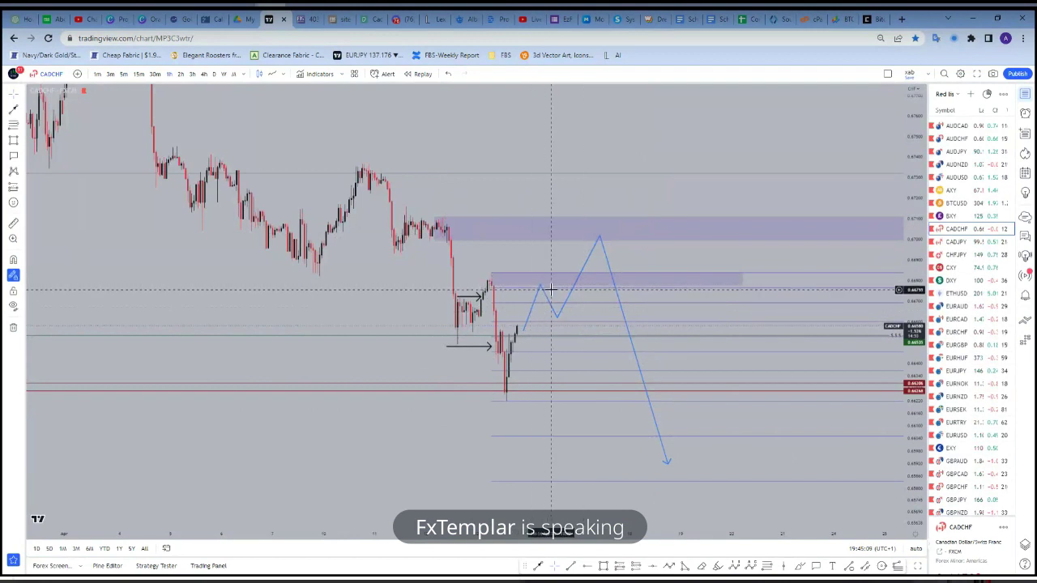
pyautogui.moveTo(600, 237); pyautogui.dragTo(587, 279)
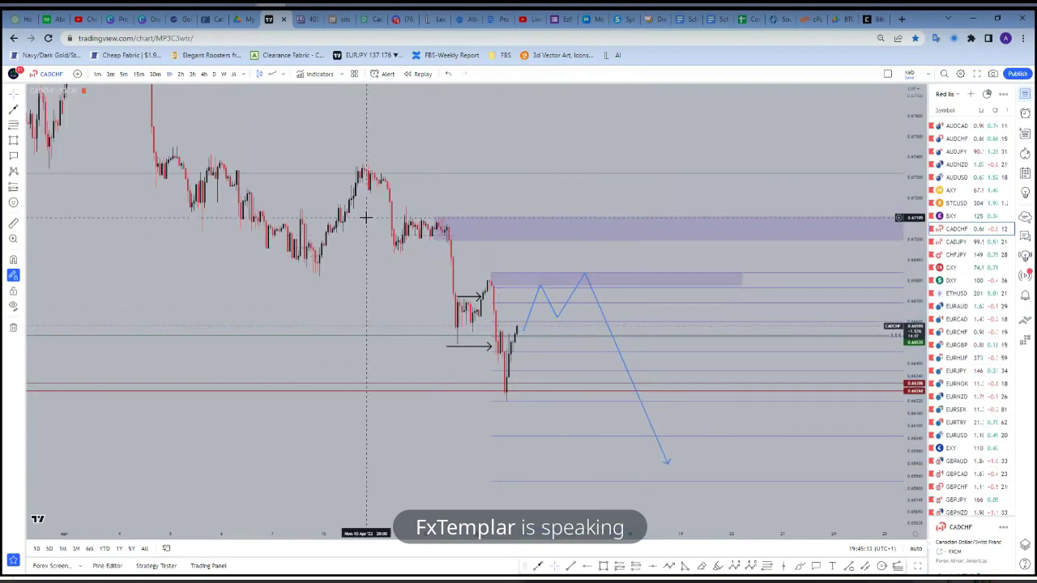
pyautogui.scroll(-2, 233, 98)
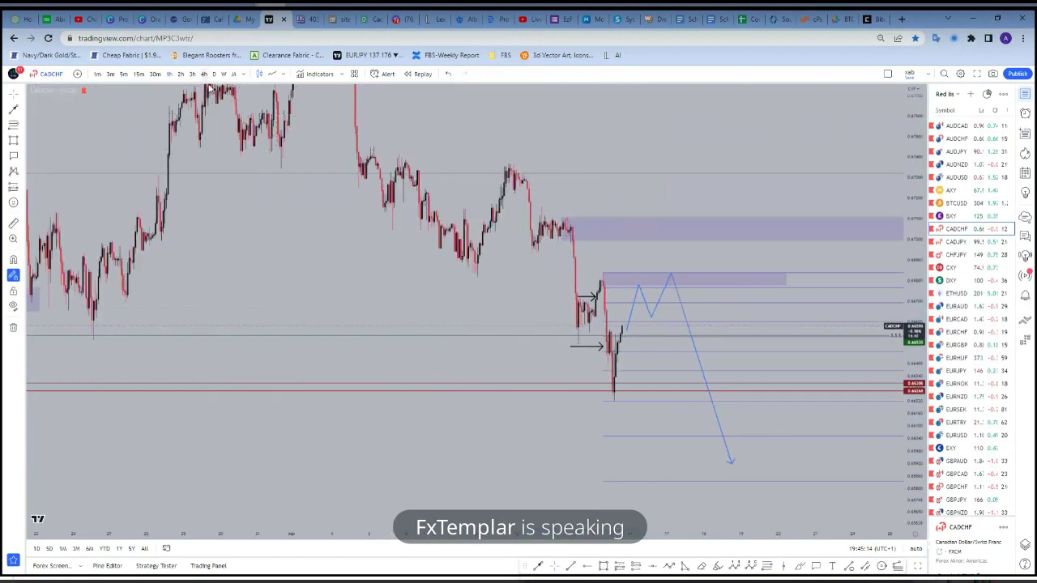
# Zoom and pan to enlarge the Fibonacci levels and the blue projected path
pyautogui.scroll(3, 662, 330)
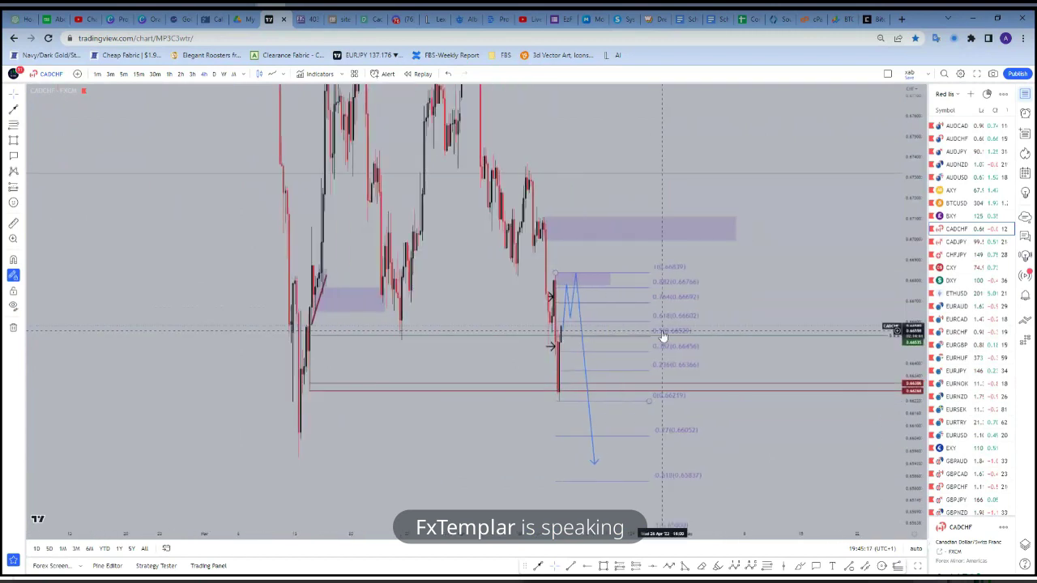
pyautogui.scroll(3, 661, 332)
pyautogui.moveTo(700, 264); pyautogui.dragTo(805, 234)
pyautogui.moveTo(701, 241); pyautogui.dragTo(827, 283)
pyautogui.scroll(-2, 827, 282)
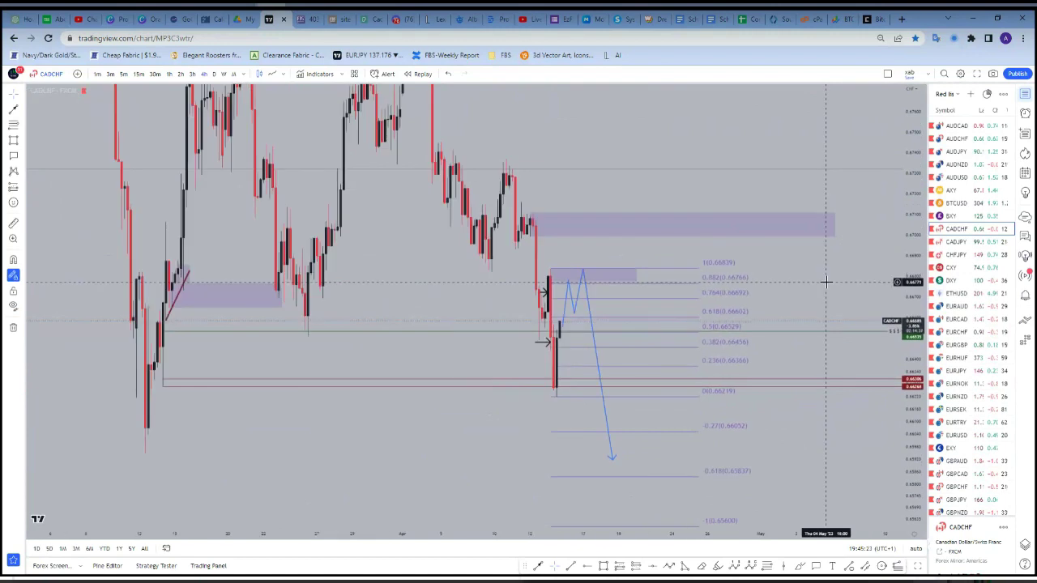
pyautogui.scroll(2, 826, 282)
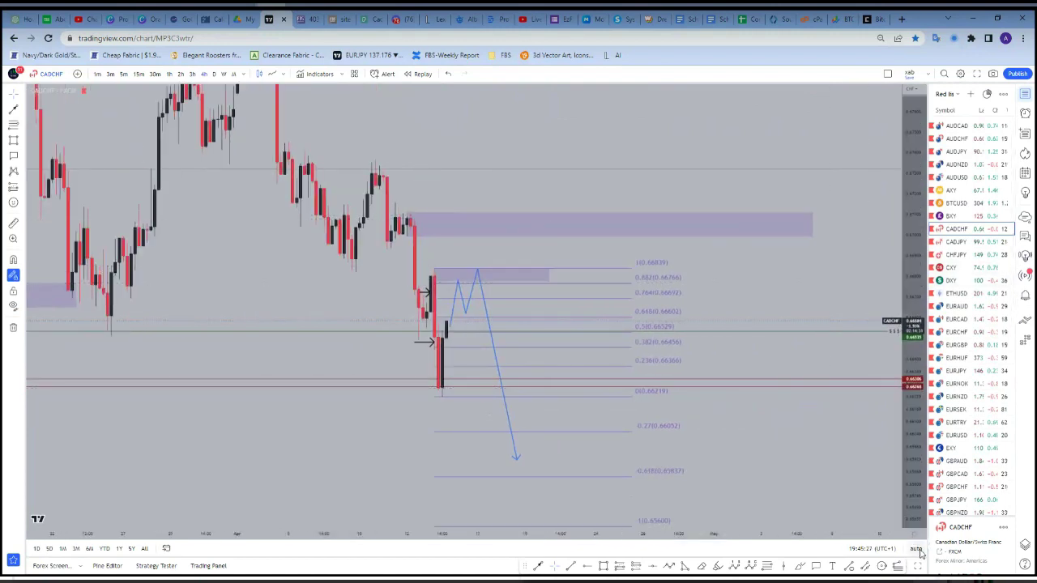
pyautogui.scroll(-3, 826, 408)
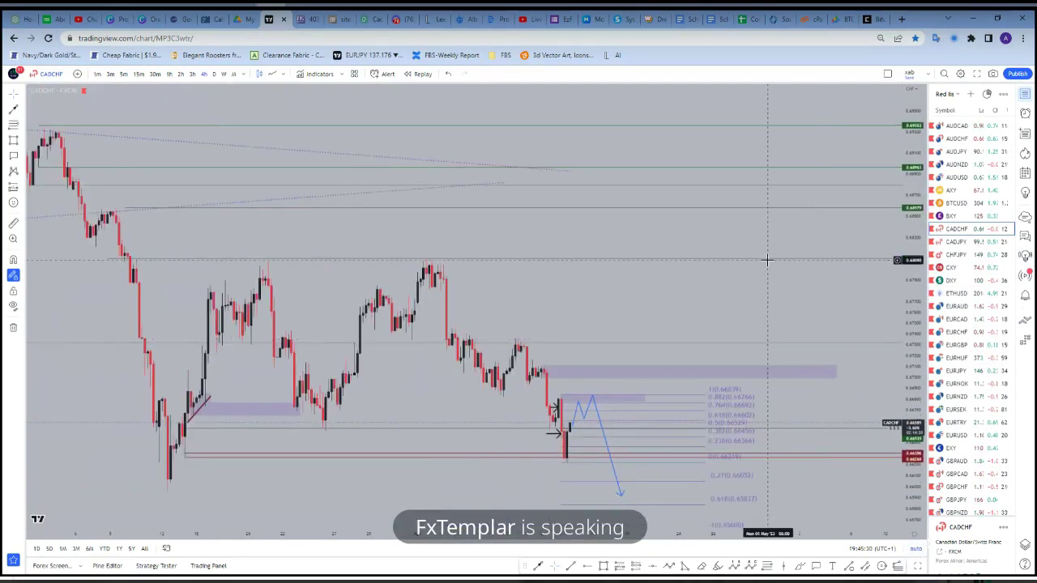
pyautogui.scroll(1, 713, 294)
pyautogui.moveTo(677, 295); pyautogui.dragTo(762, 294)
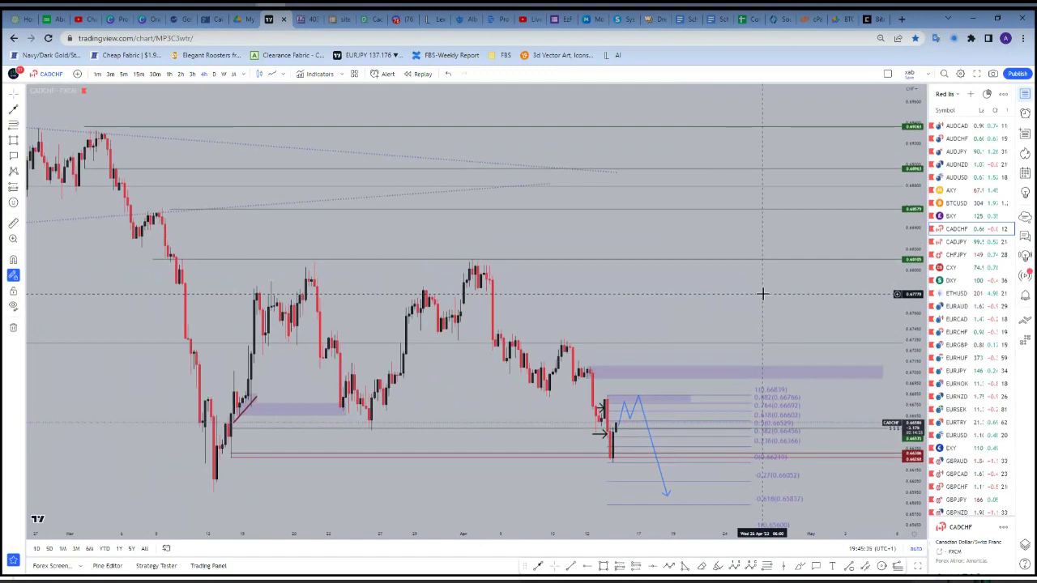
pyautogui.scroll(5, 746, 296)
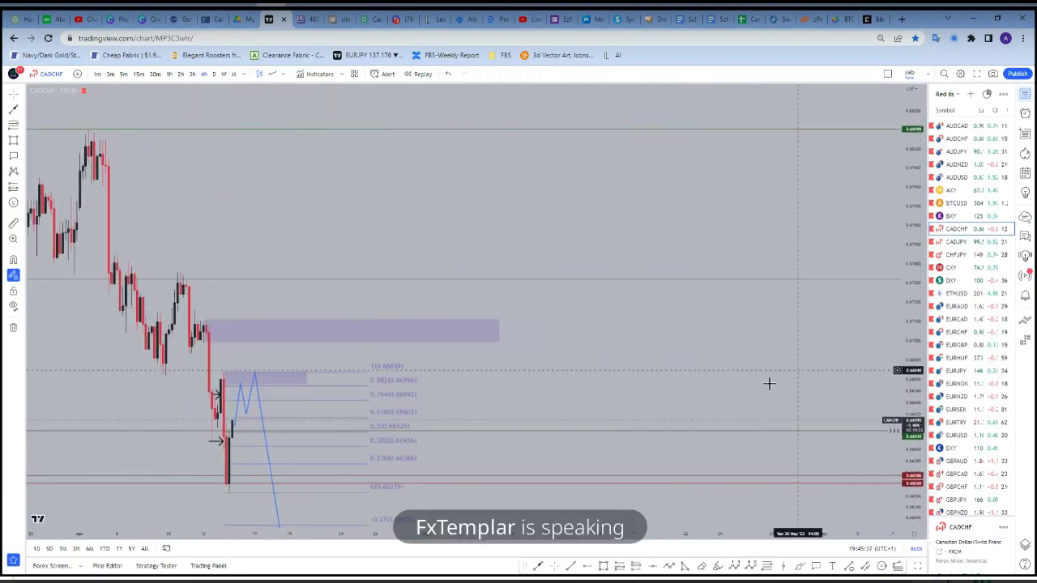
pyautogui.scroll(3, 714, 352)
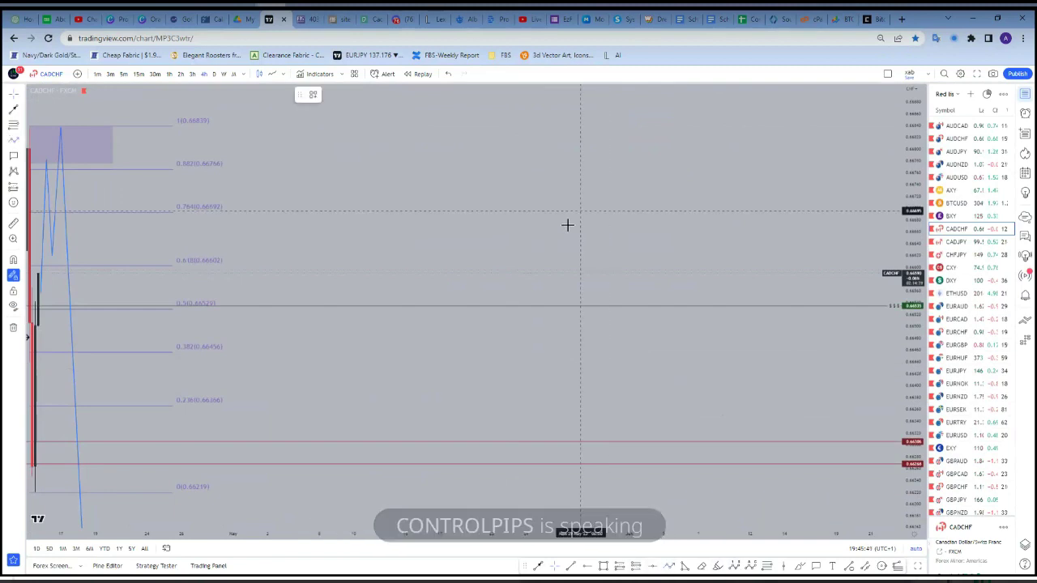
# Sketch a blue zigzag path peaking near 0.882 and ending in a downward arrow toward 0.618
pyautogui.click(510, 214)
pyautogui.click(531, 178)
pyautogui.click(543, 205)
pyautogui.click(549, 180)
pyautogui.click(551, 211)
pyautogui.click(566, 177)
pyautogui.click(574, 201)
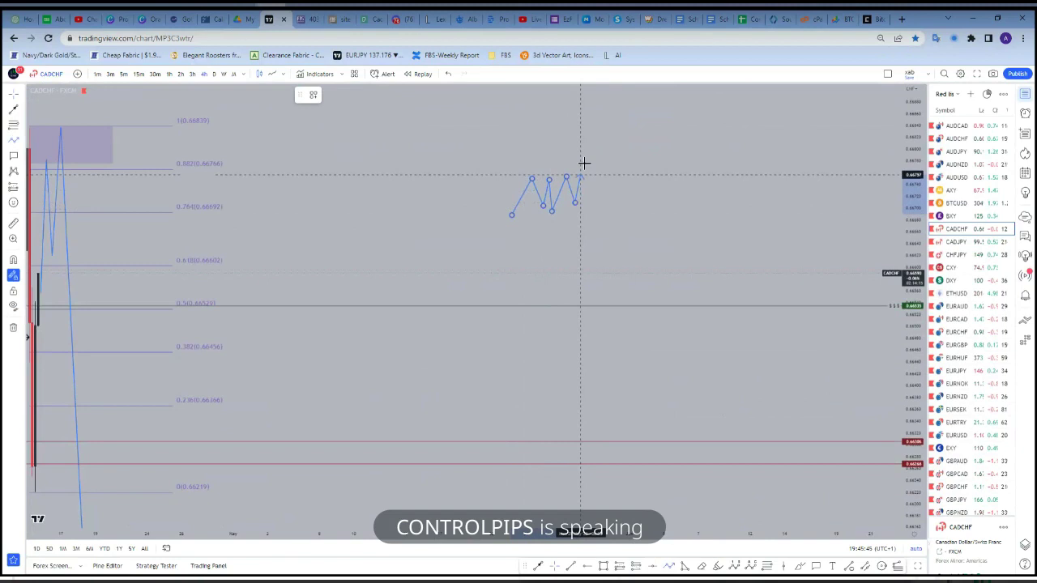
pyautogui.click(589, 157)
pyautogui.click(609, 236)
pyautogui.click(624, 179)
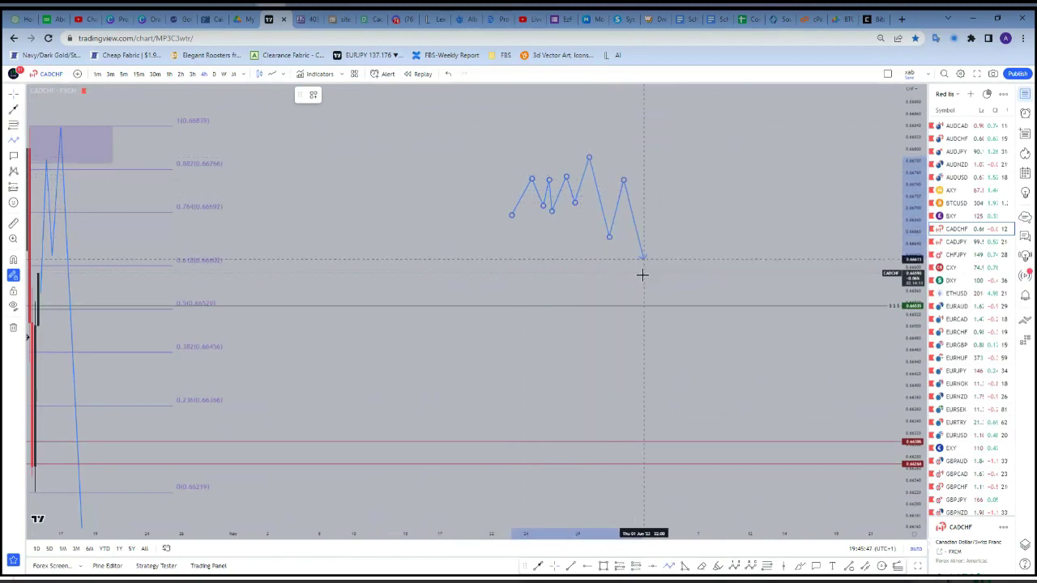
pyautogui.doubleClick(642, 282)
pyautogui.click(648, 263)
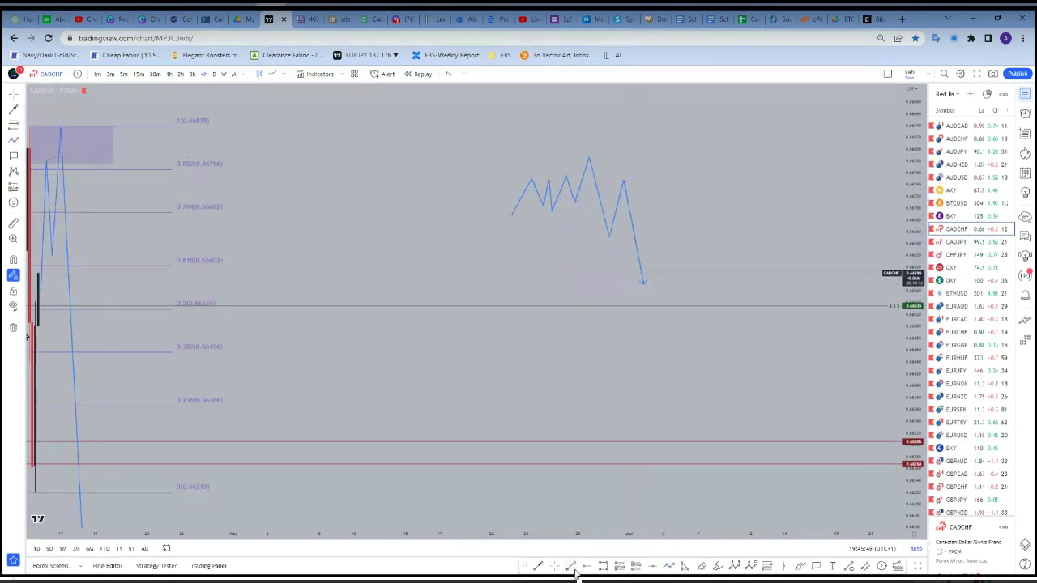
# Mark two of the zigzag's lows with short horizontal arrows
pyautogui.click(540, 568)
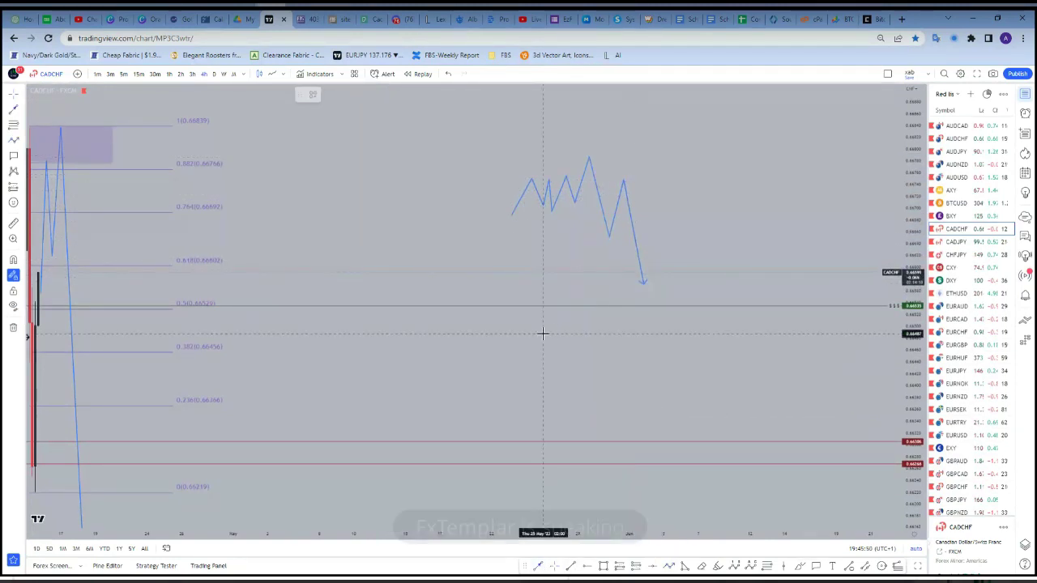
pyautogui.click(557, 176)
pyautogui.click(580, 176)
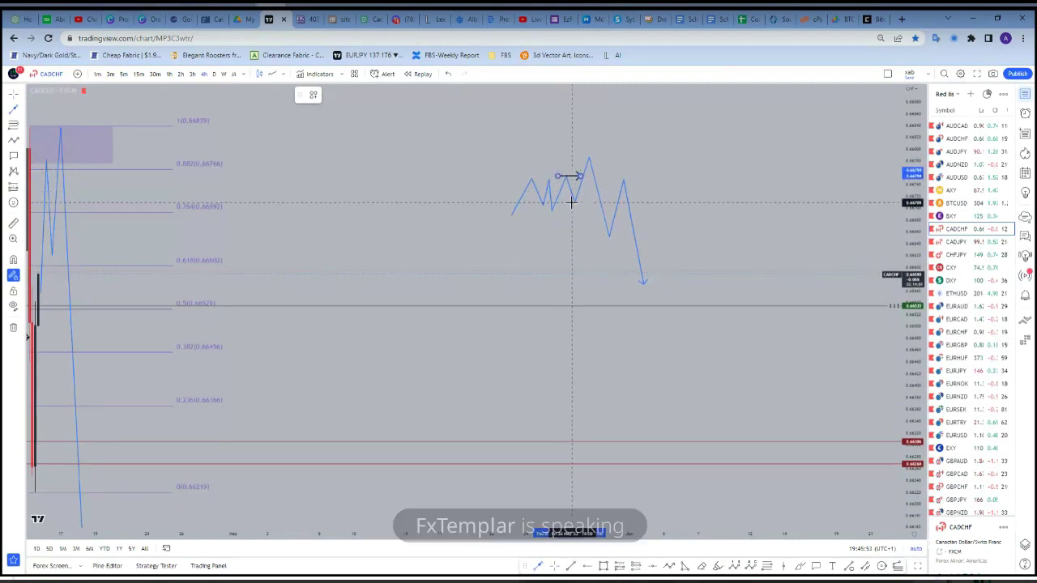
pyautogui.click(572, 202)
pyautogui.click(594, 201)
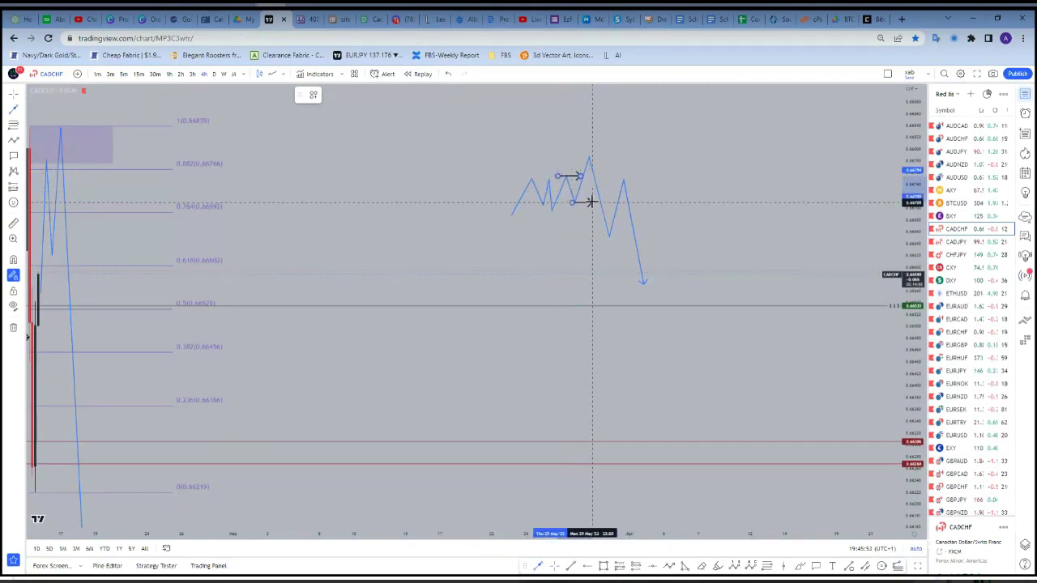
pyautogui.click(676, 164)
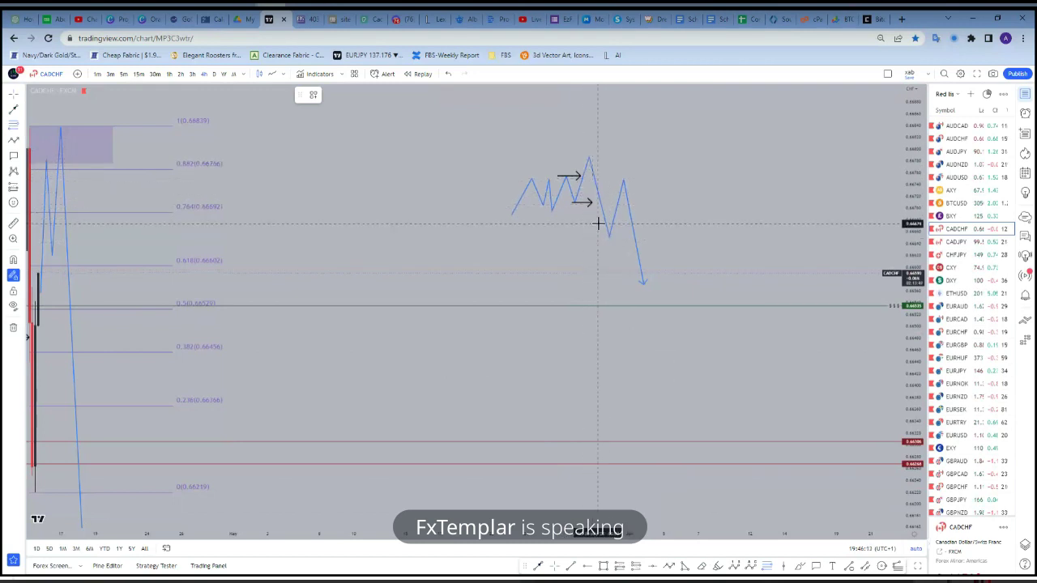
# Draw a Fibonacci from the zigzag peak to its swing low, nudging one zigzag point
pyautogui.click(586, 157)
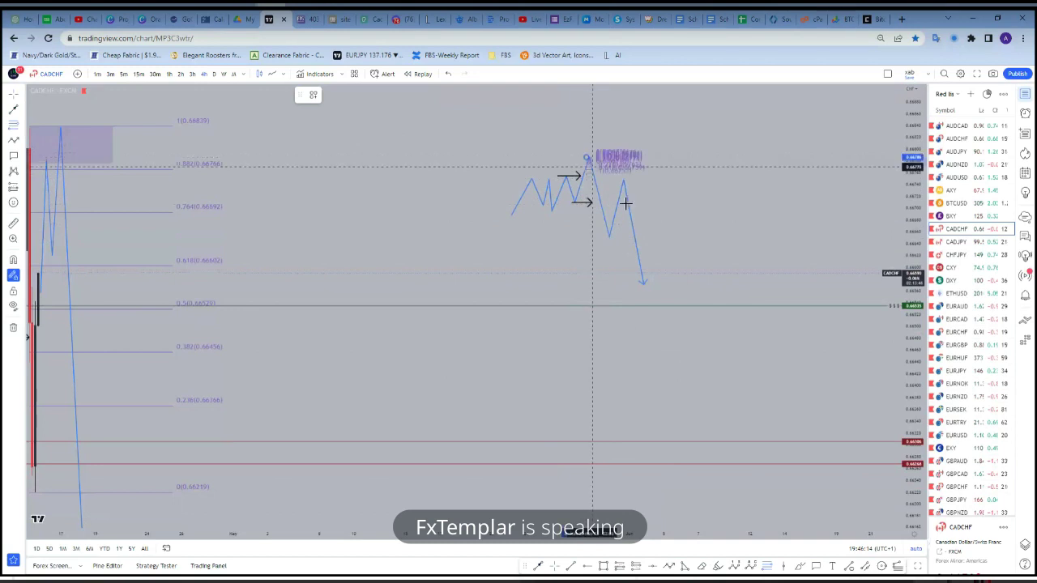
pyautogui.click(658, 236)
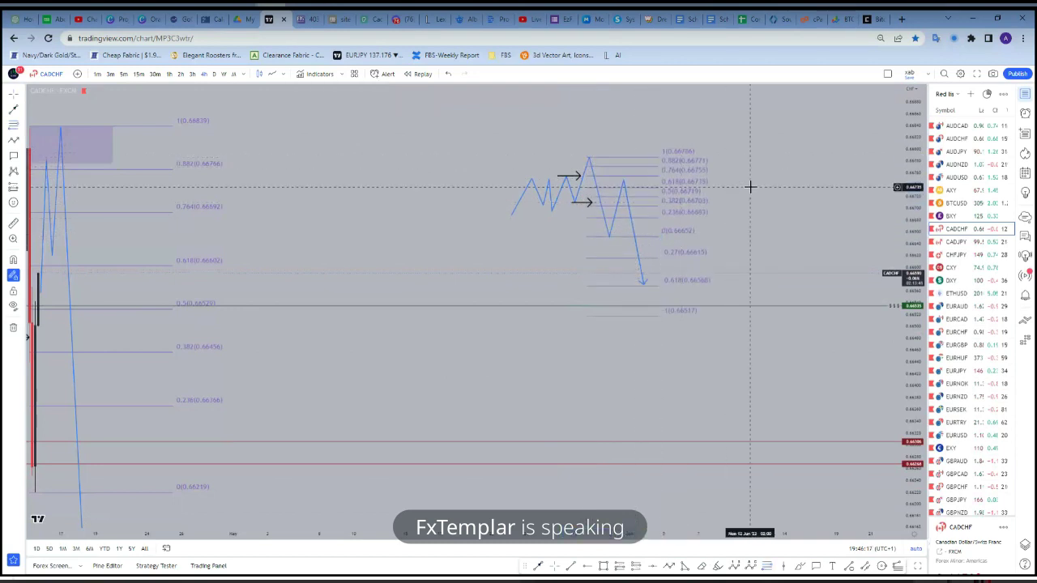
pyautogui.moveTo(623, 182); pyautogui.dragTo(626, 177)
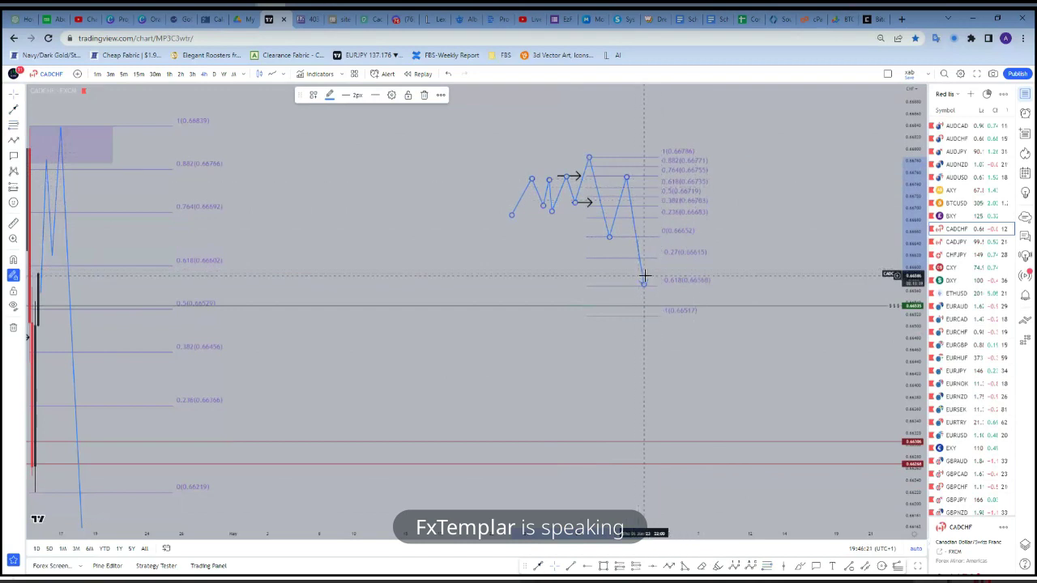
pyautogui.click(779, 202)
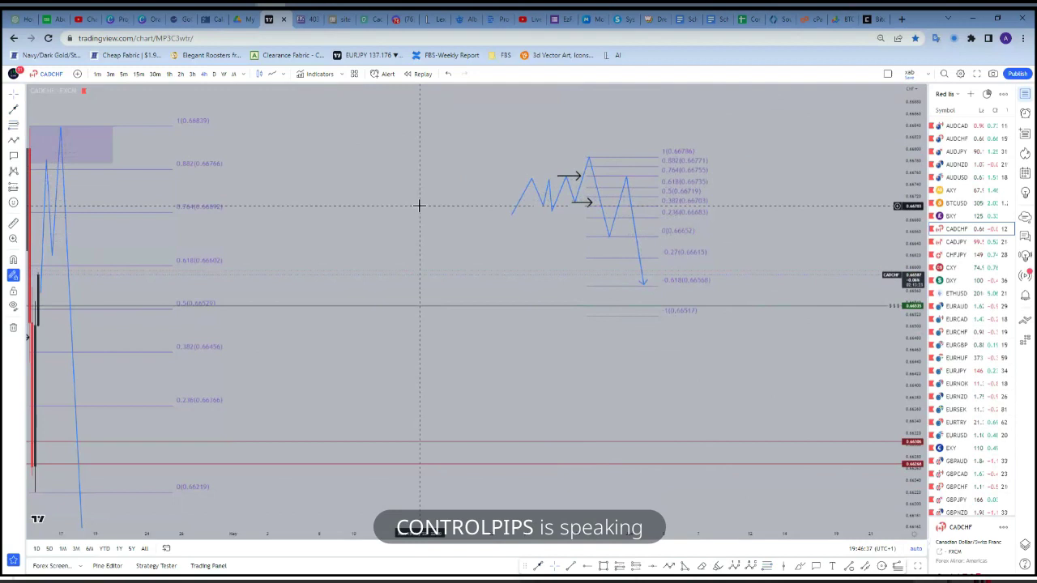
pyautogui.moveTo(435, 206); pyautogui.dragTo(429, 289)
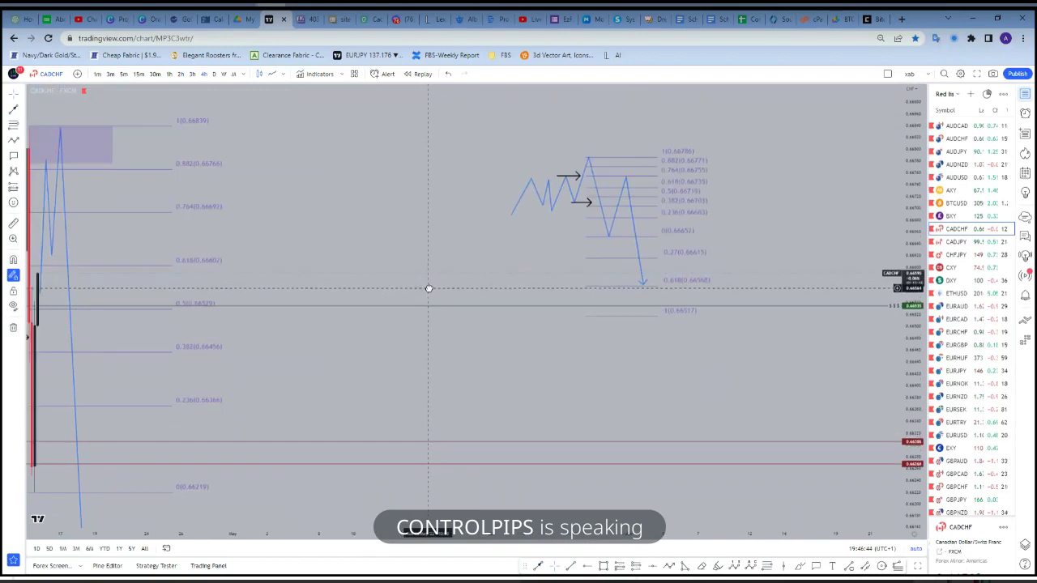
pyautogui.click(590, 160)
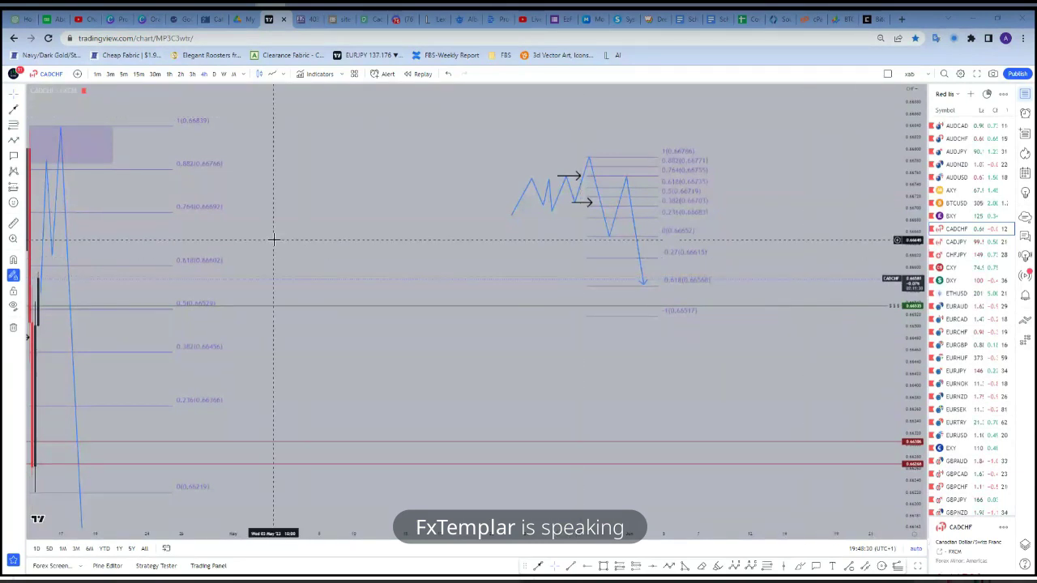
# Zoom out to show the Fibonacci and projected path alongside earlier CADCHF history
pyautogui.scroll(-5, 831, 238)
pyautogui.scroll(3, 653, 260)
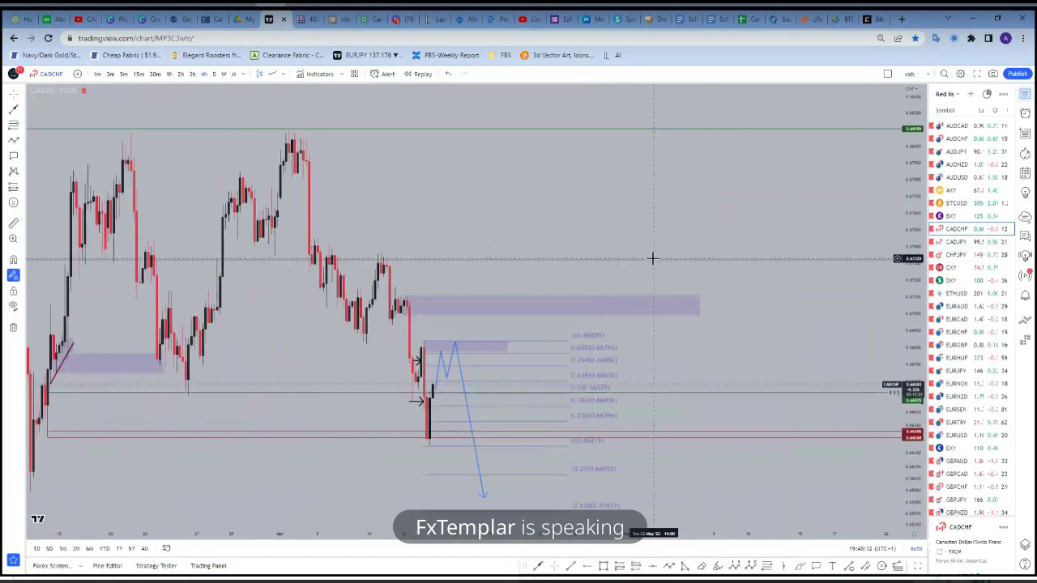
pyautogui.scroll(-2, 653, 259)
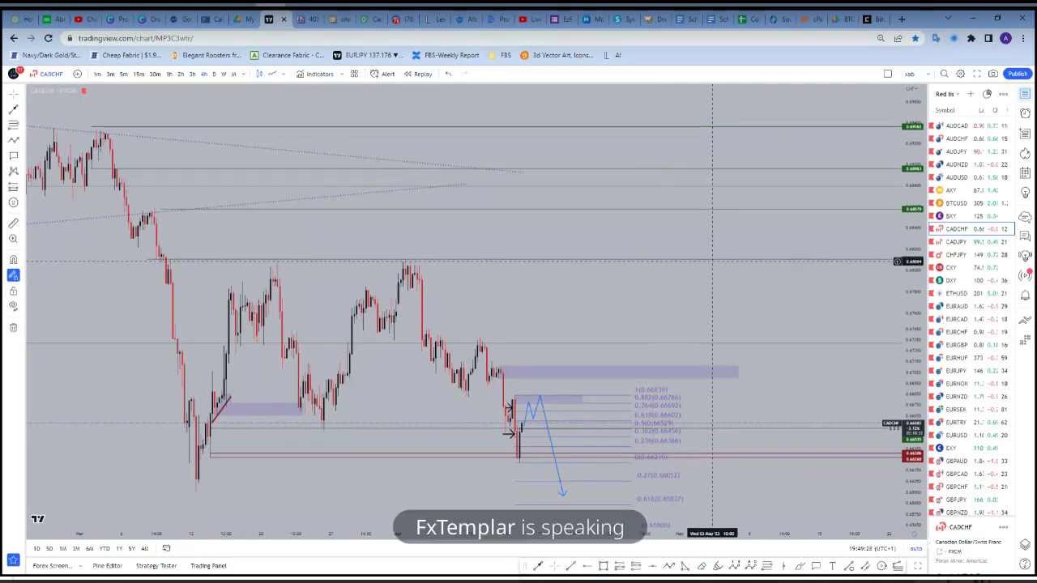
# Load GBPAUD and view it on the daily then 4-hour timeframe with the price pane maximized
pyautogui.click(957, 461)
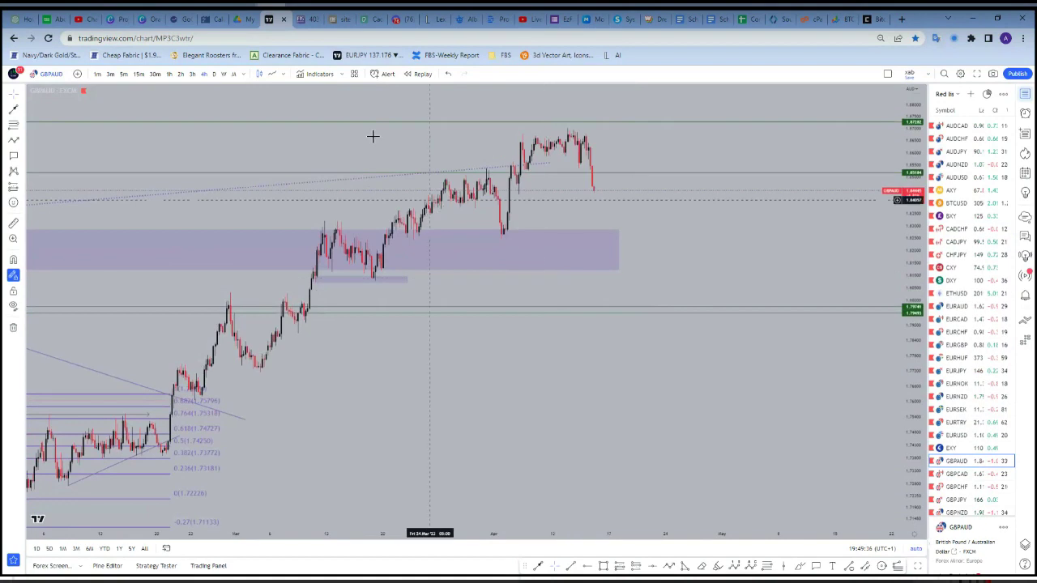
pyautogui.click(214, 74)
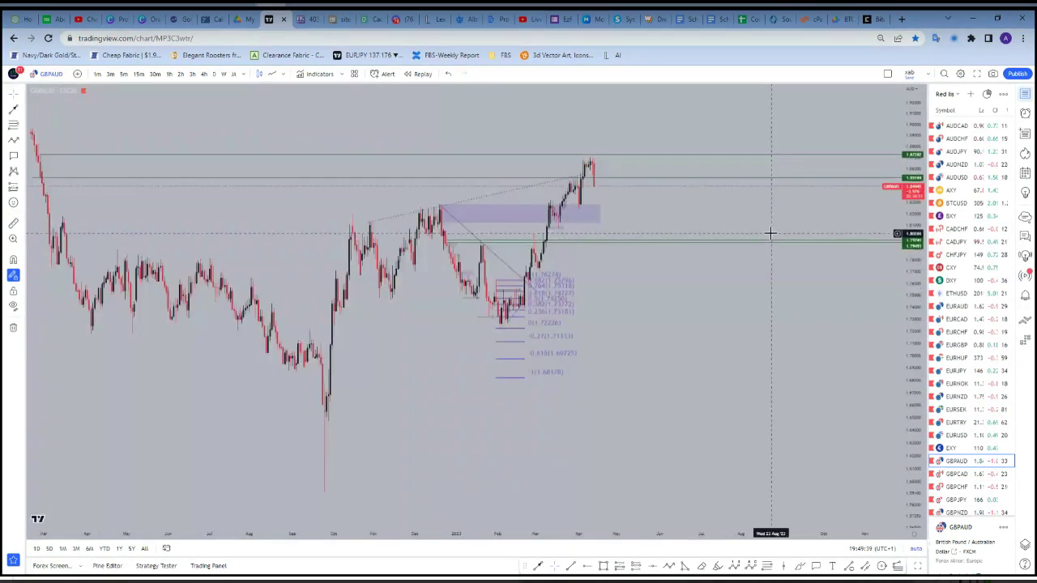
pyautogui.scroll(-3, 759, 303)
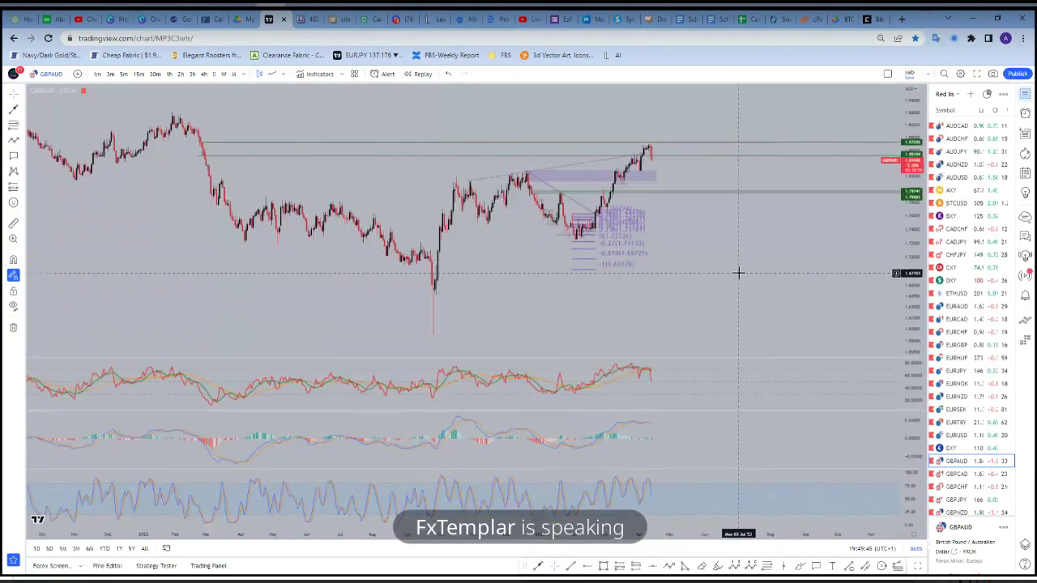
pyautogui.doubleClick(467, 183)
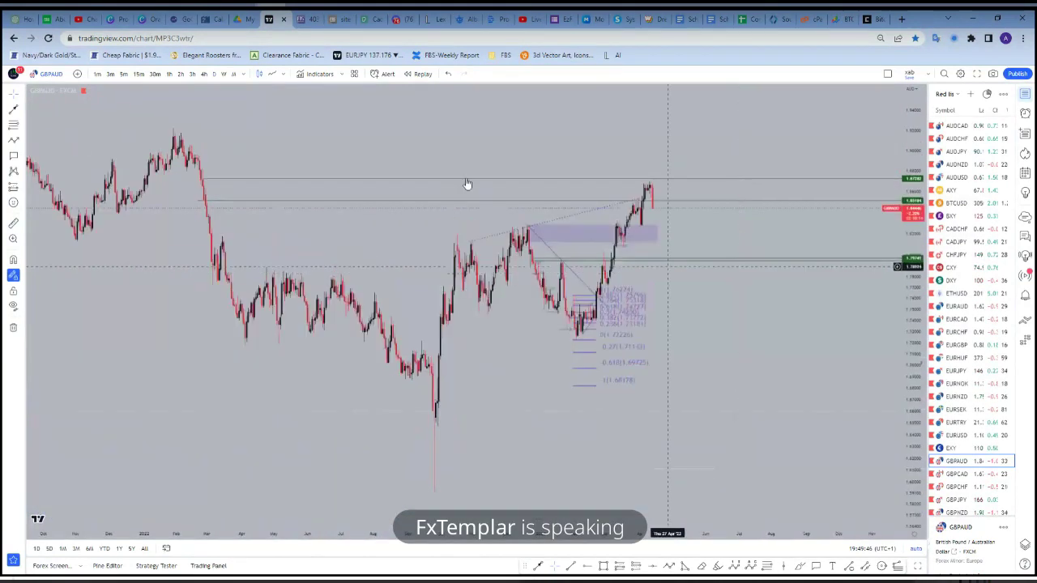
pyautogui.click(206, 77)
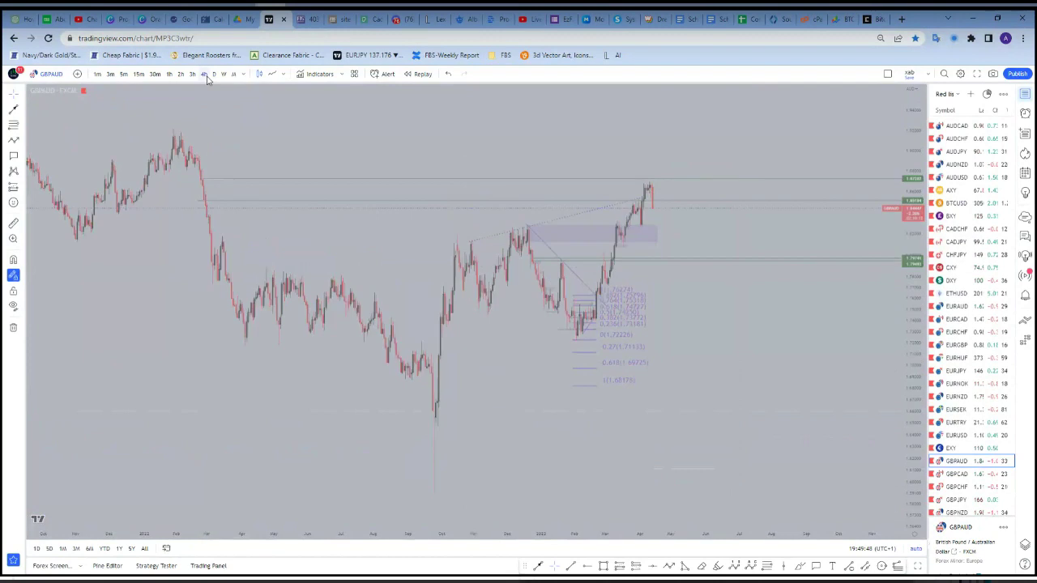
pyautogui.scroll(5, 646, 142)
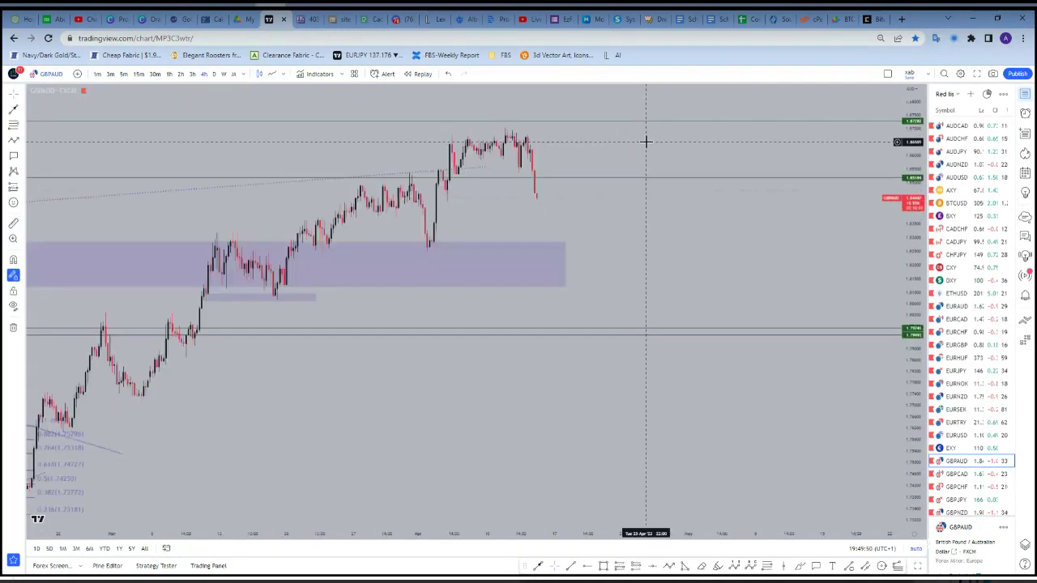
pyautogui.scroll(2, 640, 146)
pyautogui.scroll(-1, 567, 203)
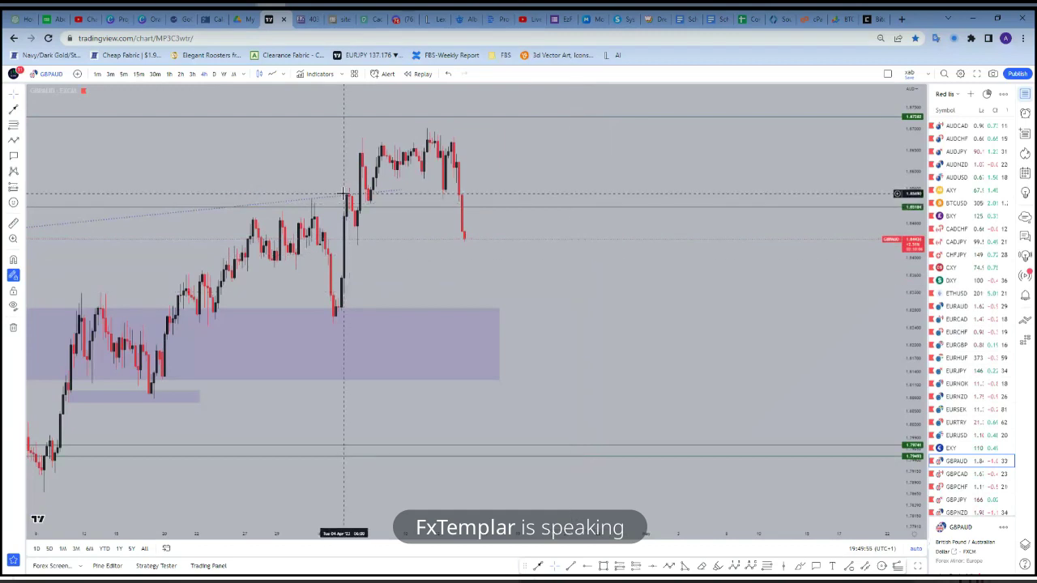
# Switch GBPAUD to 1-hour and zoom in on the sharp drop from the April highs
pyautogui.click(171, 78)
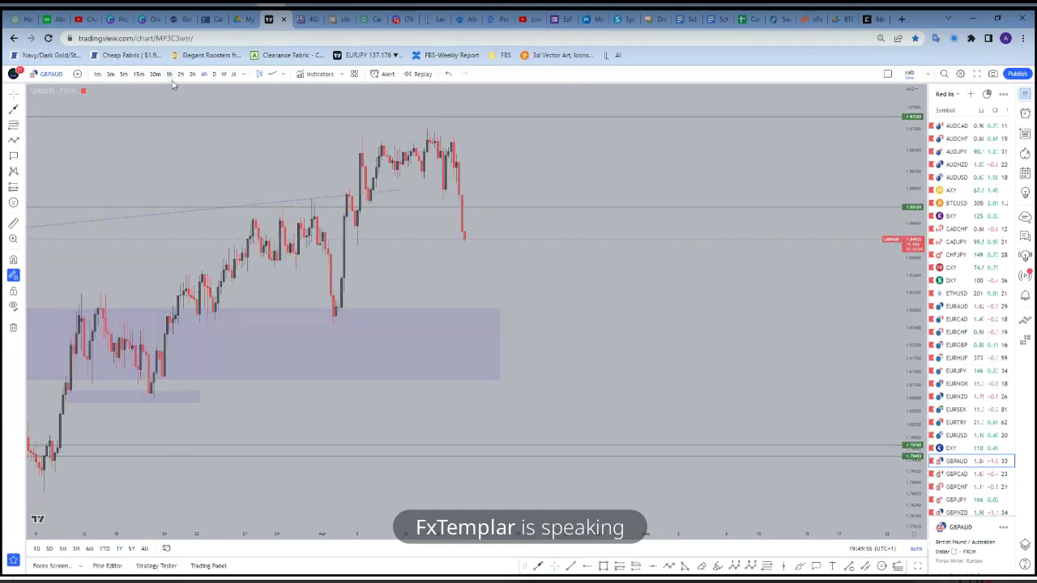
pyautogui.scroll(-3, 549, 234)
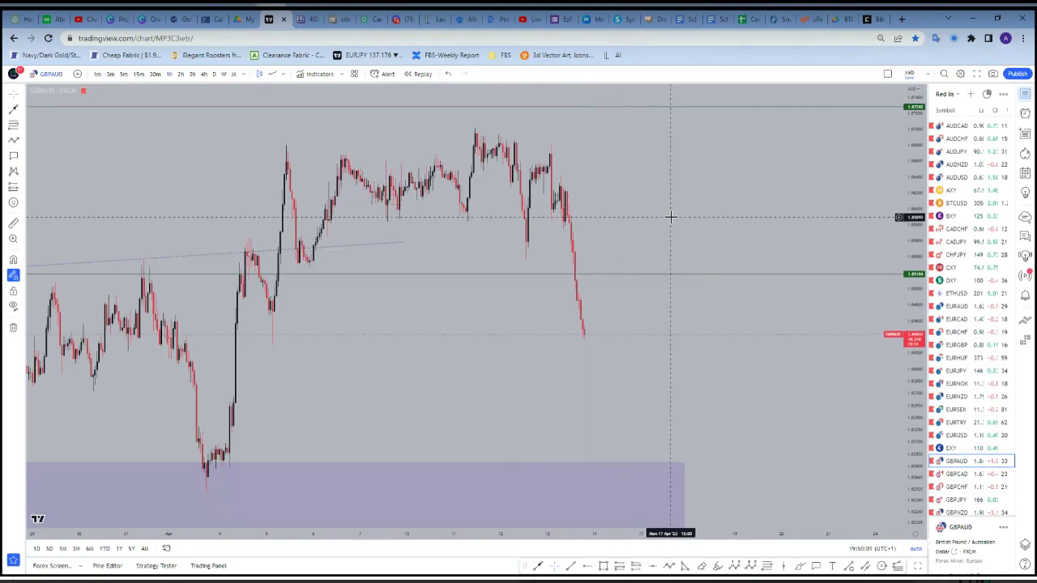
pyautogui.scroll(2, 671, 216)
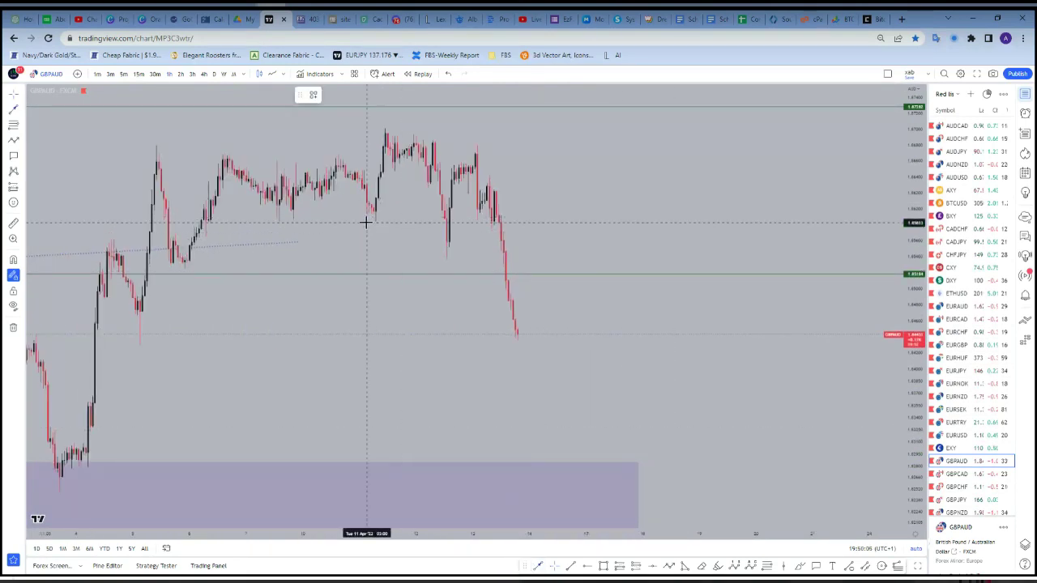
pyautogui.moveTo(364, 220); pyautogui.dragTo(430, 221)
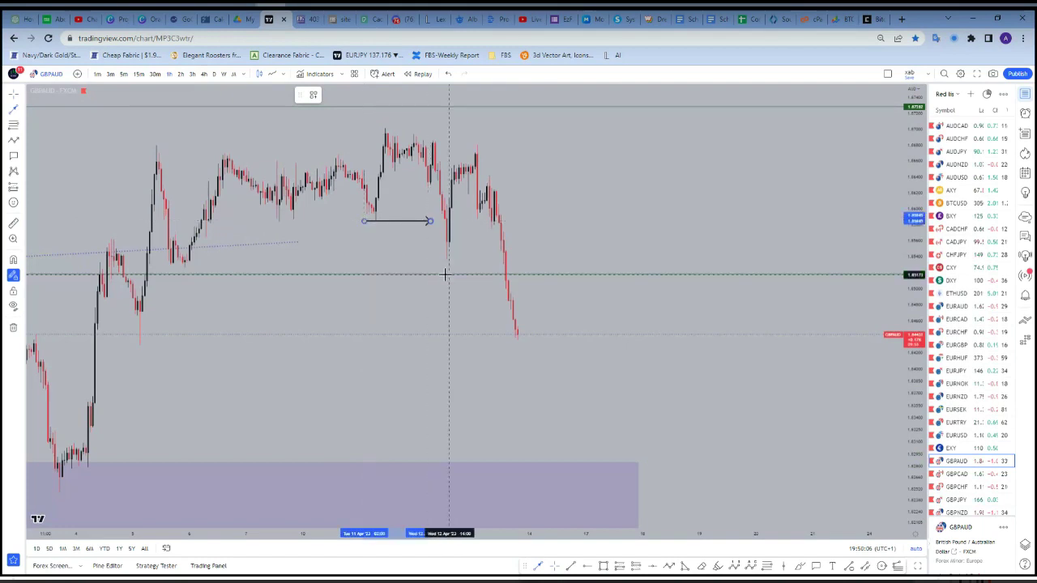
pyautogui.moveTo(429, 260); pyautogui.dragTo(485, 260)
pyautogui.click(678, 196)
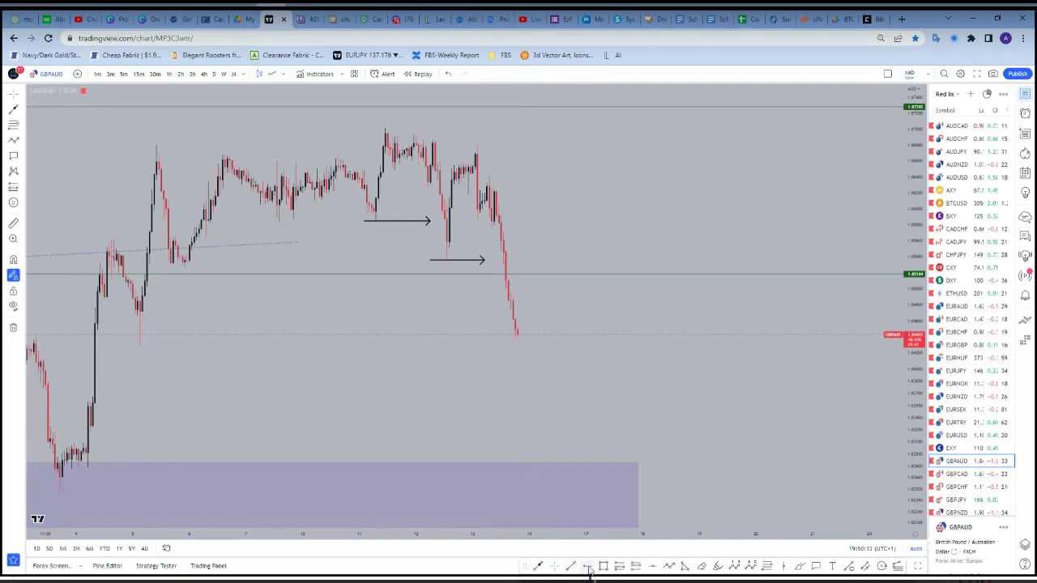
pyautogui.click(80, 403)
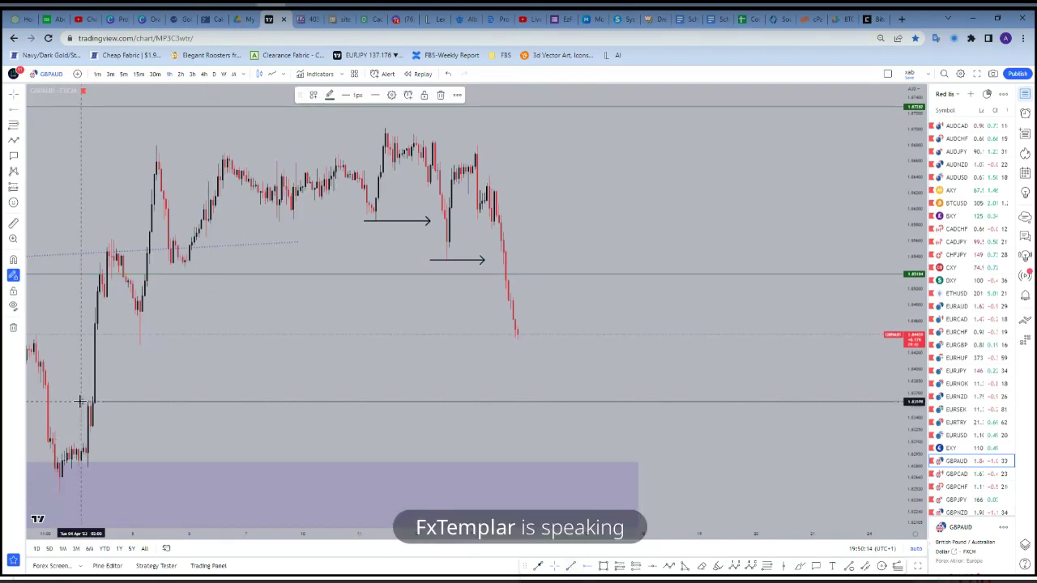
pyautogui.click(79, 466)
pyautogui.click(231, 432)
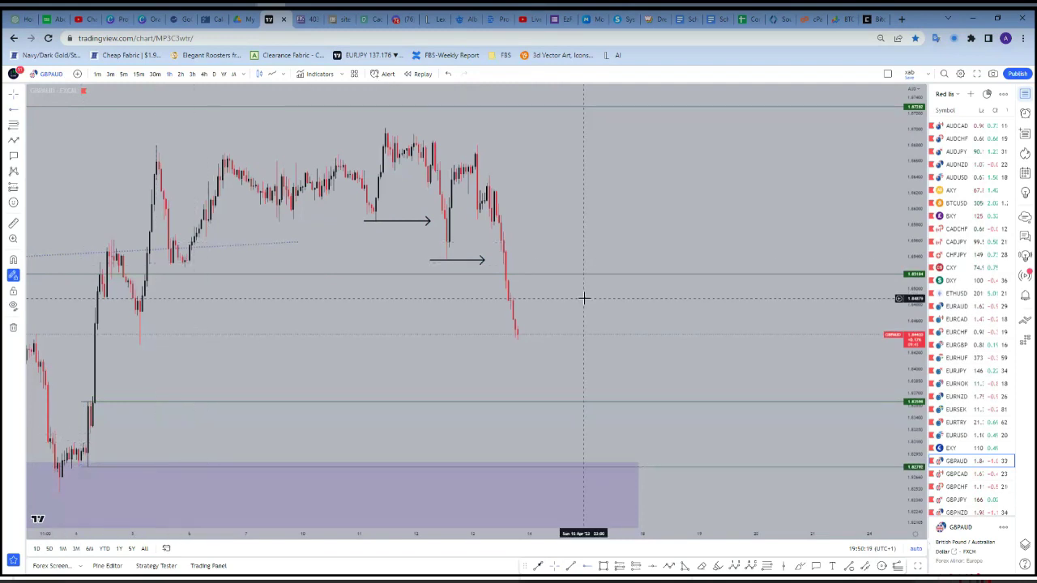
pyautogui.scroll(-4, 584, 298)
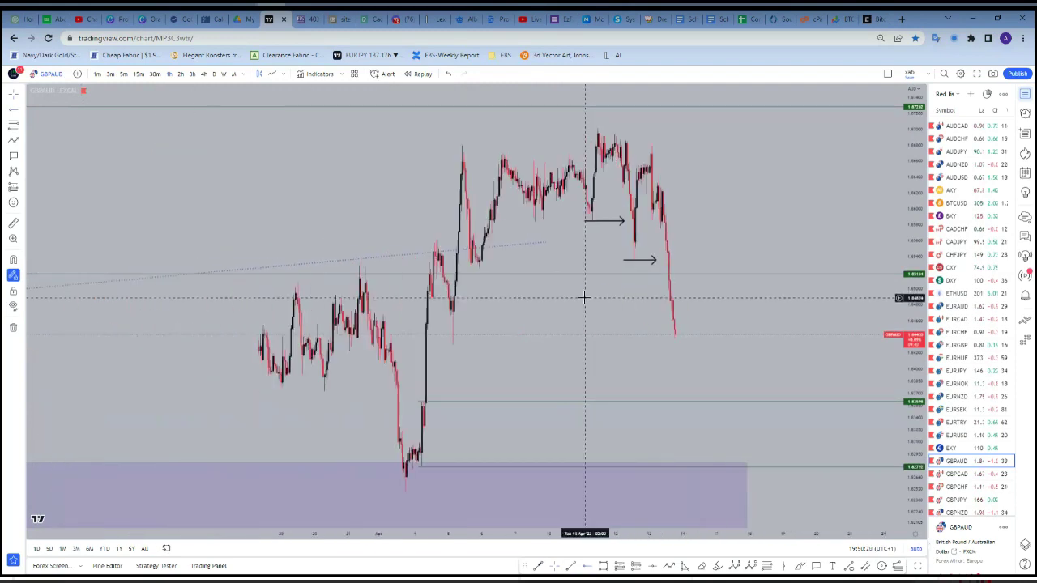
pyautogui.scroll(2, 585, 298)
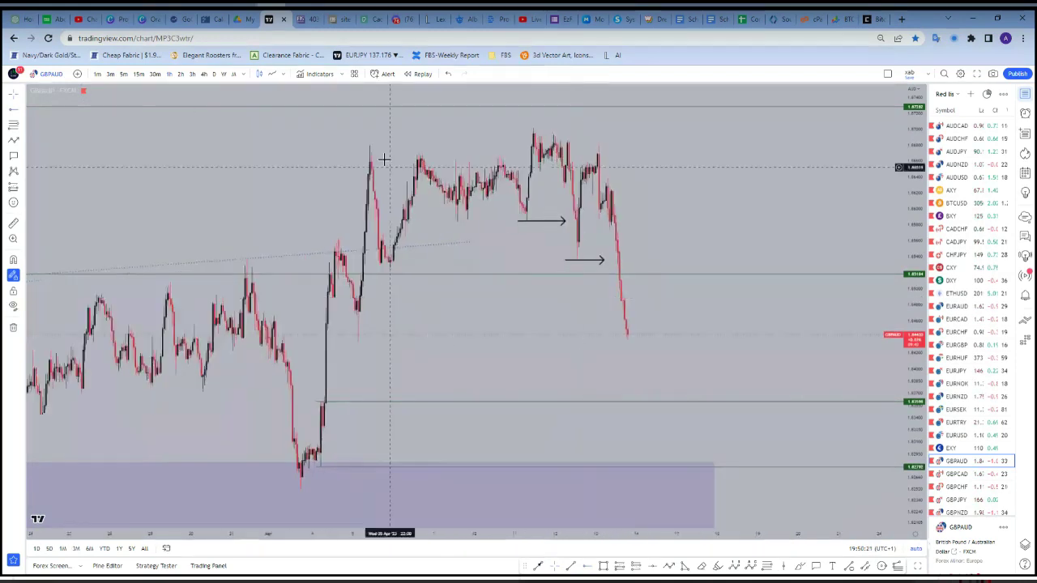
pyautogui.click(155, 73)
# Mark two horizontal levels at the GBPAUD peak candle on 15m, then return to 4h
pyautogui.scroll(2, 615, 212)
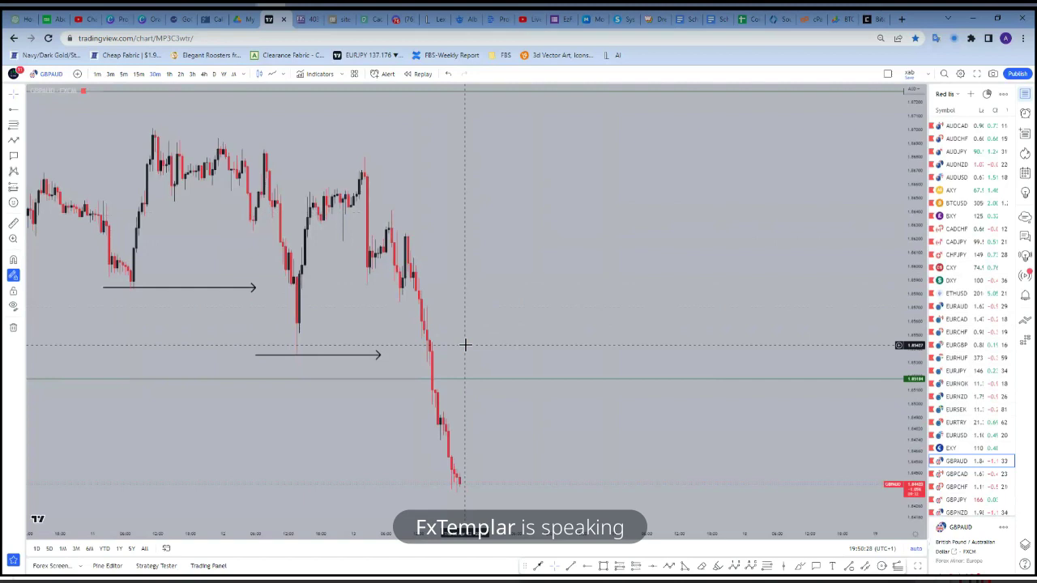
pyautogui.click(139, 75)
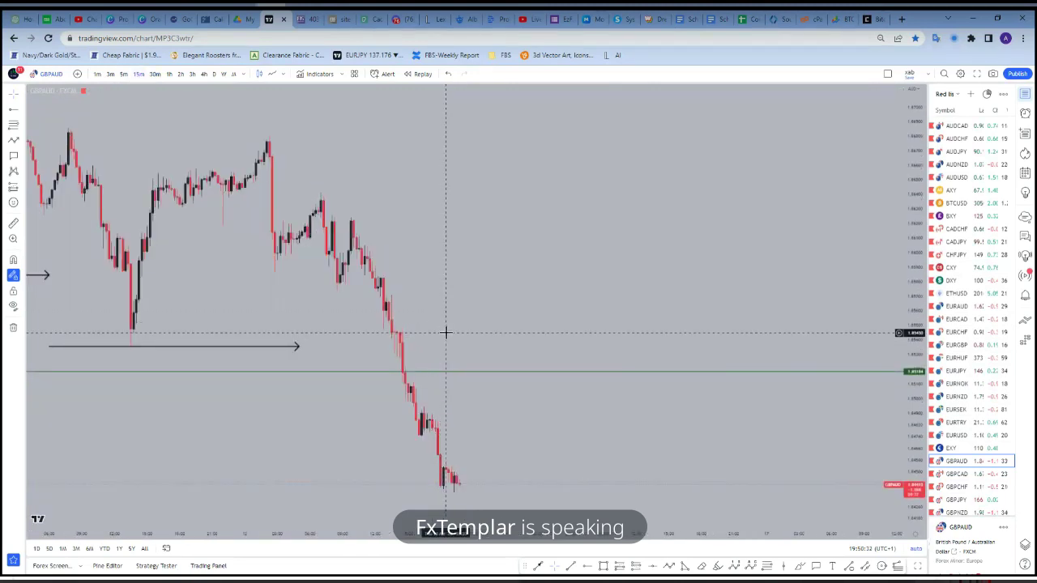
pyautogui.scroll(-1, 447, 339)
pyautogui.moveTo(447, 339); pyautogui.dragTo(446, 332)
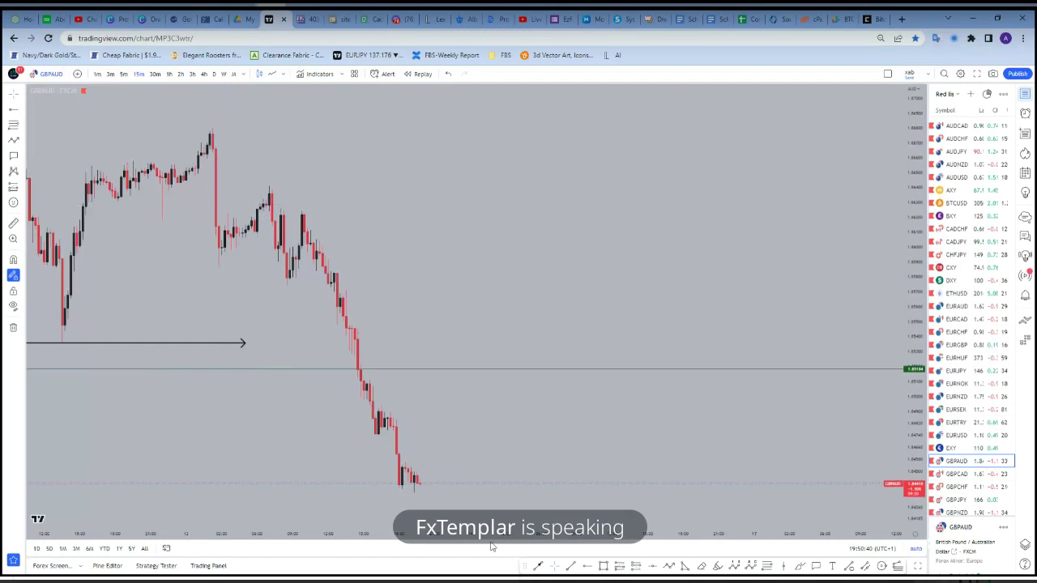
pyautogui.click(209, 151)
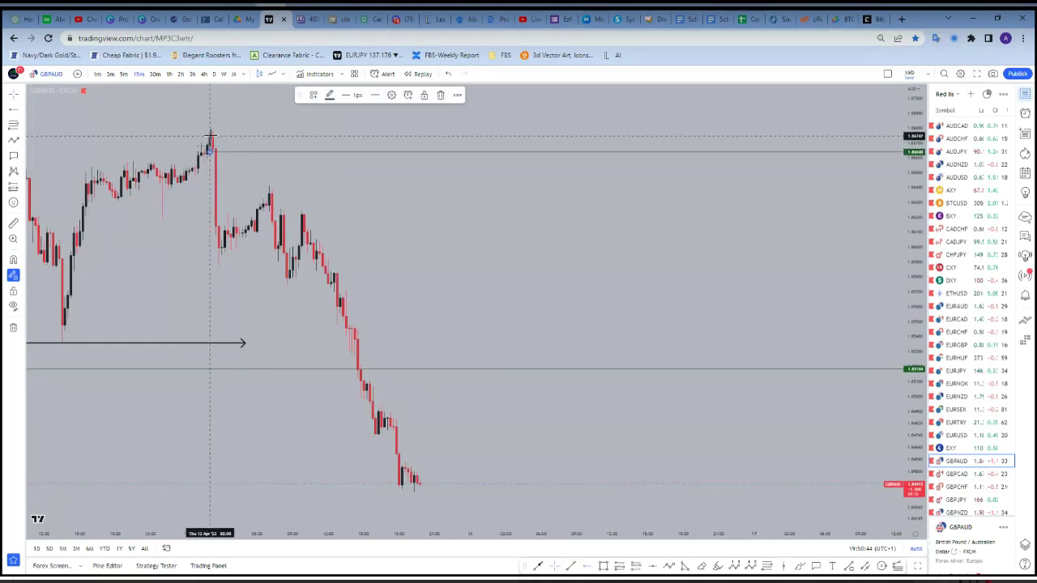
pyautogui.click(209, 130)
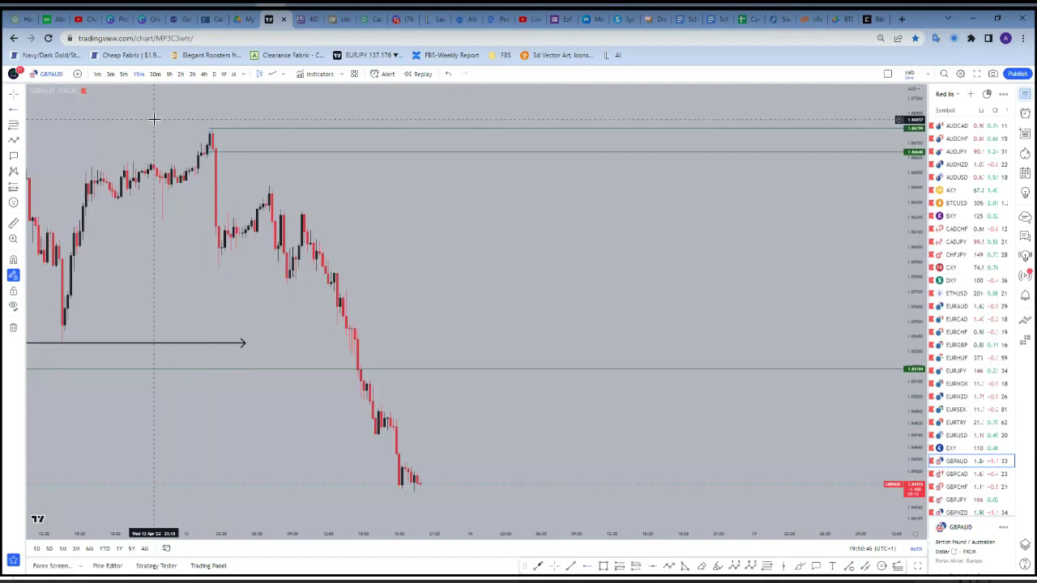
pyautogui.click(171, 74)
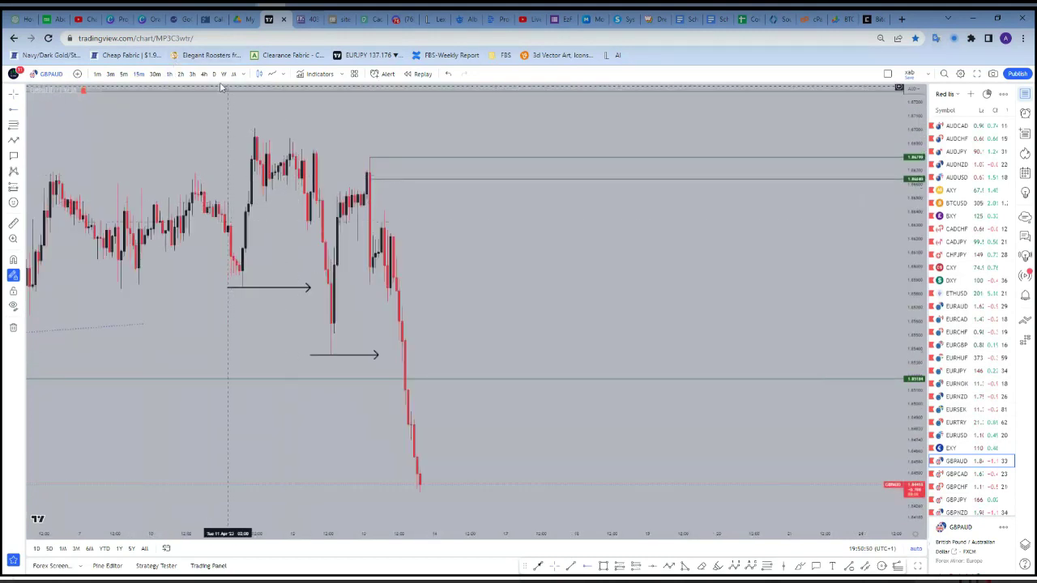
pyautogui.click(202, 75)
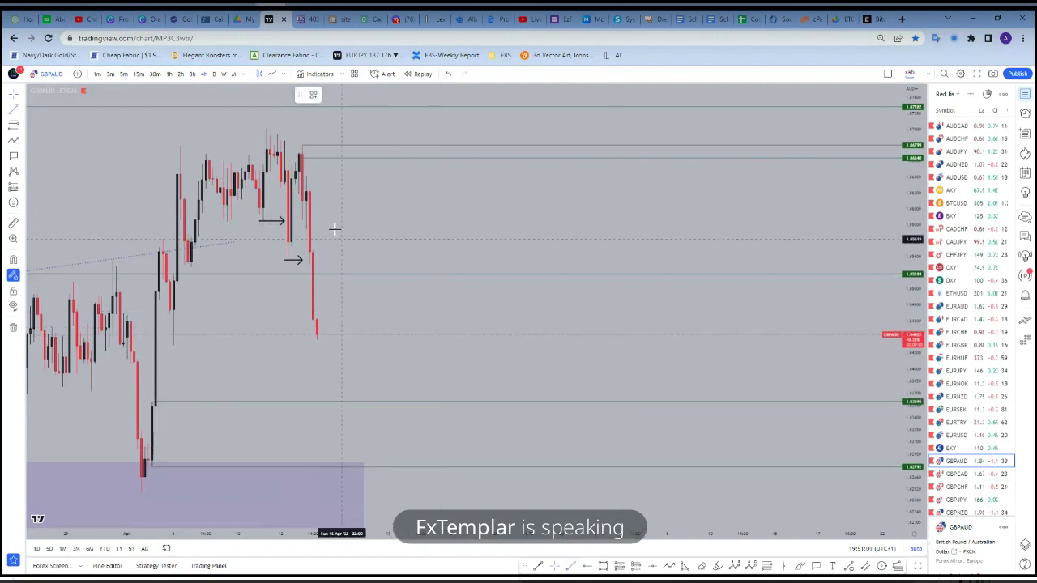
# Draw a level line at the arrow's price, then a 15m level at the pullback high
pyautogui.click(290, 220)
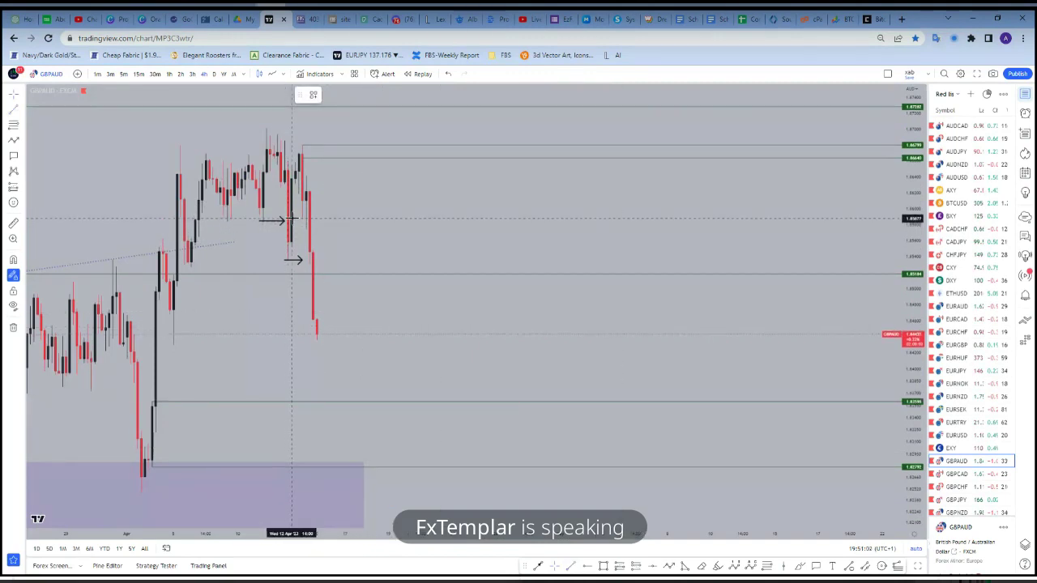
pyautogui.click(453, 221)
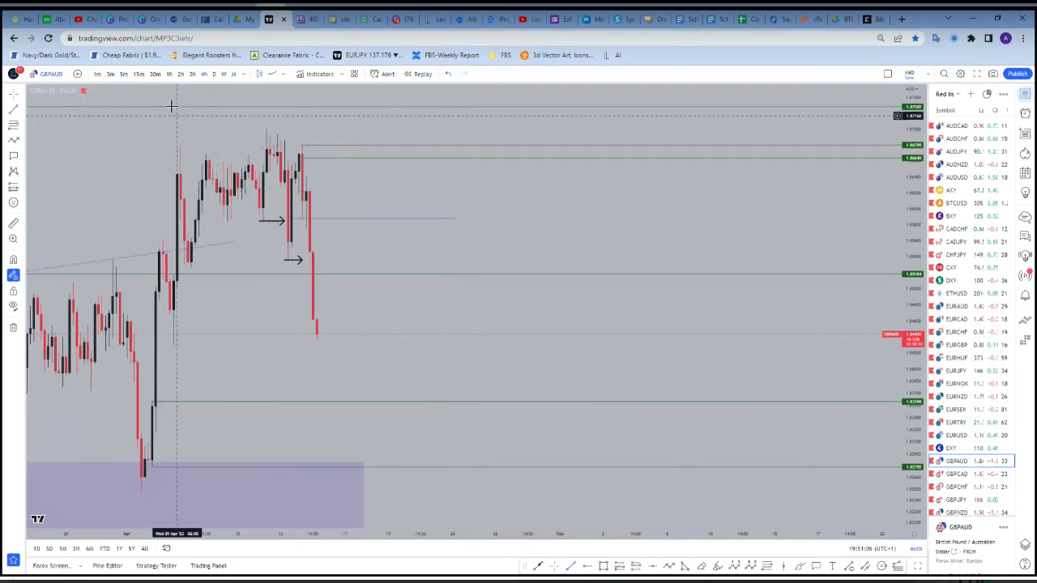
pyautogui.click(140, 74)
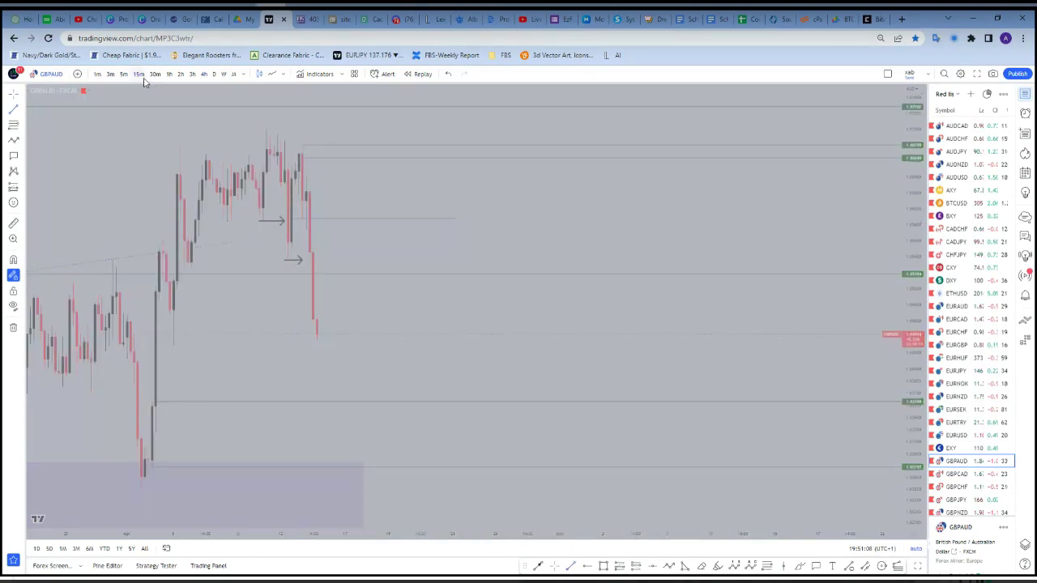
pyautogui.scroll(-2, 293, 202)
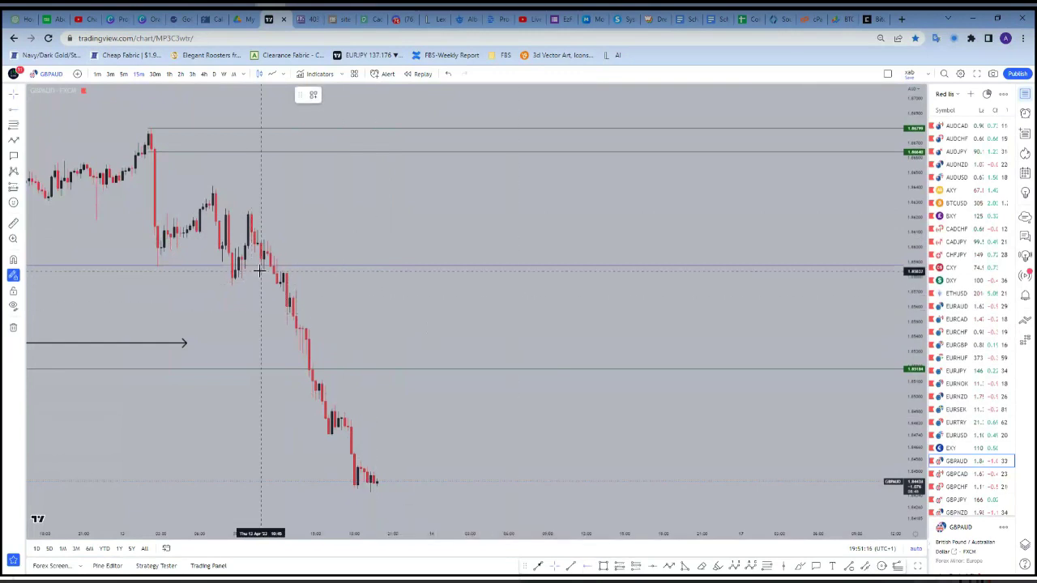
pyautogui.click(261, 240)
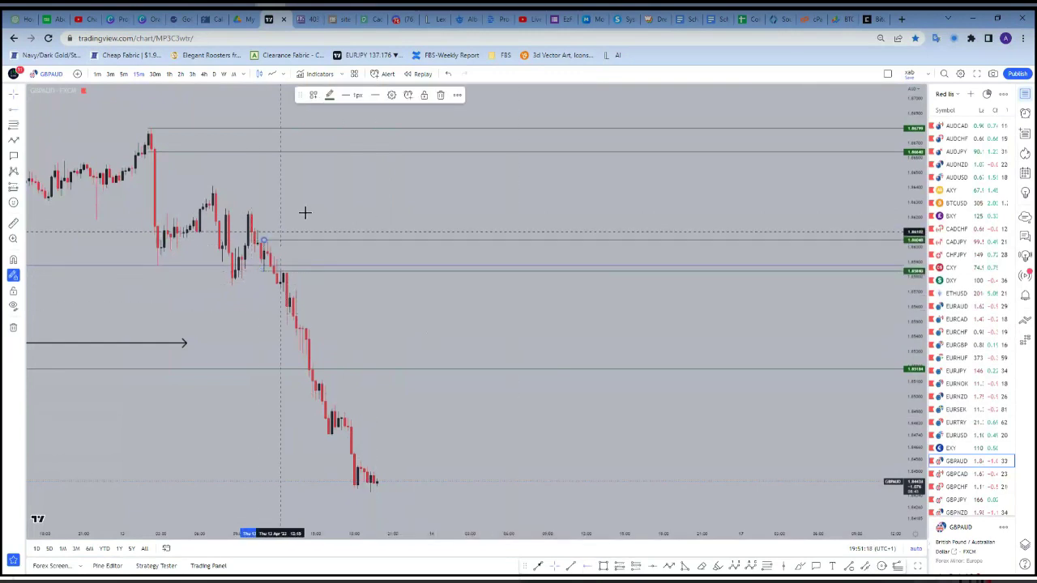
pyautogui.scroll(3, 333, 230)
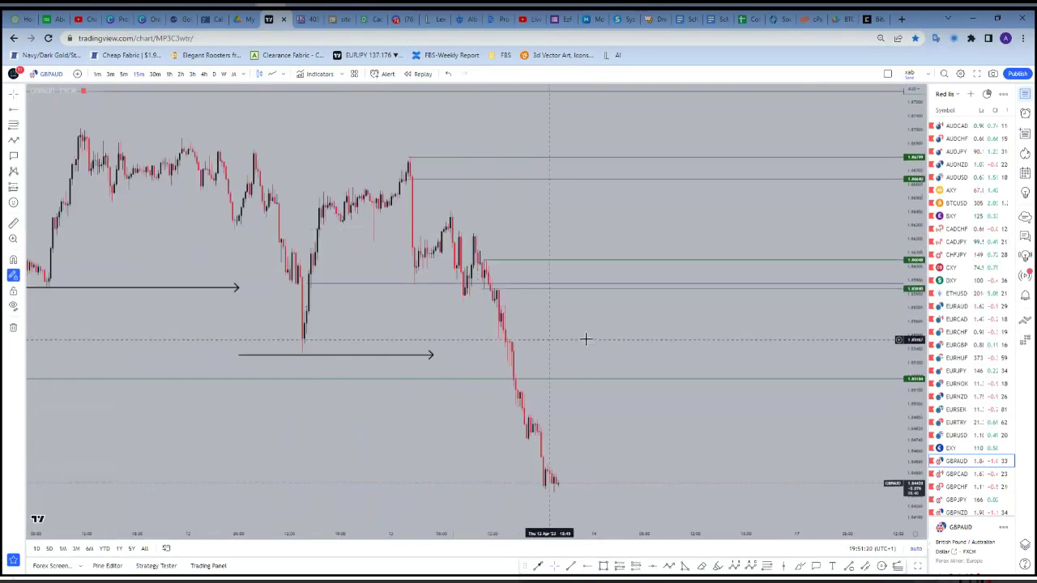
pyautogui.moveTo(585, 338); pyautogui.dragTo(347, 332)
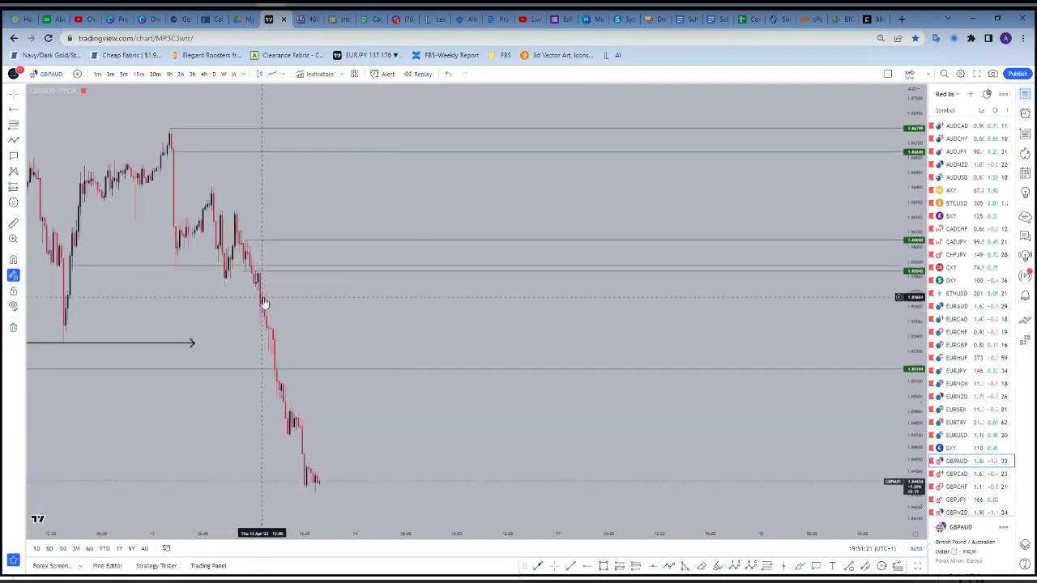
pyautogui.click(203, 74)
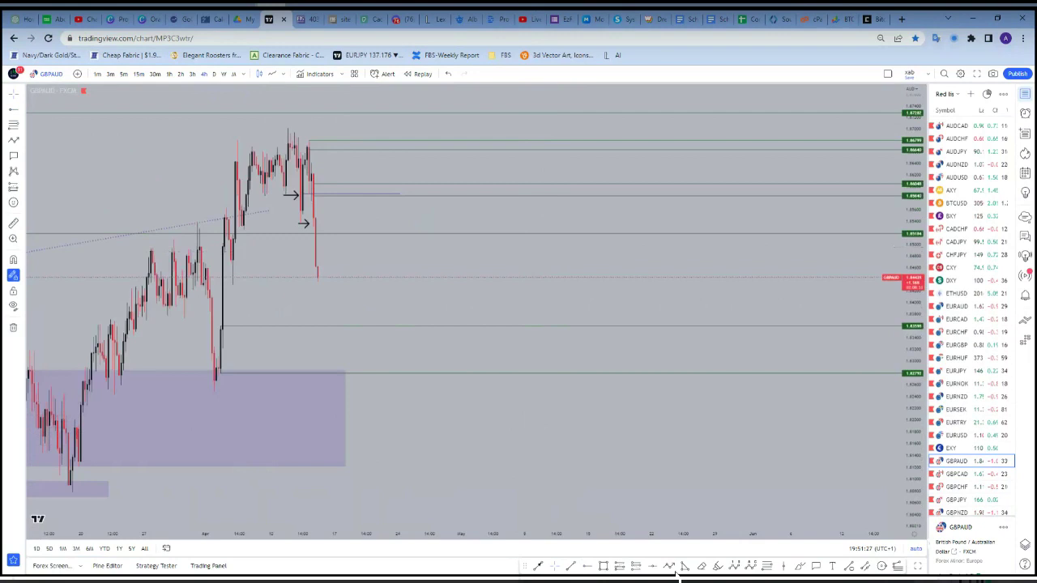
# Sketch a projected path from the last candle up to the refined levels, ending lower with an arrow
pyautogui.click(320, 276)
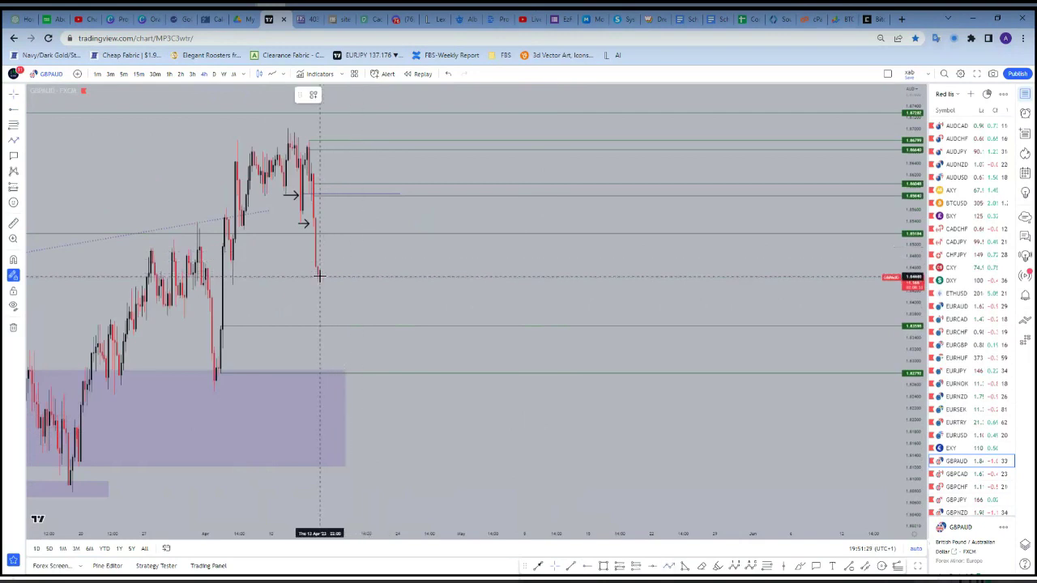
pyautogui.click(332, 253)
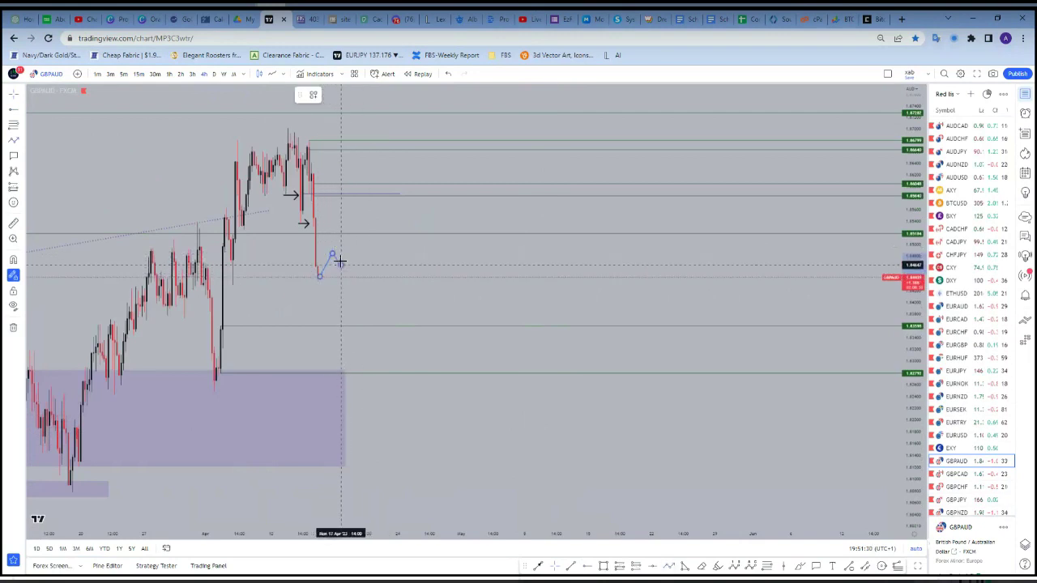
pyautogui.click(340, 265)
pyautogui.click(352, 221)
pyautogui.click(361, 237)
pyautogui.click(374, 195)
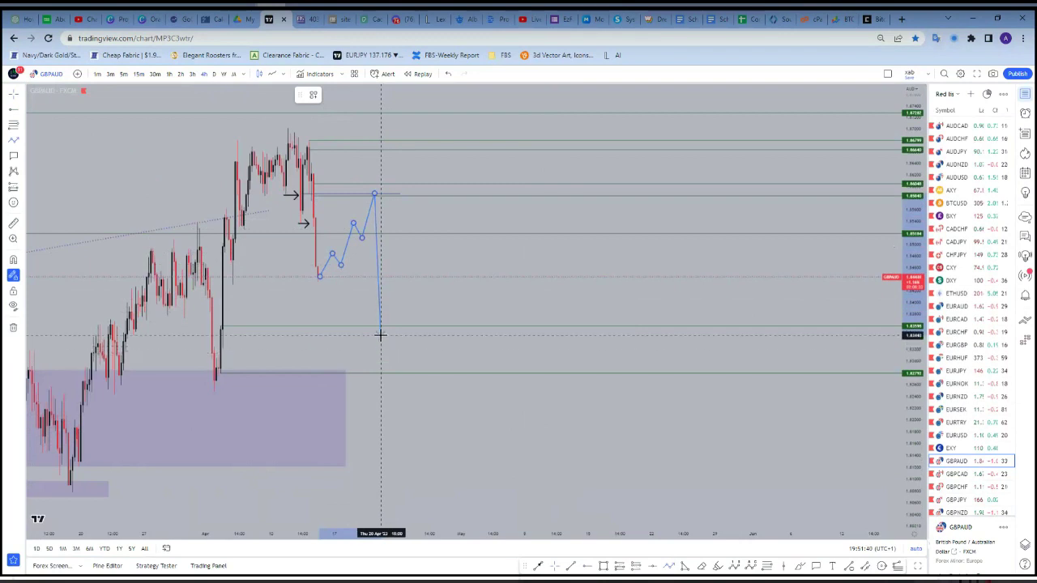
pyautogui.doubleClick(380, 335)
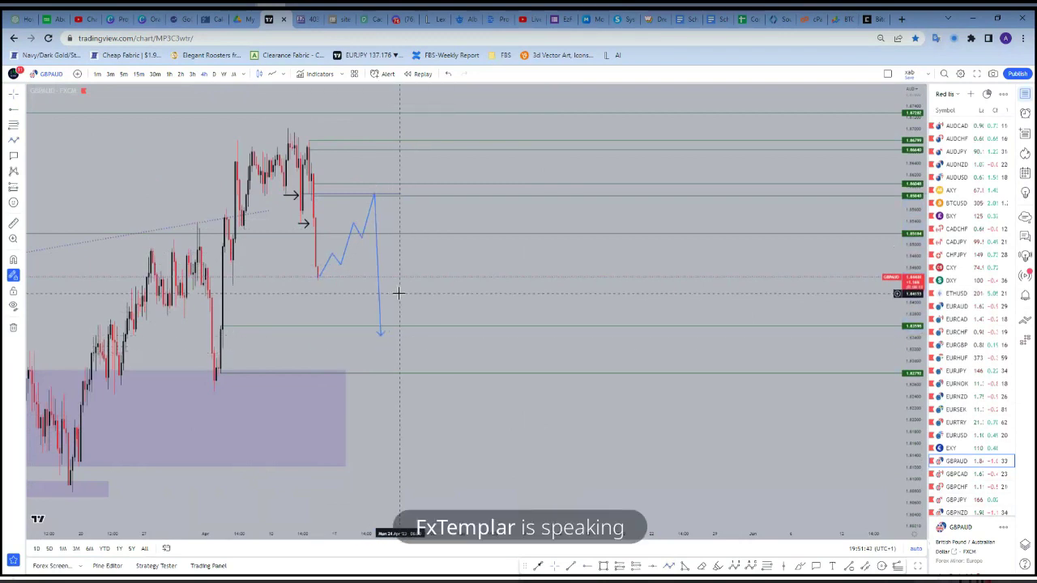
# Anchor a trend line at the March swing low
pyautogui.scroll(-5, 398, 294)
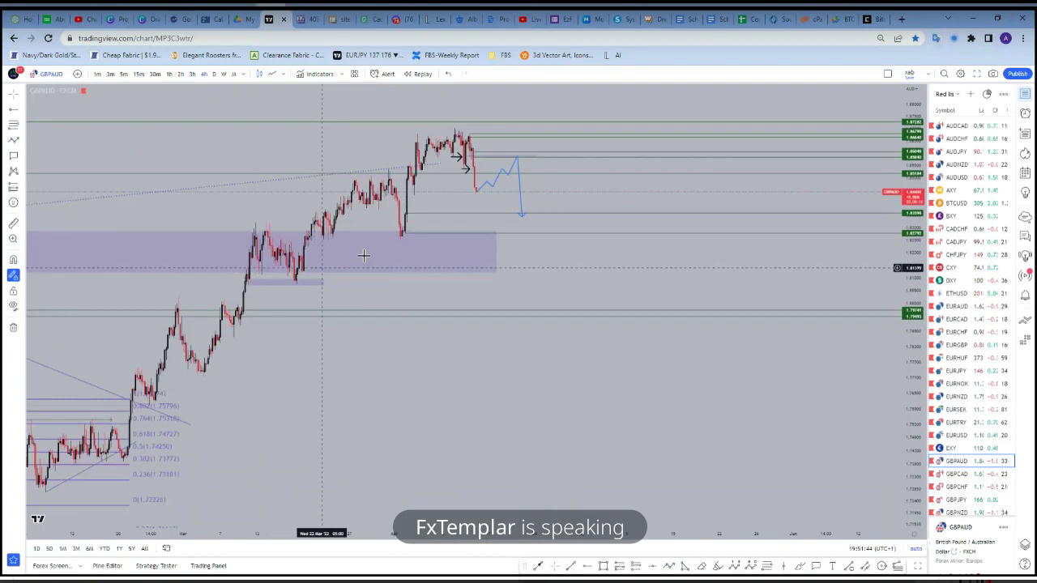
pyautogui.click(571, 566)
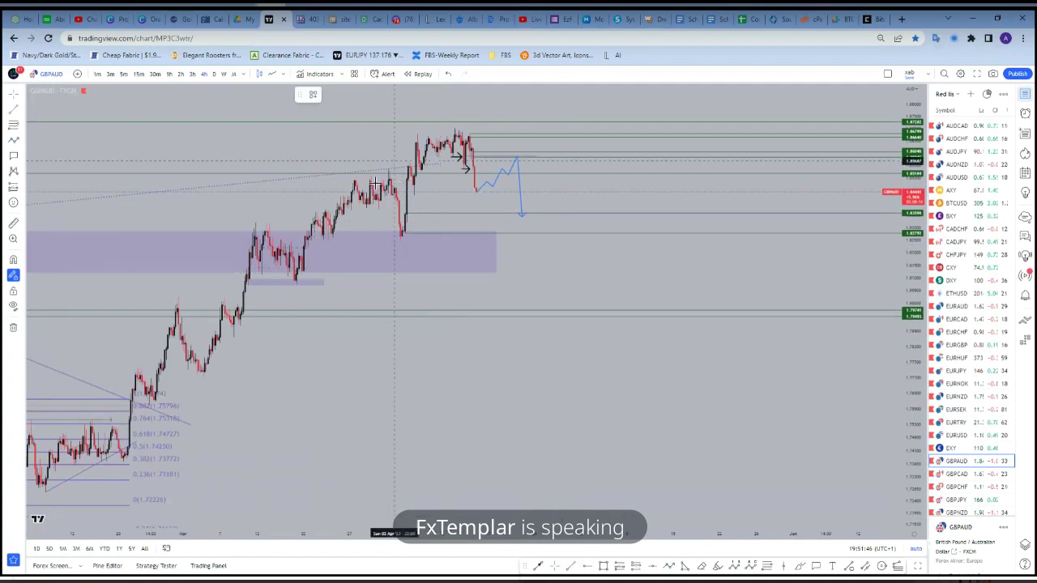
pyautogui.click(297, 283)
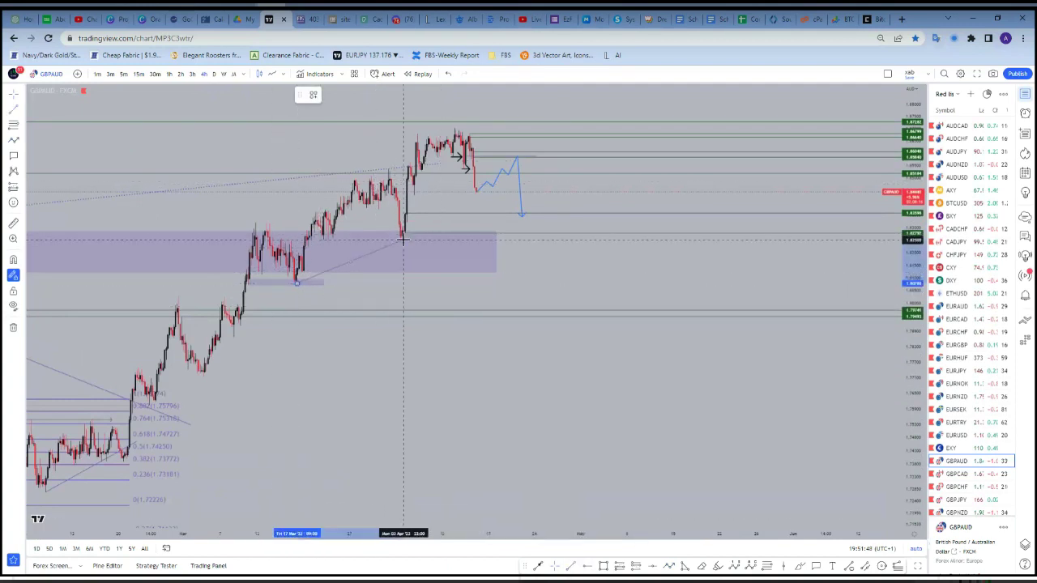
# Finish the rising trend line and move the path's start onto it and its end toward the zone
pyautogui.click(547, 180)
pyautogui.click(524, 335)
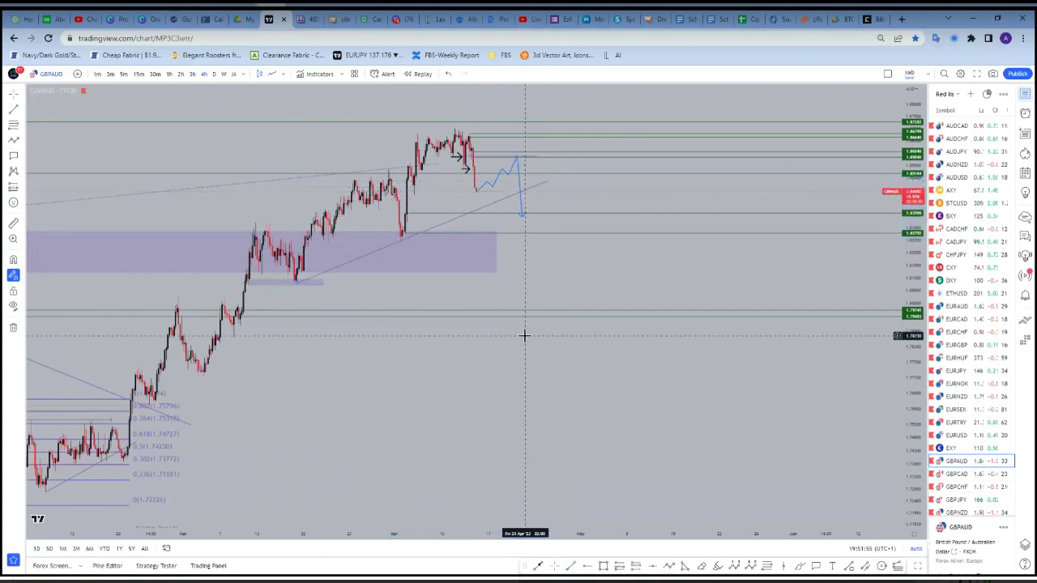
pyautogui.moveTo(477, 191); pyautogui.dragTo(475, 215)
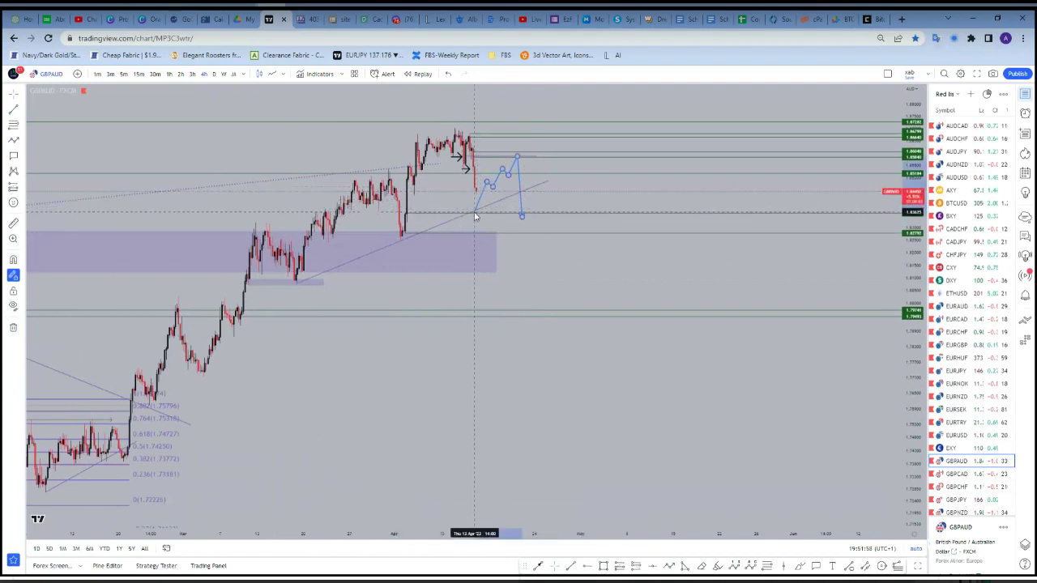
pyautogui.moveTo(523, 217)
pyautogui.mouseDown()
pyautogui.moveTo(532, 305)
pyautogui.moveTo(524, 252)
pyautogui.mouseUp()
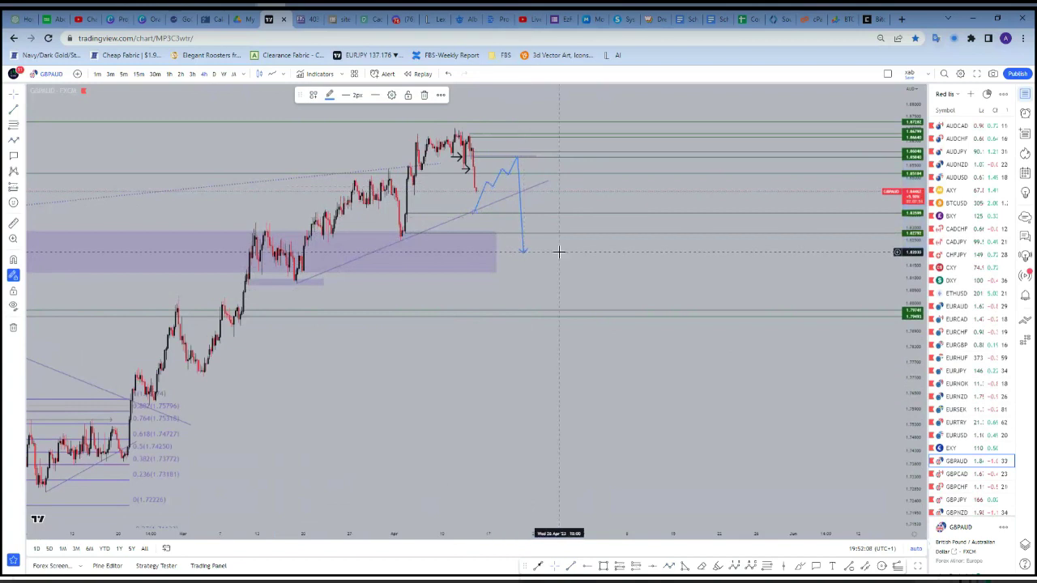
pyautogui.click(560, 248)
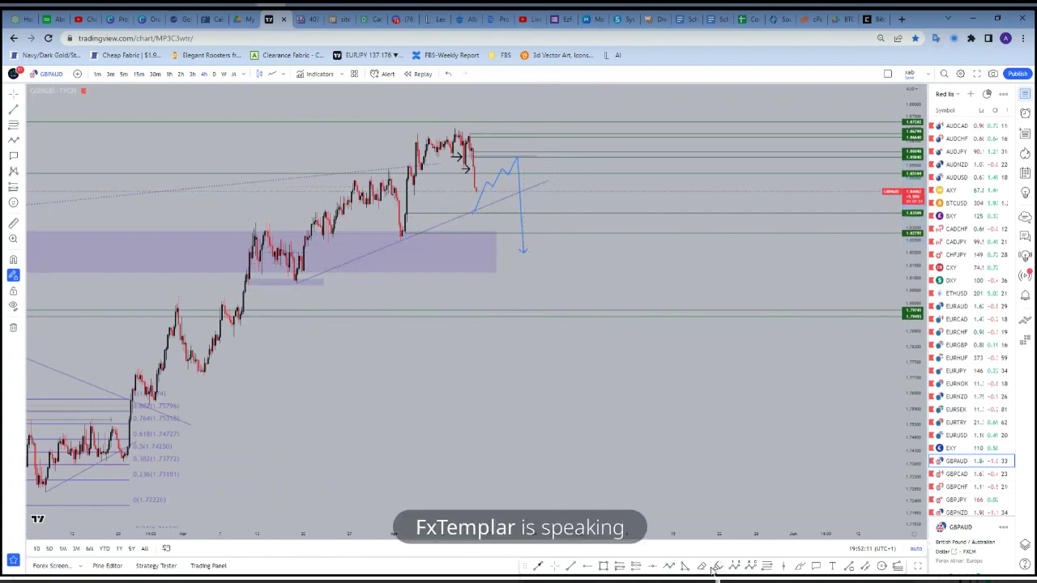
pyautogui.click(466, 132)
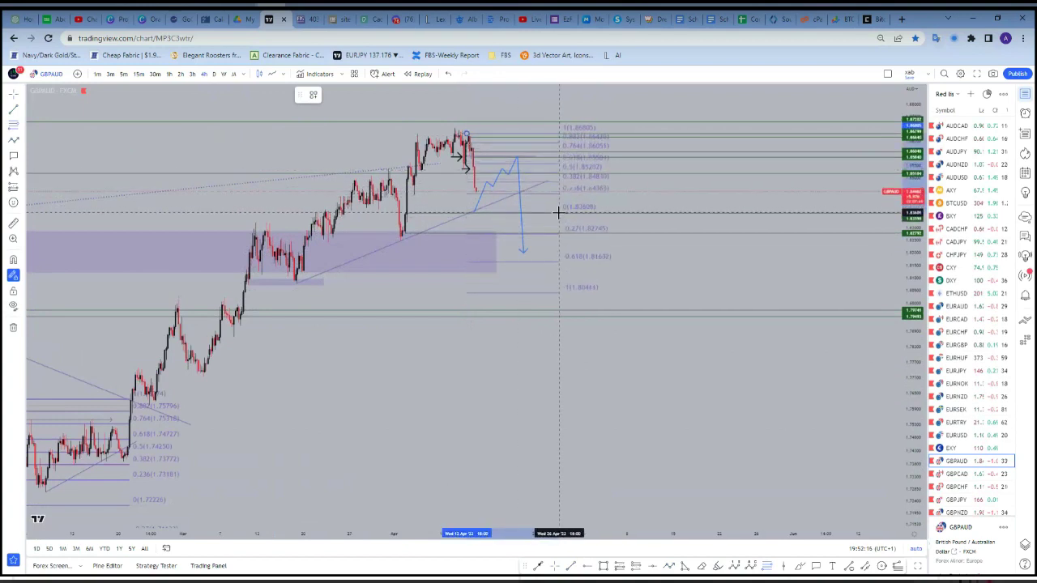
# Complete the Fibonacci from the swing high to the recent low and raise the path's end slightly
pyautogui.click(558, 212)
pyautogui.click(632, 194)
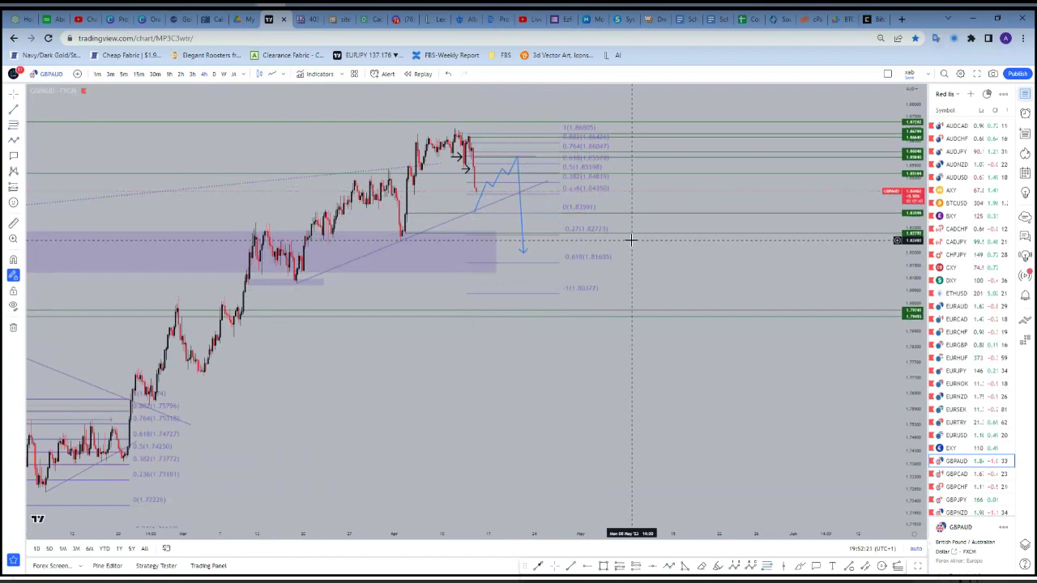
pyautogui.click(522, 253)
pyautogui.moveTo(522, 256)
pyautogui.mouseDown()
pyautogui.moveTo(524, 240)
pyautogui.moveTo(528, 250)
pyautogui.mouseUp()
pyautogui.click(709, 251)
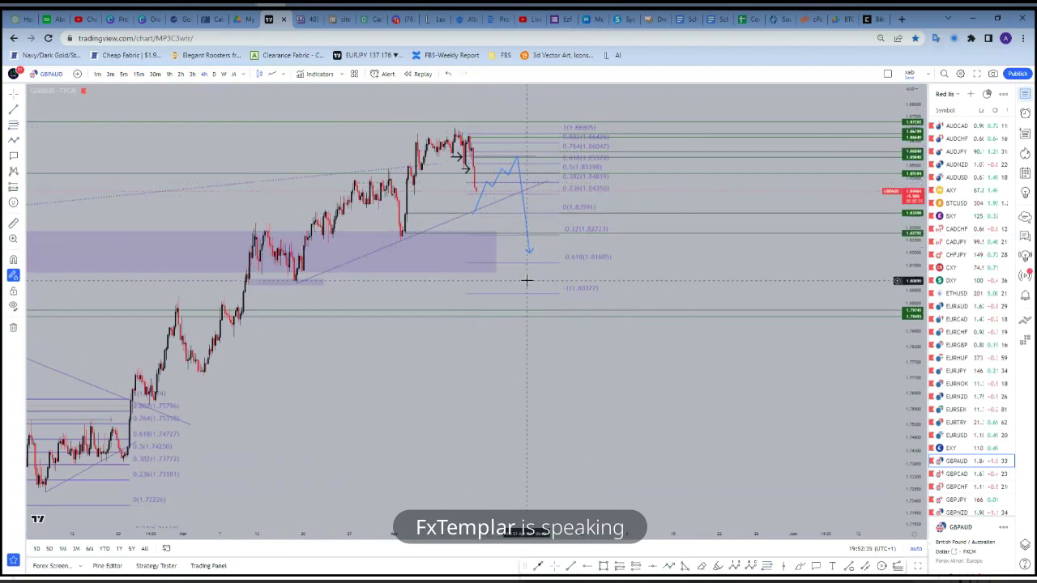
pyautogui.scroll(2, 567, 439)
pyautogui.scroll(2, 567, 440)
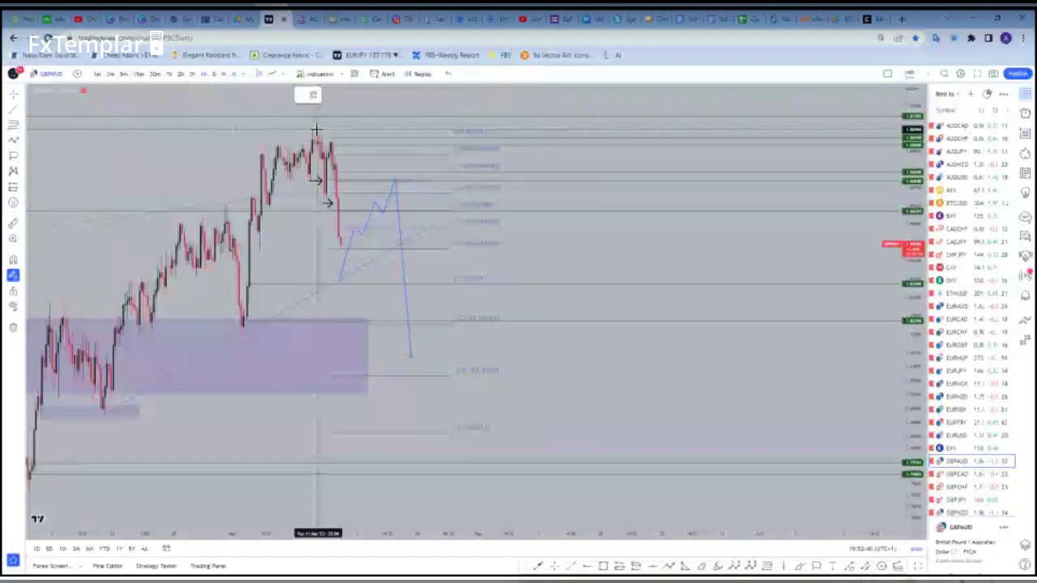
# Draw a descending trend line from the recent high down-right past the blue wave path
pyautogui.click(302, 124)
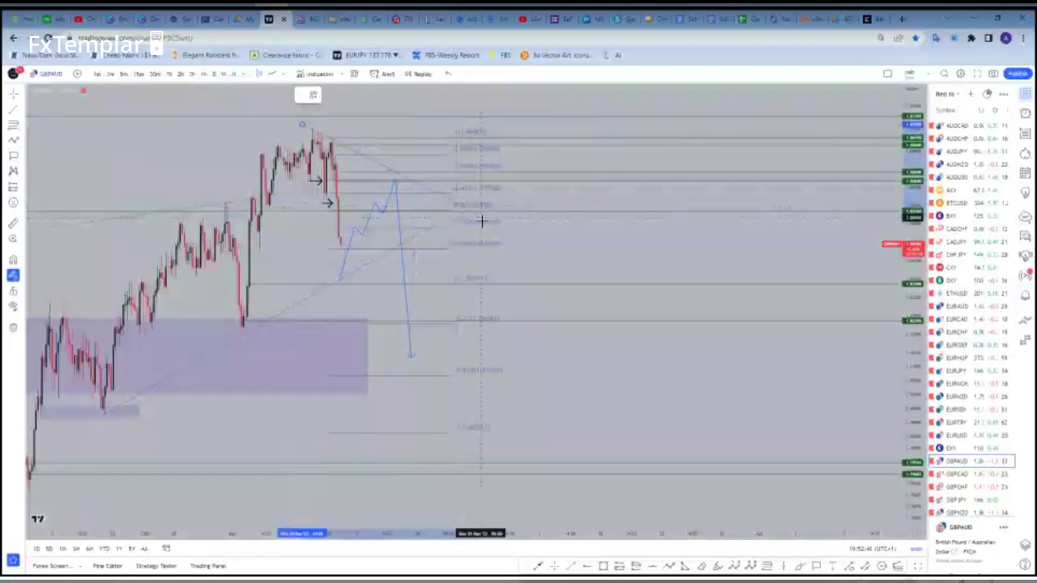
pyautogui.click(542, 238)
pyautogui.scroll(-2, 394, 254)
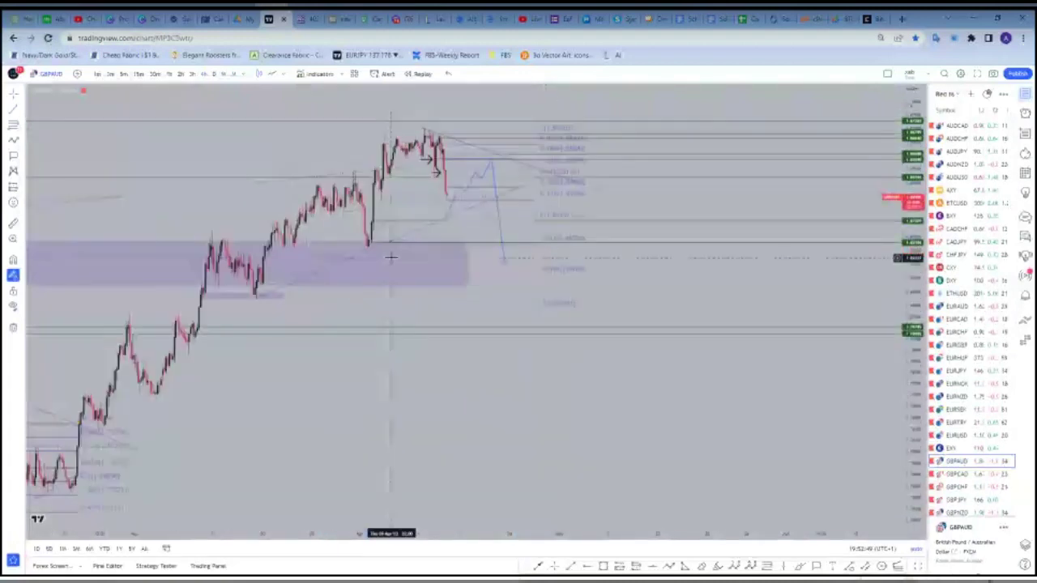
# Select and inspect the blue projected wave path, then deselect it
pyautogui.click(495, 163)
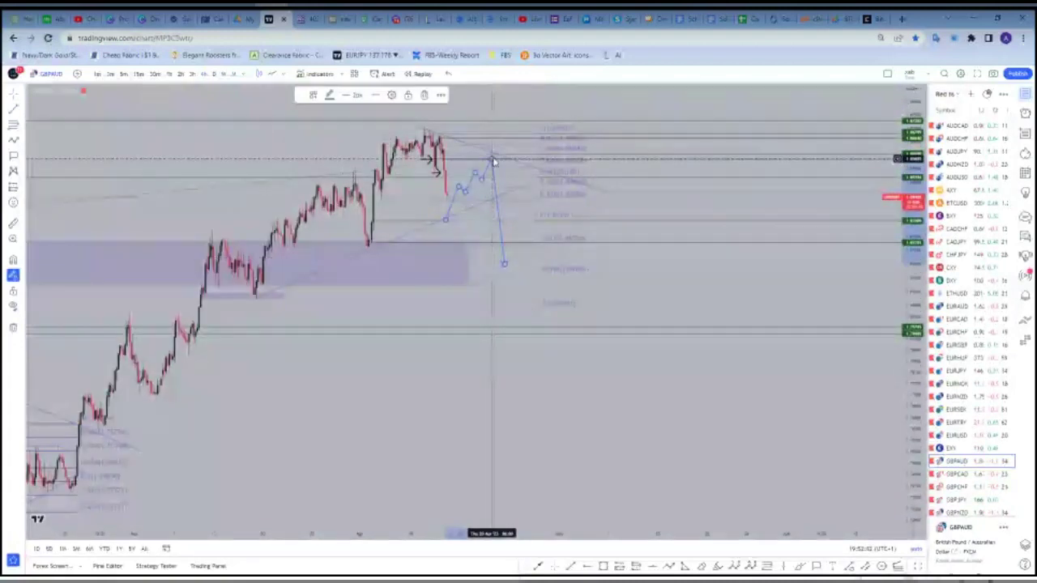
pyautogui.click(731, 287)
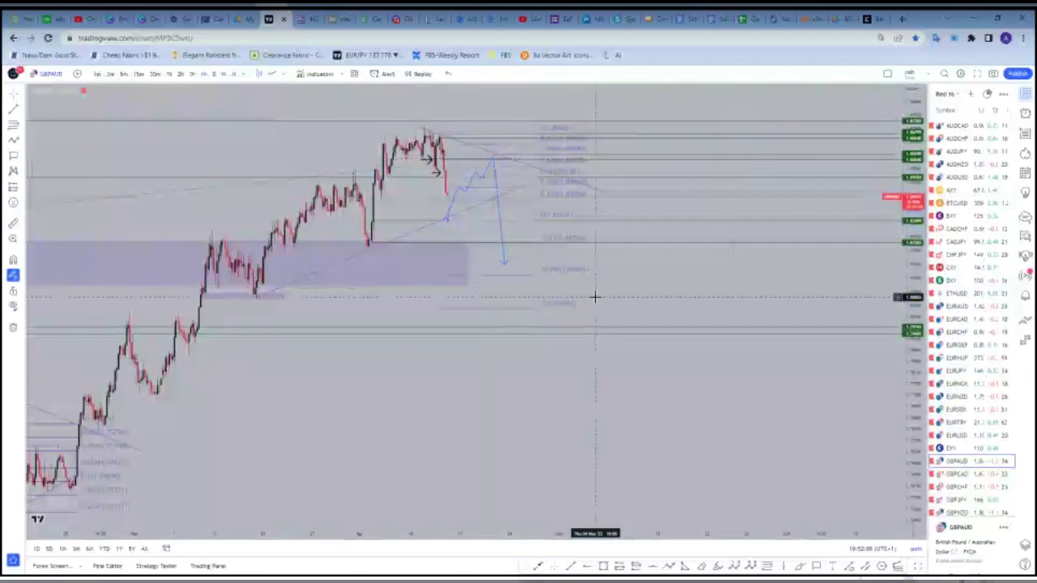
pyautogui.scroll(1, 597, 296)
pyautogui.scroll(-1, 596, 296)
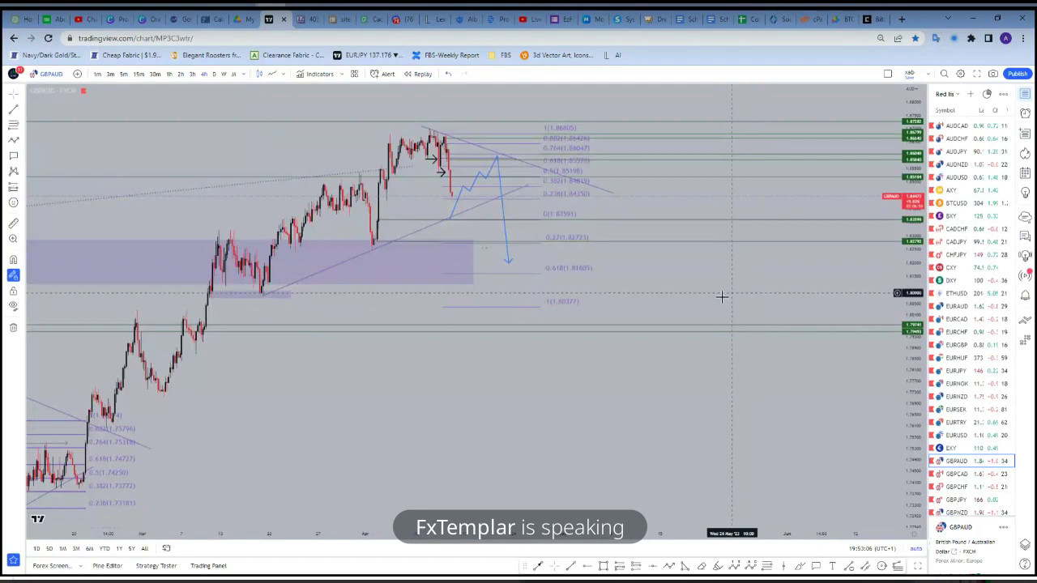
pyautogui.scroll(-1, 592, 380)
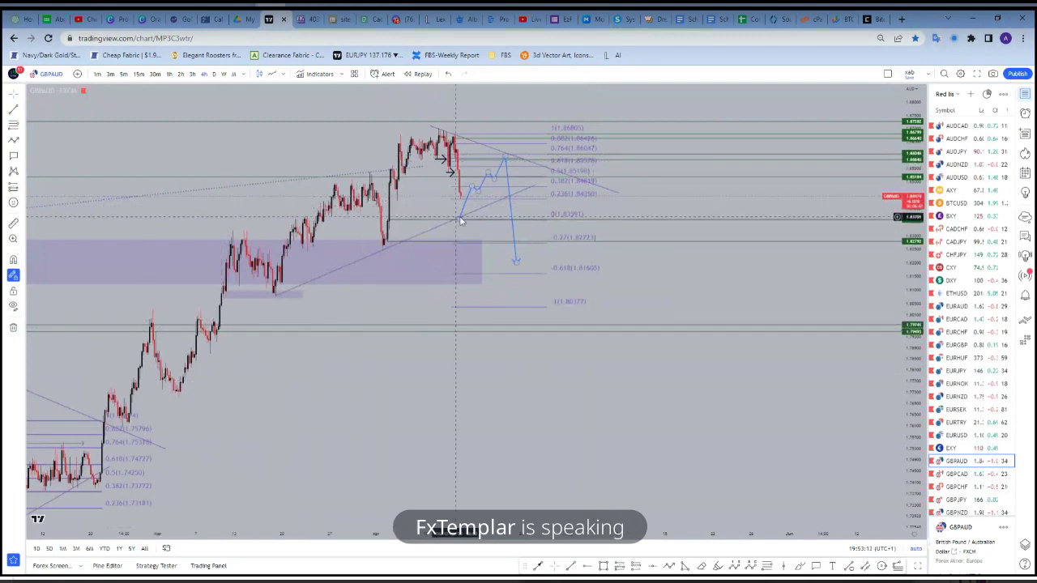
pyautogui.click(461, 222)
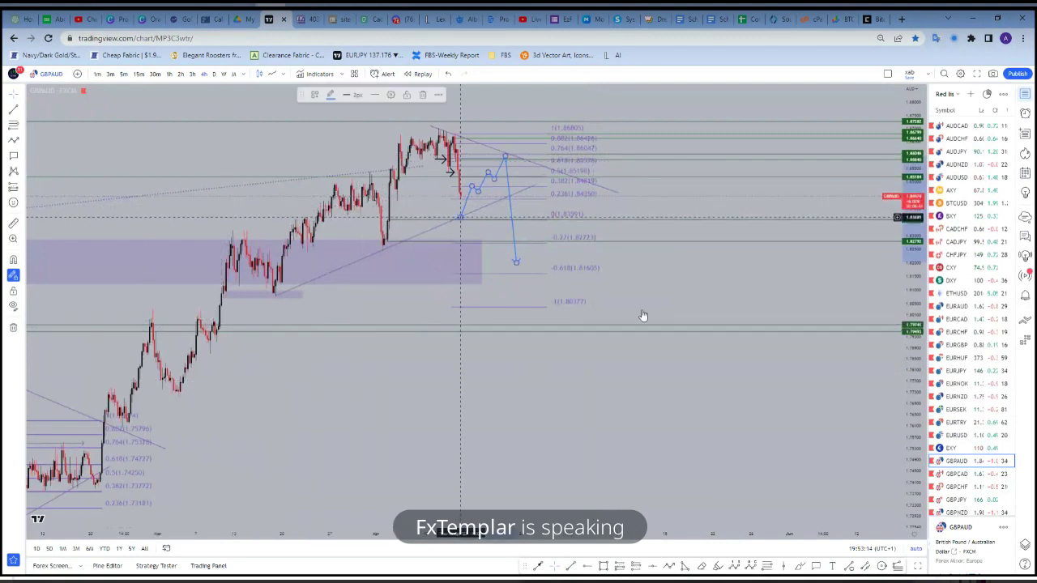
pyautogui.rightClick(675, 293)
pyautogui.click(657, 280)
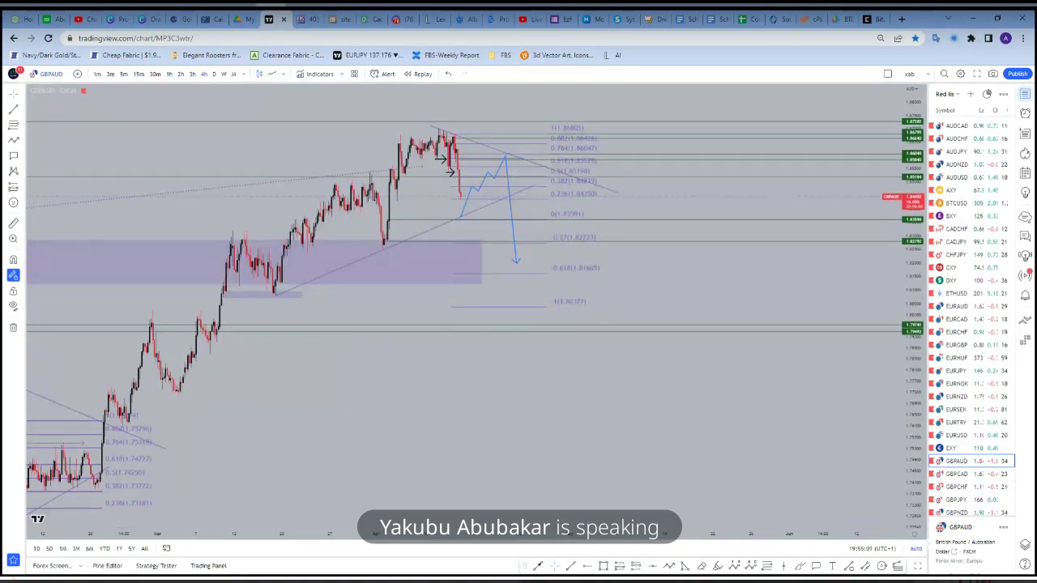
# Change the chart symbol to EURUSD from the watchlist
pyautogui.scroll(-2, 584, 375)
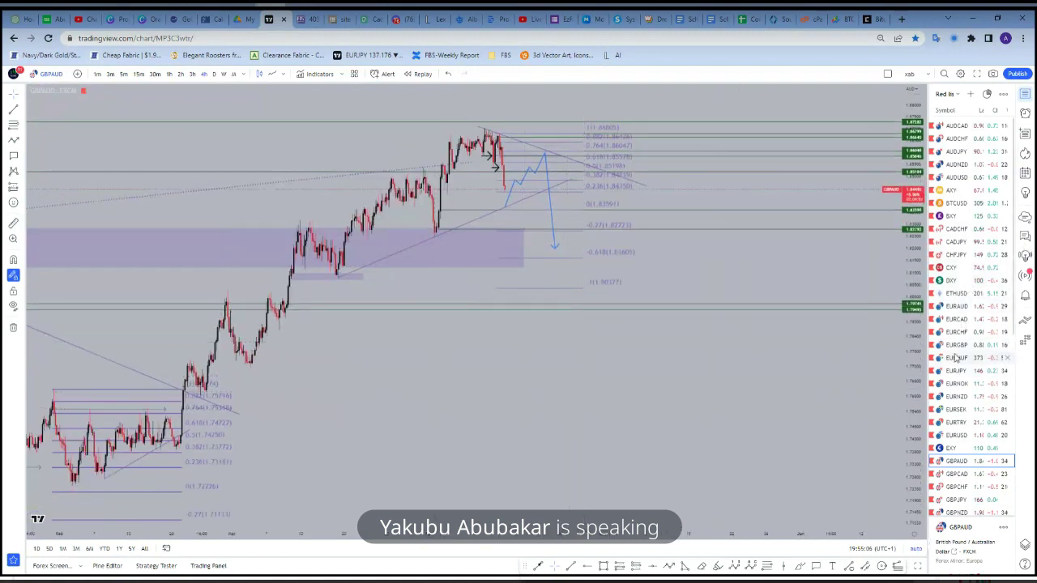
pyautogui.click(958, 437)
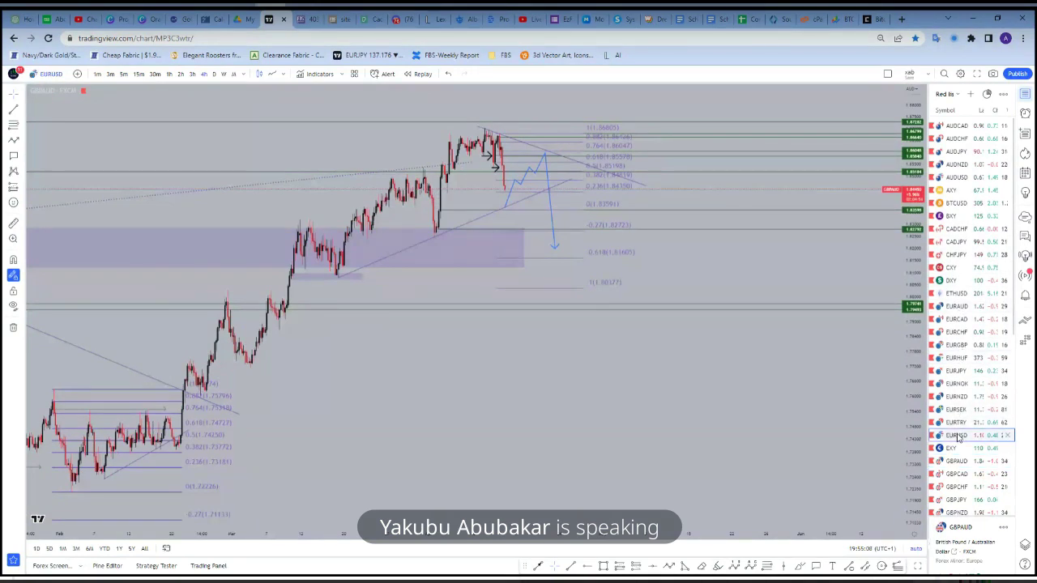
# Remove all 24 drawings from the EURUSD chart
pyautogui.scroll(5, 623, 348)
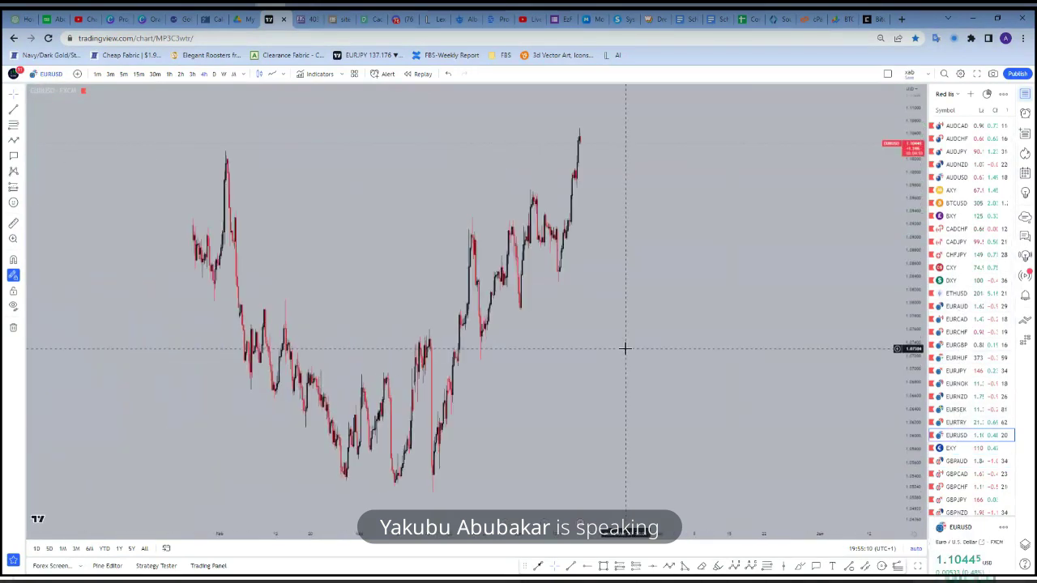
pyautogui.scroll(3, 624, 348)
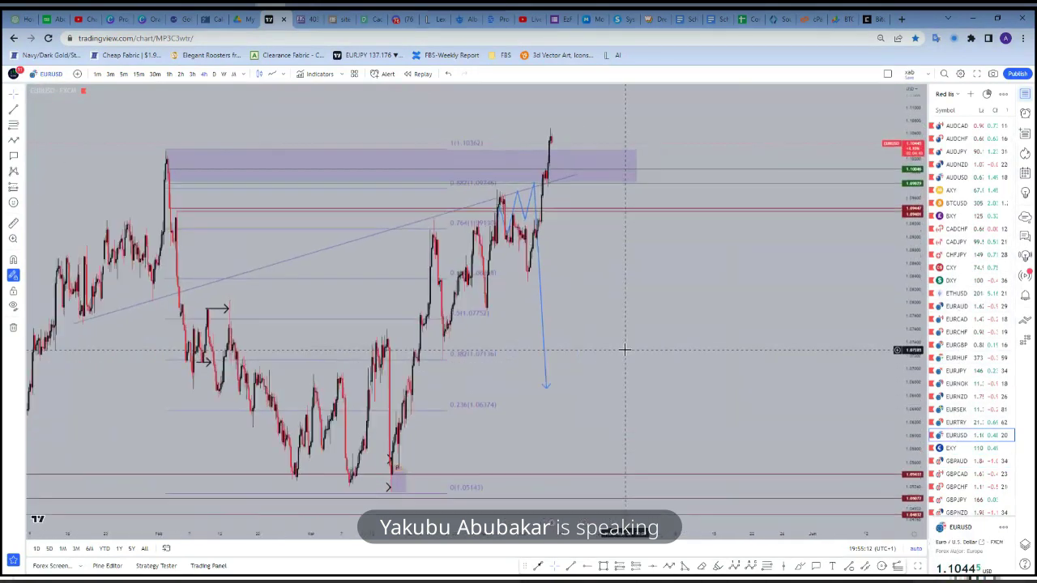
pyautogui.click(21, 327)
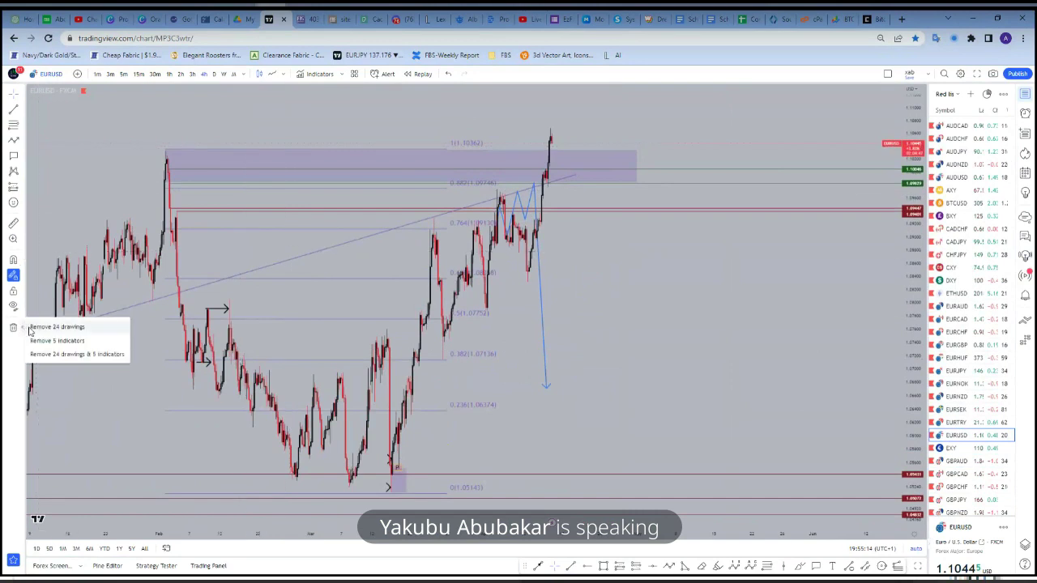
pyautogui.click(32, 326)
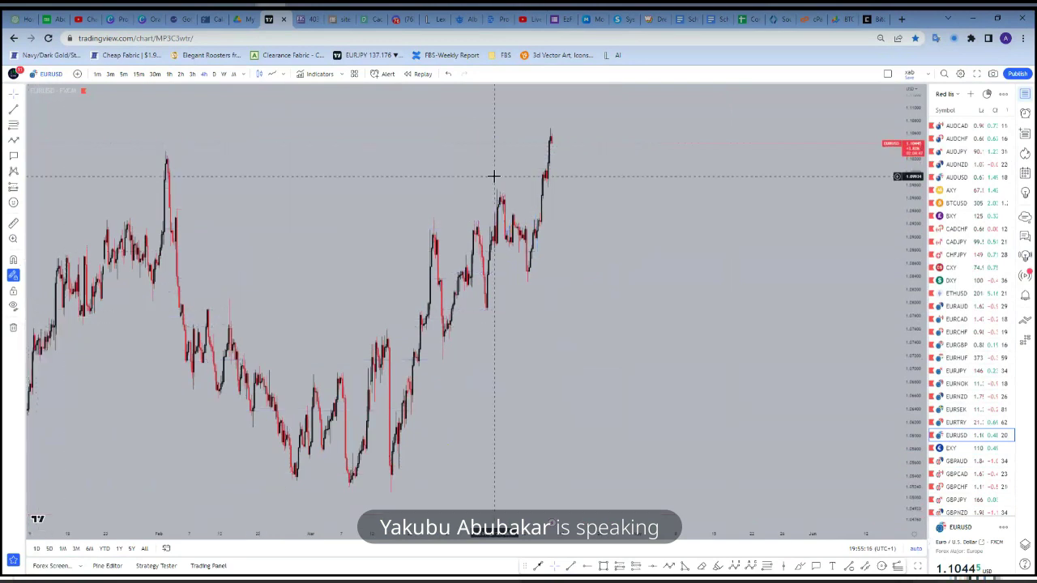
pyautogui.scroll(-2, 494, 176)
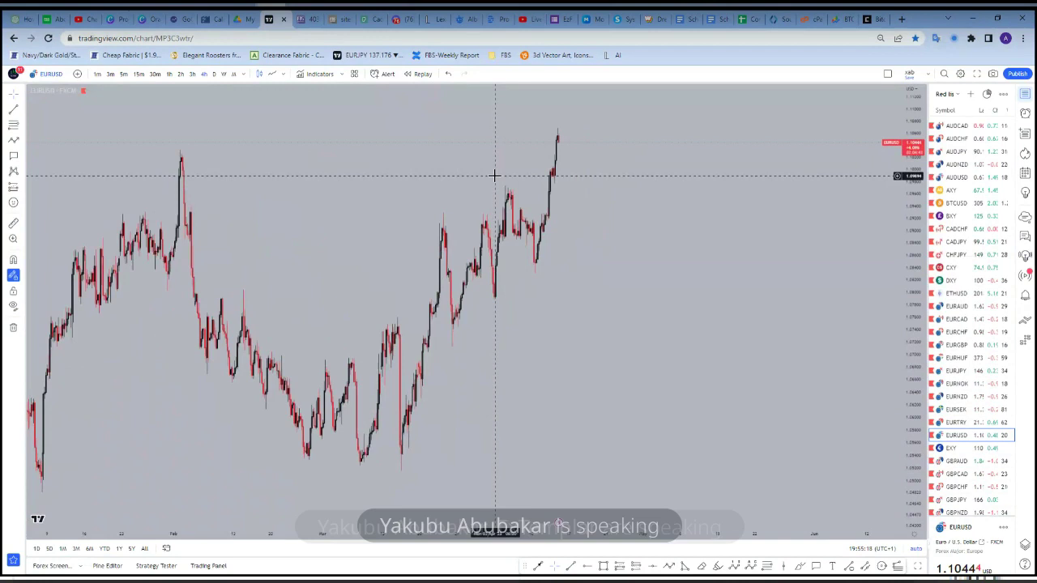
# On the daily chart, start Bar Replay from an earlier date and pan to the replayed bars
pyautogui.click(214, 73)
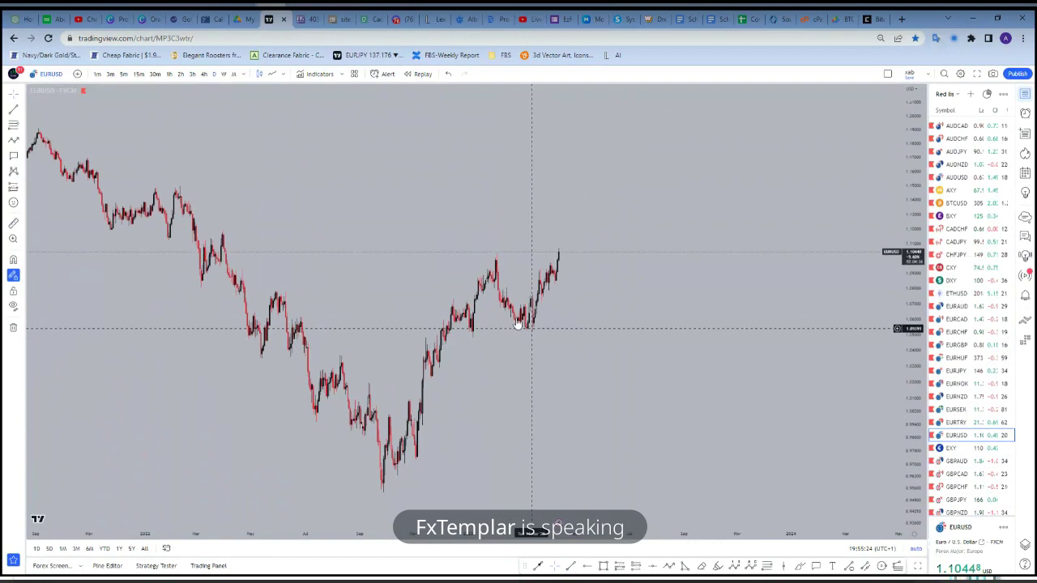
pyautogui.click(422, 73)
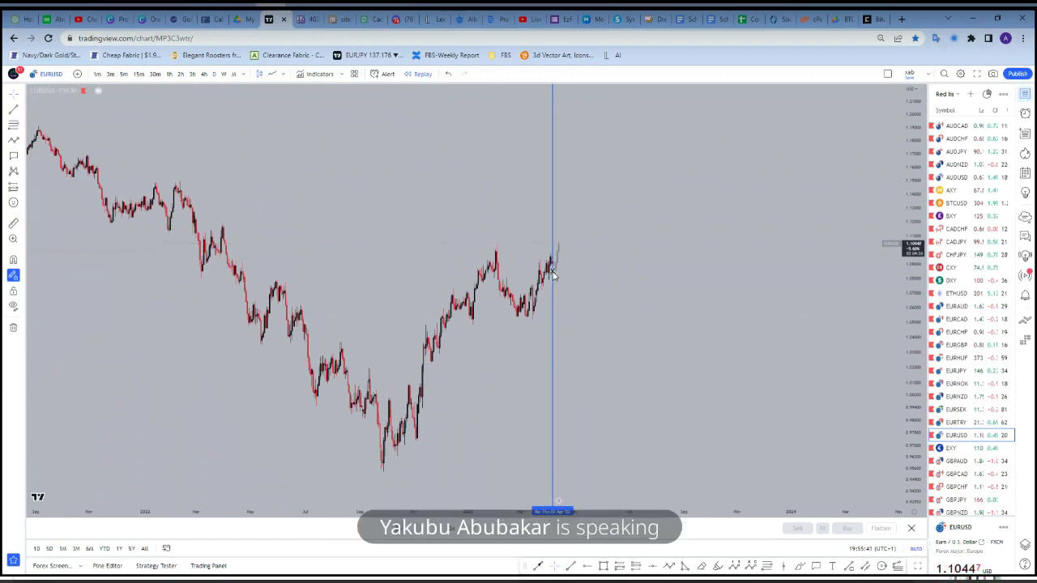
pyautogui.click(554, 274)
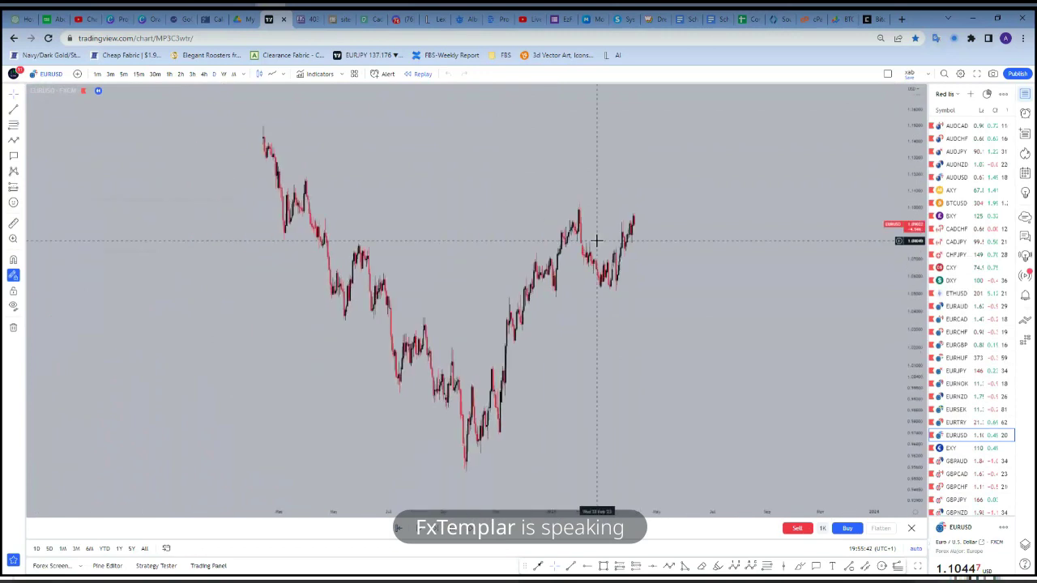
pyautogui.scroll(2, 649, 224)
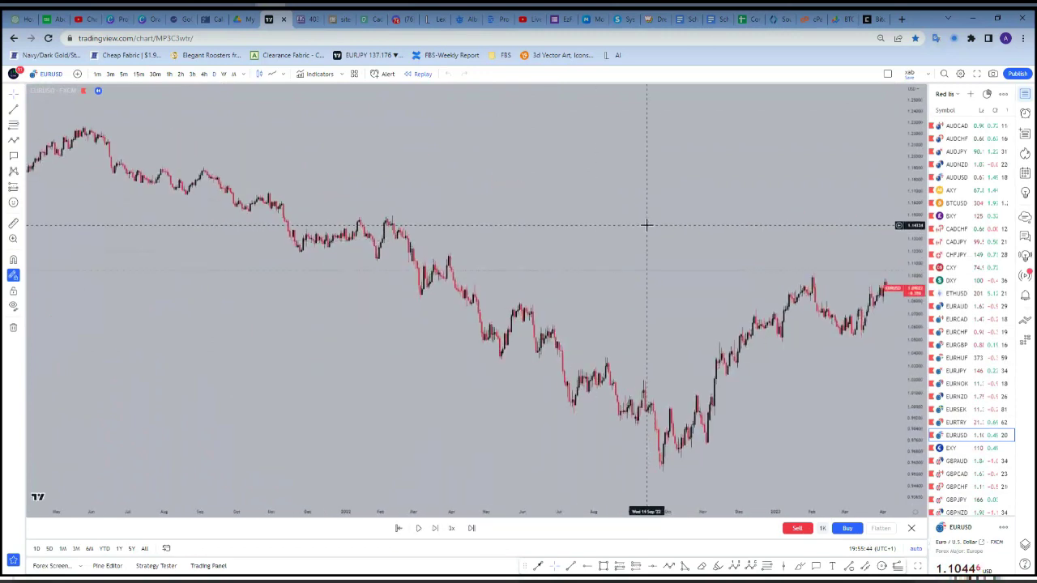
pyautogui.moveTo(643, 225); pyautogui.dragTo(357, 213)
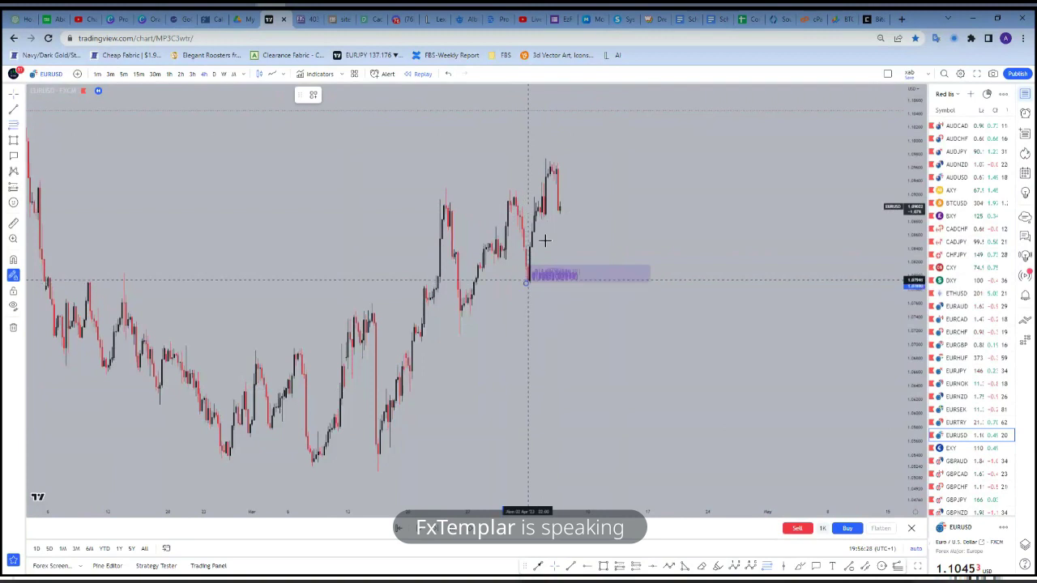
# Draw a Fibonacci retracement from the demand-box low up to the EURUSD swing high
pyautogui.click(526, 282)
pyautogui.click(583, 159)
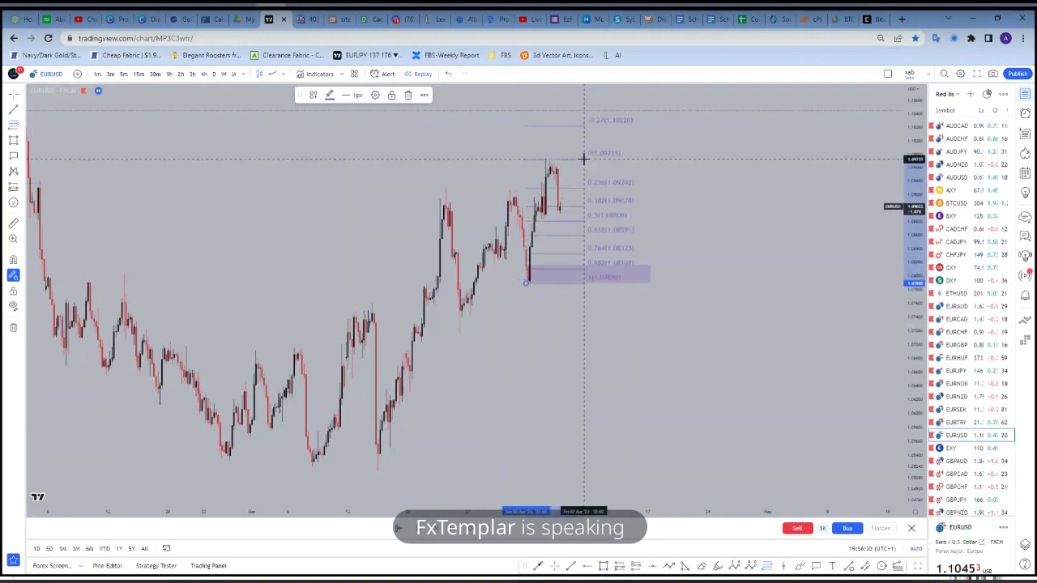
pyautogui.click(731, 153)
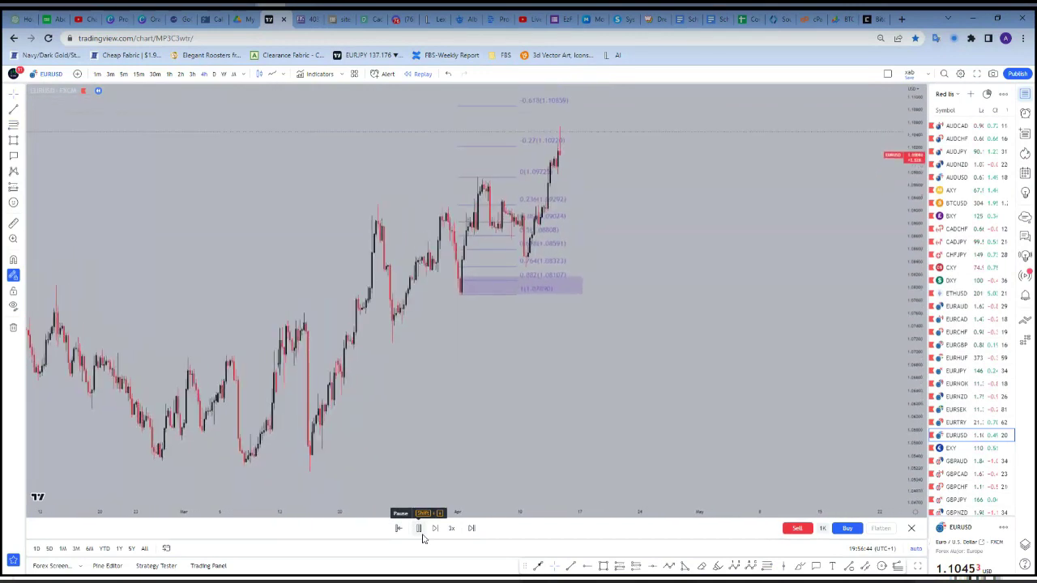
pyautogui.hscroll(-5, 297, 346)
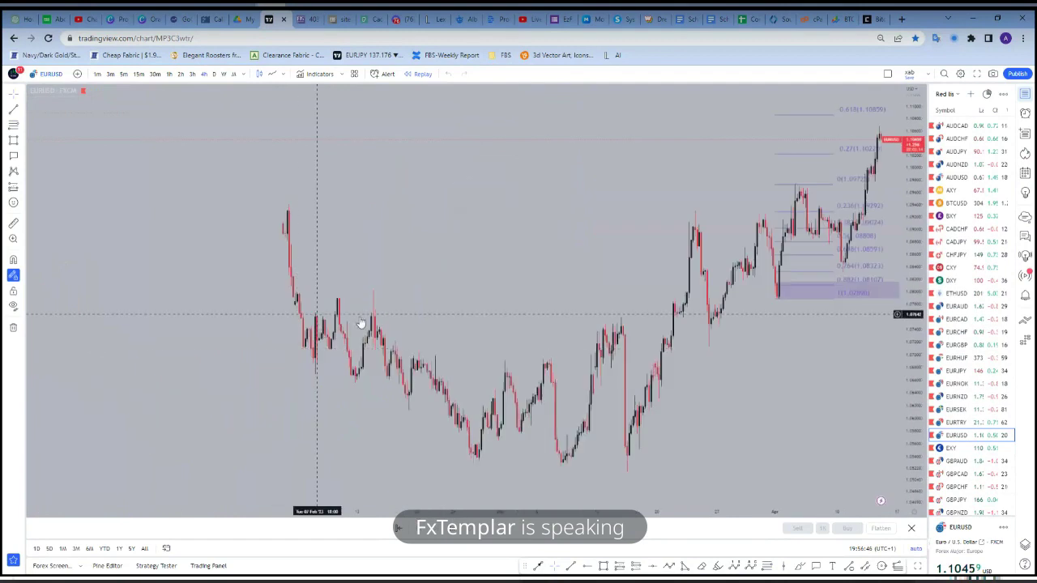
pyautogui.scroll(4, 316, 313)
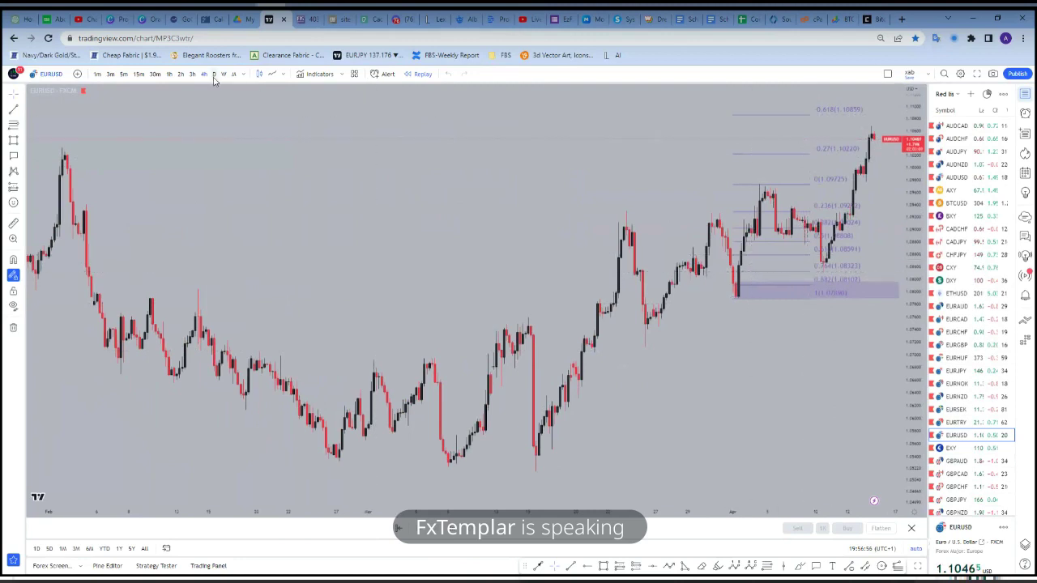
# Switch EURUSD to the 15-minute chart and pan back to earlier candles
pyautogui.click(170, 74)
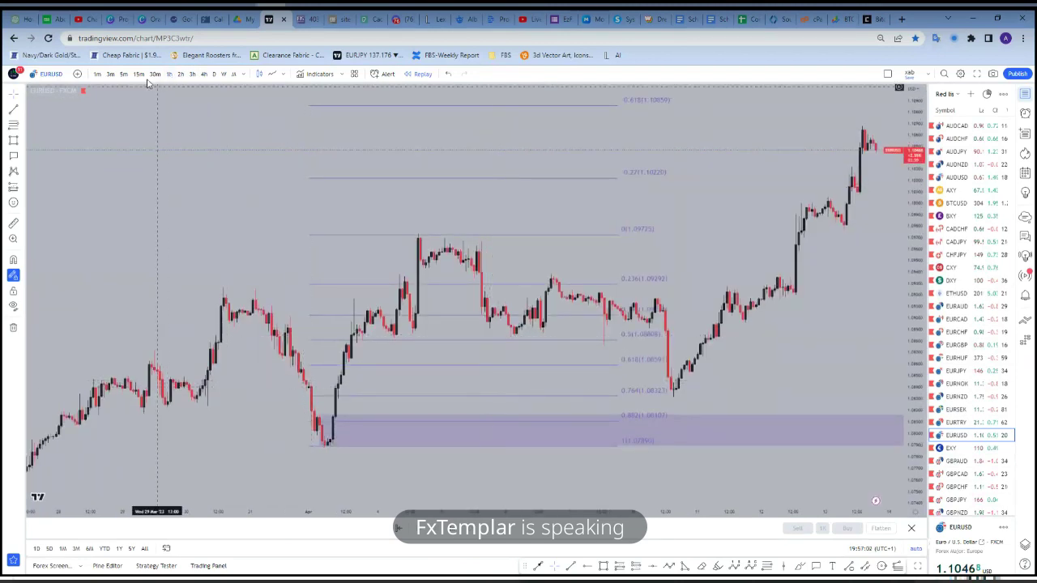
pyautogui.click(139, 74)
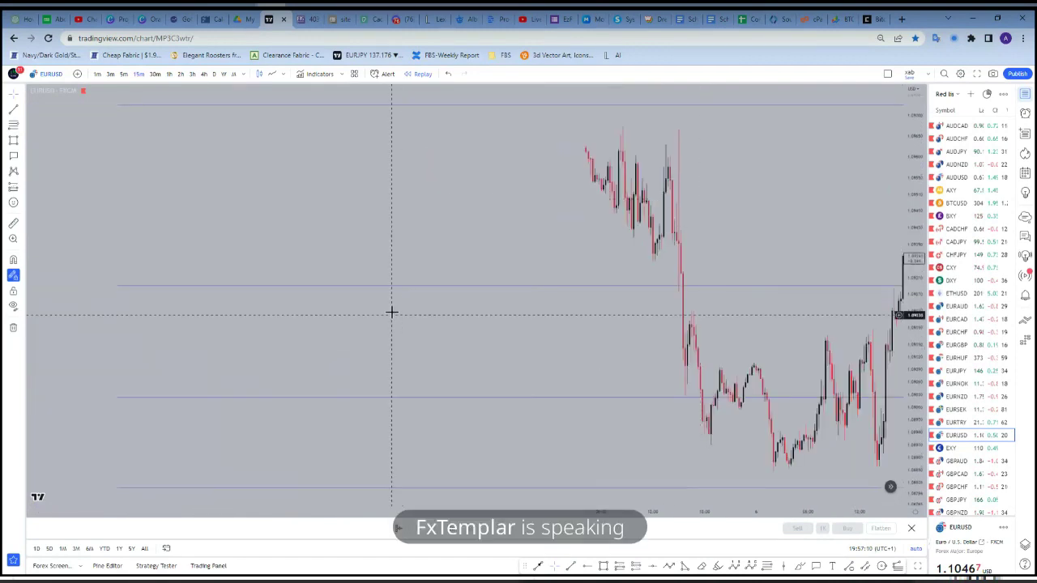
pyautogui.scroll(-3, 391, 310)
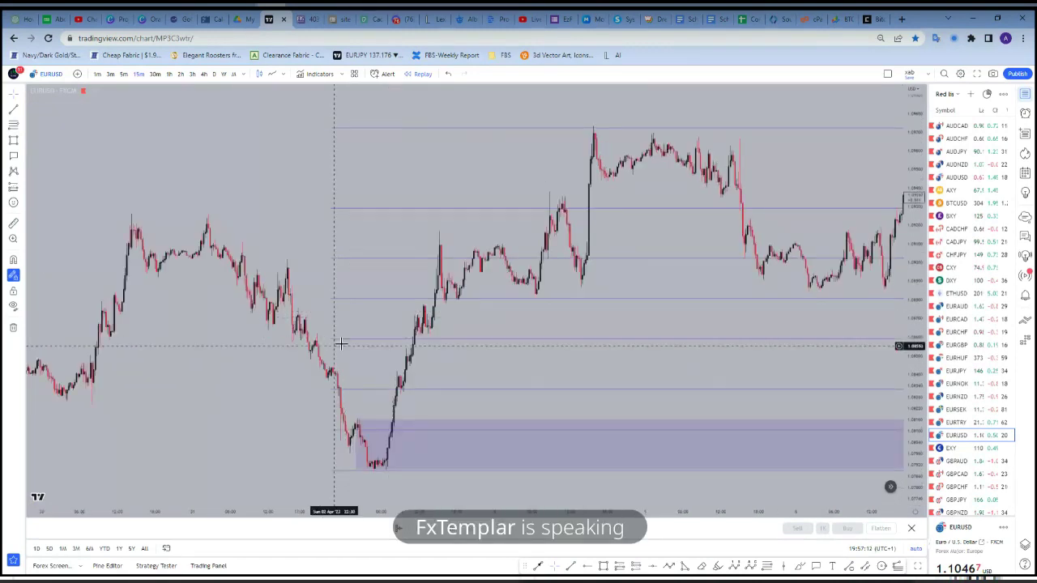
pyautogui.scroll(-2, 343, 344)
pyautogui.scroll(-2, 241, 386)
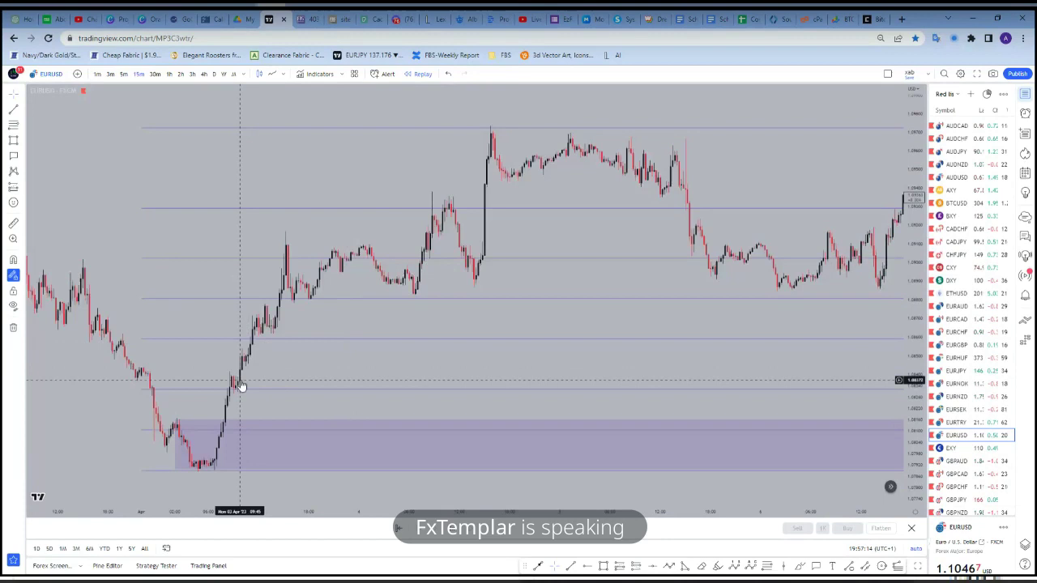
pyautogui.moveTo(280, 377); pyautogui.dragTo(494, 374)
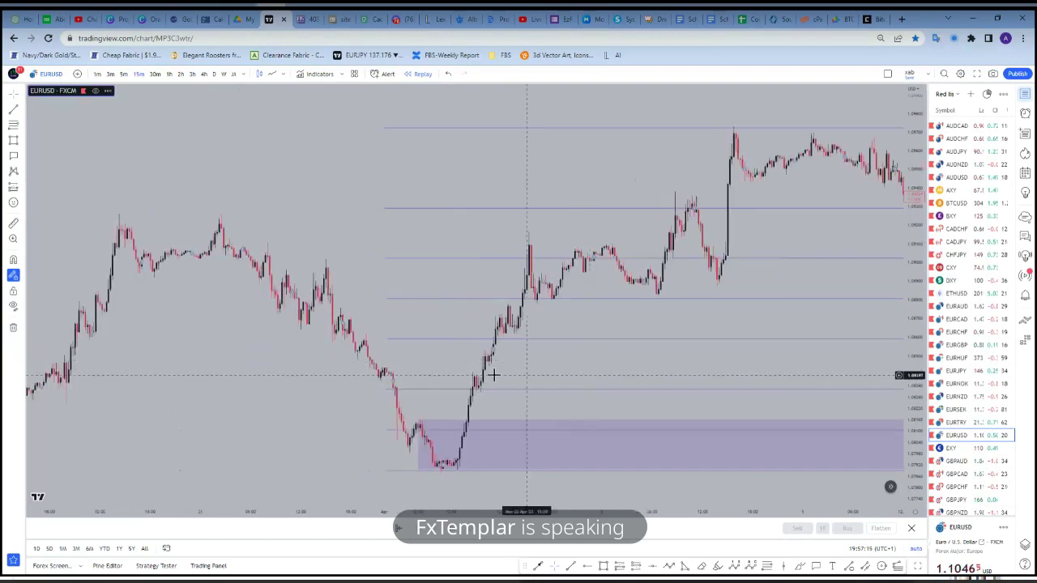
# Place a horizontal level at the refined demand zone, then return to 4-hour candles
pyautogui.scroll(2, 493, 375)
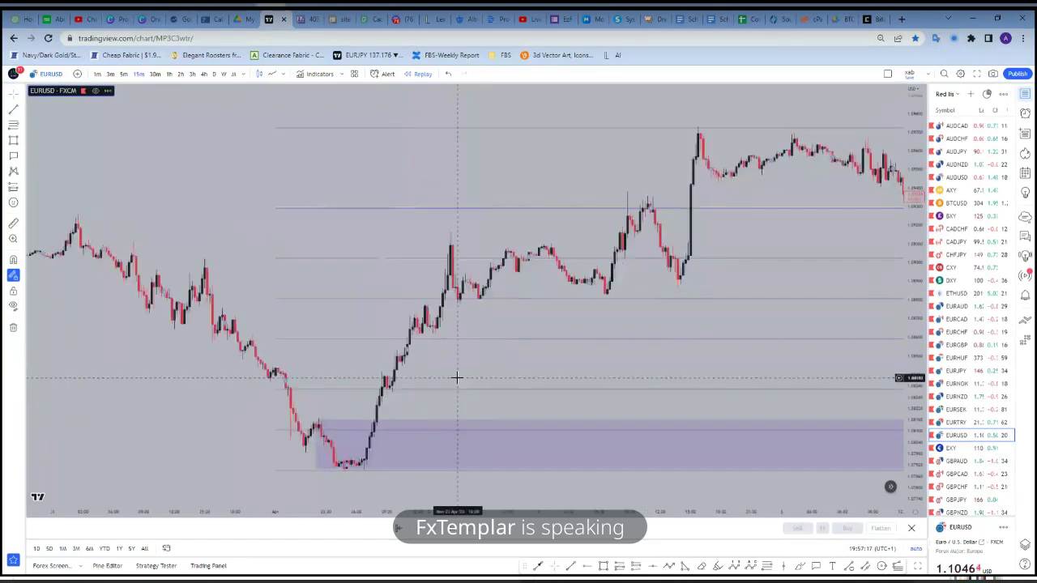
pyautogui.scroll(2, 470, 365)
pyautogui.moveTo(445, 357); pyautogui.dragTo(501, 357)
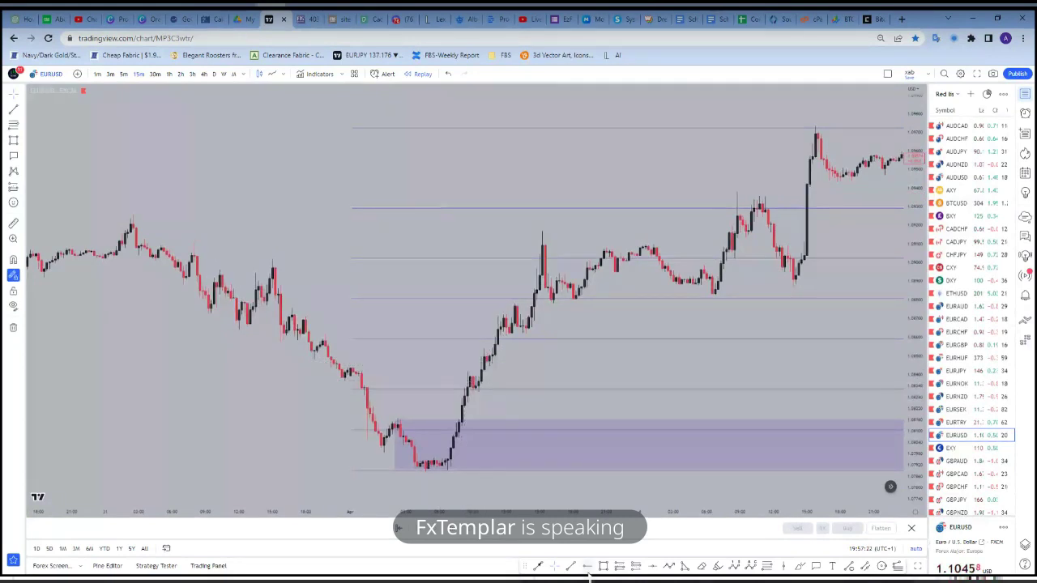
pyautogui.click(470, 375)
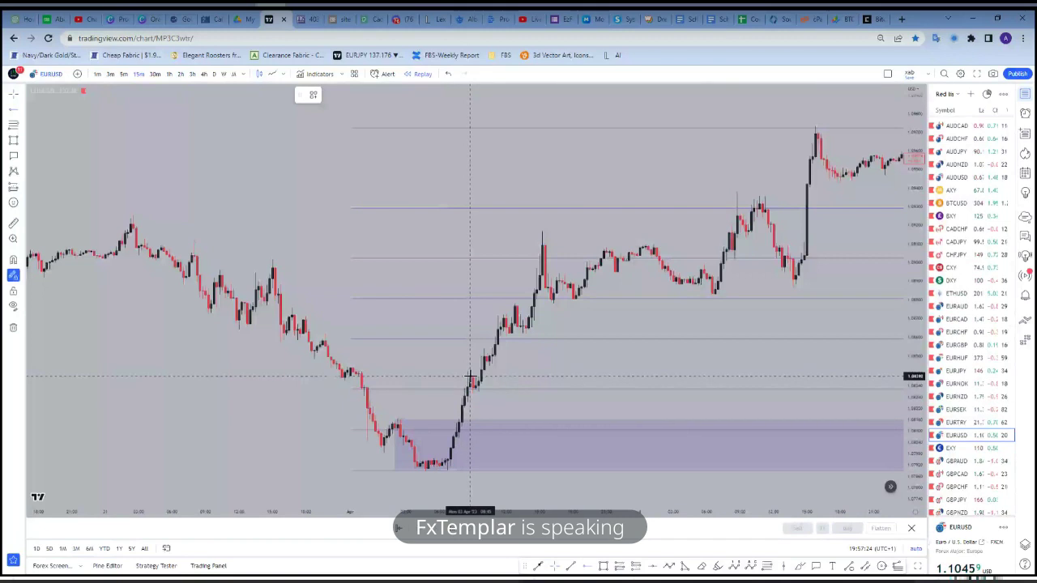
pyautogui.click(406, 363)
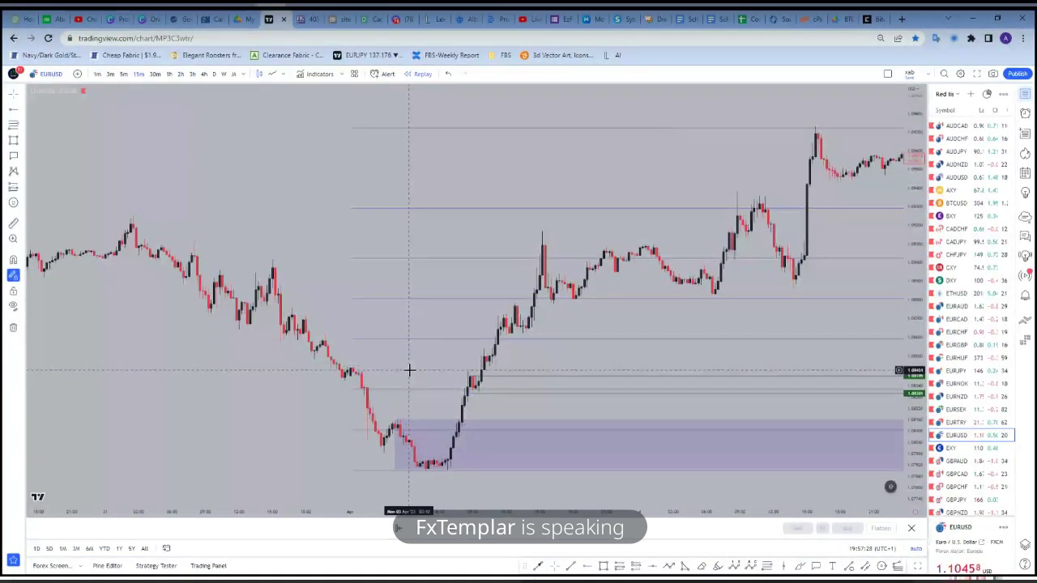
pyautogui.scroll(-3, 413, 377)
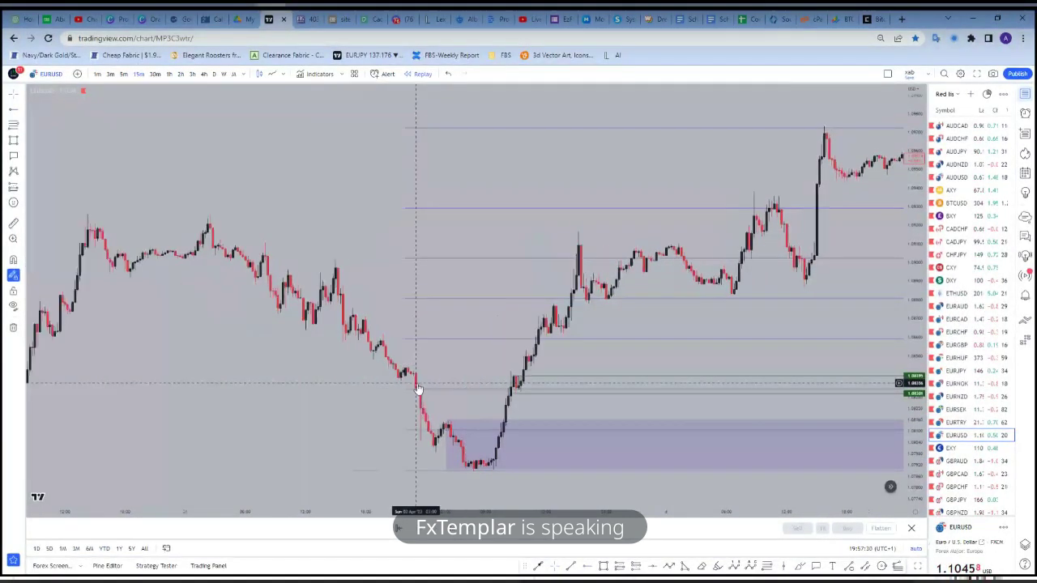
pyautogui.click(204, 75)
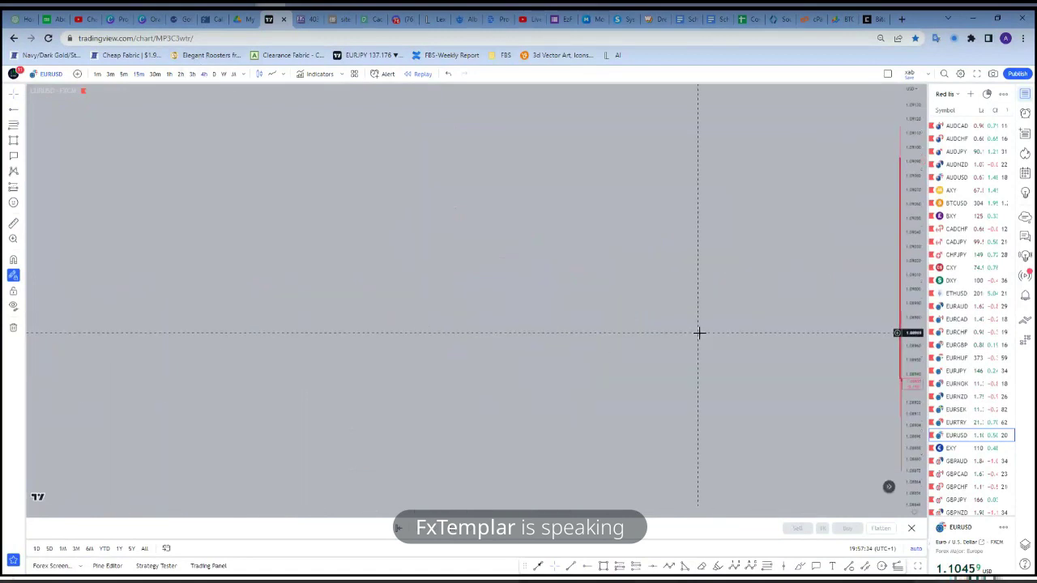
# Pan back through EURUSD 4-hour history to review the Fibonacci levels and demand zone
pyautogui.moveTo(470, 364); pyautogui.dragTo(197, 343)
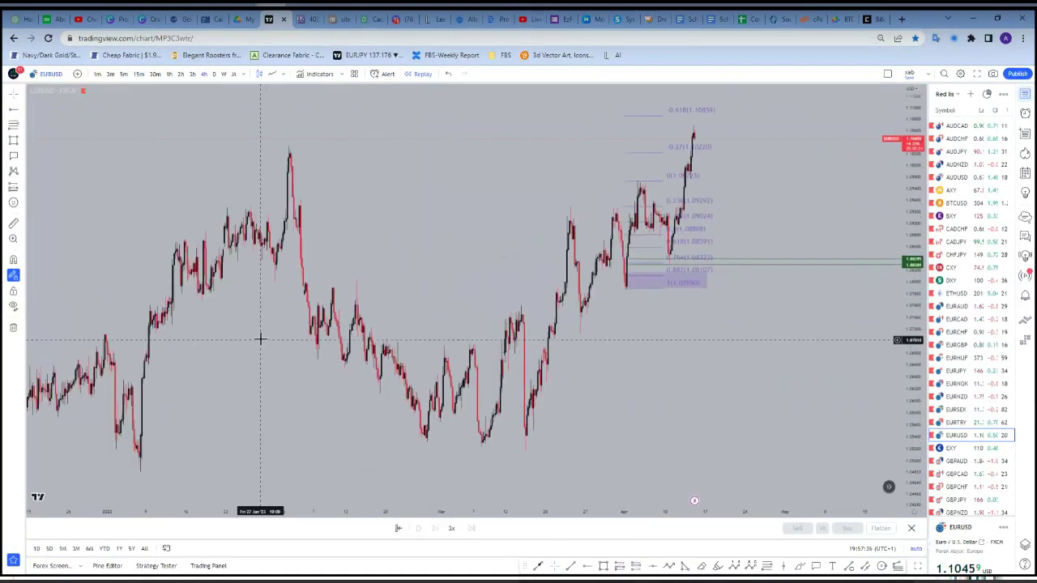
pyautogui.scroll(2, 261, 339)
pyautogui.scroll(2, 261, 339)
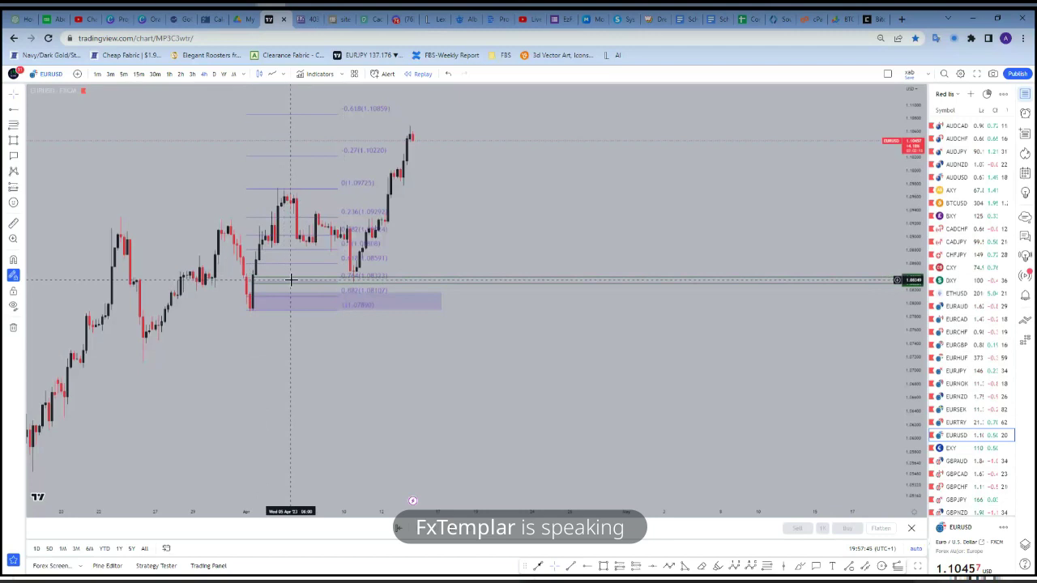
pyautogui.scroll(-2, 607, 206)
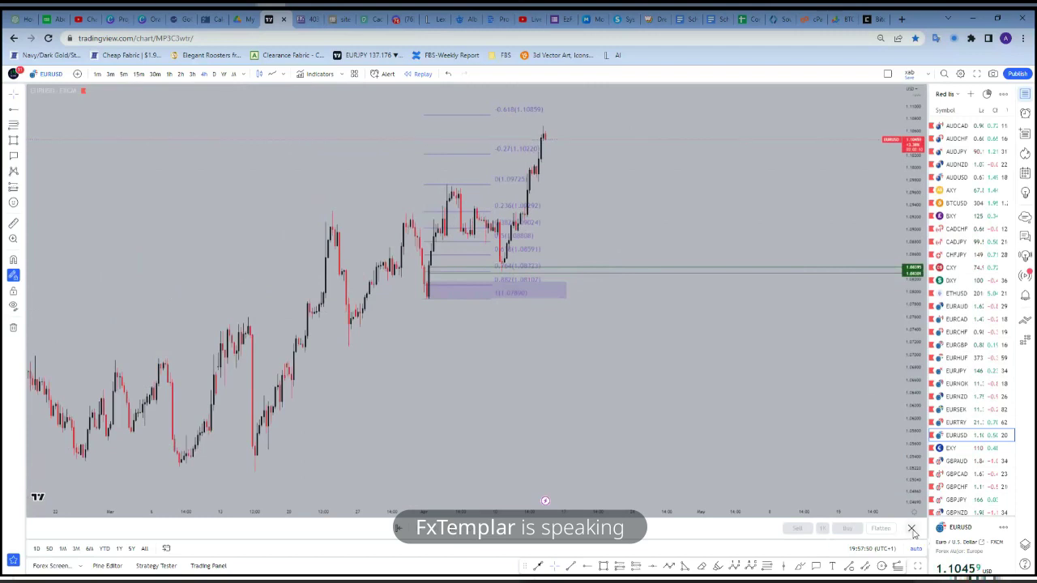
# Hide the trading panel and move to a higher timeframe for a longer-range view
pyautogui.click(913, 532)
pyautogui.scroll(2, 727, 419)
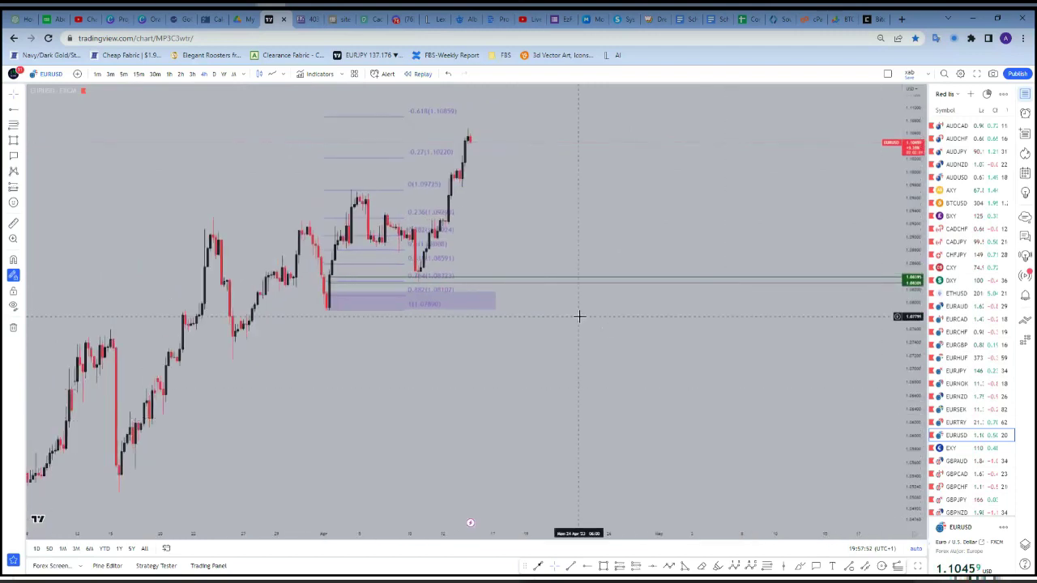
pyautogui.scroll(-3, 580, 312)
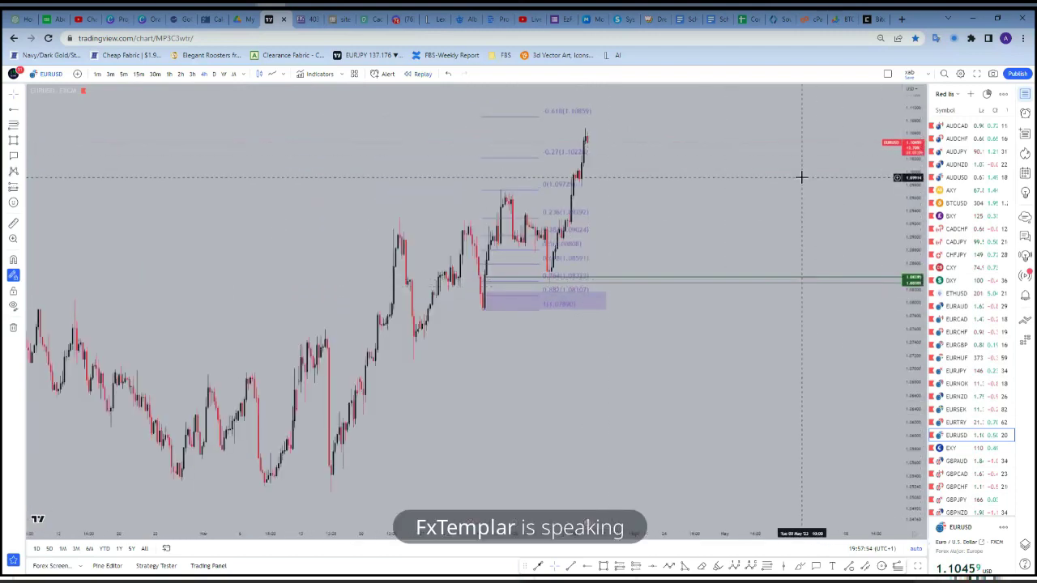
pyautogui.click(215, 74)
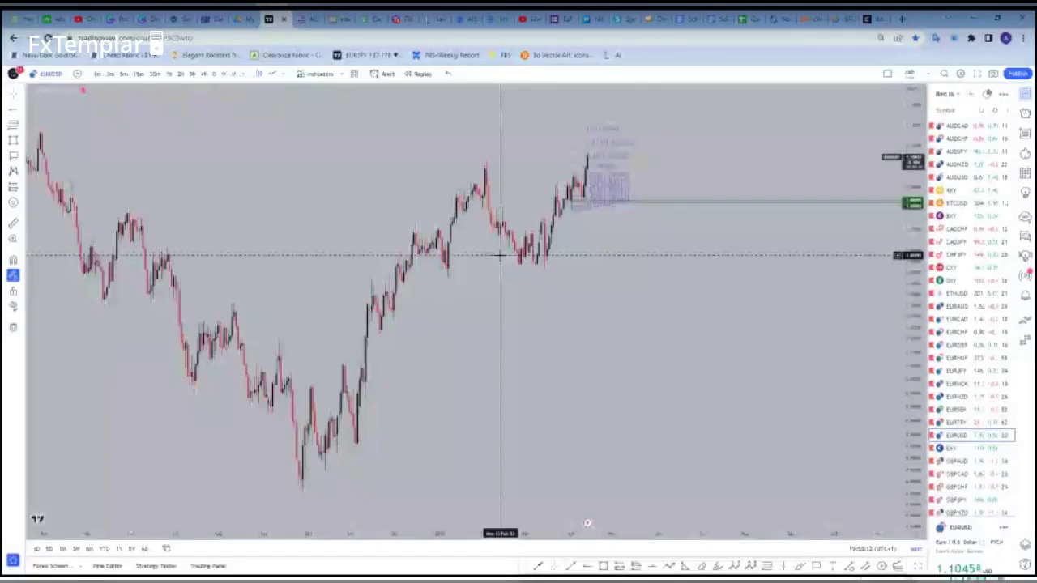
# Start a bar replay on GBPUSD from a recent point on the chart
pyautogui.click(411, 74)
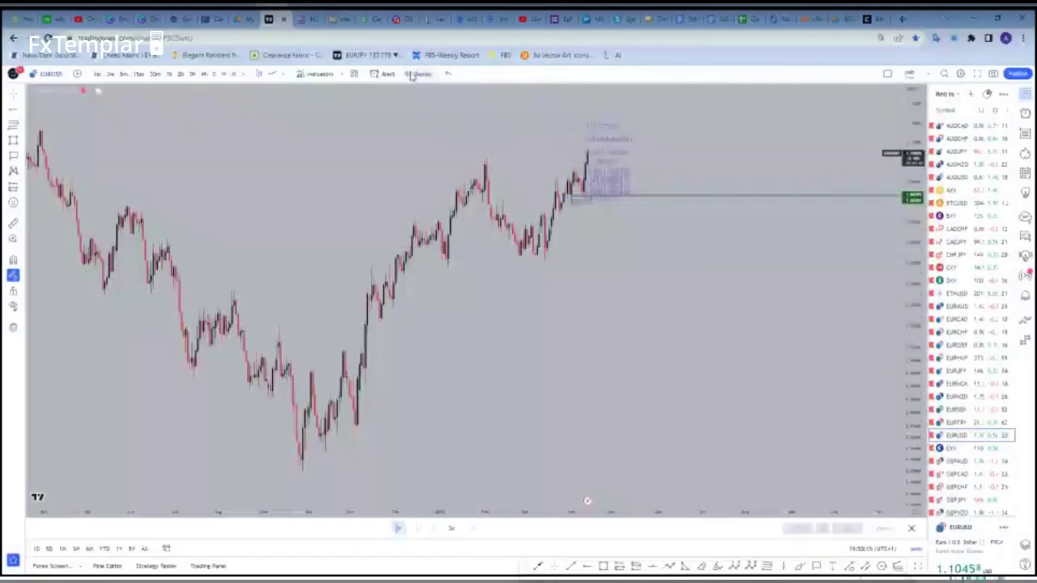
pyautogui.scroll(-4, 963, 413)
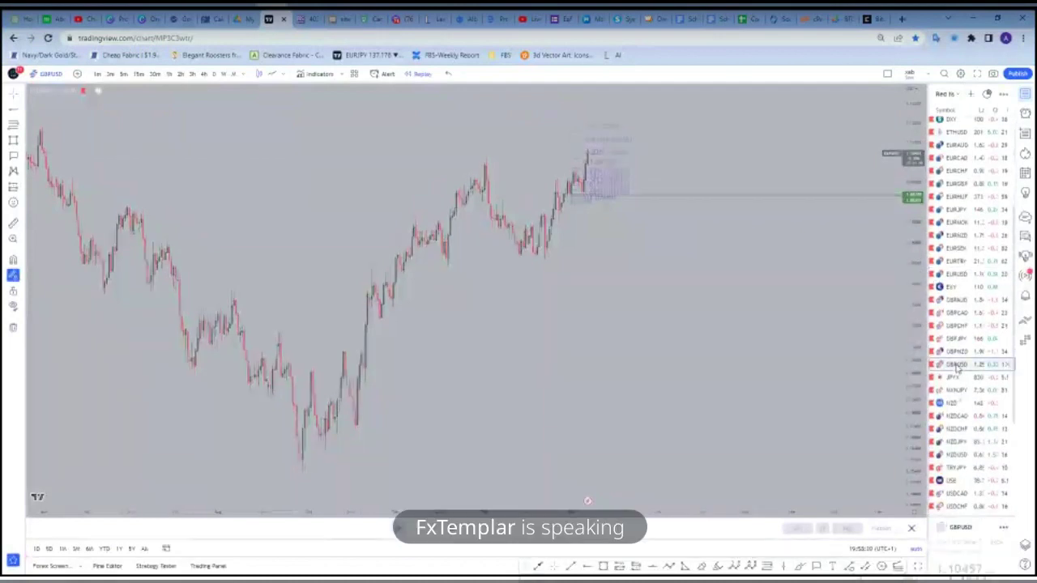
pyautogui.click(981, 366)
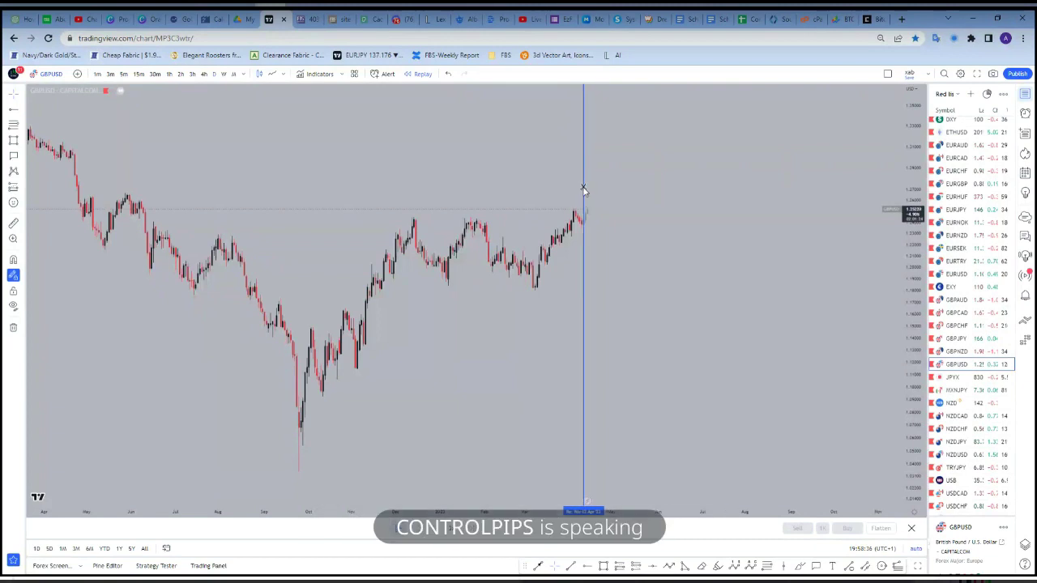
pyautogui.click(583, 190)
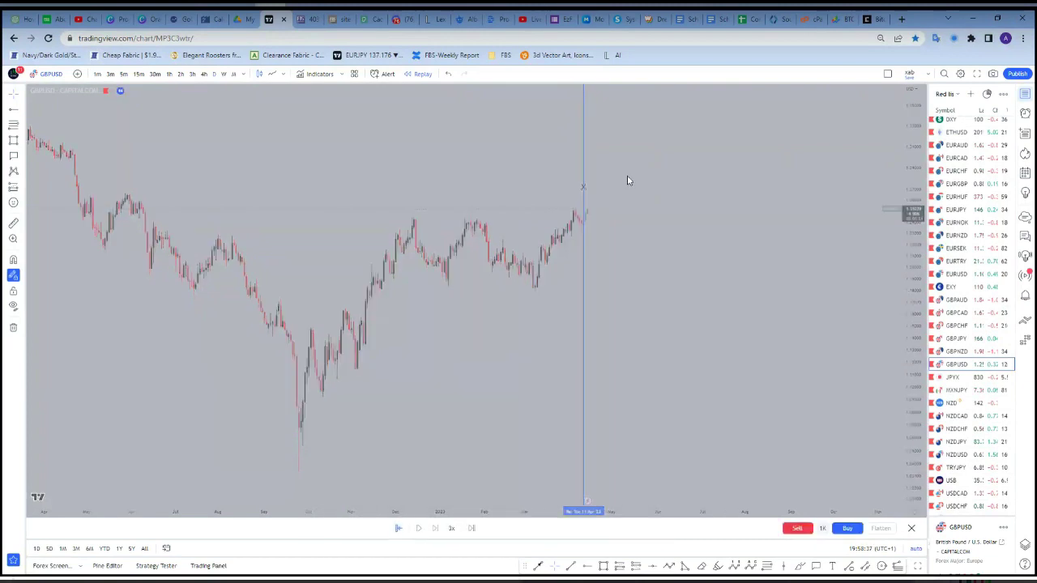
# Try the intraday and daily timeframes, then settle on 4-hour GBPUSD candles
pyautogui.click(204, 74)
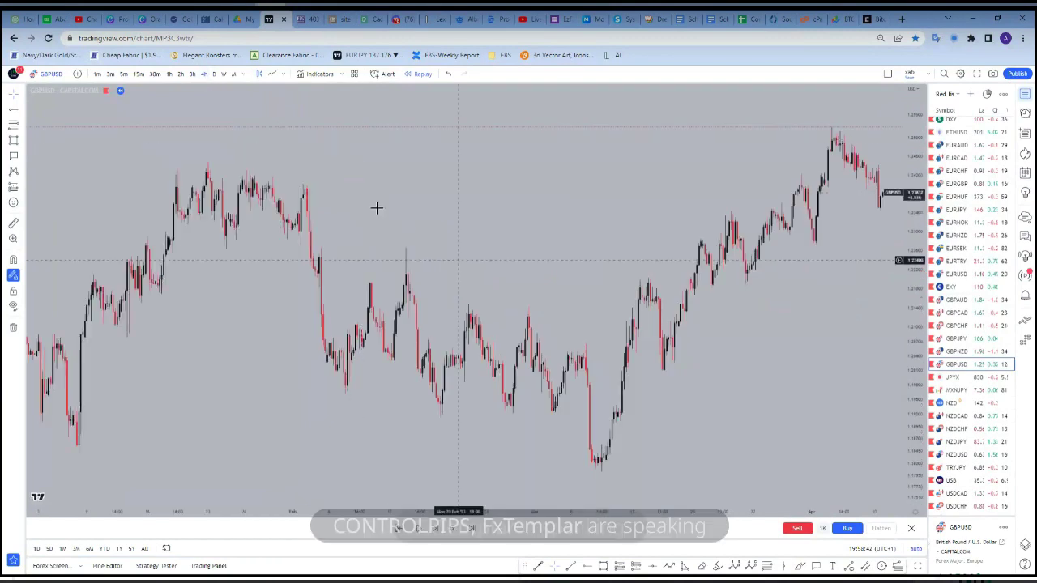
pyautogui.click(213, 74)
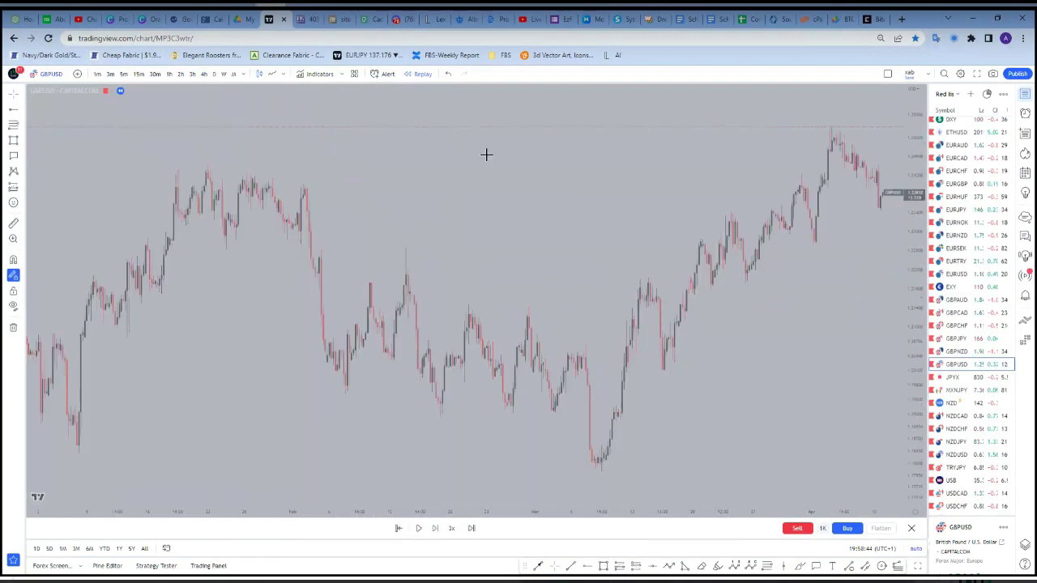
pyautogui.hscroll(5, 575, 215)
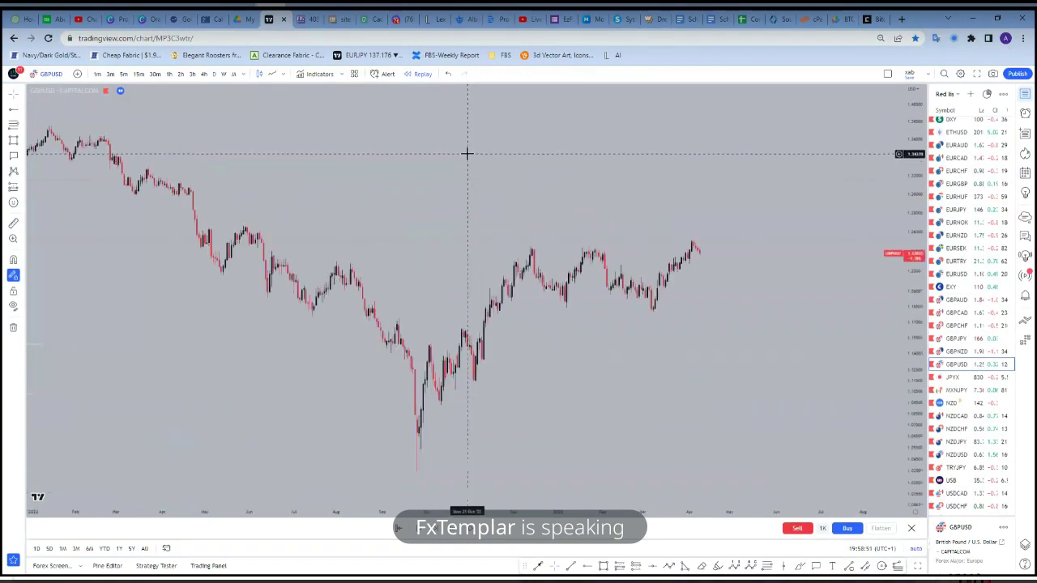
pyautogui.click(204, 74)
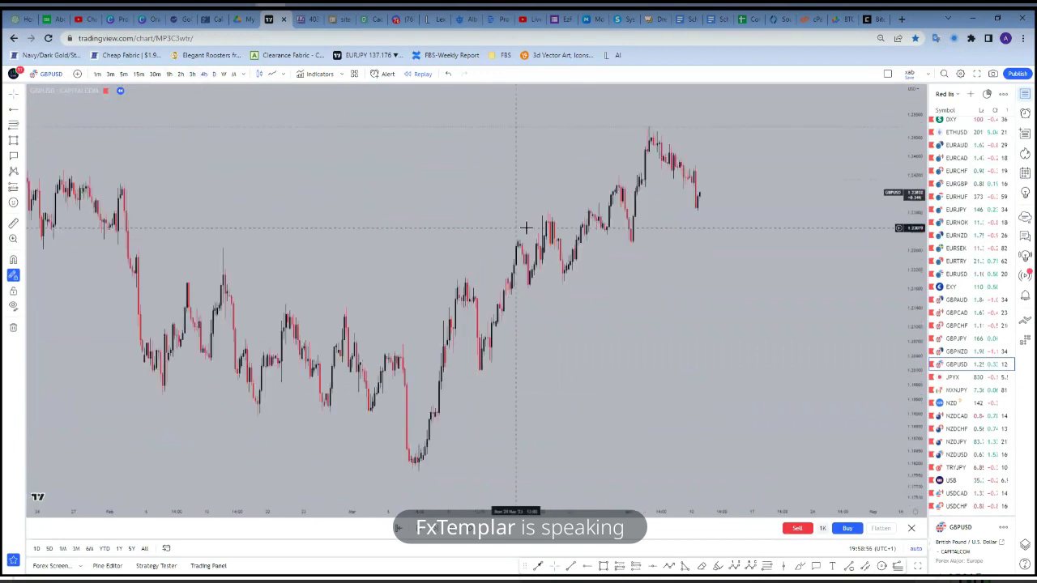
# Draw a demand box from the early-April GBPUSD low, extending right on the 4h chart
pyautogui.scroll(2, 528, 228)
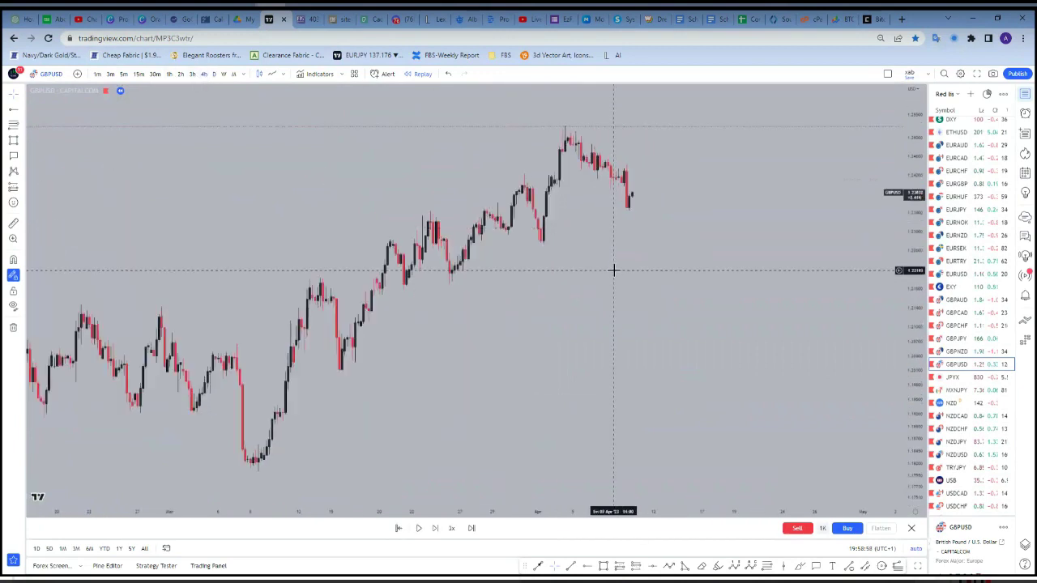
pyautogui.scroll(1, 648, 253)
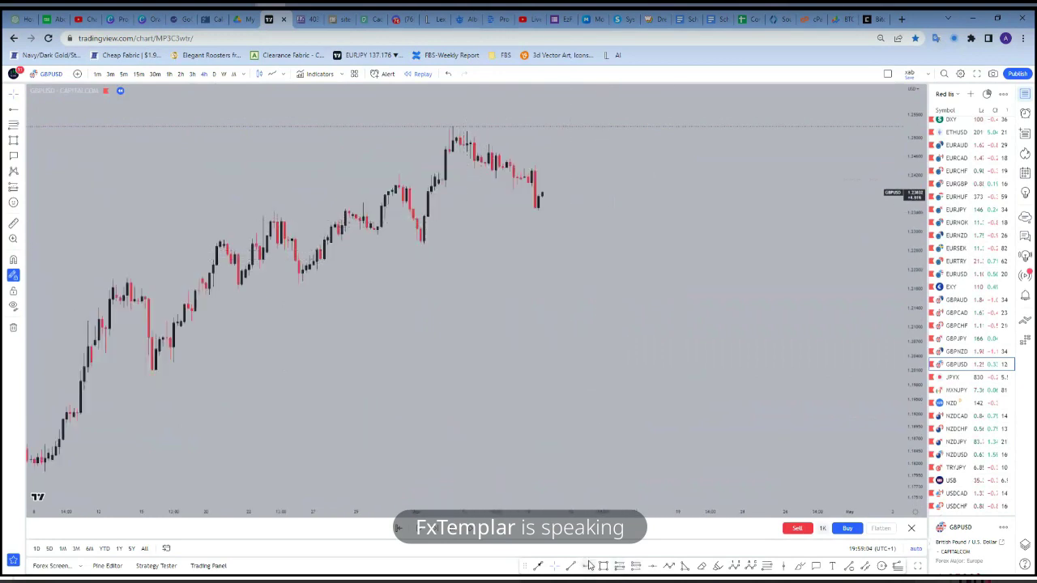
pyautogui.click(423, 217)
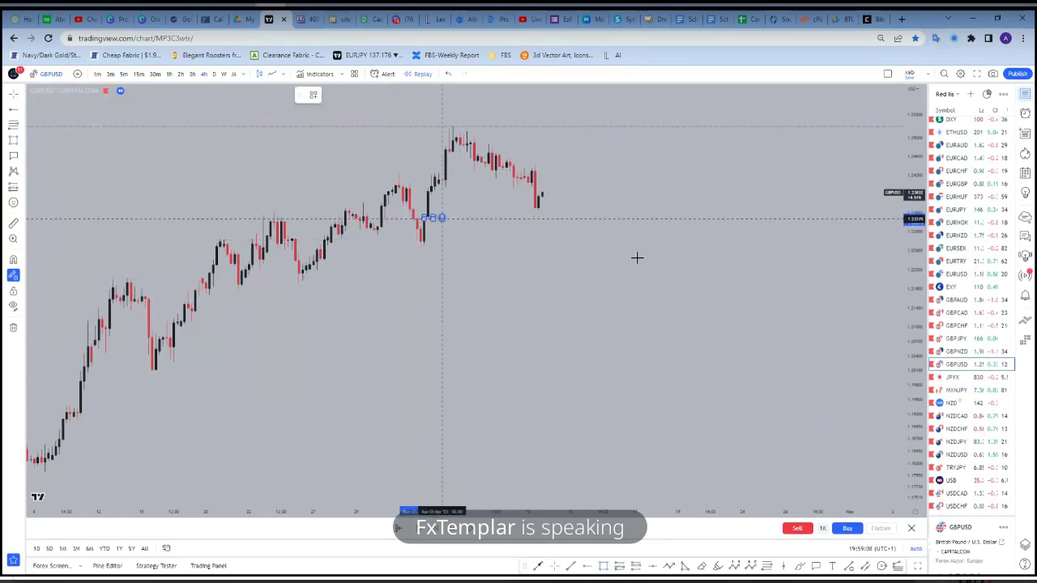
pyautogui.click(655, 242)
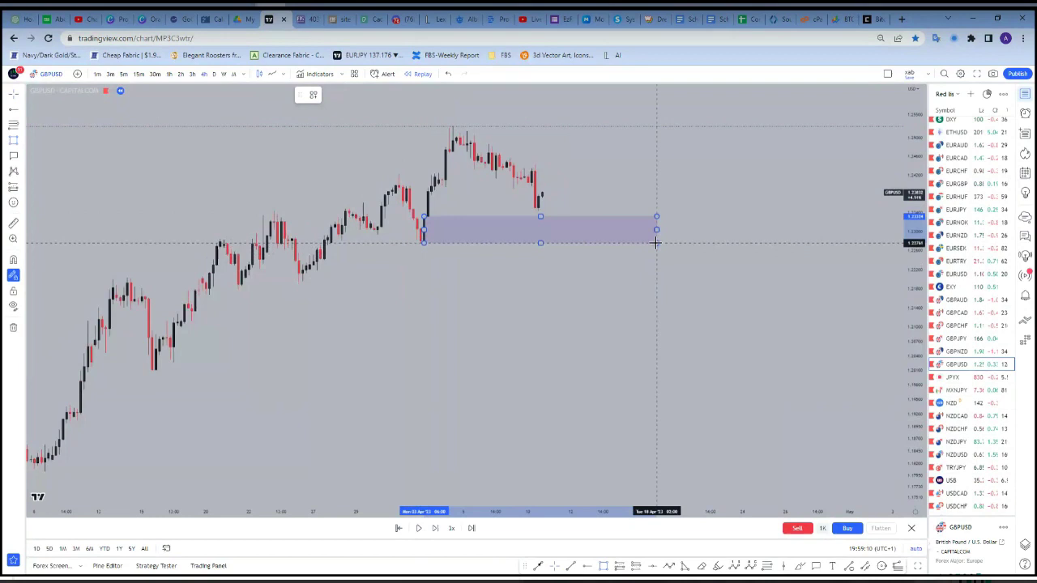
pyautogui.click(267, 132)
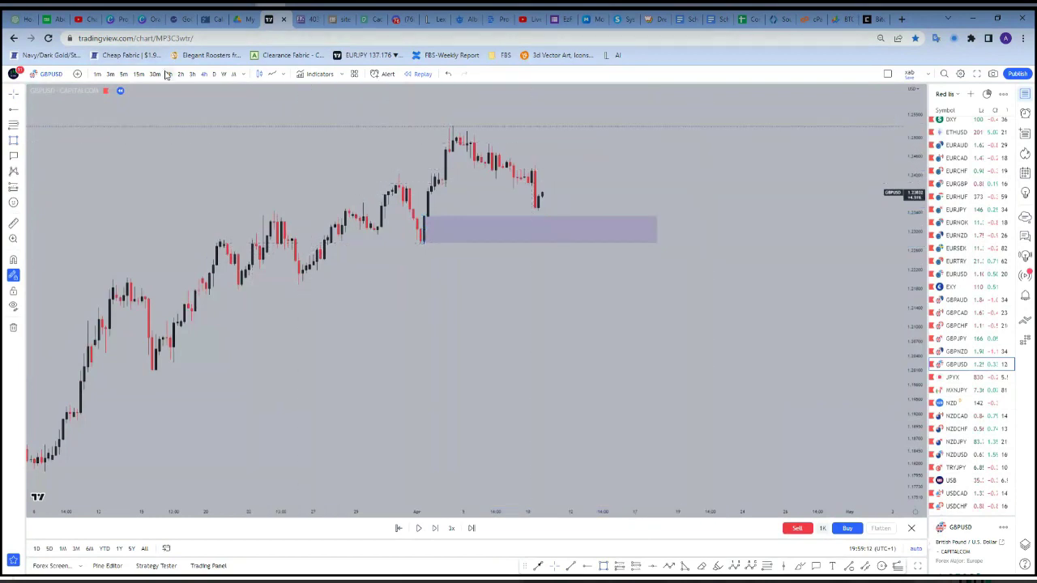
# Add two horizontal price levels inside the demand box and move to the 15-minute chart
pyautogui.scroll(3, 213, 137)
pyautogui.moveTo(219, 122); pyautogui.dragTo(303, 254)
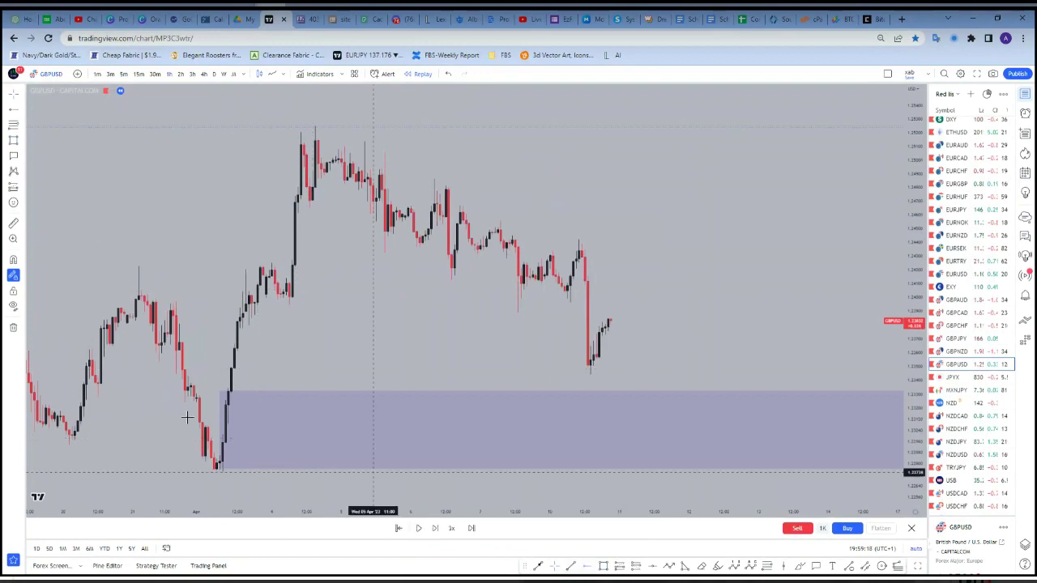
pyautogui.click(217, 435)
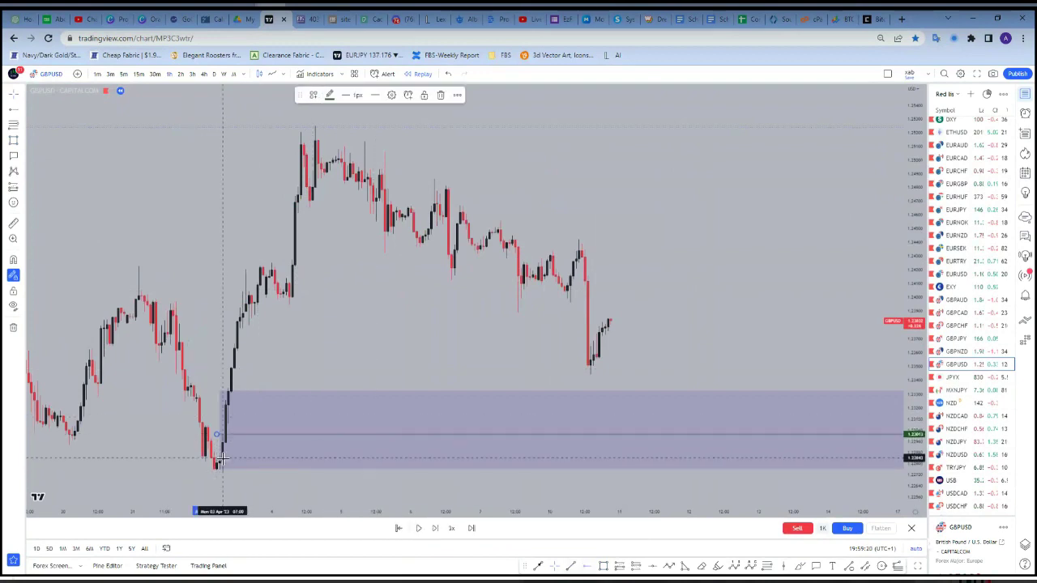
pyautogui.click(220, 468)
pyautogui.click(139, 73)
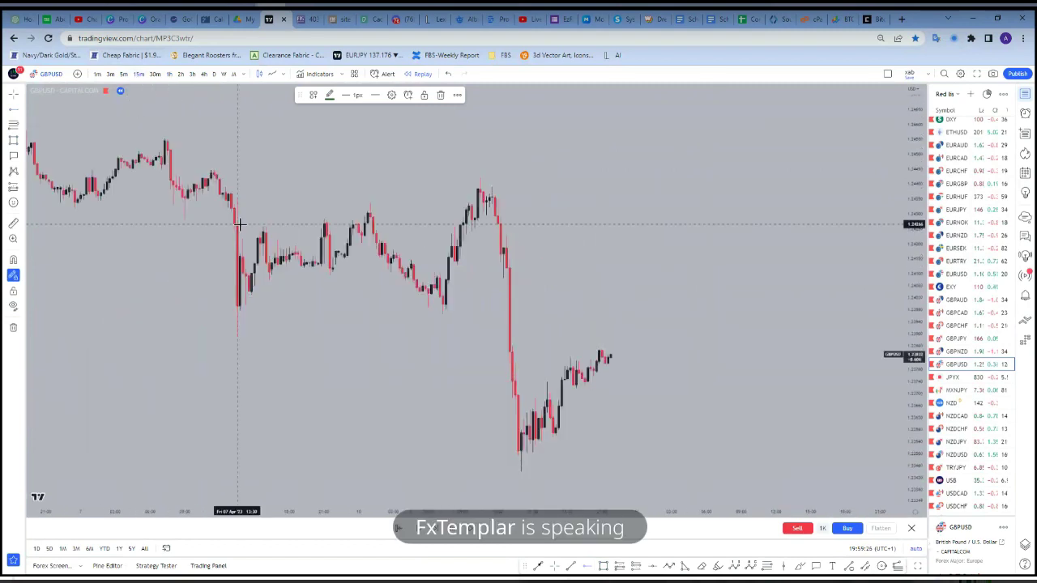
# Bring the demand zone into view and add a horizontal level inside it
pyautogui.hscroll(-5, 234, 243)
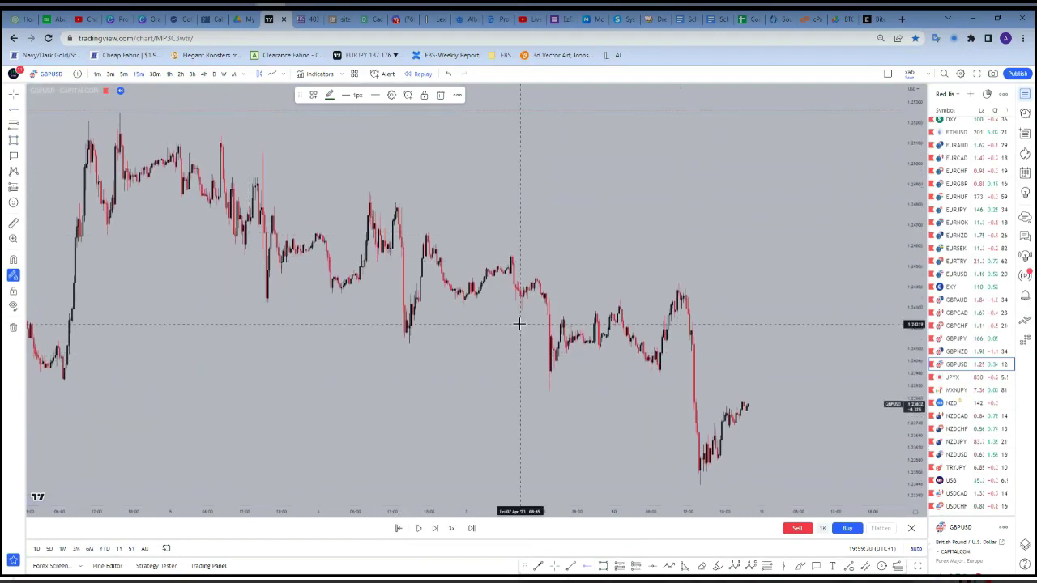
pyautogui.scroll(1, 518, 324)
pyautogui.moveTo(254, 340); pyautogui.dragTo(657, 138)
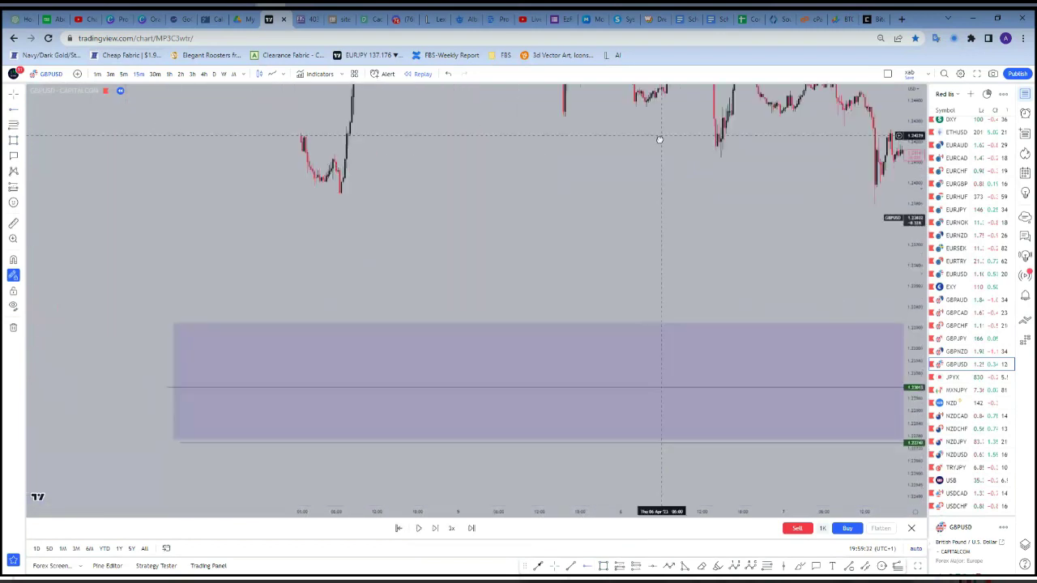
pyautogui.moveTo(228, 263); pyautogui.dragTo(276, 257)
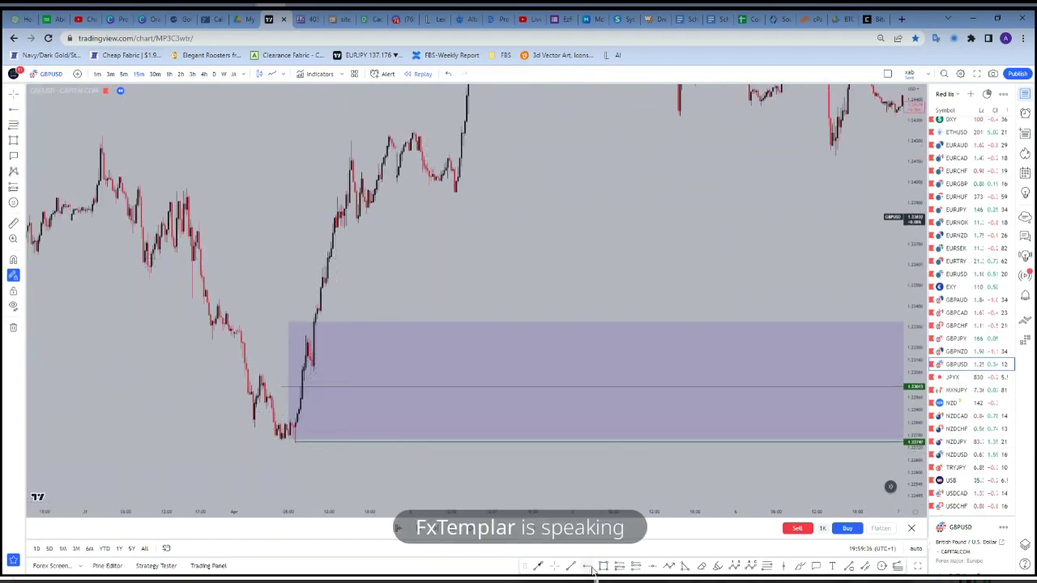
pyautogui.click(313, 371)
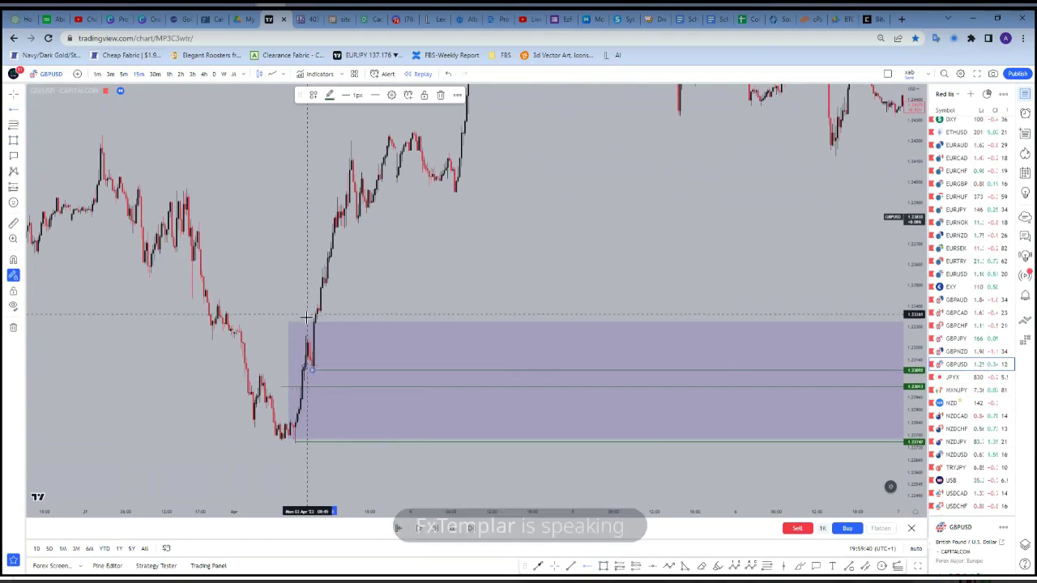
pyautogui.click(438, 241)
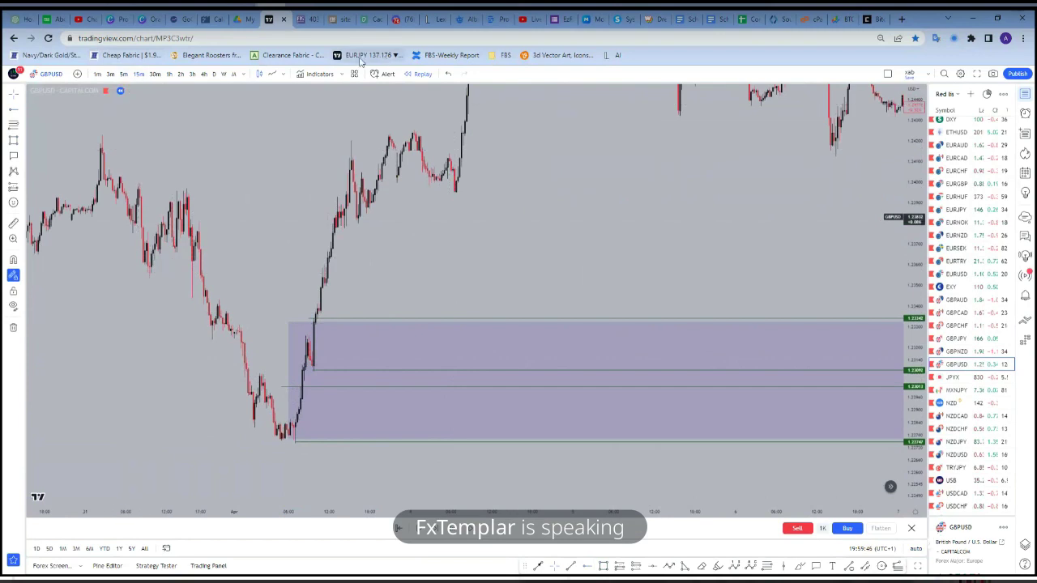
# Auto-fit the price scale and pan to the latest candles above the zone
pyautogui.click(916, 549)
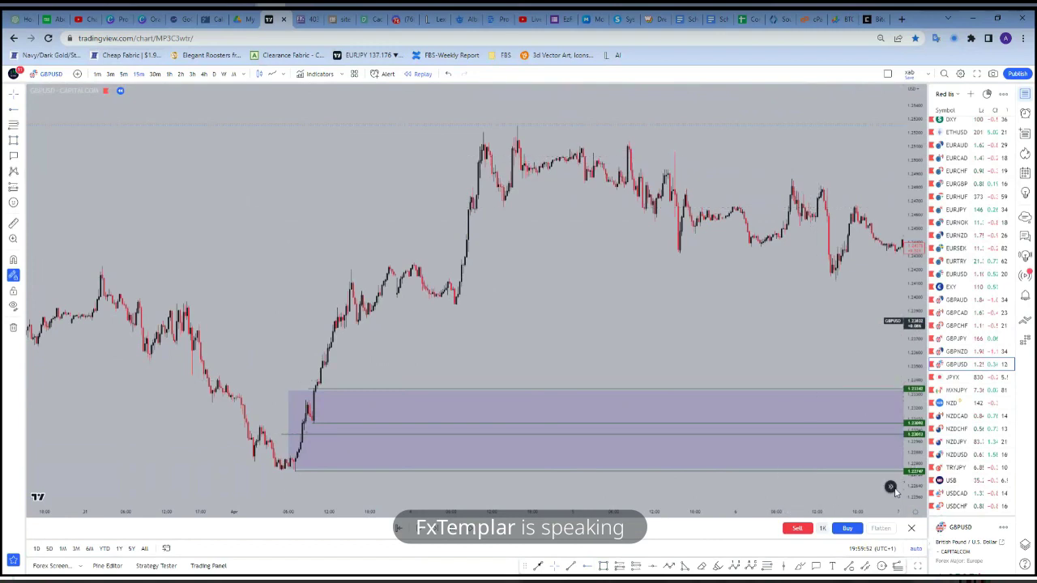
pyautogui.scroll(-4, 704, 417)
pyautogui.scroll(4, 613, 347)
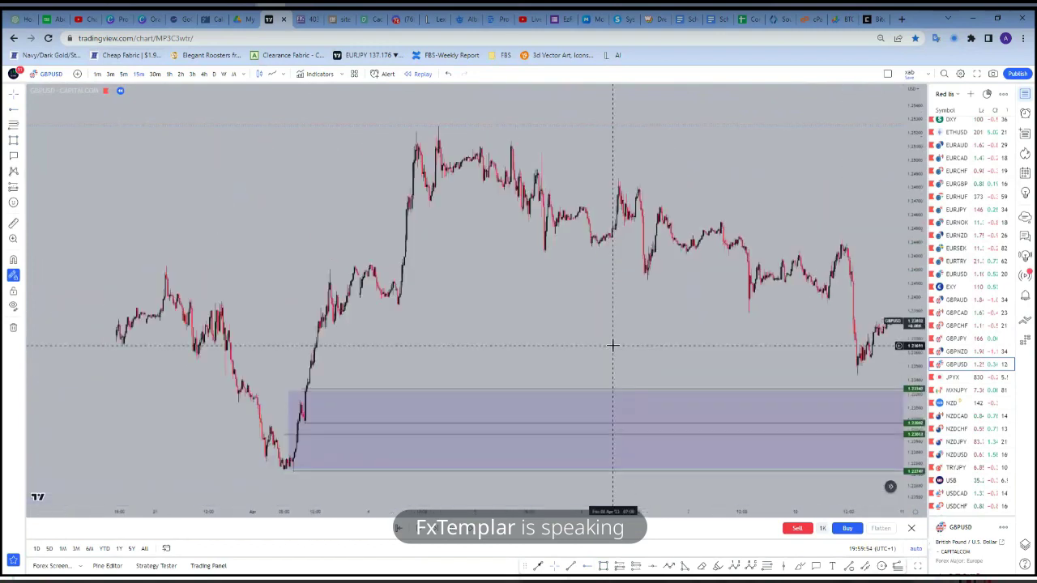
pyautogui.moveTo(534, 284); pyautogui.dragTo(363, 250)
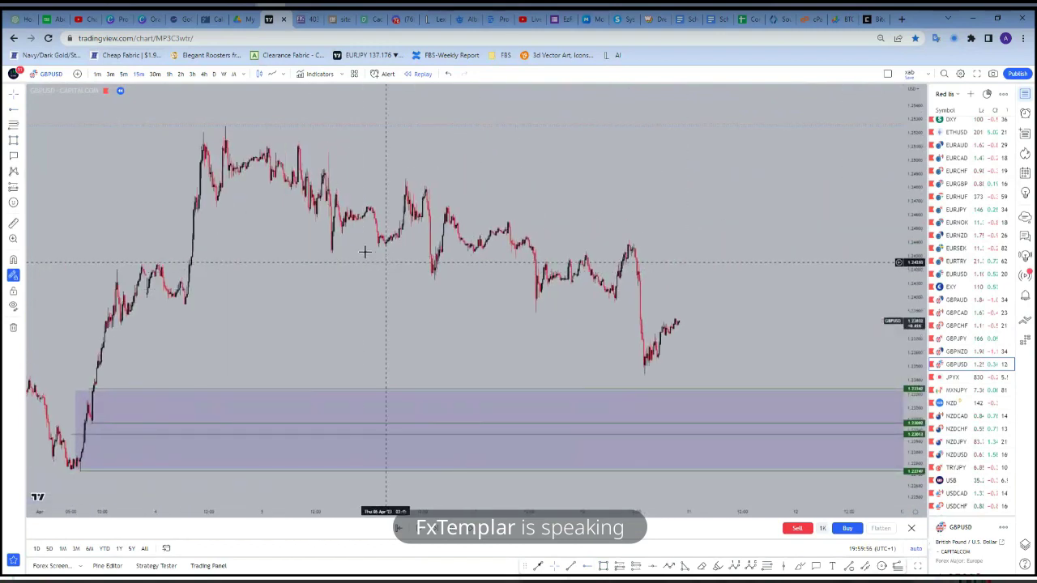
pyautogui.click(170, 74)
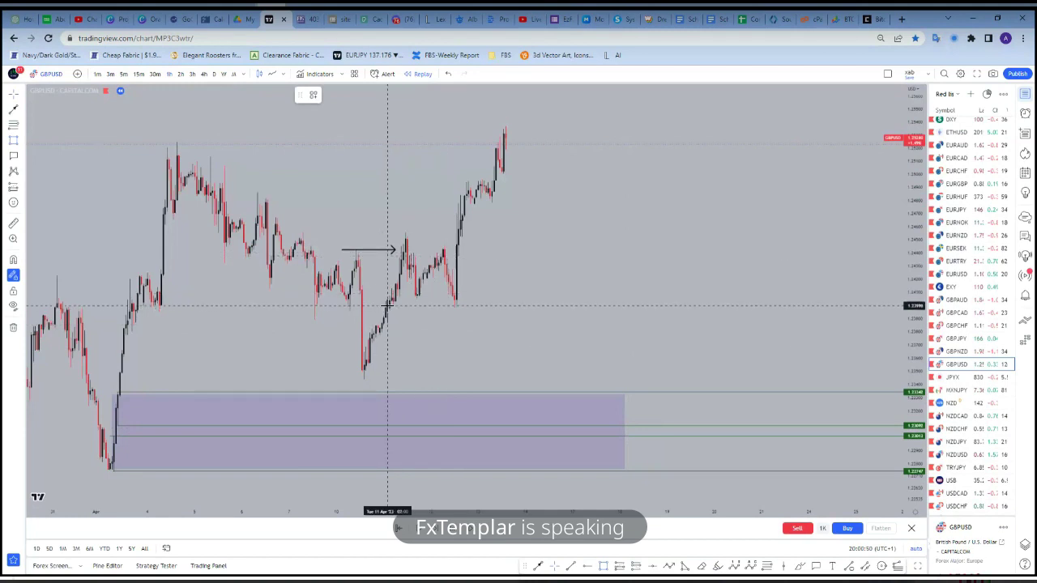
# Draw a small demand box at the 1-hour pullback low and reselect it to check its range
pyautogui.moveTo(387, 306); pyautogui.dragTo(509, 322)
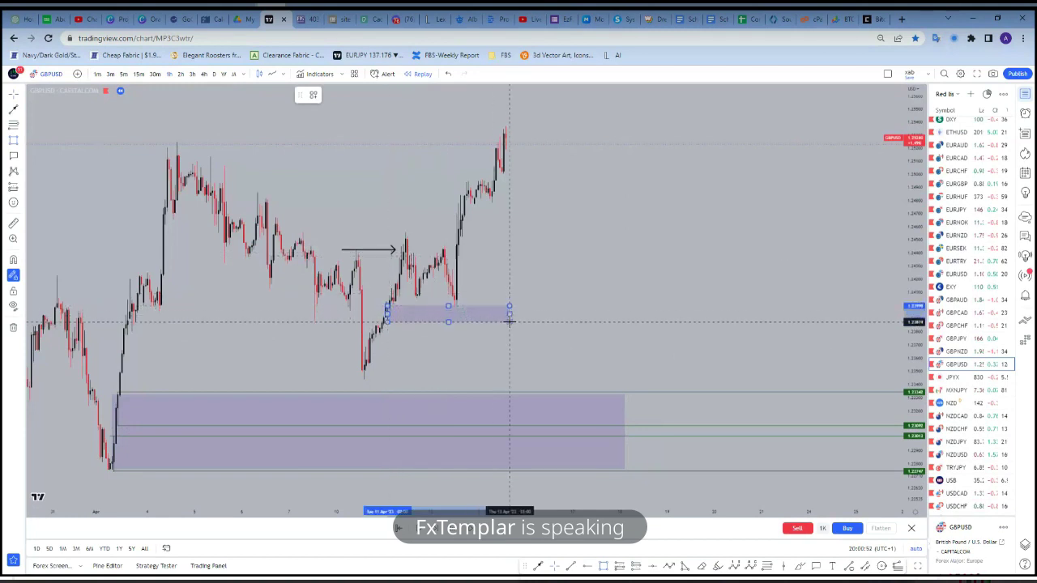
pyautogui.click(509, 321)
pyautogui.click(495, 268)
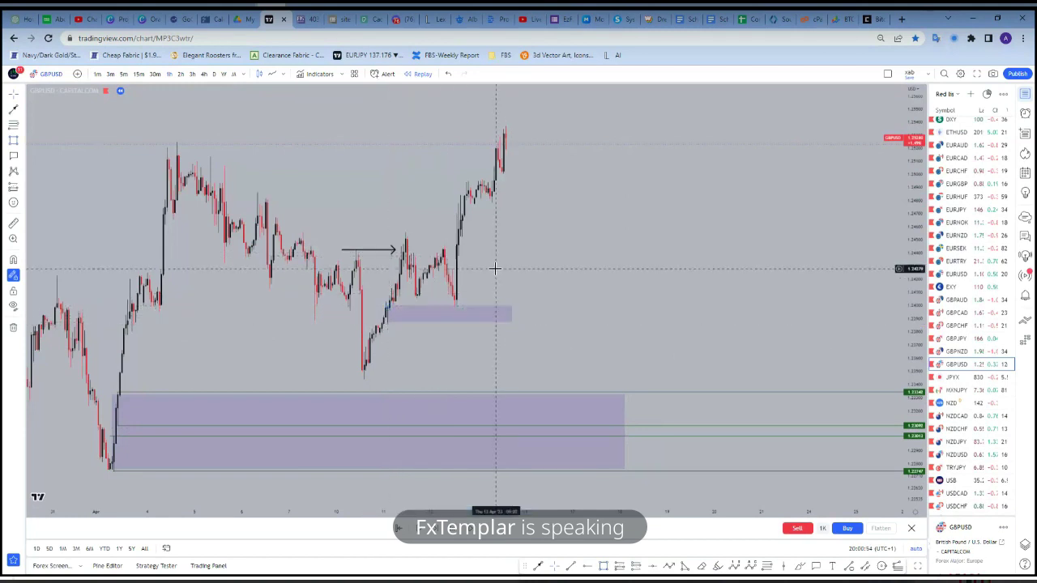
pyautogui.click(508, 321)
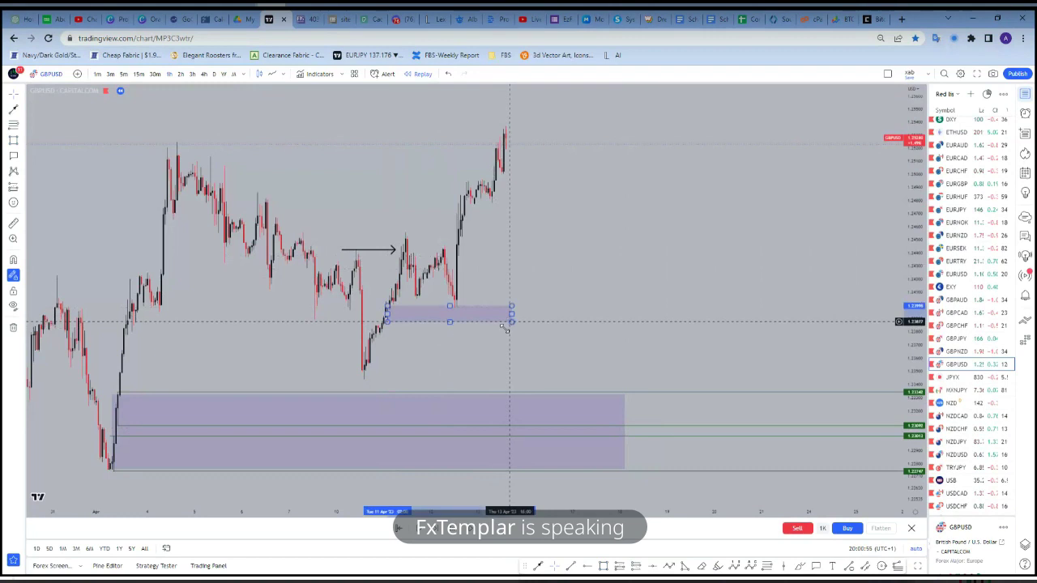
pyautogui.click(535, 275)
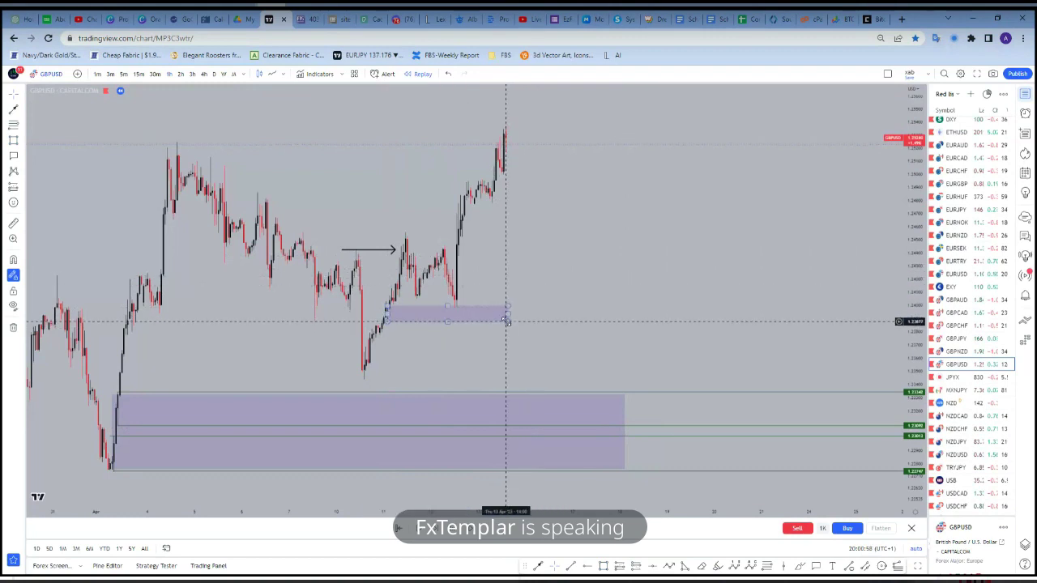
pyautogui.click(503, 321)
pyautogui.click(520, 275)
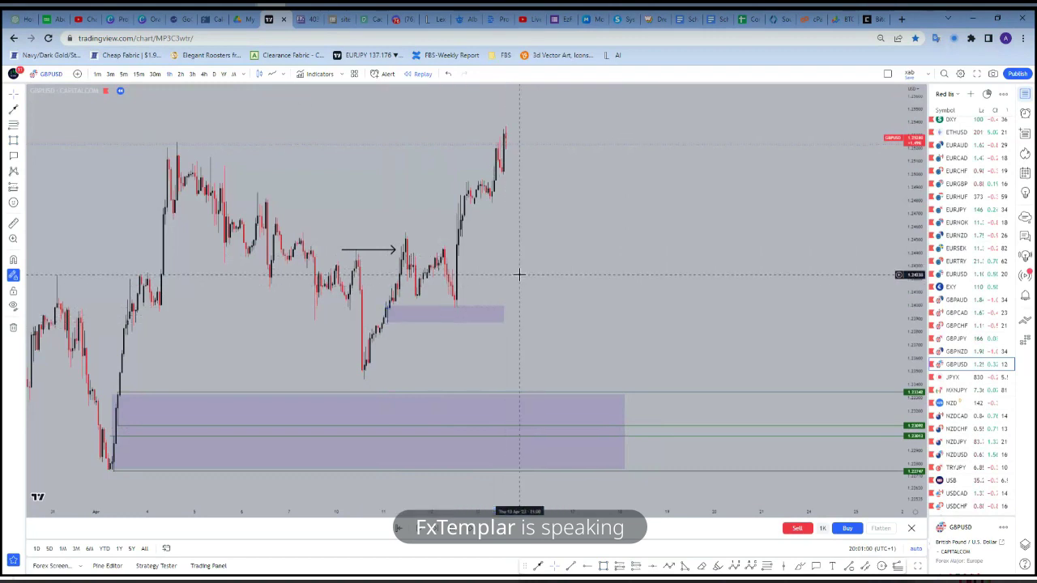
pyautogui.click(503, 321)
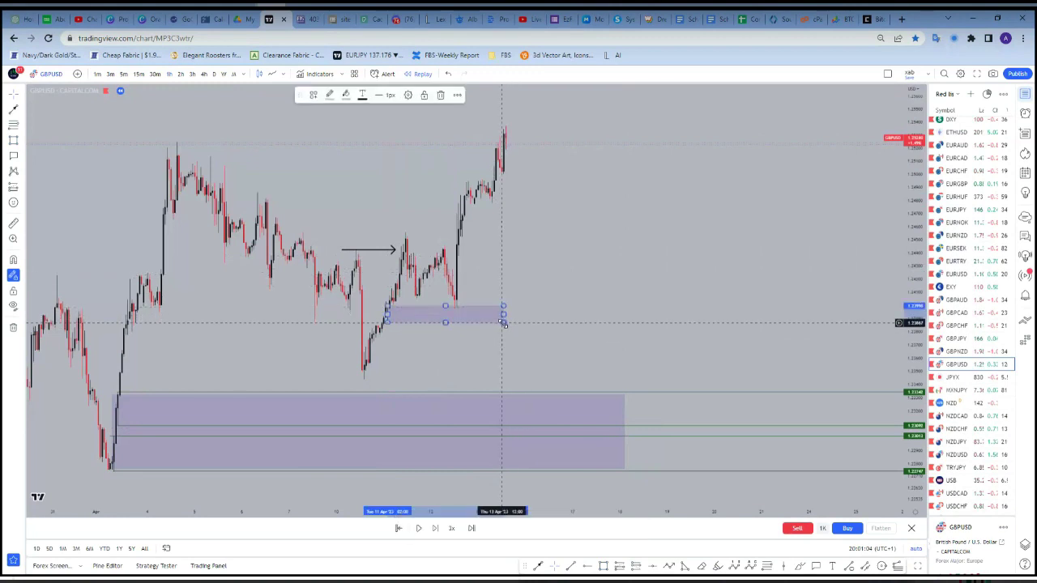
pyautogui.click(499, 278)
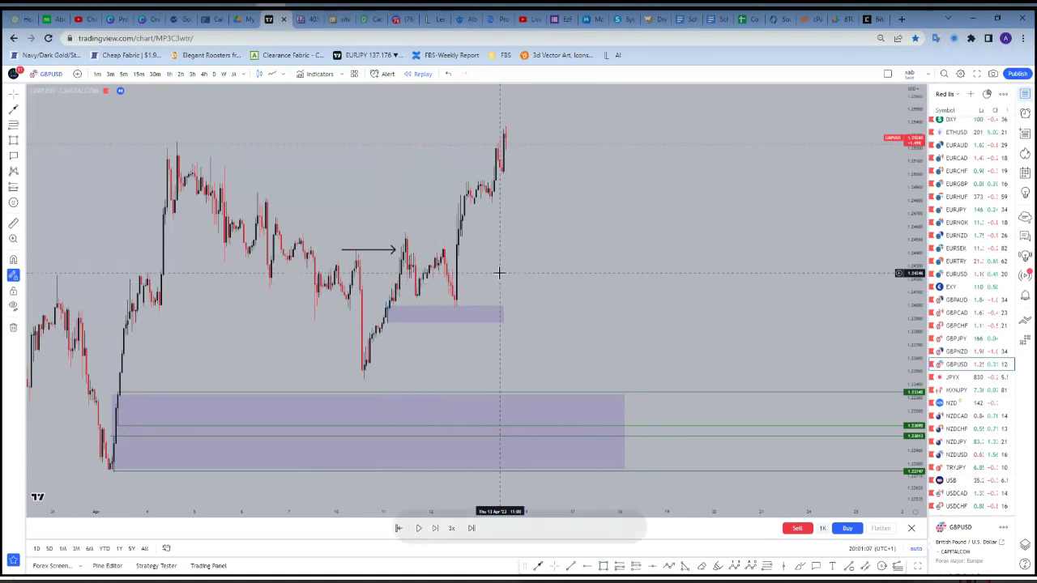
# Review the small demand box on 15-minute and then 30-minute GBPUSD candles
pyautogui.click(138, 74)
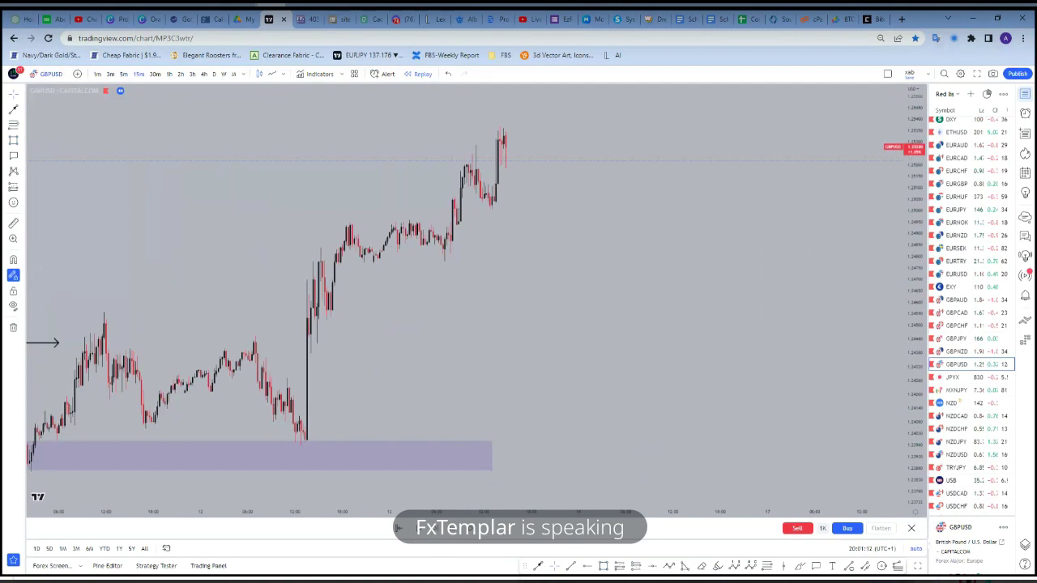
pyautogui.scroll(-2, 711, 338)
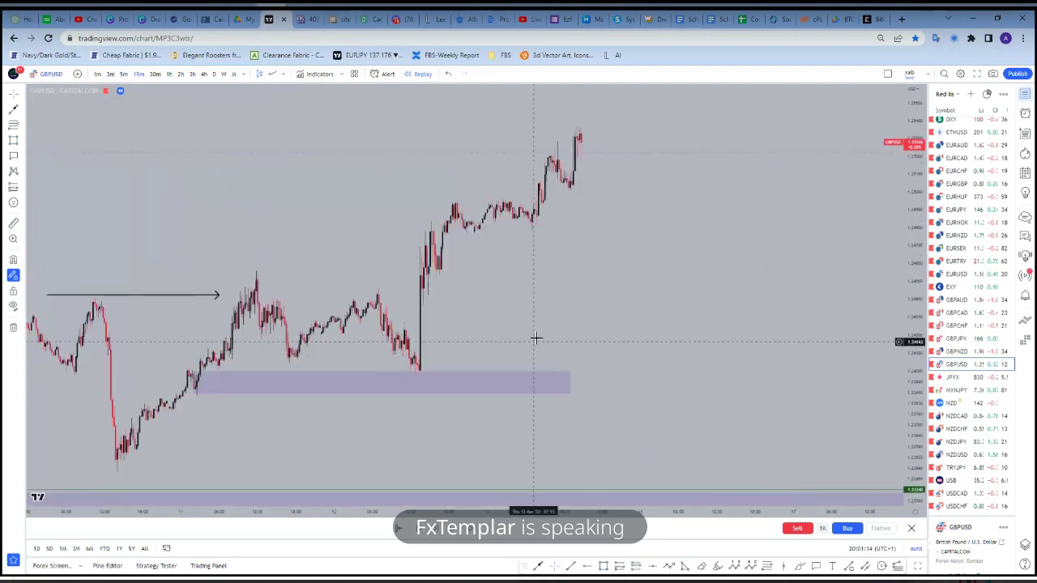
pyautogui.scroll(1, 519, 328)
pyautogui.hscroll(-5, 323, 238)
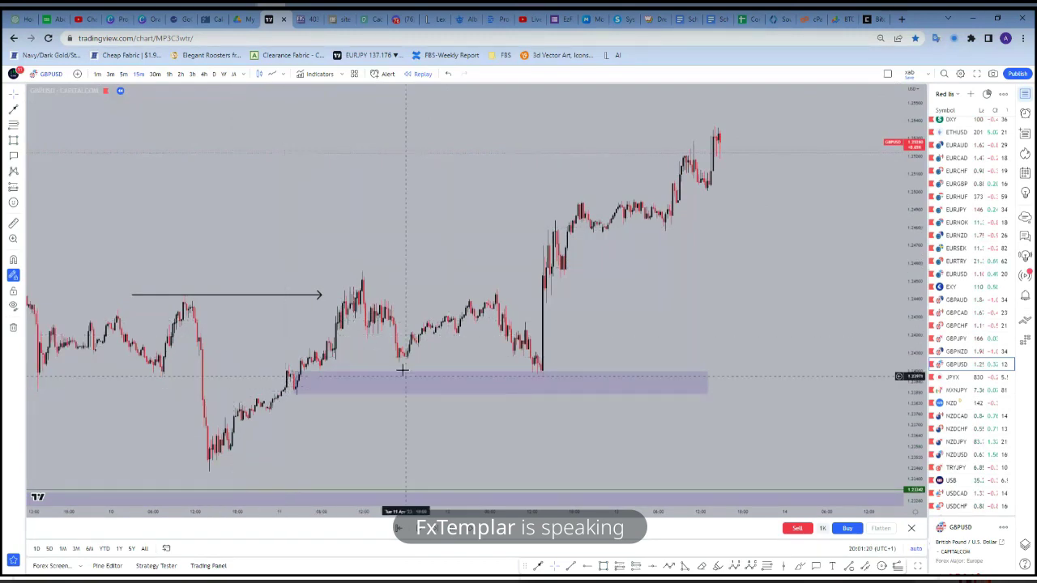
pyautogui.click(155, 74)
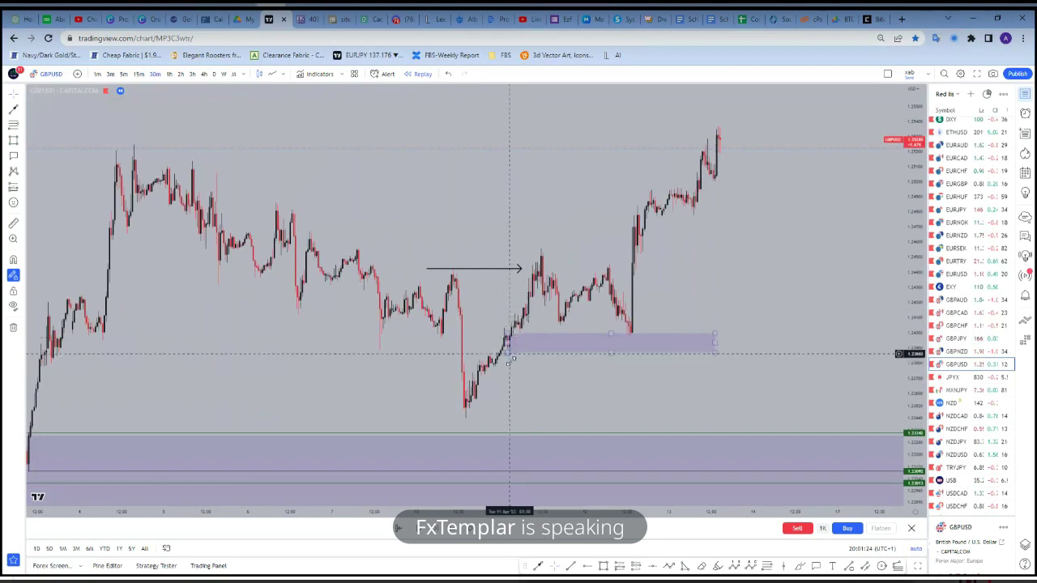
pyautogui.scroll(4, 512, 364)
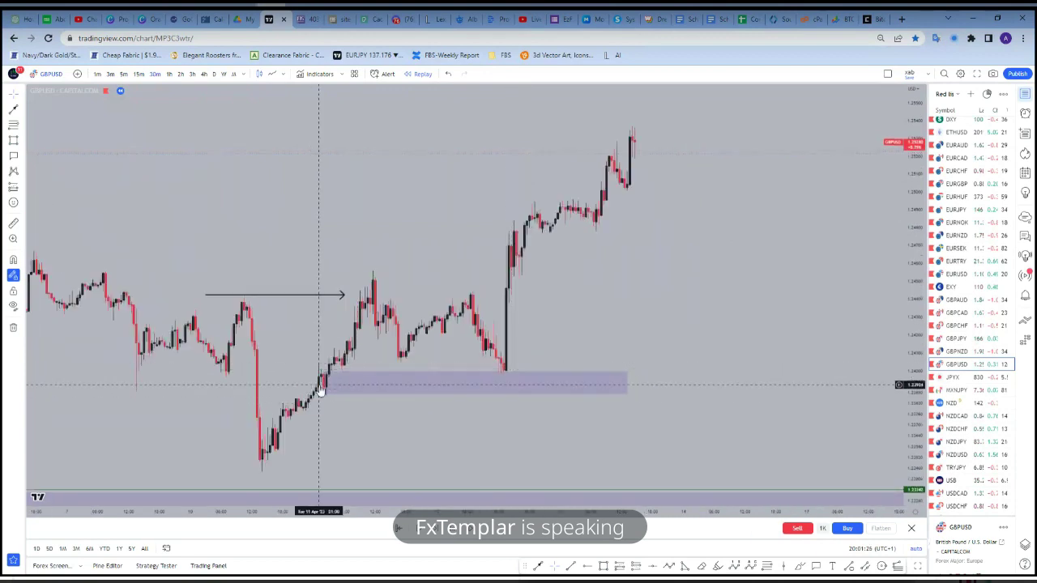
pyautogui.click(553, 387)
pyautogui.scroll(-2, 554, 386)
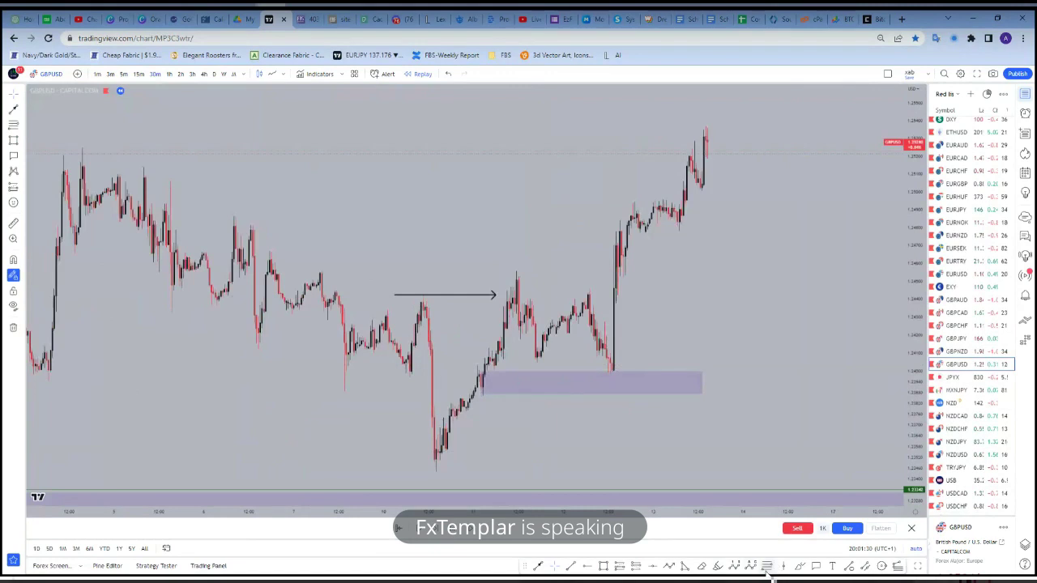
# Draw a Fibonacci retracement from the small box's left corner up to the swing high
pyautogui.click(482, 394)
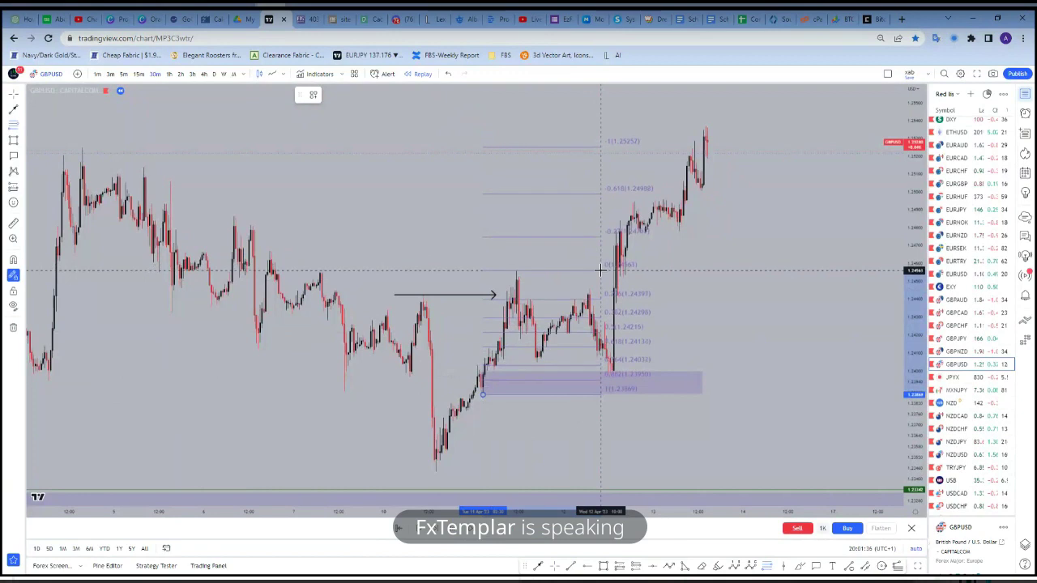
pyautogui.click(601, 270)
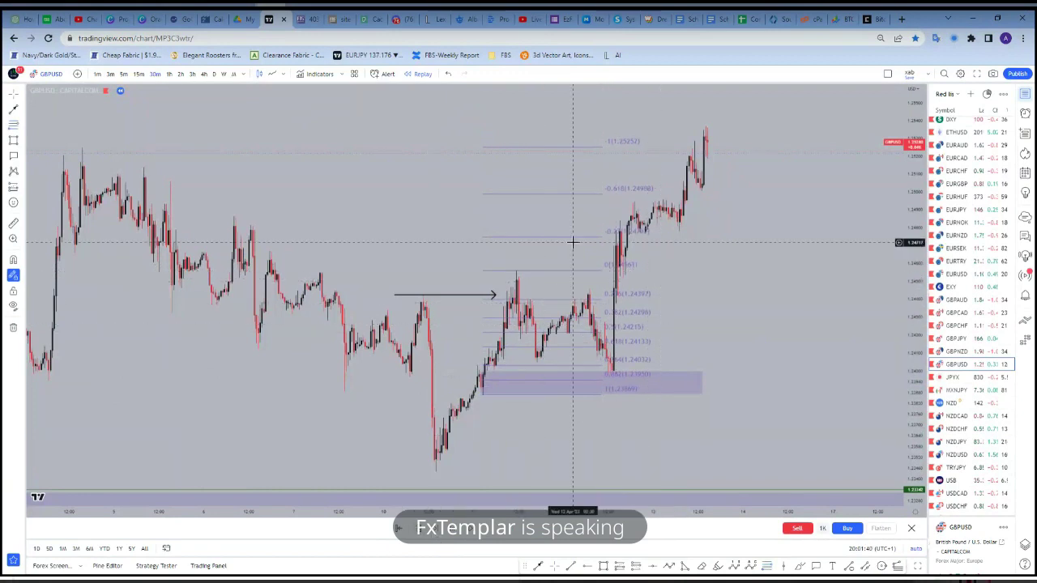
pyautogui.scroll(-2, 573, 242)
pyautogui.scroll(-3, 573, 241)
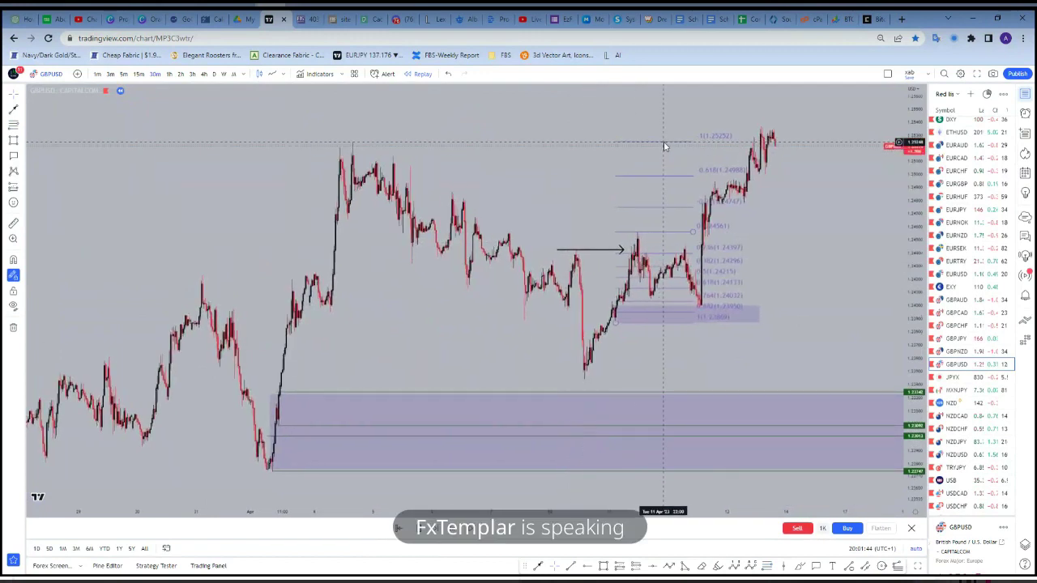
pyautogui.moveTo(664, 146); pyautogui.dragTo(764, 109)
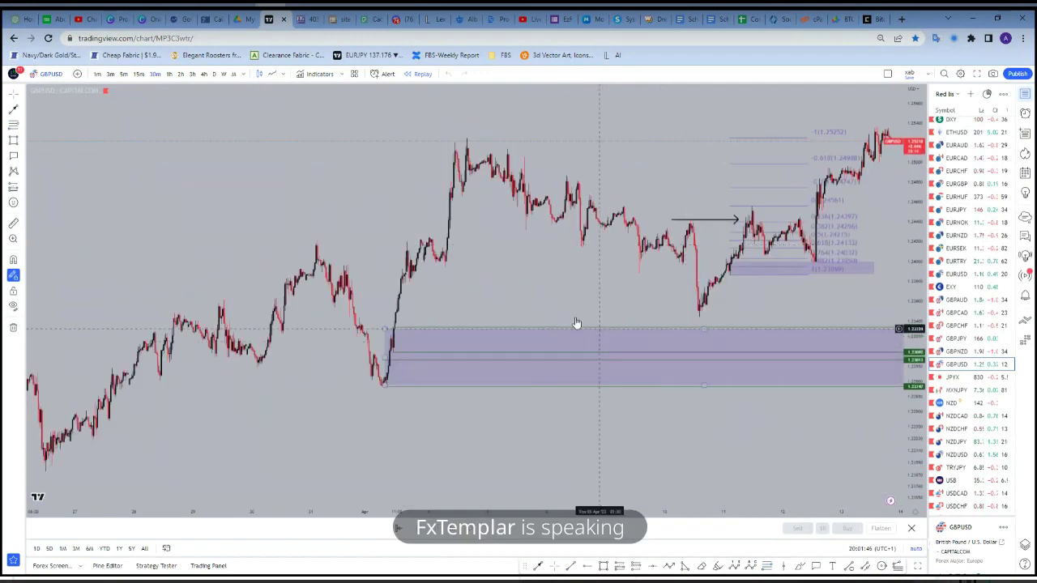
pyautogui.moveTo(500, 282); pyautogui.dragTo(447, 282)
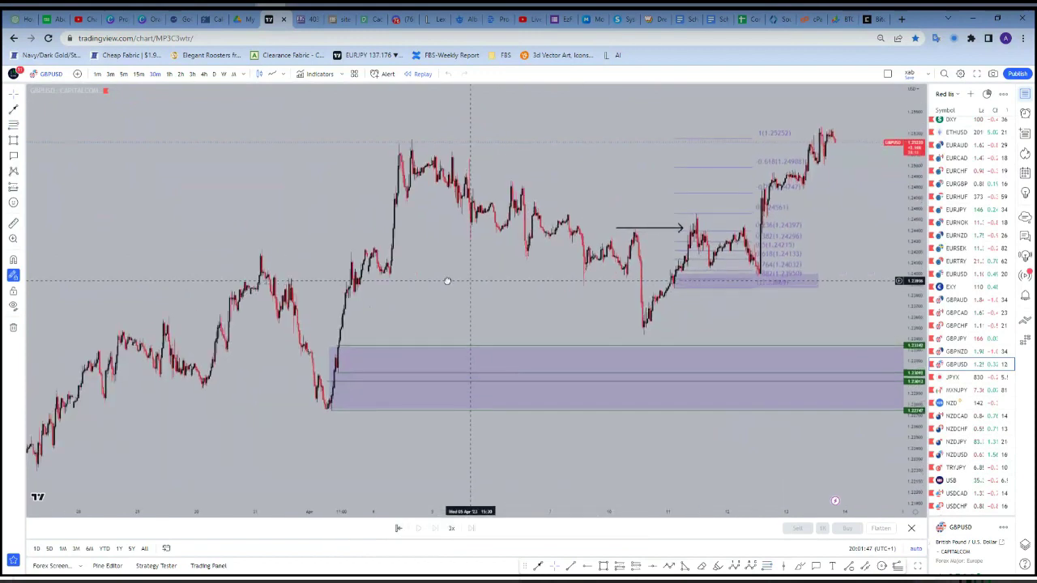
# Add a short rightward arrow at the earlier swing low left of the box
pyautogui.scroll(2, 448, 281)
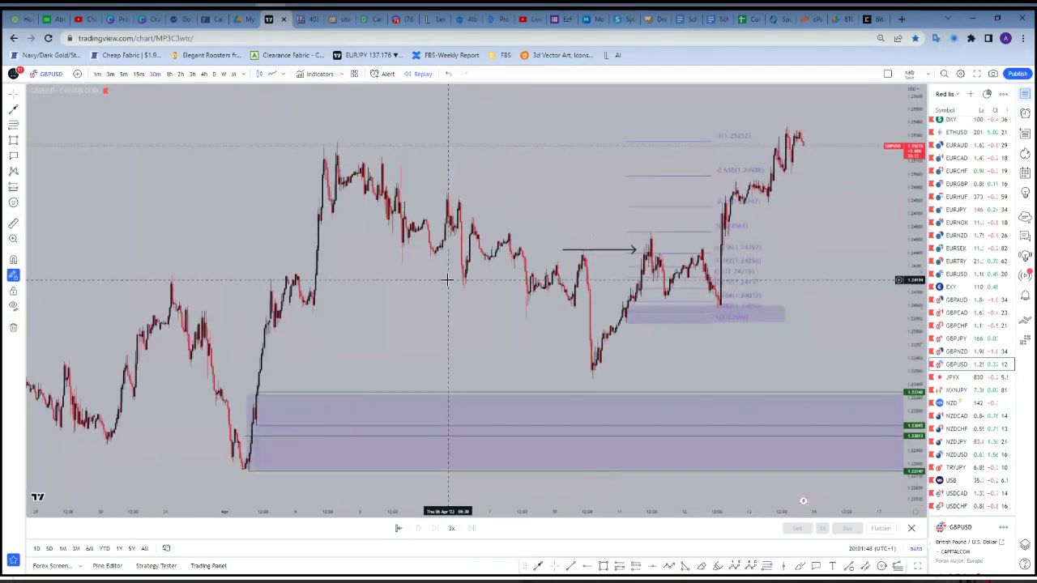
pyautogui.click(516, 316)
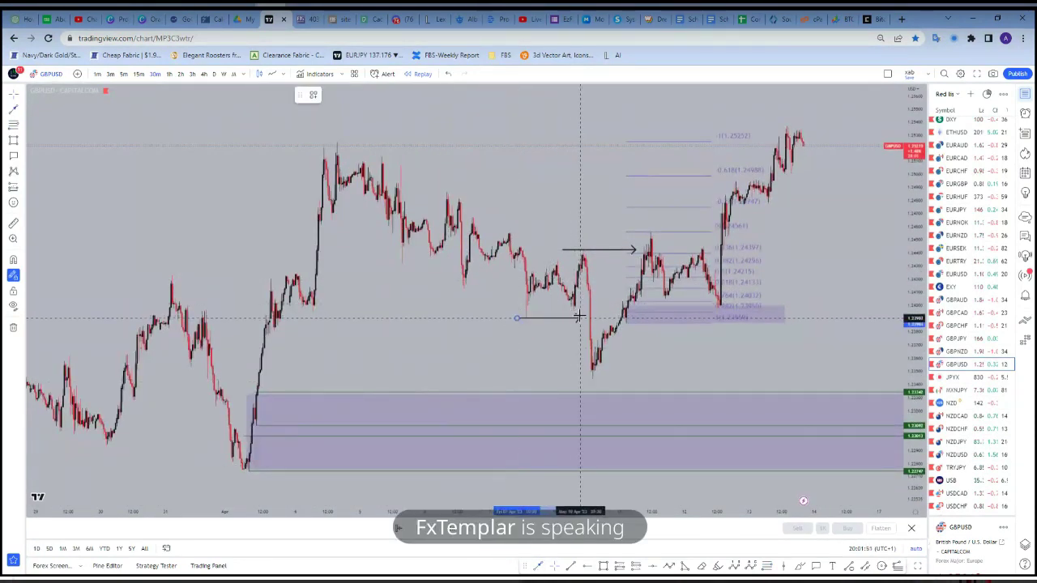
pyautogui.click(580, 317)
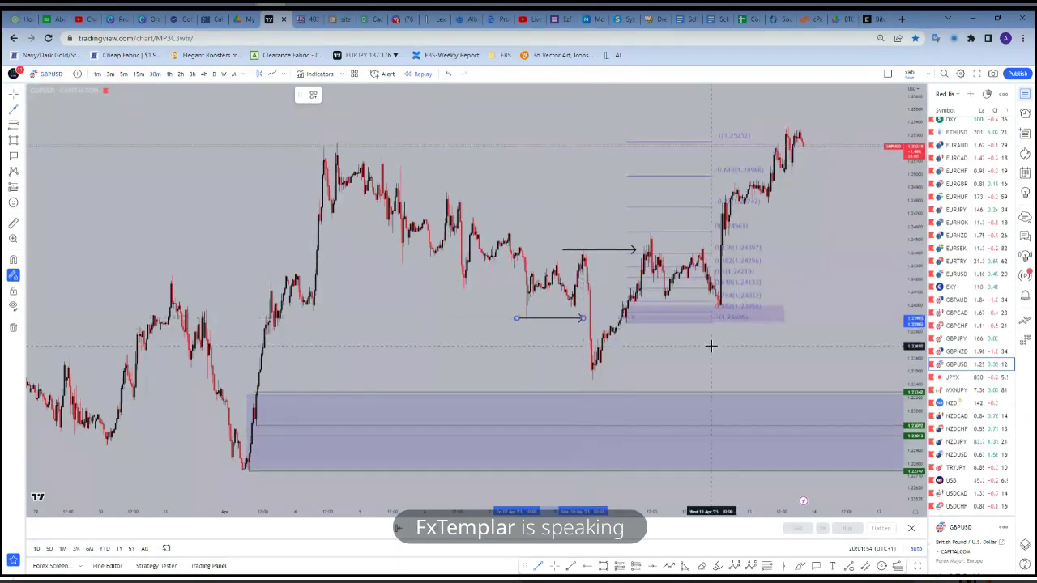